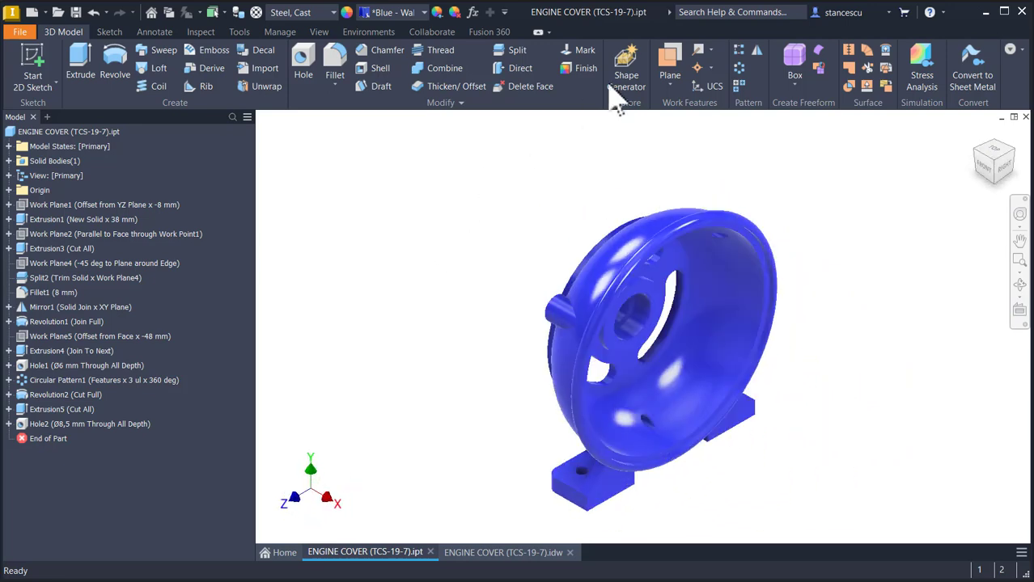
Examine the mounting feet of the finished ENGINE COVER (TCS-19-7) part, including a straight-on look at one foot's side face
{"action": "key", "text": "alt+Tab"}
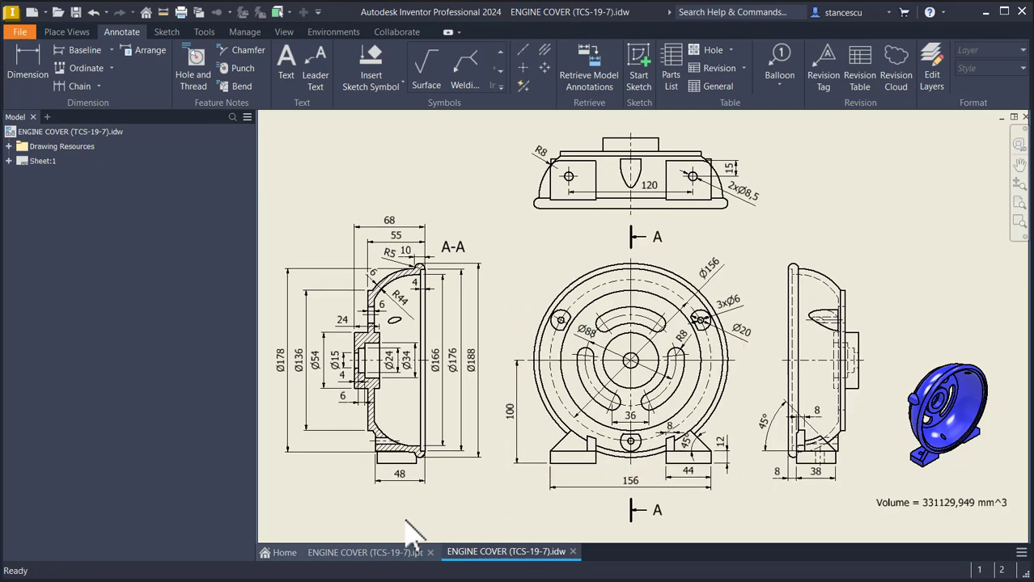
{"action": "left_click", "coordinate": [365, 552]}
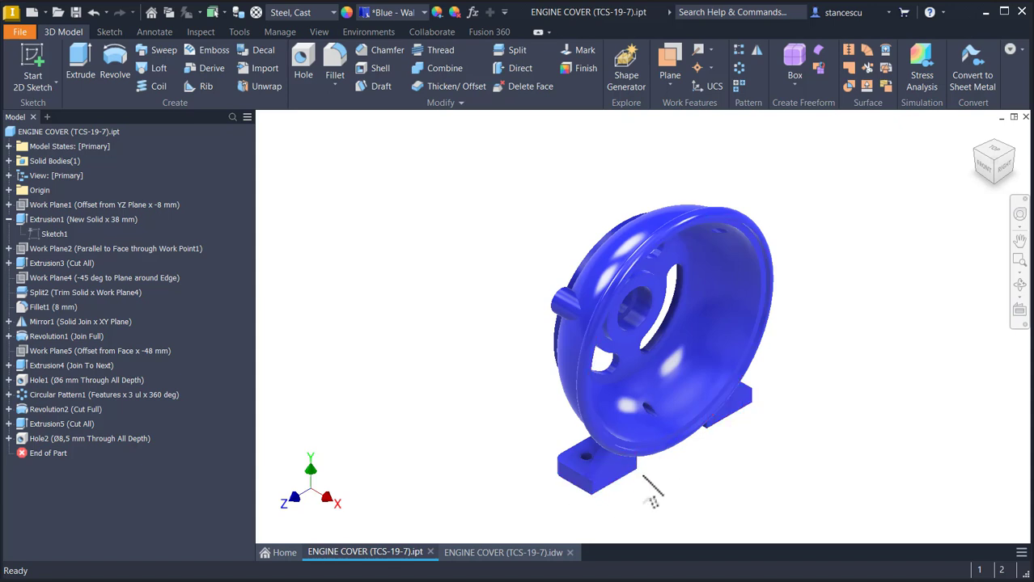
{"action": "middle_click_drag", "start_coordinate": [643, 478], "coordinate": [645, 440], "text": "shift"}
{"action": "left_click", "coordinate": [652, 457]}
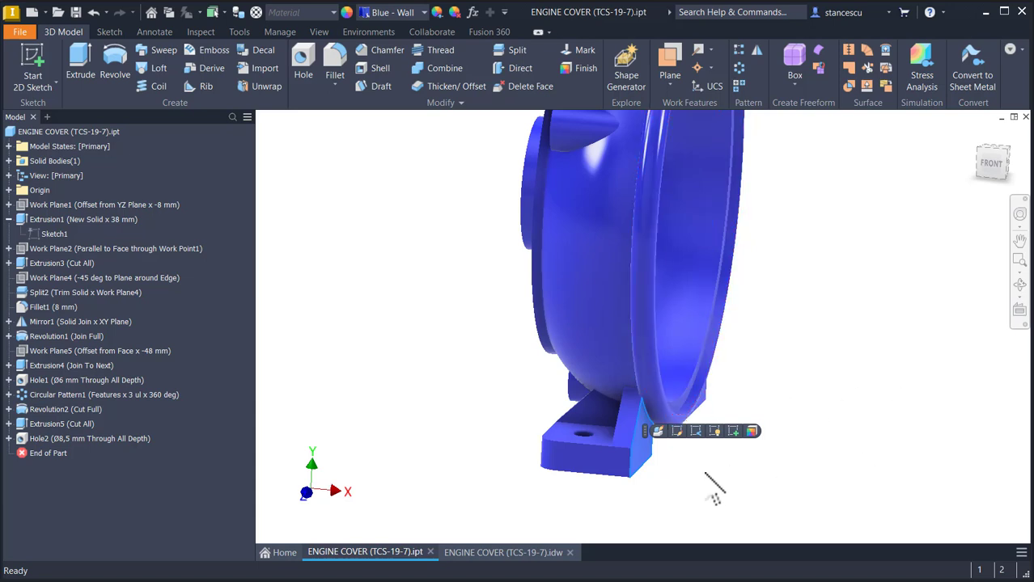
{"action": "middle_click_drag", "start_coordinate": [518, 508], "coordinate": [651, 404], "text": "shift"}
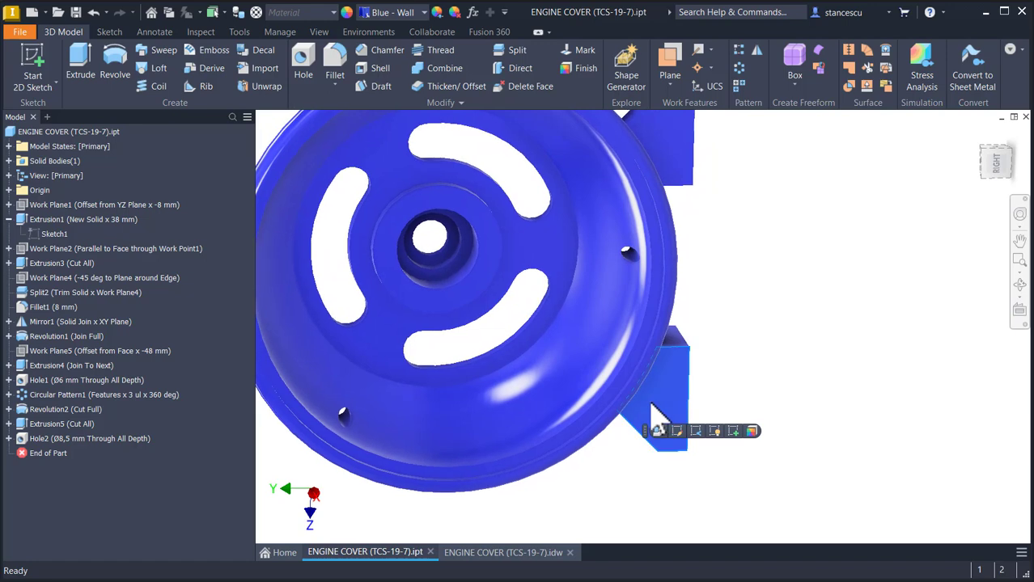
{"action": "key", "text": "Page_Up"}
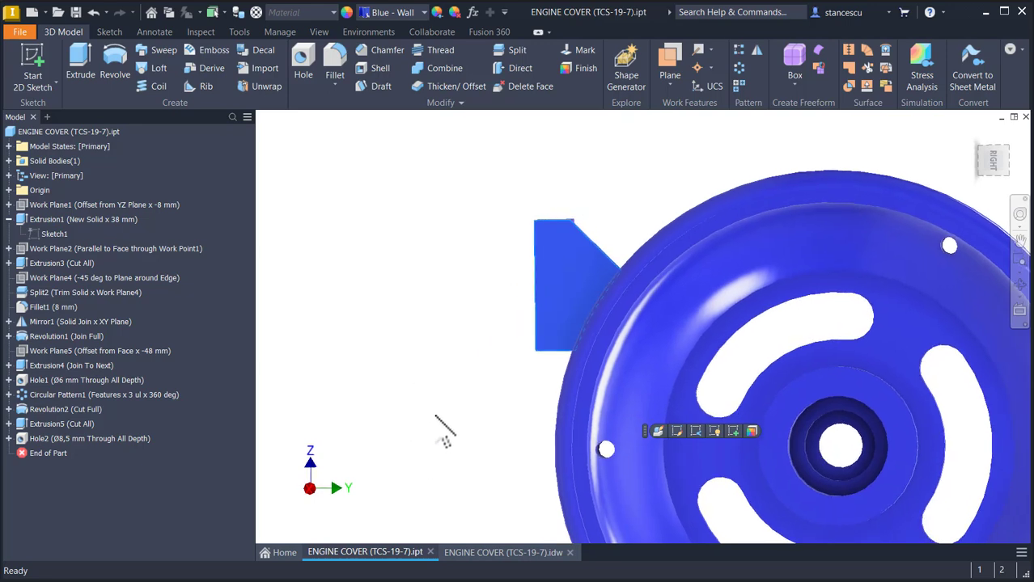
{"action": "key", "text": "F6"}
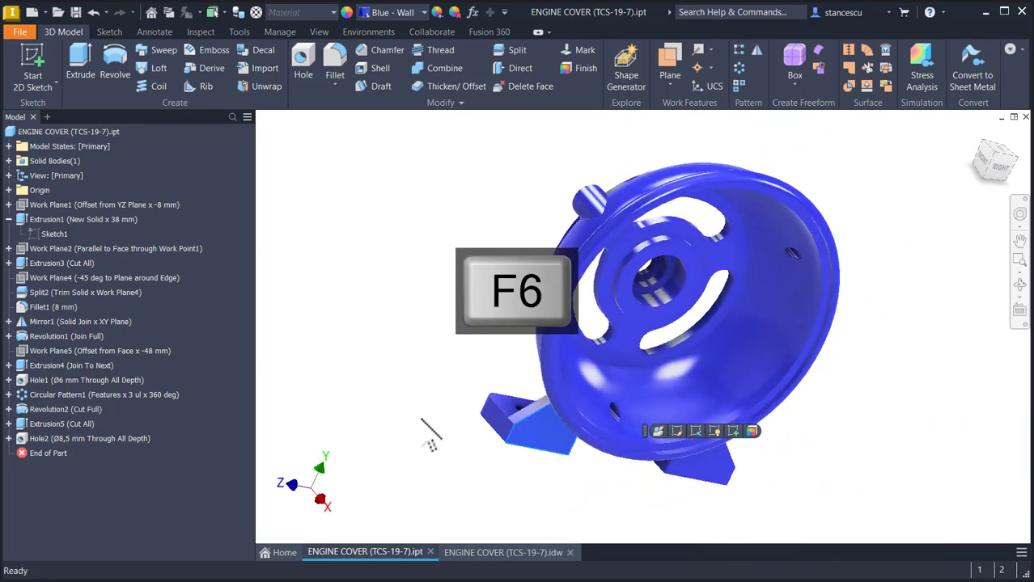
Examine the dimensions of the section, front and side views in the ENGINE COVER (TCS-19-7) drawing, especially around the mounting feet
{"action": "left_click", "coordinate": [503, 553]}
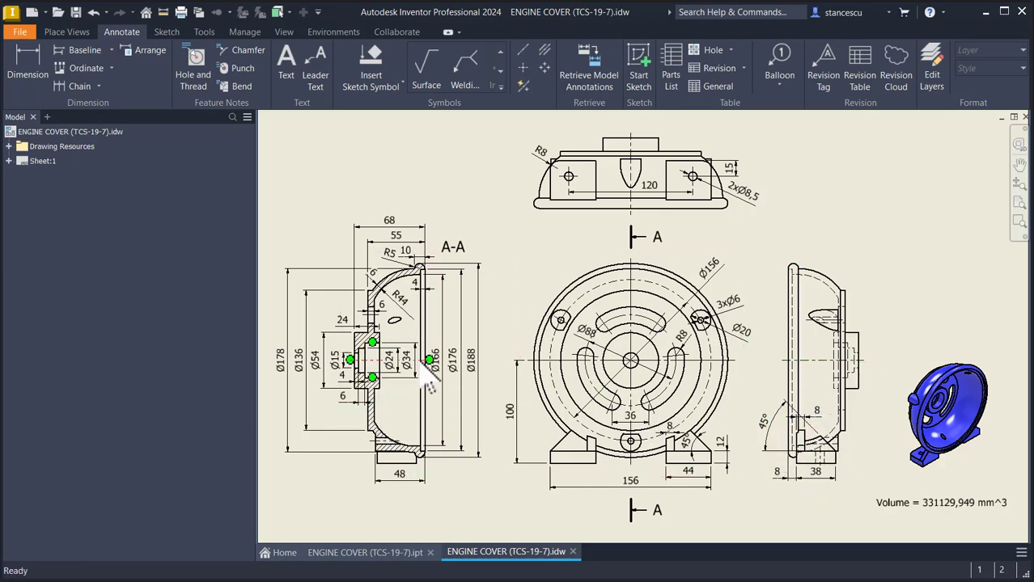
{"action": "scroll", "coordinate": [423, 361], "scroll_direction": "down", "scroll_amount": 10}
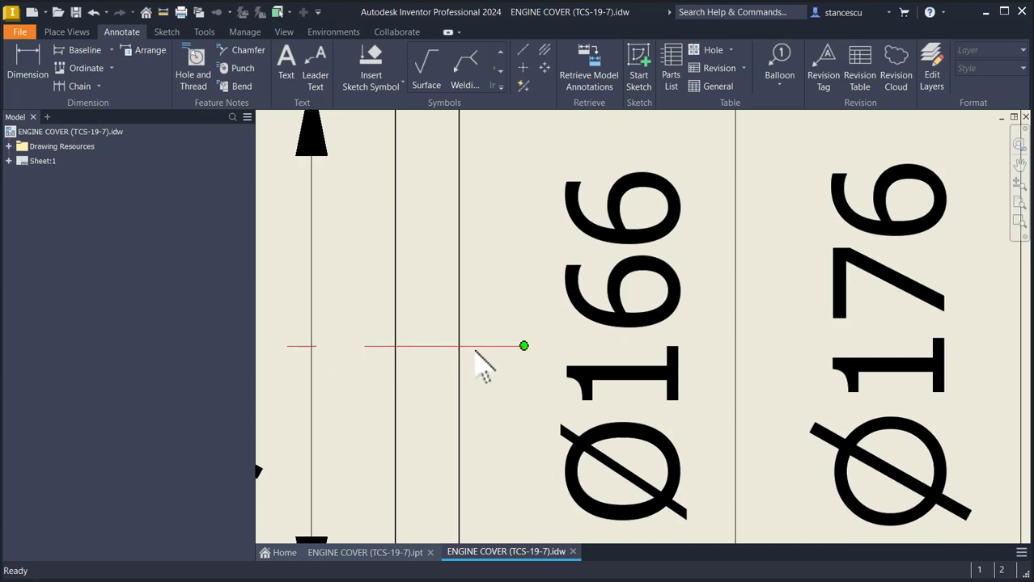
{"action": "scroll", "coordinate": [482, 368], "scroll_direction": "up", "scroll_amount": 5}
{"action": "scroll", "coordinate": [478, 365], "scroll_direction": "up", "scroll_amount": 3}
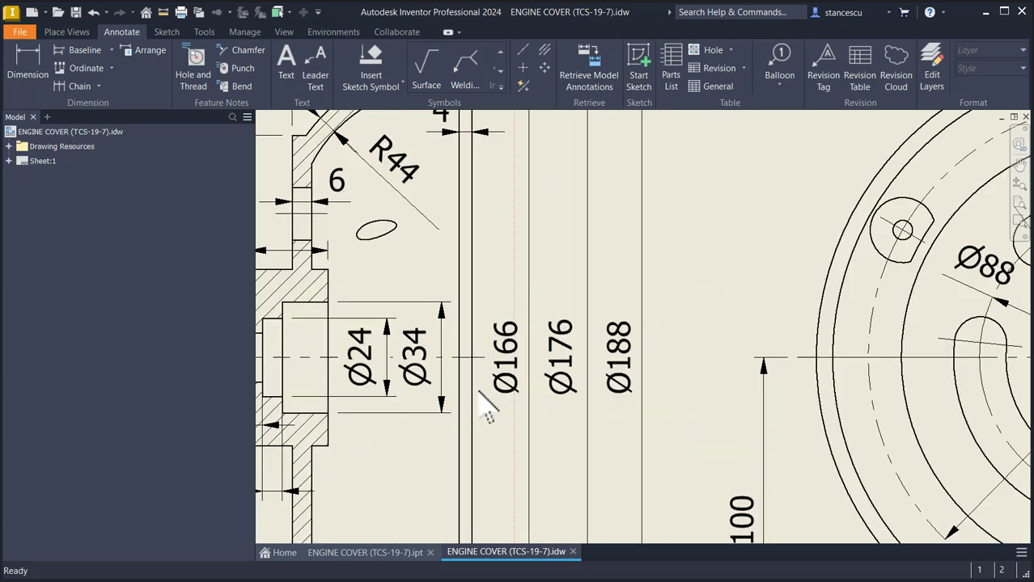
{"action": "middle_click_drag", "start_coordinate": [477, 387], "coordinate": [503, 236]}
{"action": "middle_click_drag", "start_coordinate": [508, 435], "coordinate": [511, 371]}
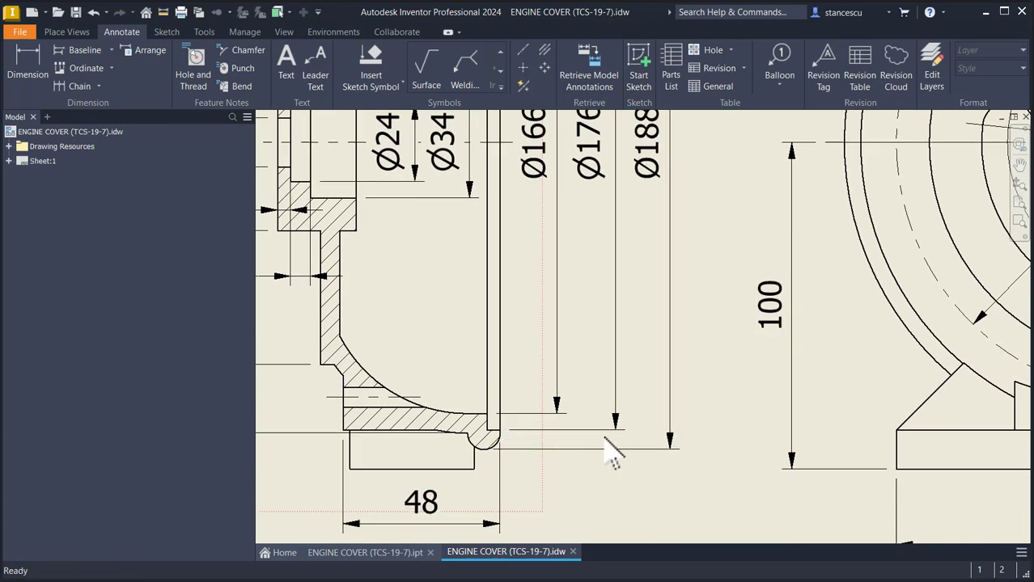
{"action": "scroll", "coordinate": [715, 369], "scroll_direction": "up", "scroll_amount": 3}
{"action": "mouse_move", "coordinate": [715, 369]}
{"action": "middle_mouse_down"}
{"action": "mouse_move", "coordinate": [706, 385]}
{"action": "mouse_move", "coordinate": [374, 411]}
{"action": "middle_mouse_up"}
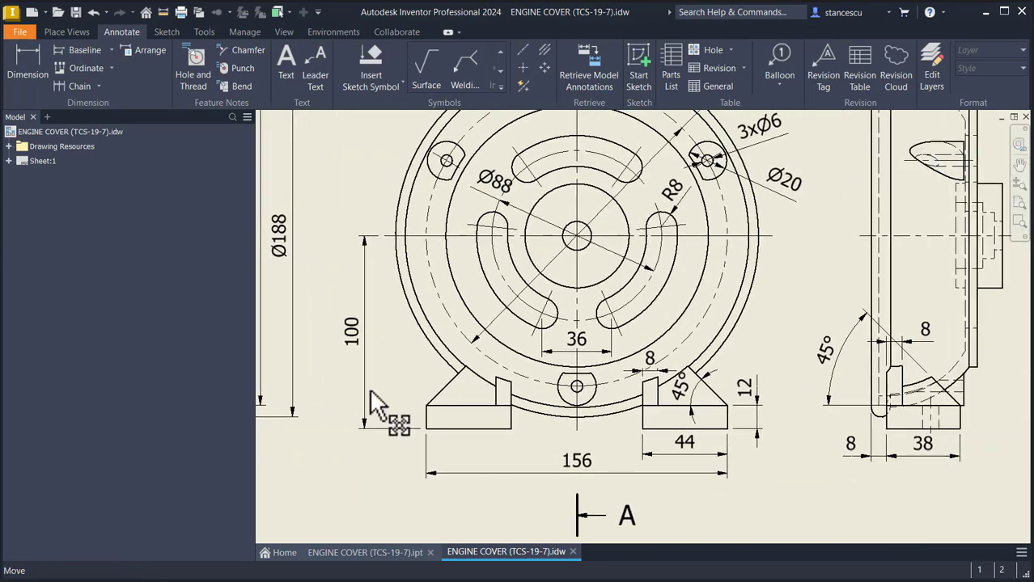
{"action": "middle_click", "coordinate": [785, 443]}
{"action": "middle_click", "coordinate": [785, 443]}
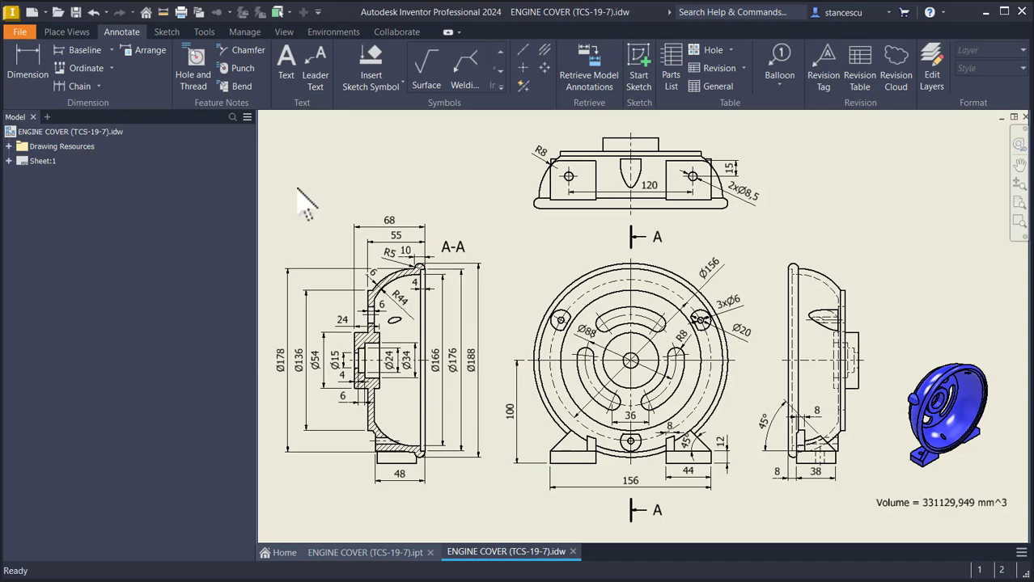
Create a new part and list its origin planes and axes in the model tree
{"action": "left_click", "coordinate": [31, 11]}
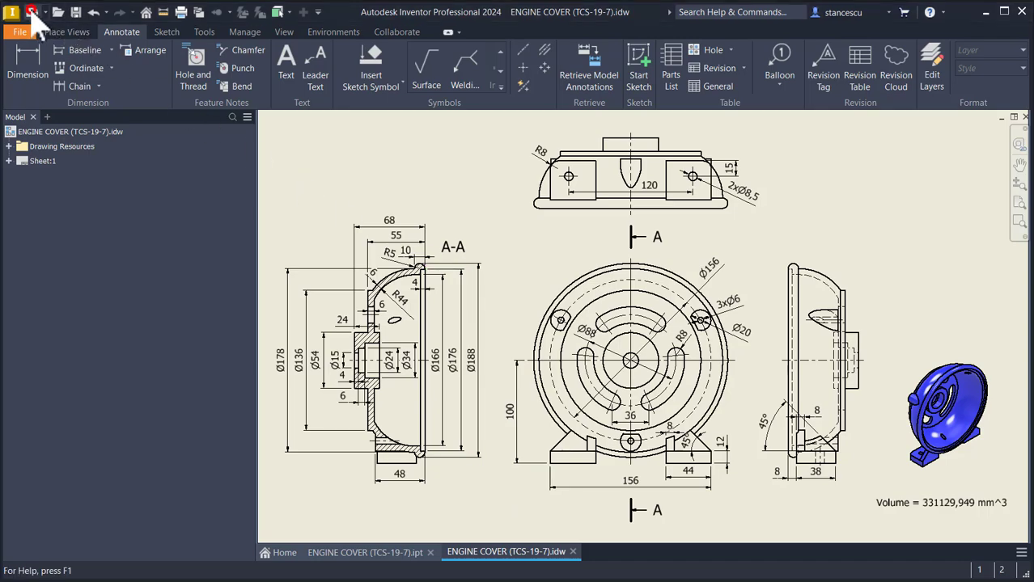
{"action": "double_click", "coordinate": [396, 150]}
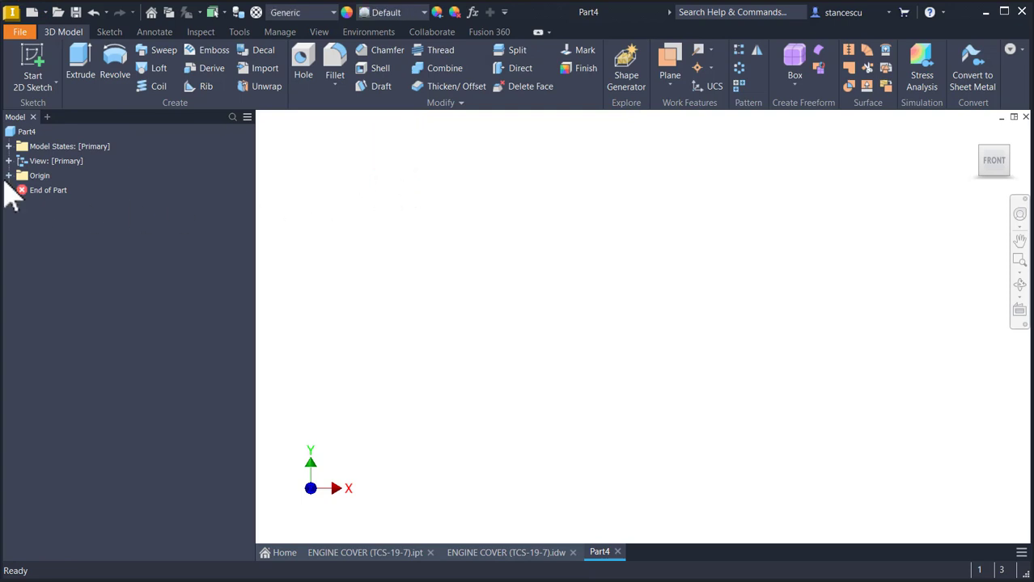
{"action": "left_click", "coordinate": [9, 175]}
{"action": "key", "text": "F6"}
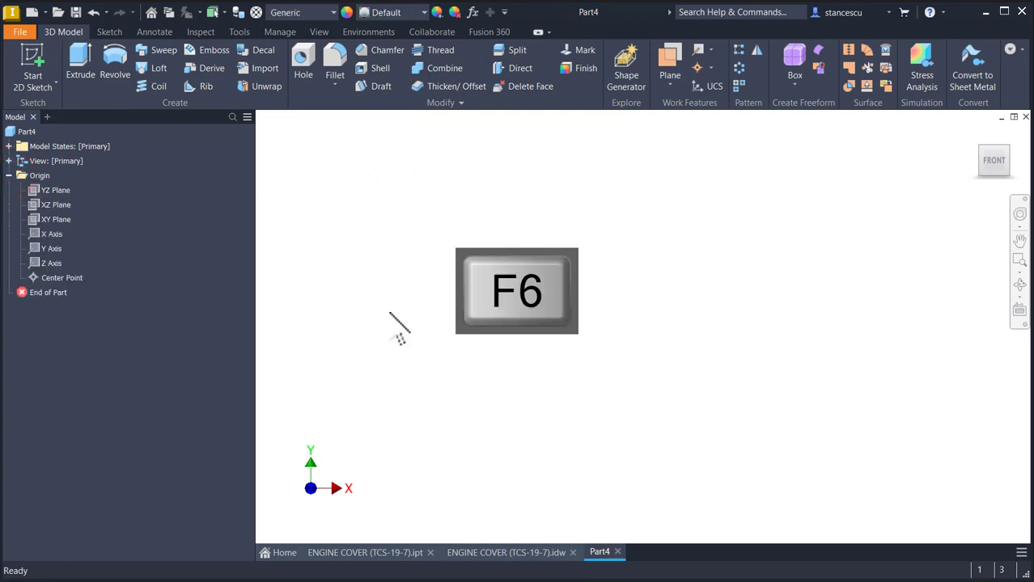
Create a work plane offset -8 mm from the YZ Plane
{"action": "left_click", "coordinate": [668, 63]}
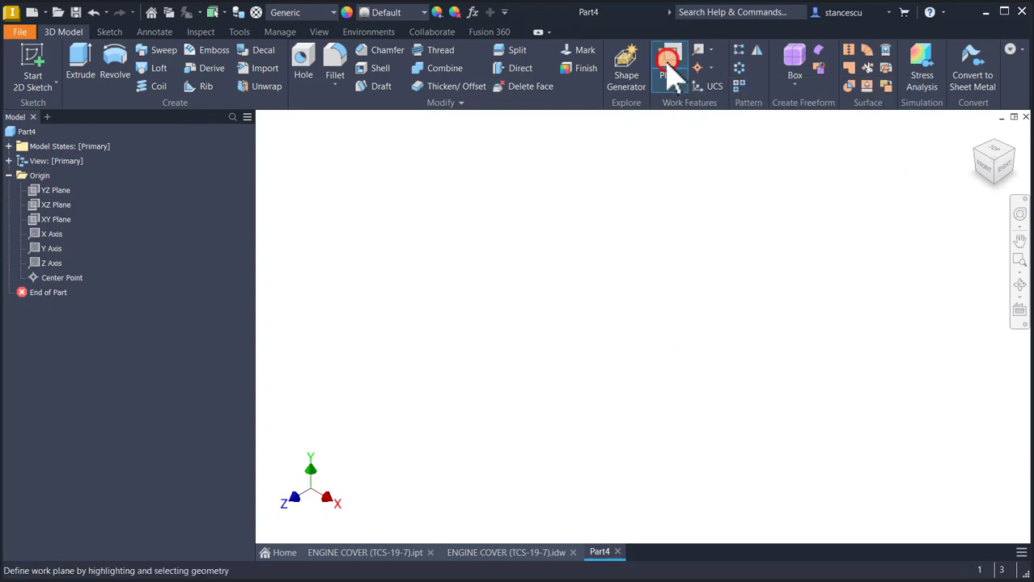
{"action": "left_click", "coordinate": [39, 191]}
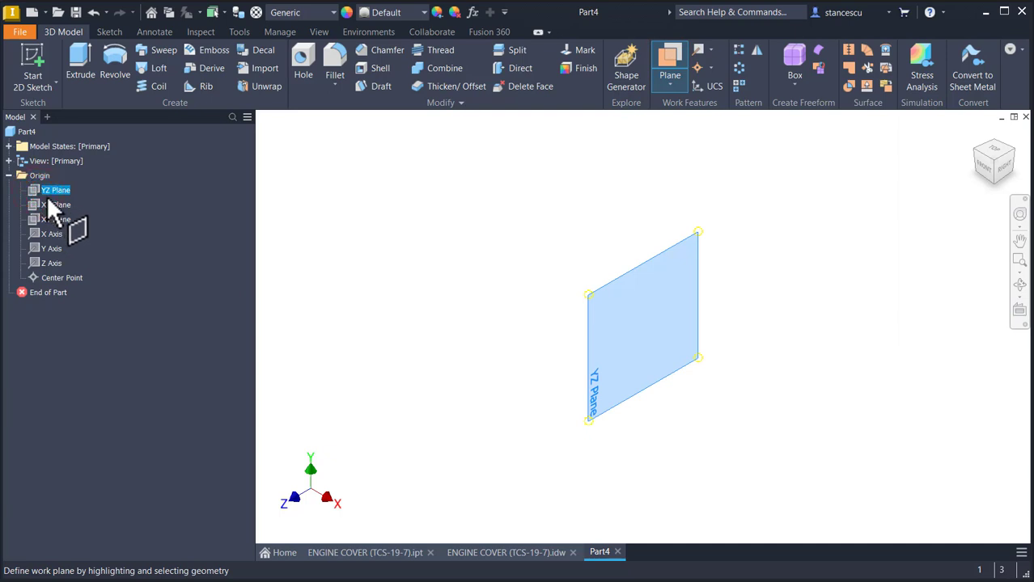
{"action": "left_click_drag", "start_coordinate": [629, 277], "coordinate": [593, 263]}
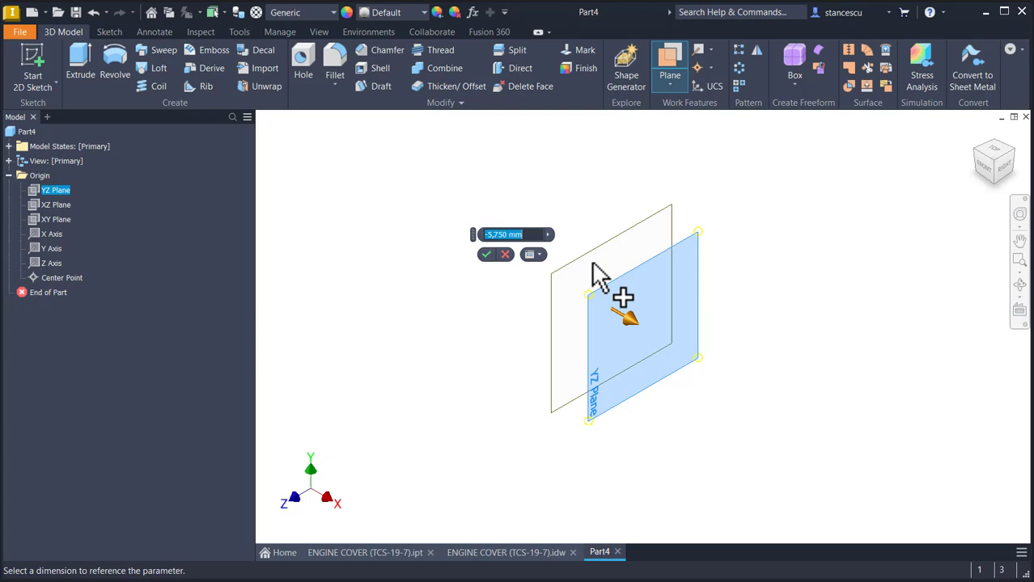
{"action": "type", "text": "-8"}
{"action": "key", "text": "Return"}
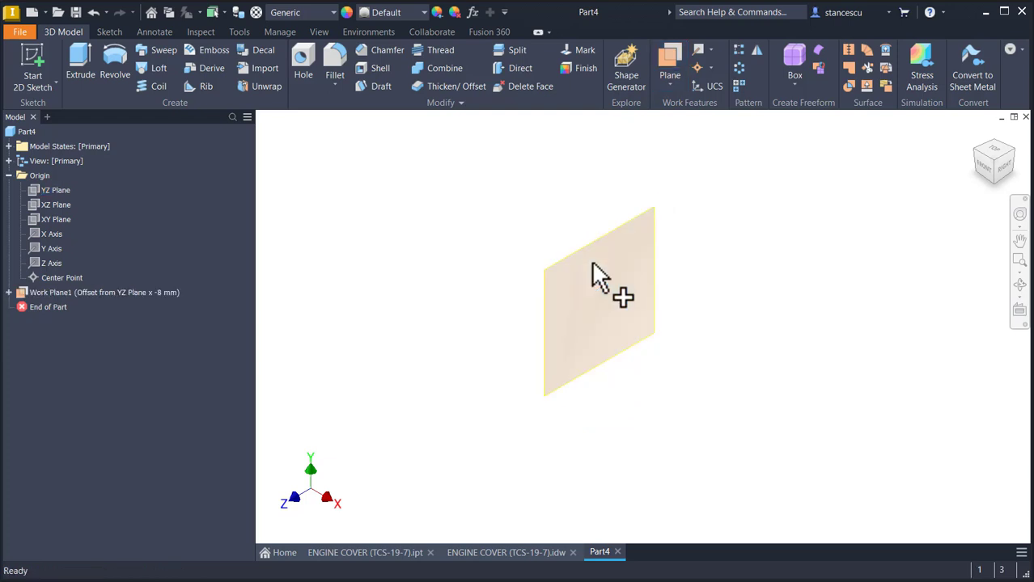
On the offset work plane, sketch a closed right-angled trapezoid about 8 mm by 7.6 mm, with a short parallel edge of about 2 mm
{"action": "left_click", "coordinate": [653, 273]}
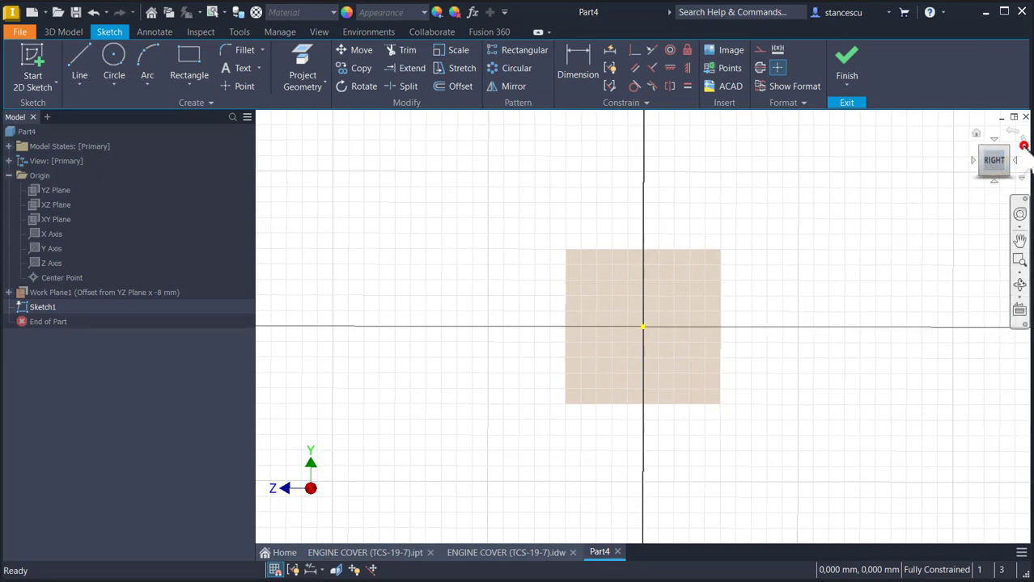
{"action": "left_click", "coordinate": [1023, 146]}
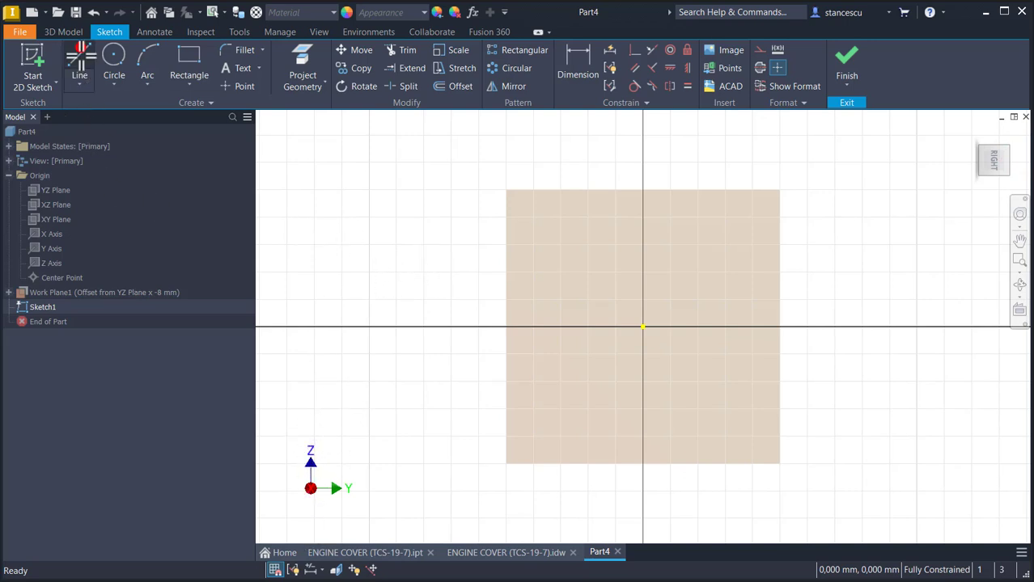
{"action": "left_click", "coordinate": [80, 58]}
{"action": "left_click", "coordinate": [480, 176]}
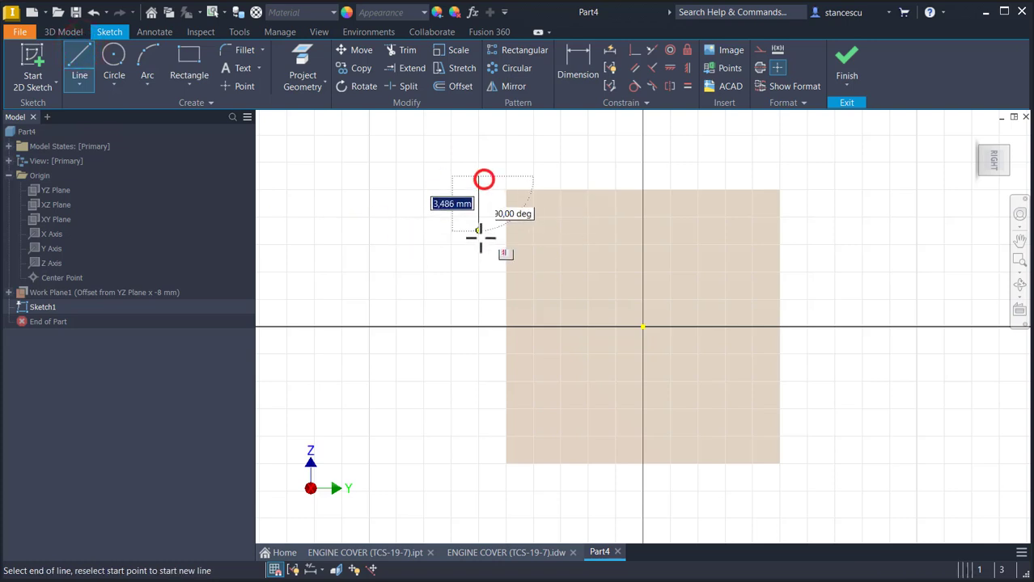
{"action": "left_click", "coordinate": [479, 280]}
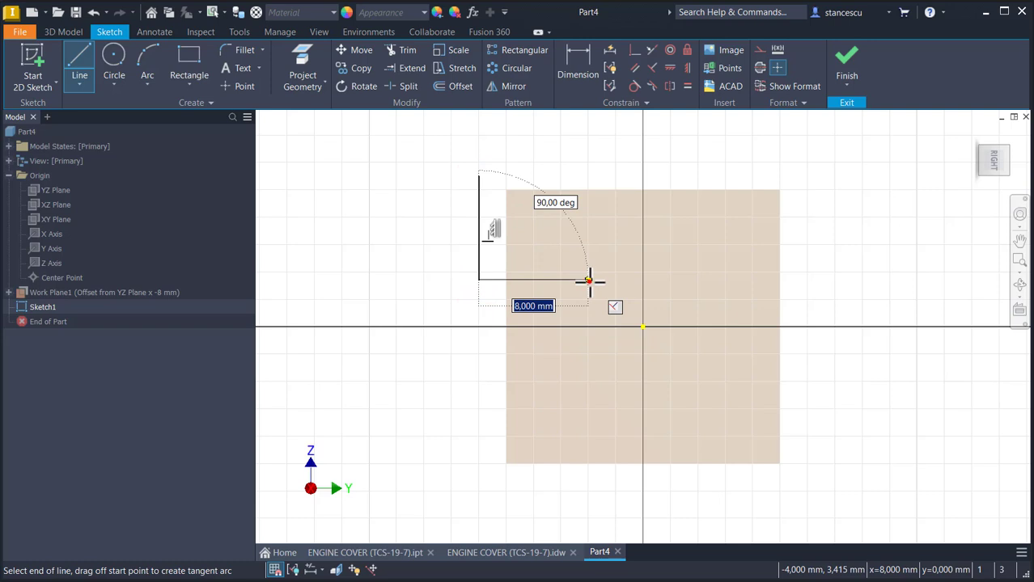
{"action": "left_click", "coordinate": [589, 280]}
{"action": "left_click", "coordinate": [508, 177]}
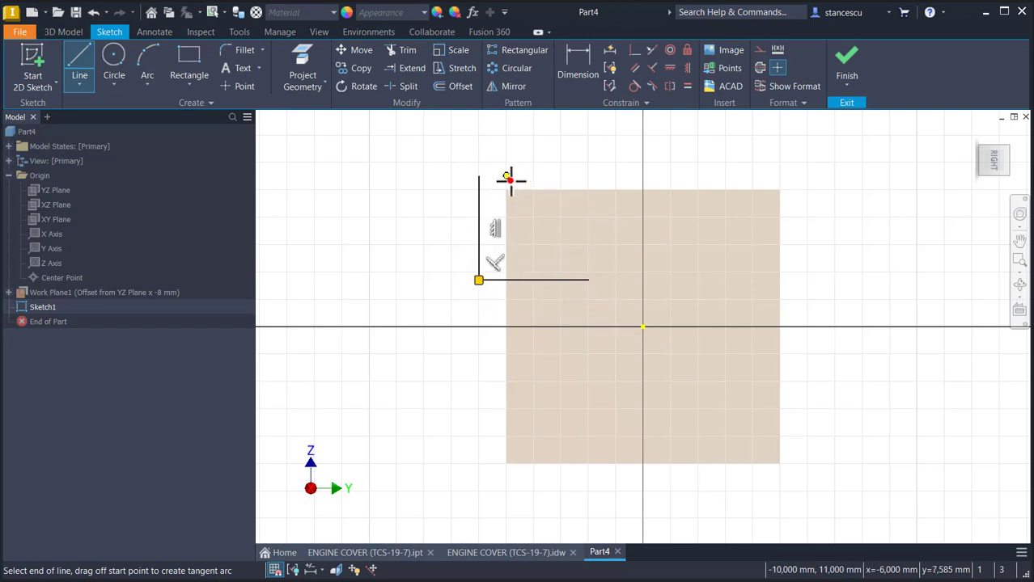
{"action": "left_click", "coordinate": [479, 176]}
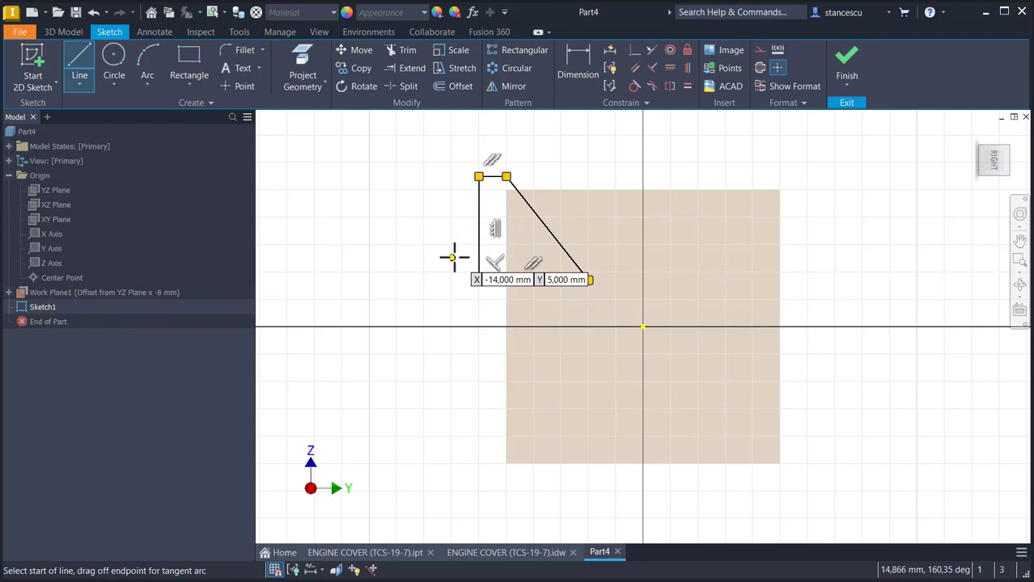
{"action": "key", "text": "Escape"}
Dimension the trapezoid's upright edge at 44 mm
{"action": "scroll", "coordinate": [474, 287], "scroll_direction": "down", "scroll_amount": 7}
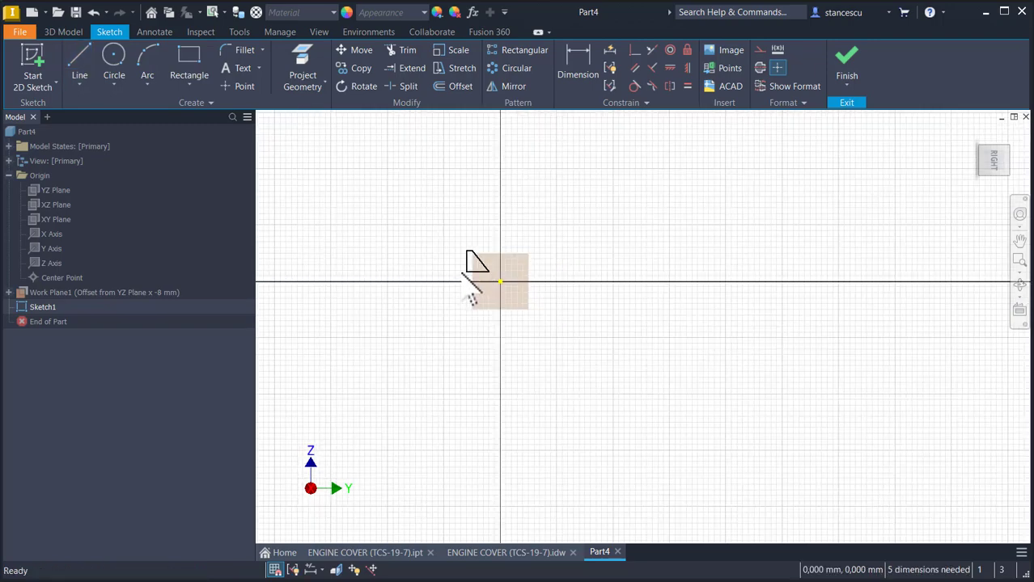
{"action": "mouse_move", "coordinate": [482, 321]}
{"action": "middle_mouse_down"}
{"action": "mouse_move", "coordinate": [692, 380]}
{"action": "mouse_move", "coordinate": [735, 406]}
{"action": "middle_mouse_up"}
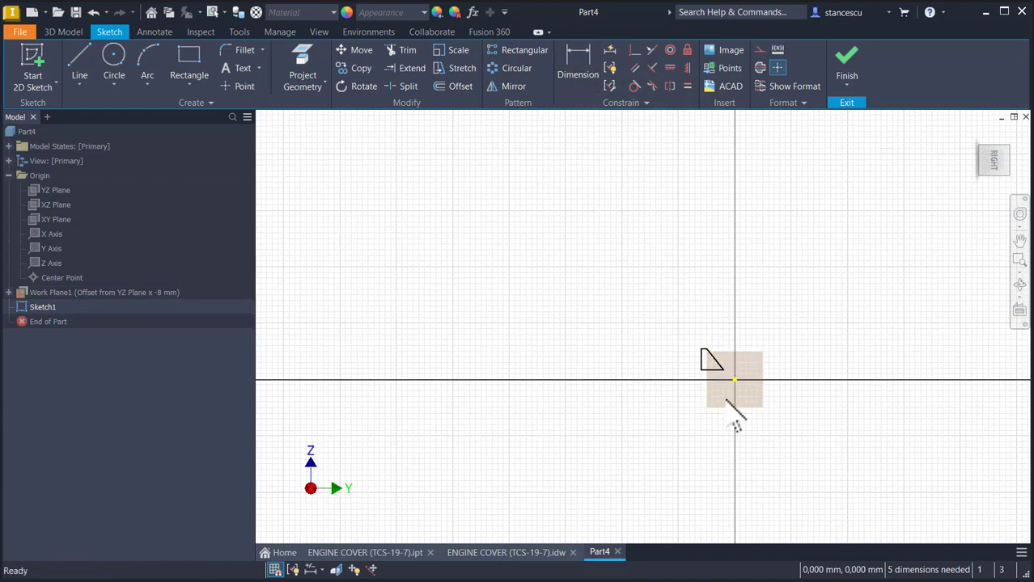
{"action": "key", "text": "l"}
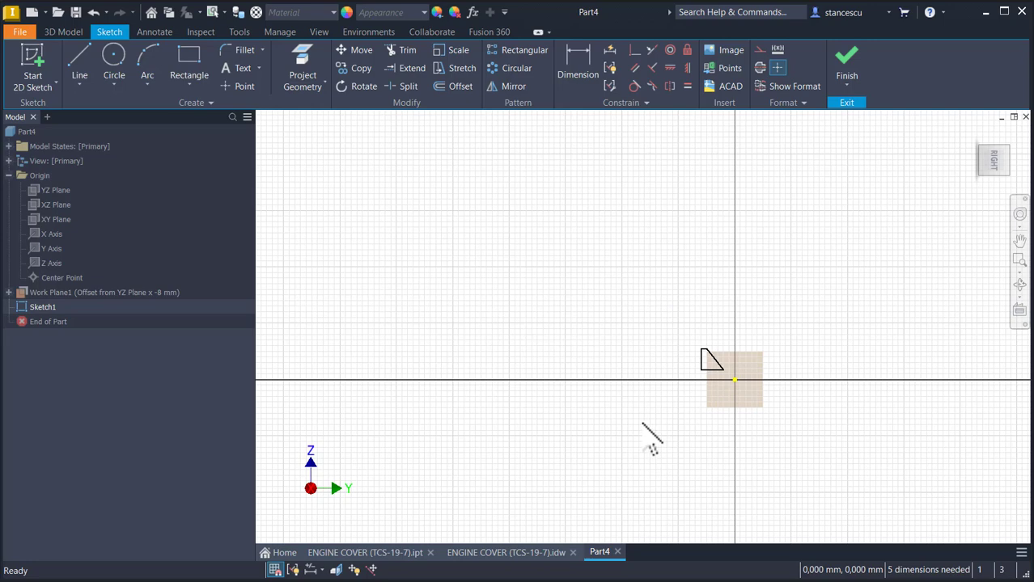
{"action": "left_click", "coordinate": [578, 64]}
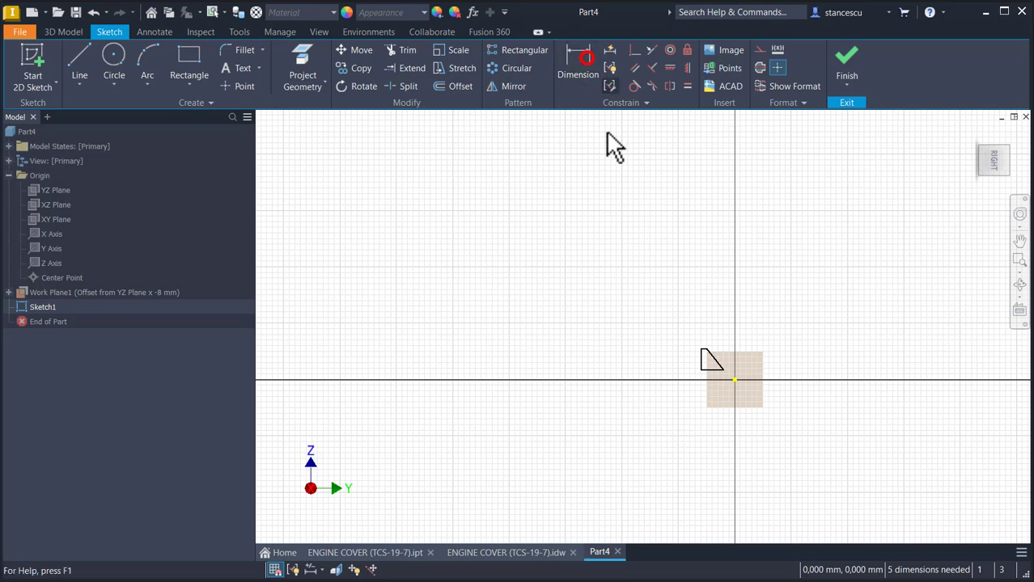
{"action": "left_click", "coordinate": [702, 368]}
{"action": "left_click", "coordinate": [660, 364]}
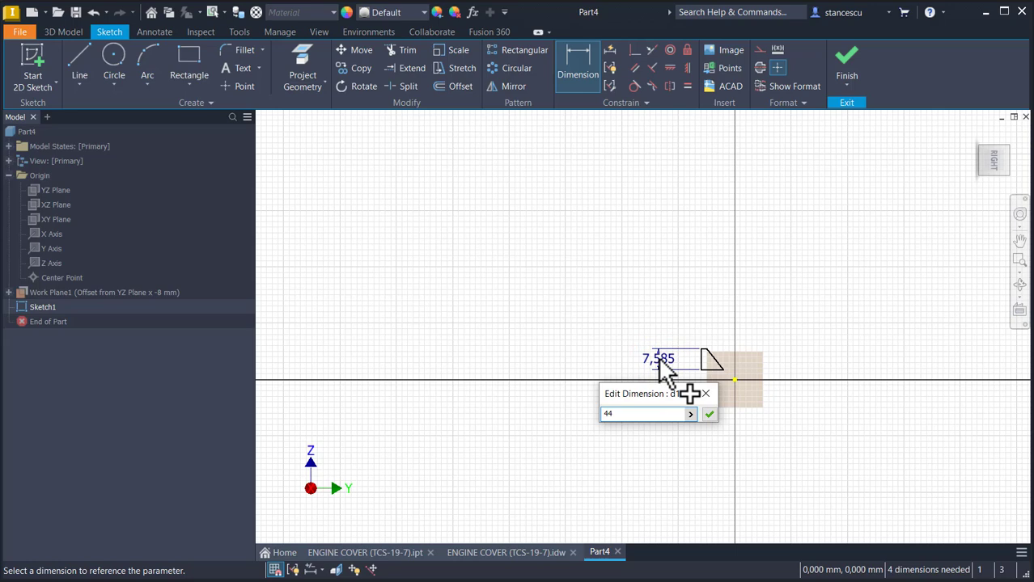
{"action": "key", "text": "Return"}
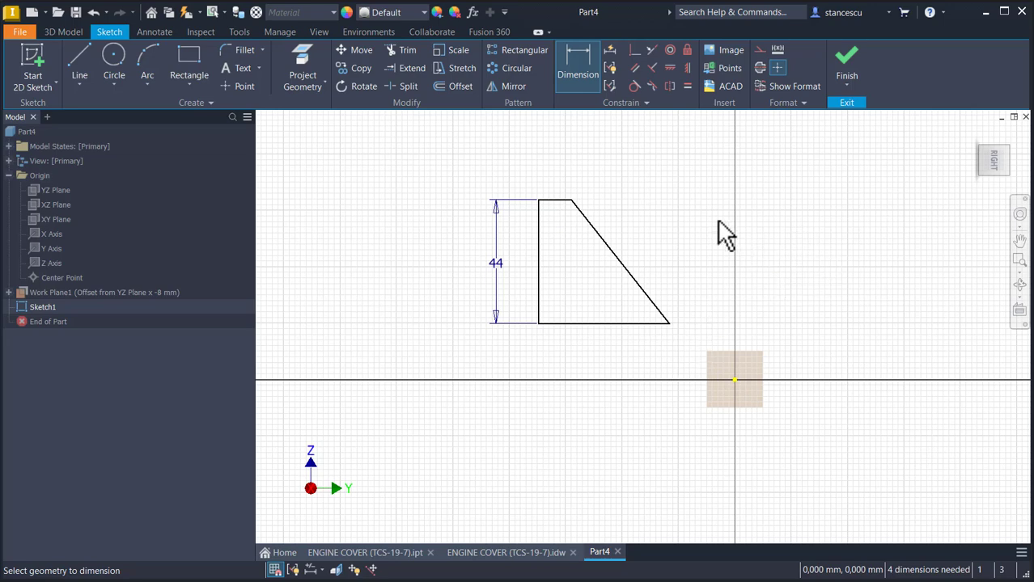
Dimension the horizontal distance from the trapezoid's upright edge to the sketch origin at 100 mm
{"action": "left_click", "coordinate": [541, 231]}
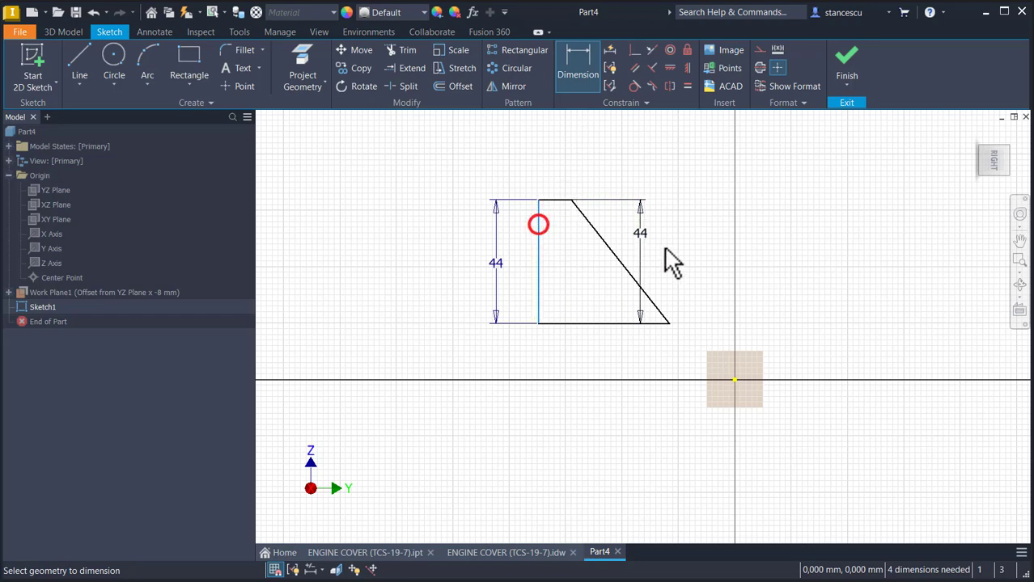
{"action": "left_click", "coordinate": [734, 380]}
{"action": "left_click", "coordinate": [619, 153]}
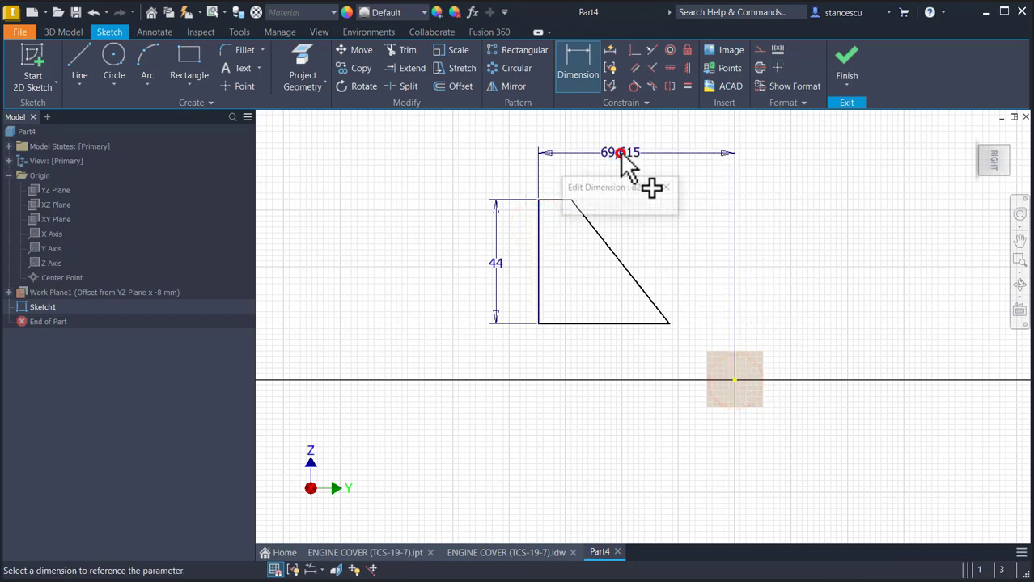
{"action": "type", "text": "10"}
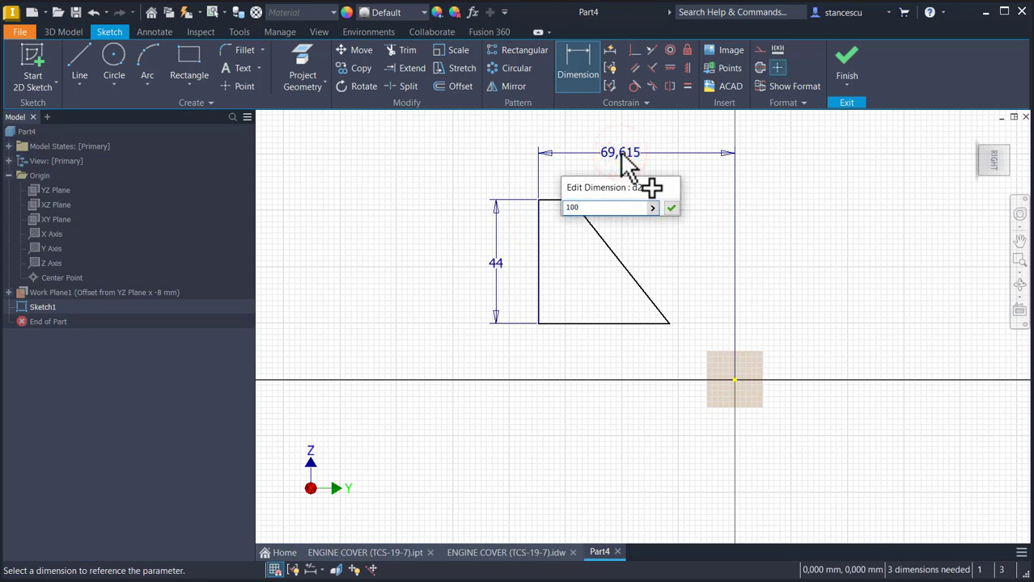
{"action": "type", "text": "0"}
{"action": "key", "text": "Return"}
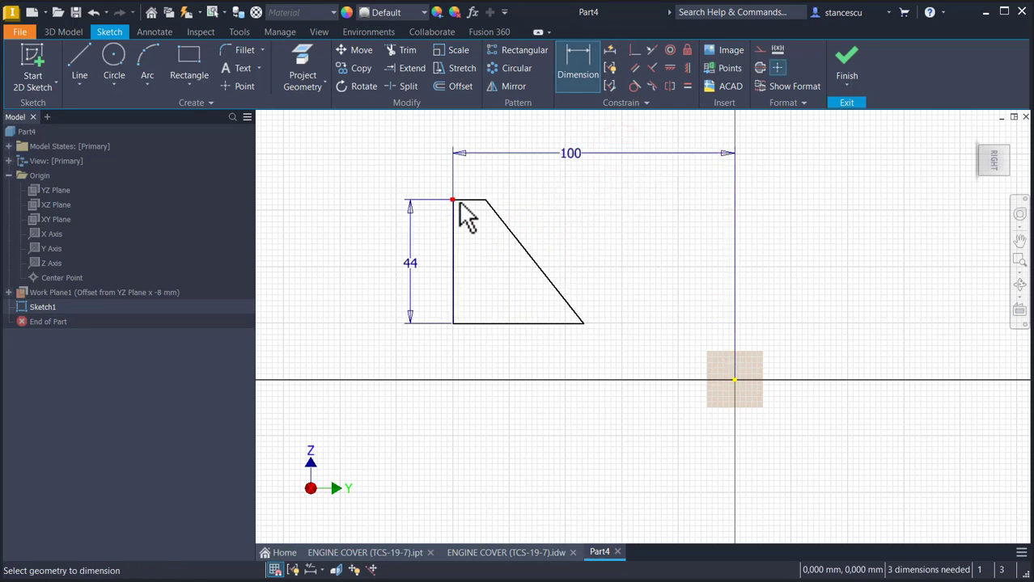
Dimension the vertical distance from the trapezoid's short edge to the sketch origin at 156/2 (78 mm)
{"action": "left_click", "coordinate": [463, 201]}
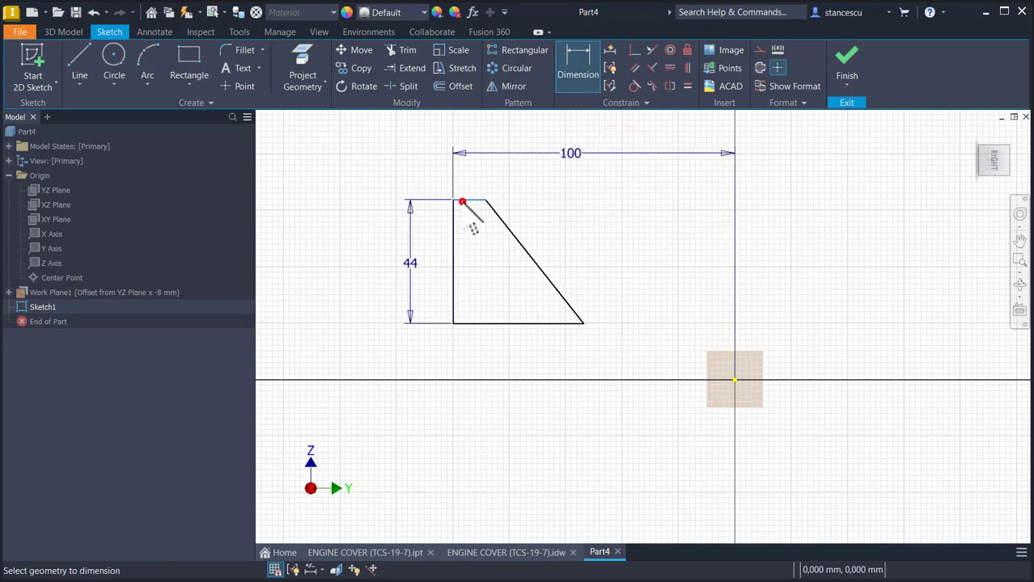
{"action": "left_click", "coordinate": [734, 378]}
{"action": "left_click", "coordinate": [865, 315]}
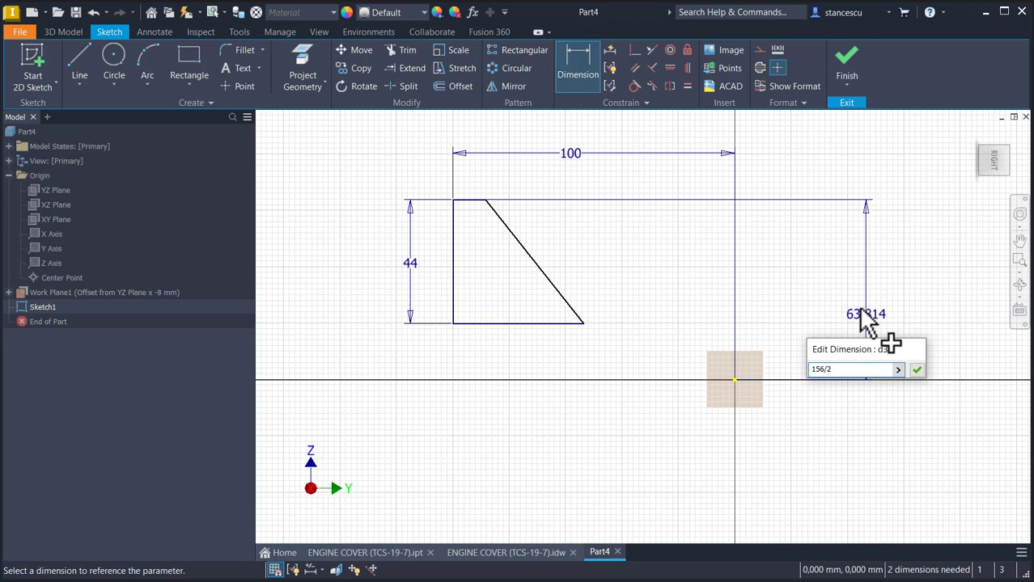
{"action": "key", "text": "Return"}
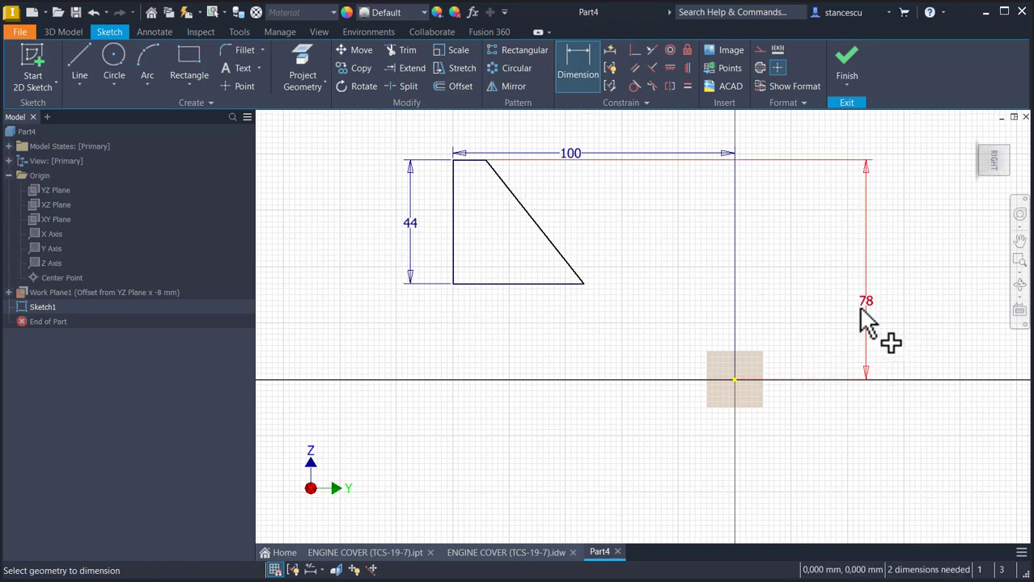
Dimension the angle between the trapezoid's long parallel edge and its sloped edge at 45 degrees
{"action": "left_click", "coordinate": [533, 284]}
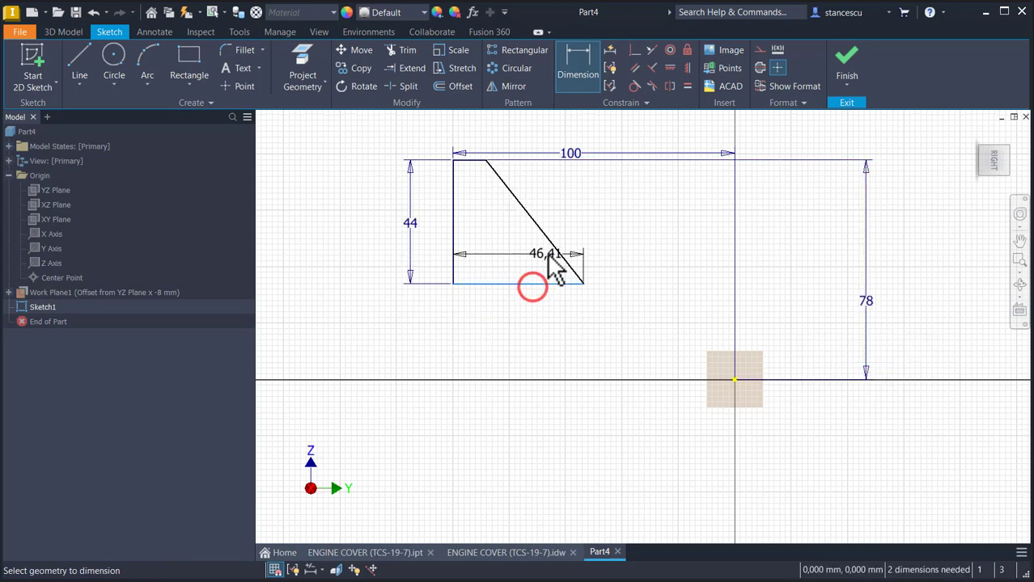
{"action": "left_click", "coordinate": [546, 240]}
{"action": "left_click", "coordinate": [537, 254]}
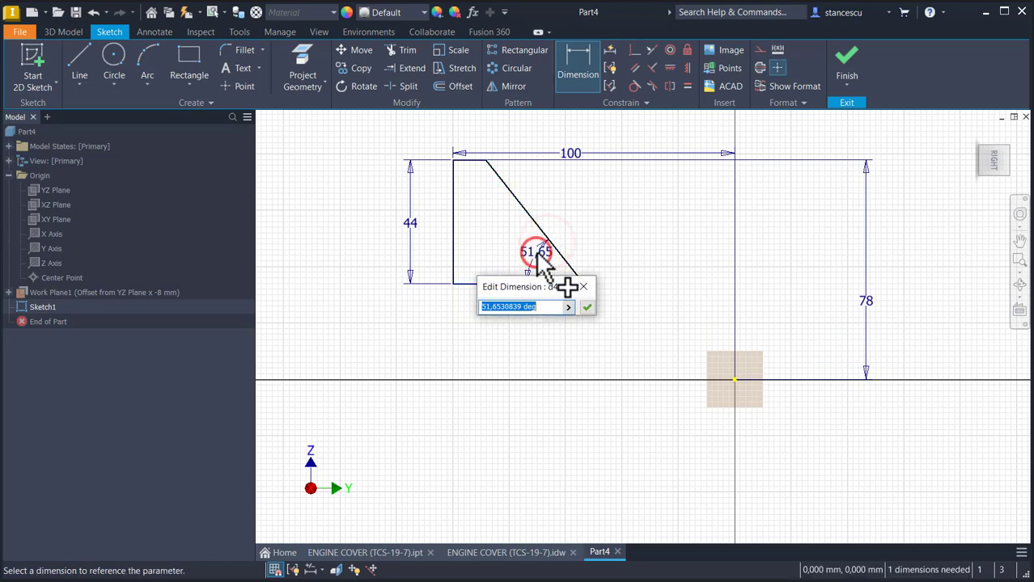
{"action": "type", "text": "45"}
{"action": "key", "text": "Return"}
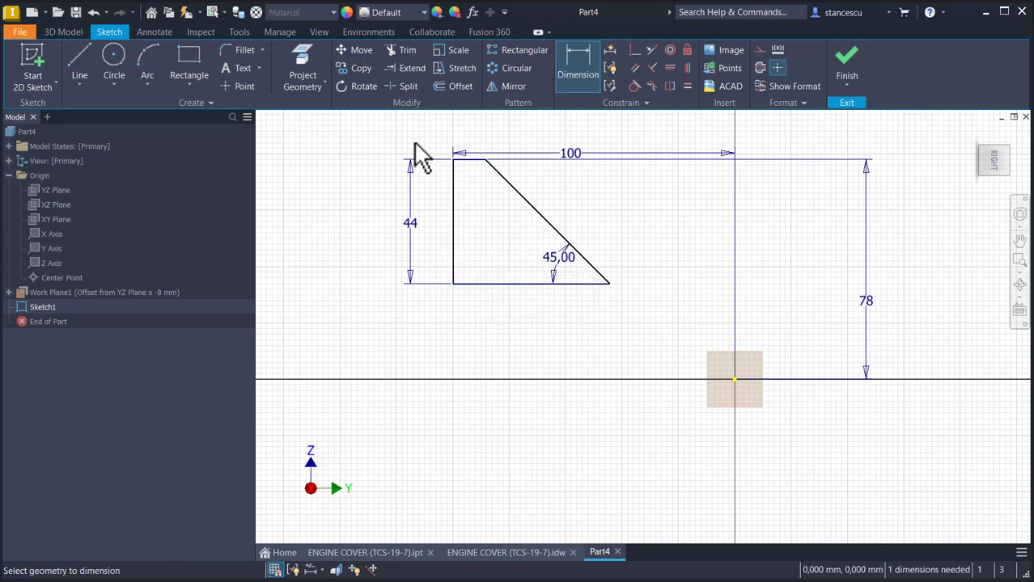
Dimension the trapezoid's short edge at 12 mm and finish the sketch
{"action": "scroll", "coordinate": [464, 165], "scroll_direction": "down", "scroll_amount": 3}
{"action": "left_click", "coordinate": [488, 160]}
{"action": "left_click", "coordinate": [482, 199]}
{"action": "type", "text": "1"}
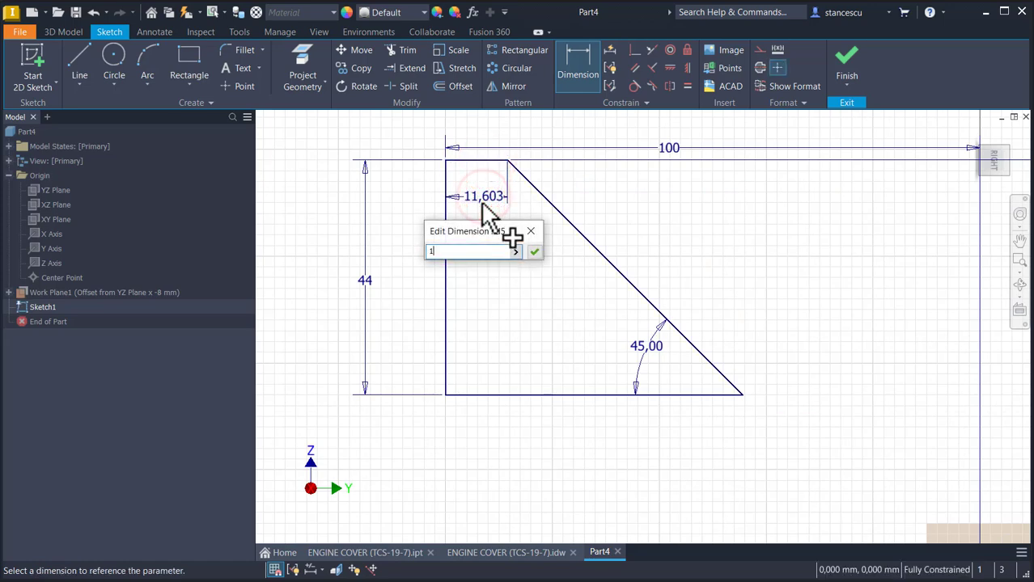
{"action": "type", "text": "2"}
{"action": "key", "text": "Return"}
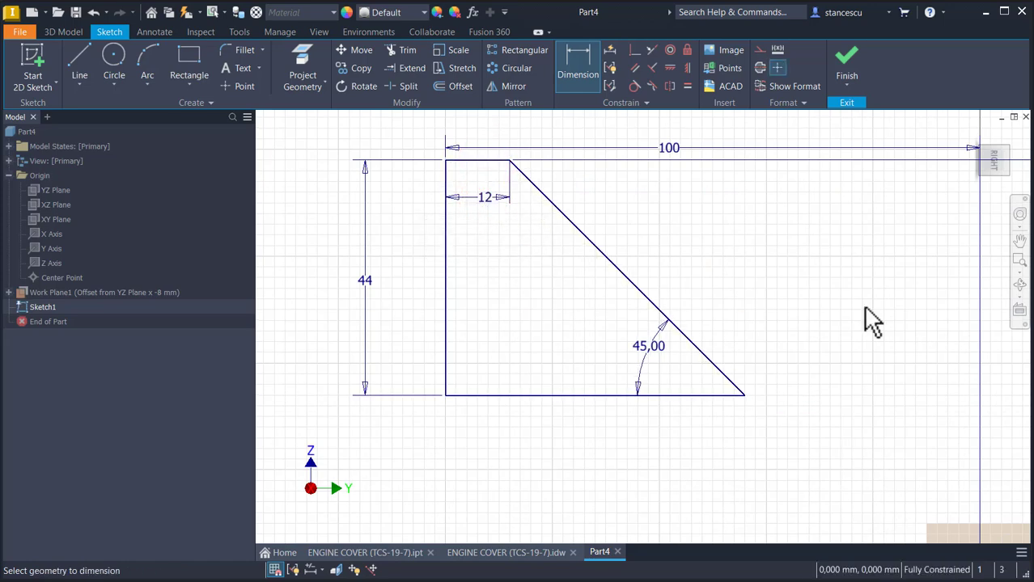
{"action": "left_click", "coordinate": [855, 85]}
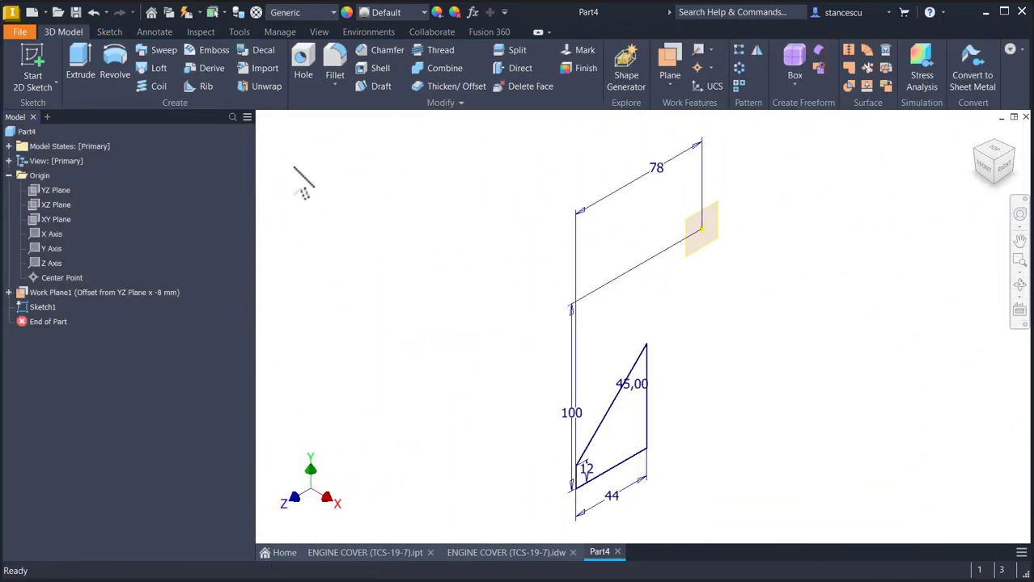
Extrude the trapezoid 38 mm in the flipped direction as a new solid
{"action": "left_click", "coordinate": [80, 66]}
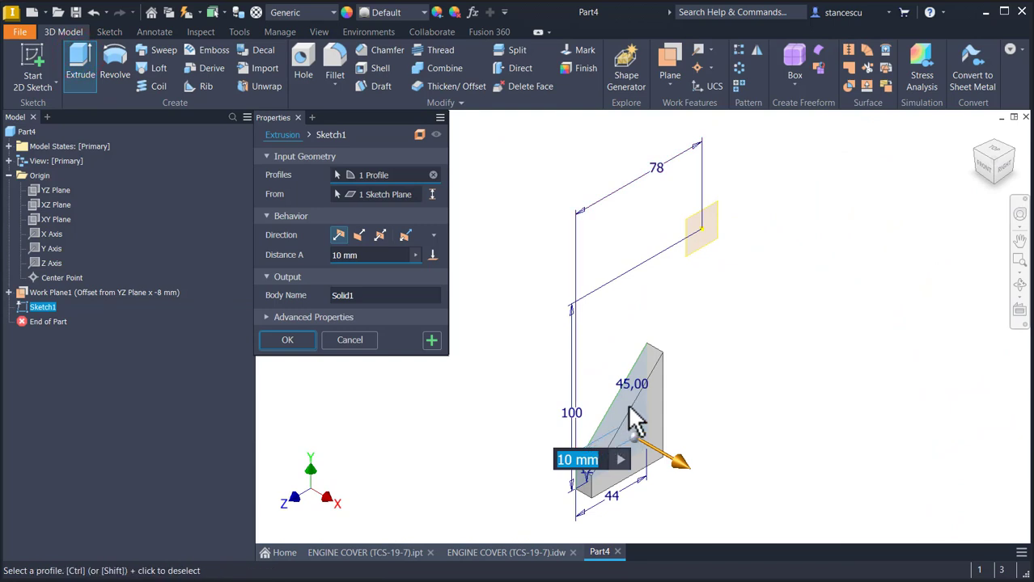
{"action": "left_click", "coordinate": [358, 235]}
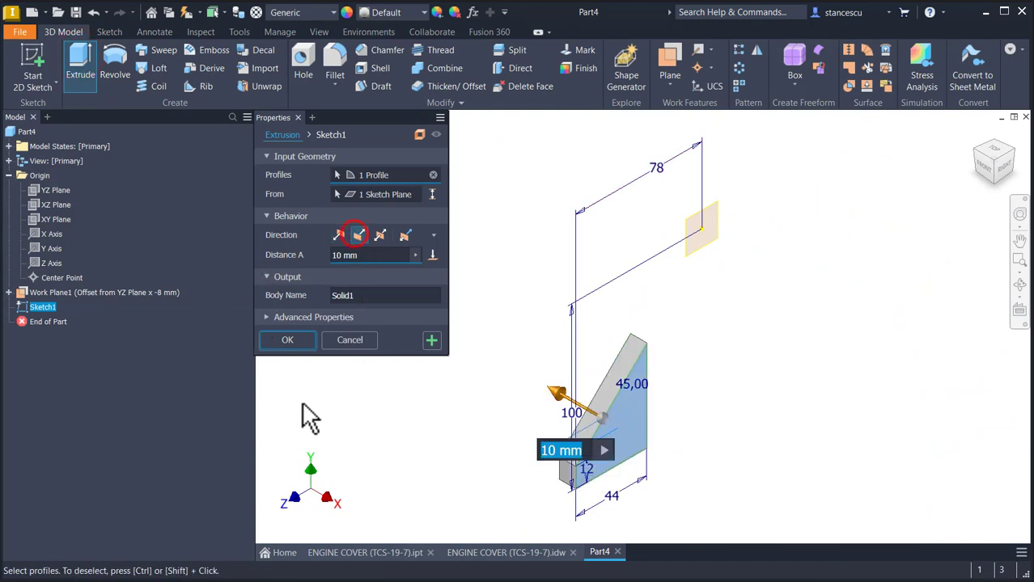
{"action": "left_click", "coordinate": [369, 256]}
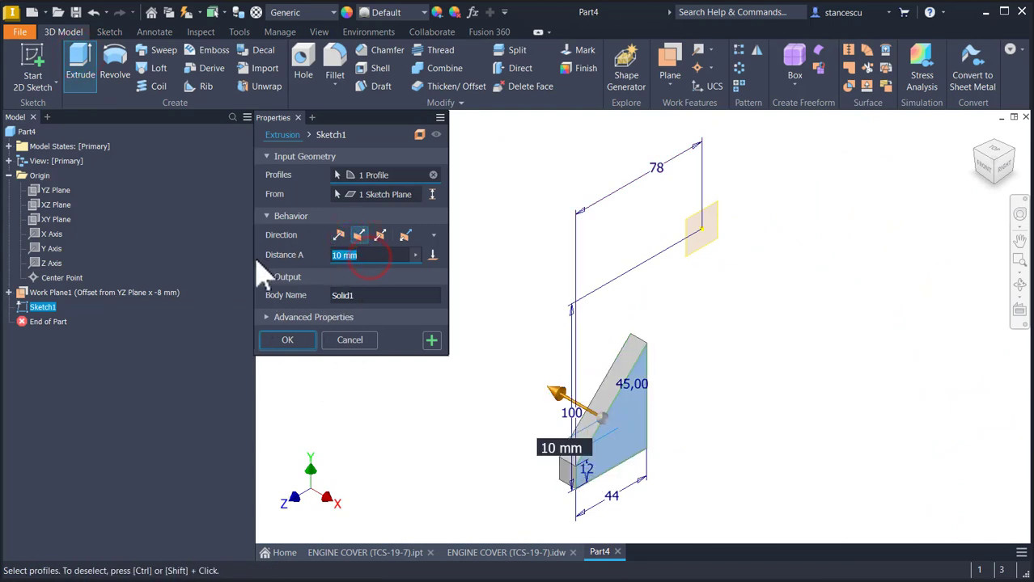
{"action": "type", "text": "38"}
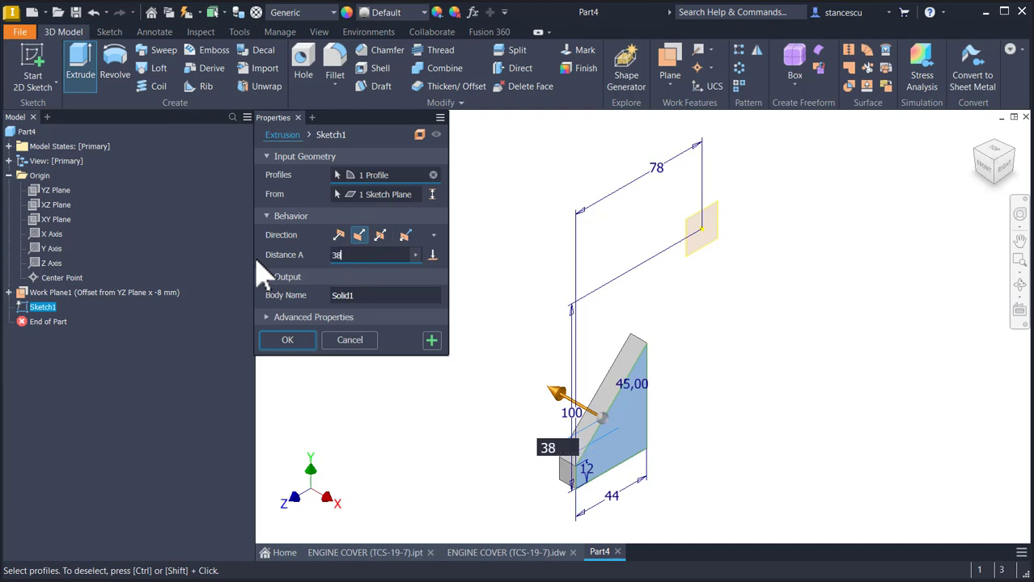
{"action": "key", "text": "Return"}
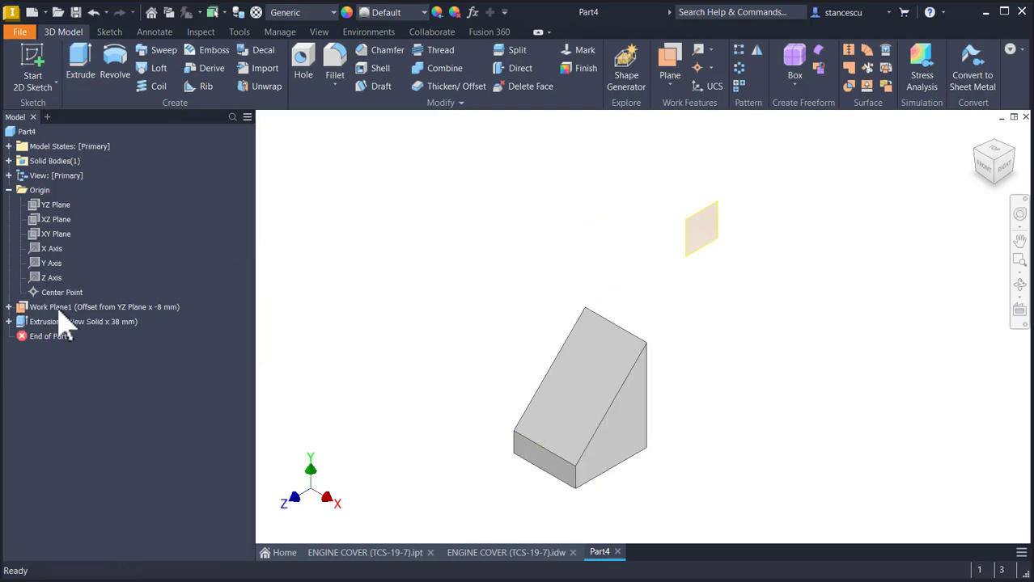
Hide the work plane offset from the YZ Plane
{"action": "left_click", "coordinate": [58, 311]}
{"action": "right_click", "coordinate": [58, 310]}
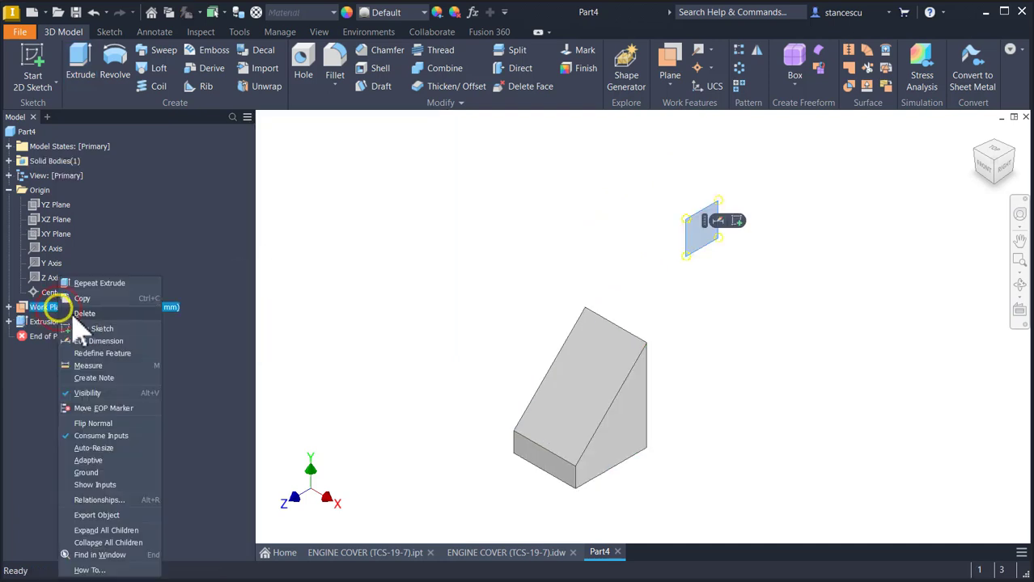
{"action": "left_click", "coordinate": [96, 395]}
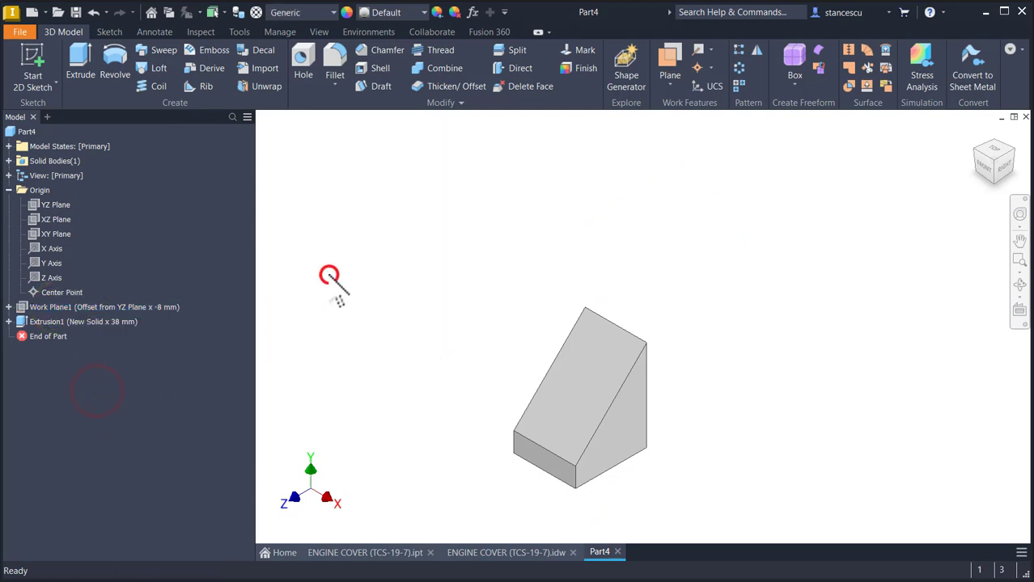
Create a work plane parallel to the block's bottom face through the vertex where the sloped edge meets the short front face
{"action": "key", "text": "F6"}
{"action": "middle_click_drag", "start_coordinate": [339, 284], "coordinate": [338, 285], "text": "shift"}
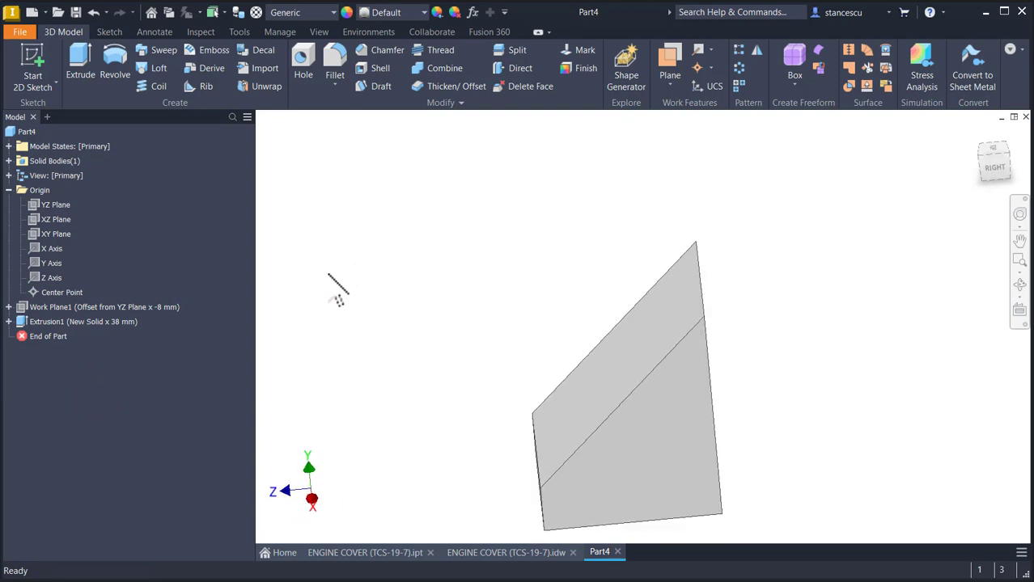
{"action": "key", "text": "F6"}
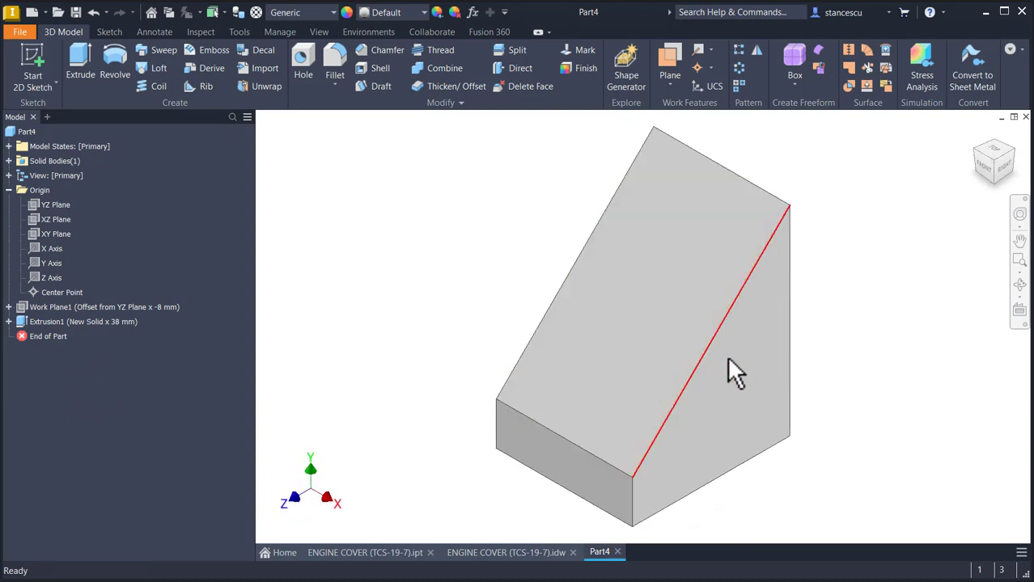
{"action": "left_click", "coordinate": [669, 61]}
{"action": "middle_click_drag", "start_coordinate": [816, 477], "coordinate": [747, 484], "text": "shift"}
{"action": "left_click", "coordinate": [666, 443]}
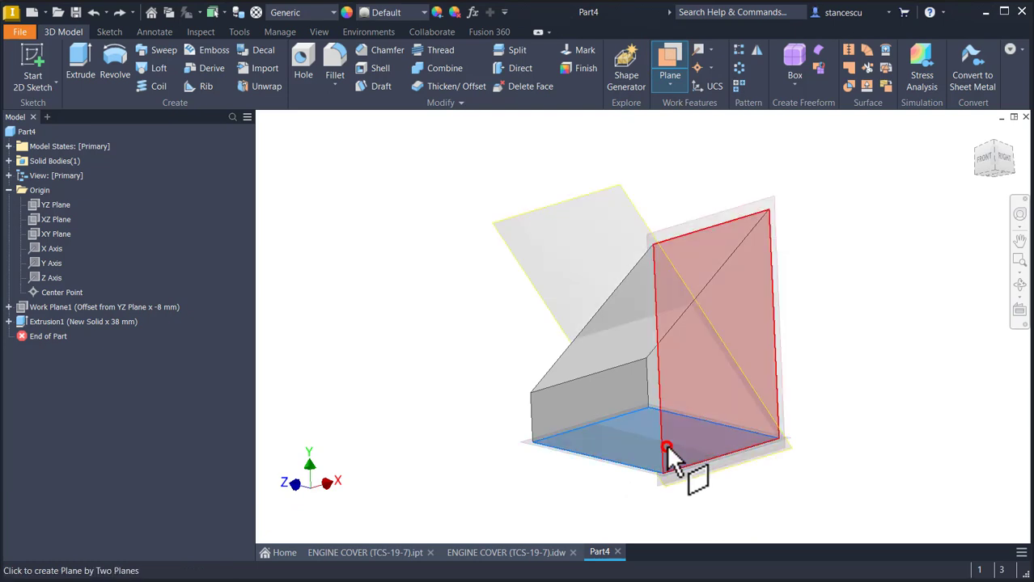
{"action": "left_click", "coordinate": [646, 356]}
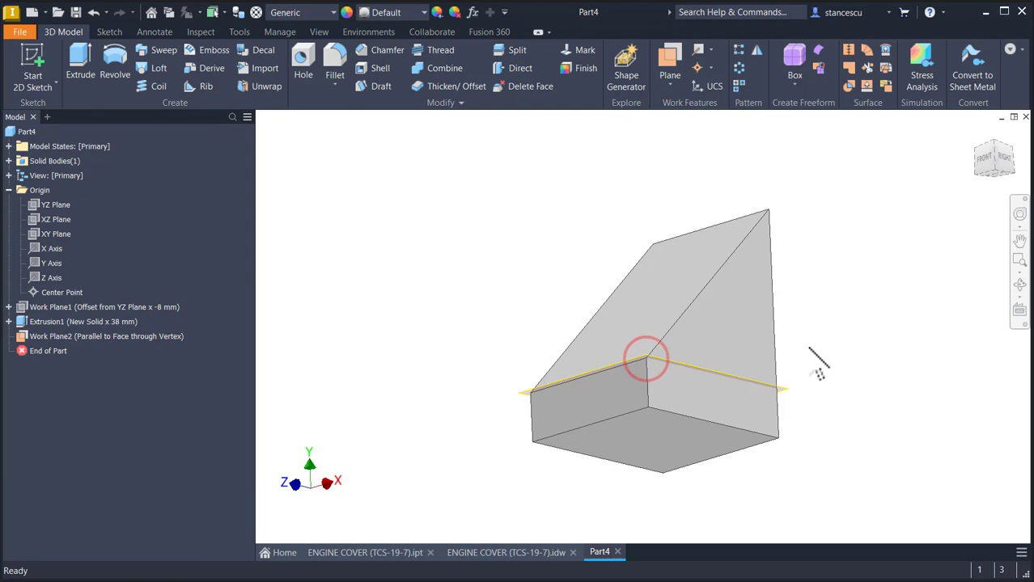
Start a sketch on the new work plane, slice the graphics, and draw a rectangle about 30 mm by 35 mm from the block's corner
{"action": "mouse_move", "coordinate": [809, 347]}
{"action": "middle_mouse_down", "text": "shift"}
{"action": "mouse_move", "coordinate": [836, 347]}
{"action": "mouse_move", "coordinate": [849, 365]}
{"action": "mouse_move", "coordinate": [830, 353]}
{"action": "mouse_move", "coordinate": [824, 325]}
{"action": "mouse_move", "coordinate": [813, 334]}
{"action": "middle_mouse_up", "text": "shift"}
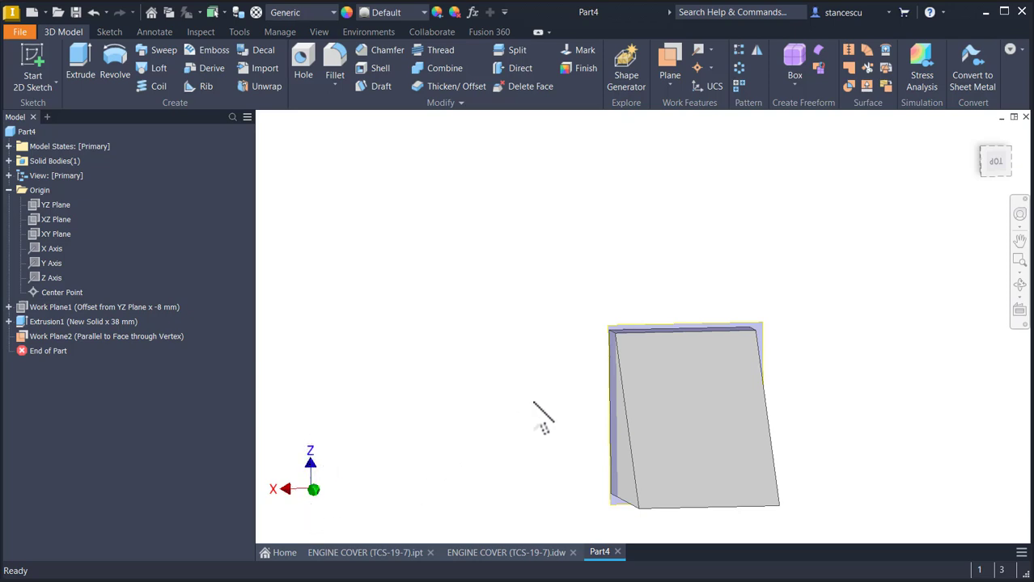
{"action": "left_click", "coordinate": [757, 323]}
{"action": "left_click", "coordinate": [770, 315]}
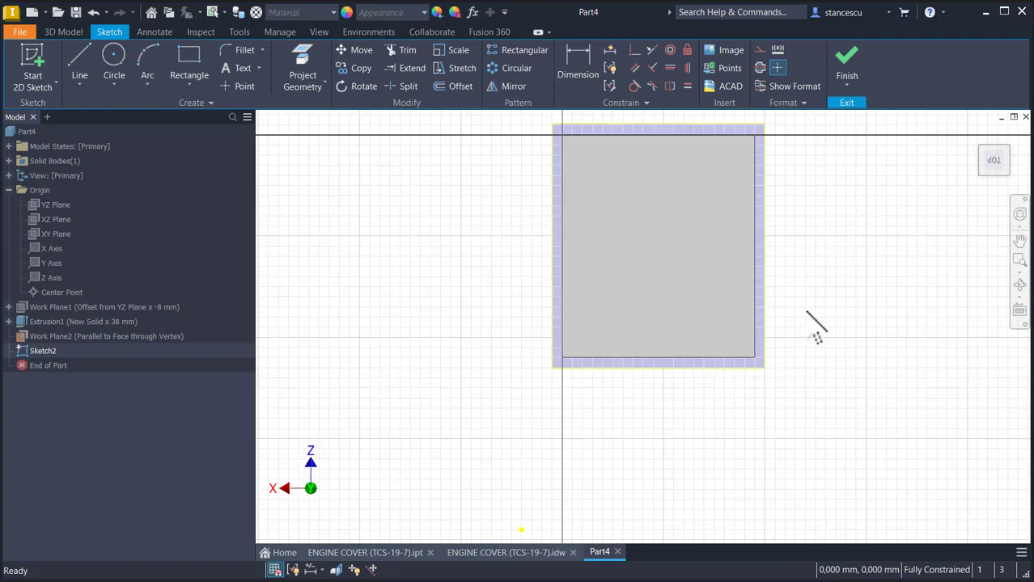
{"action": "key", "text": "F7"}
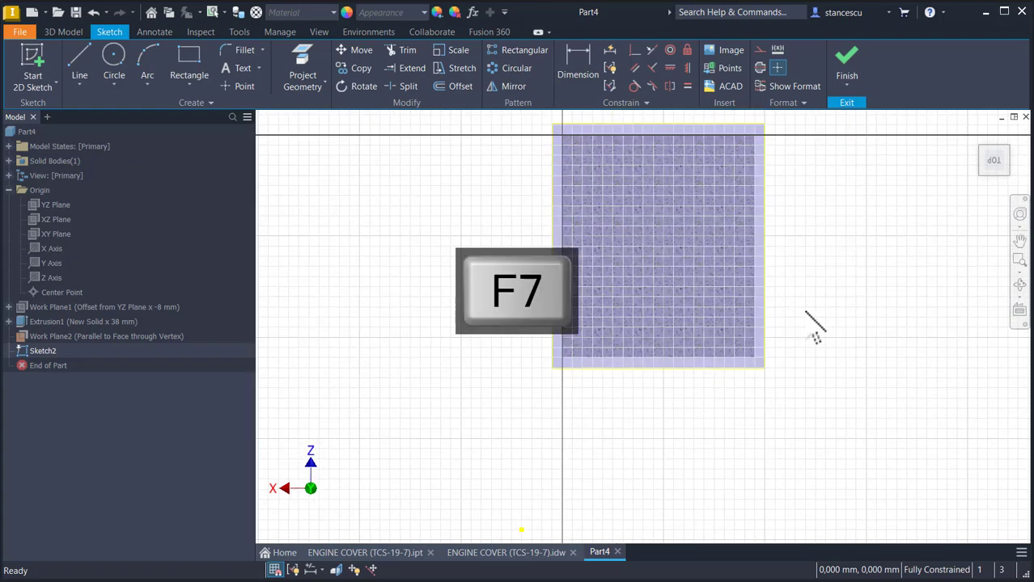
{"action": "left_click", "coordinate": [198, 58]}
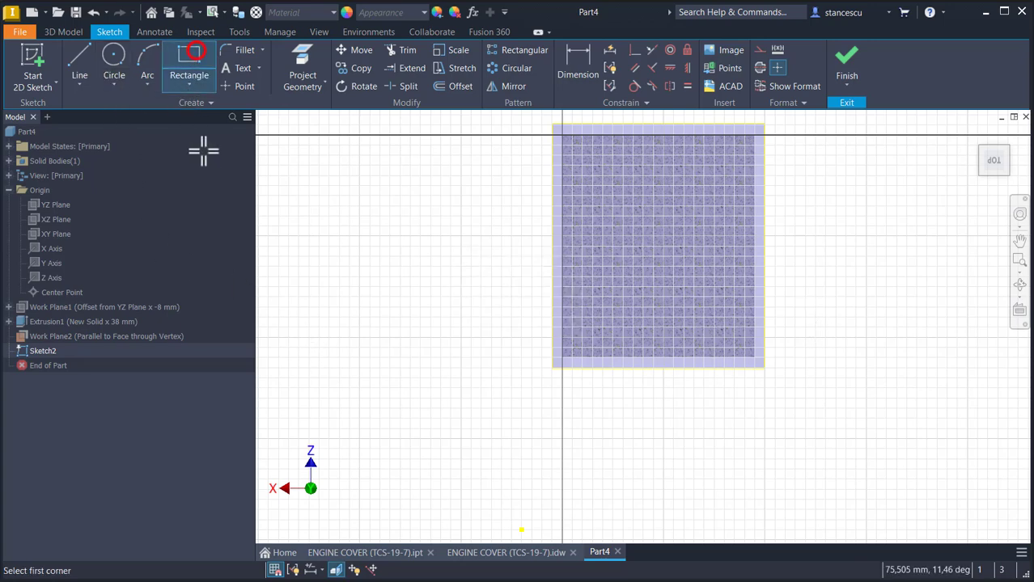
{"action": "left_click", "coordinate": [753, 133]}
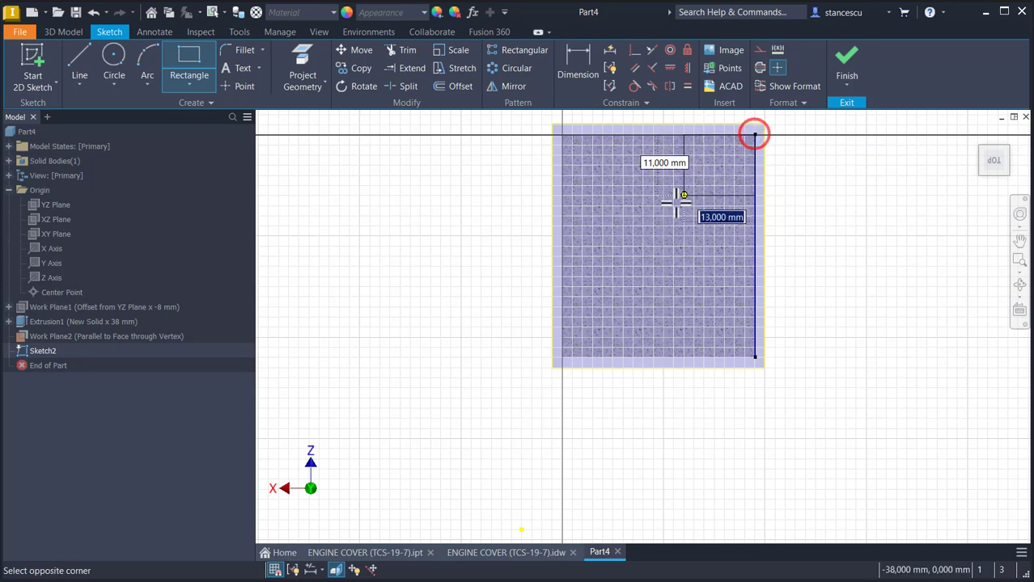
{"action": "left_click", "coordinate": [603, 311]}
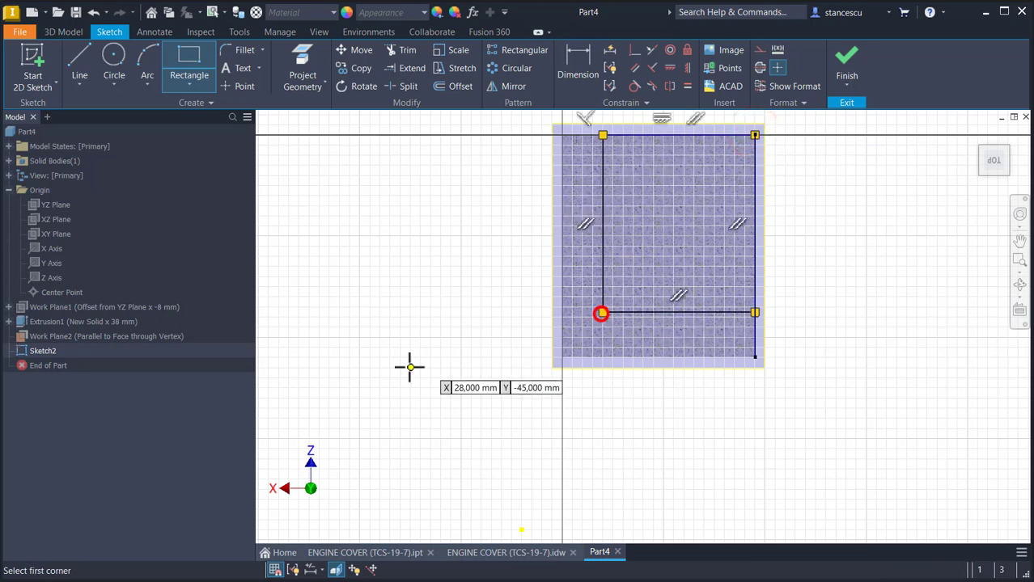
Dimension the gap between the rectangle's inner long side and the block's parallel side edge at 8 mm
{"action": "left_click", "coordinate": [576, 81]}
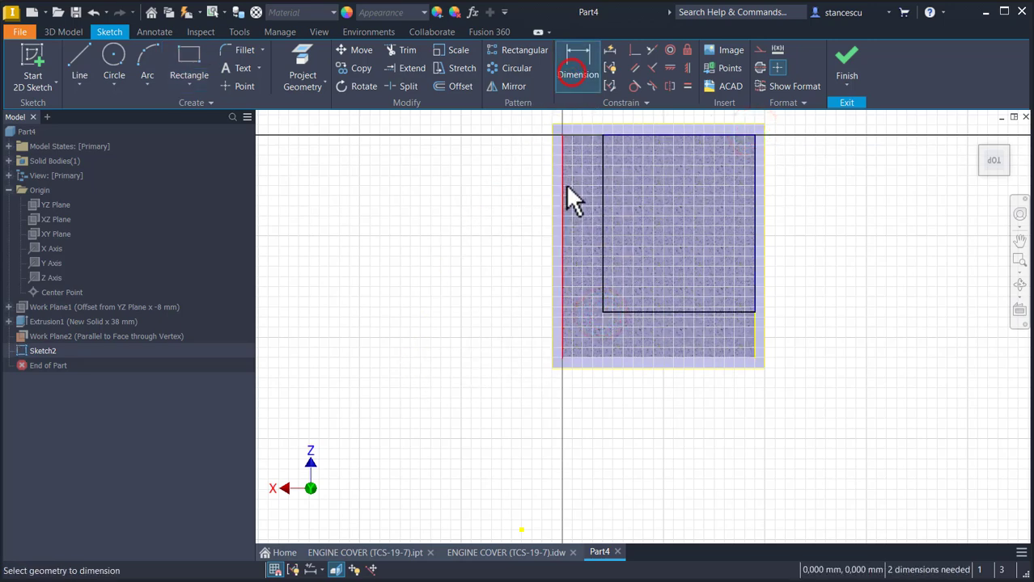
{"action": "left_click", "coordinate": [564, 184]}
{"action": "left_click", "coordinate": [601, 185]}
{"action": "middle_click_drag", "start_coordinate": [595, 157], "coordinate": [580, 187]}
{"action": "left_click", "coordinate": [571, 136]}
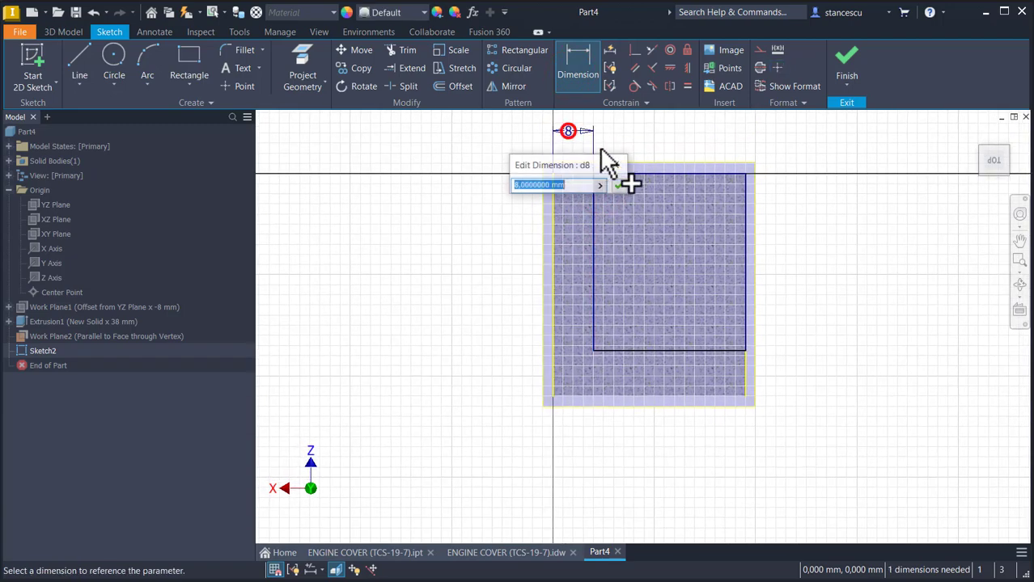
{"action": "left_click", "coordinate": [618, 186]}
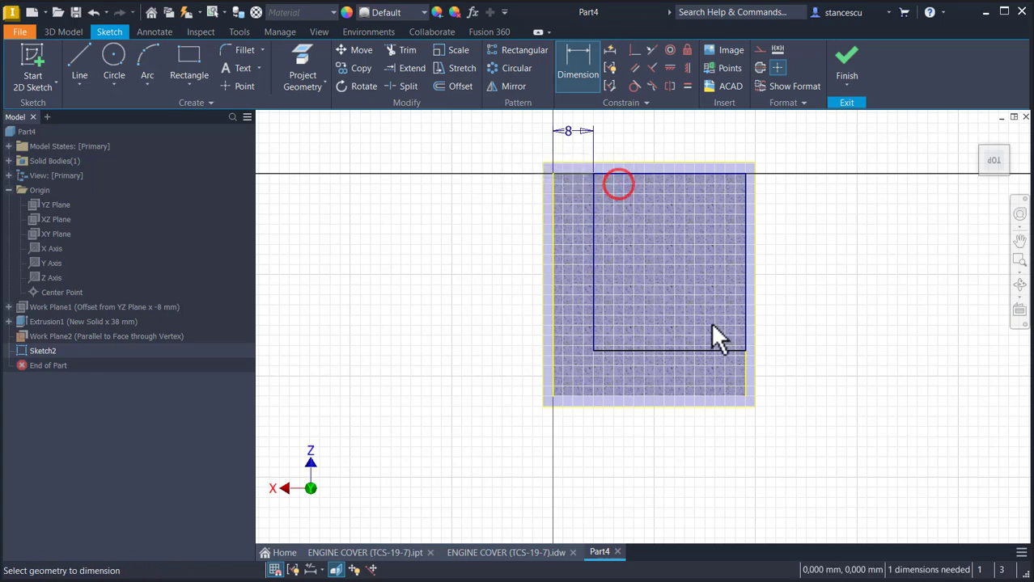
Dimension the gap between the rectangle's inner short side and the block's back edge at 8 mm, and finish the sketch
{"action": "left_click", "coordinate": [716, 350]}
{"action": "left_click", "coordinate": [720, 396]}
{"action": "left_click", "coordinate": [799, 377]}
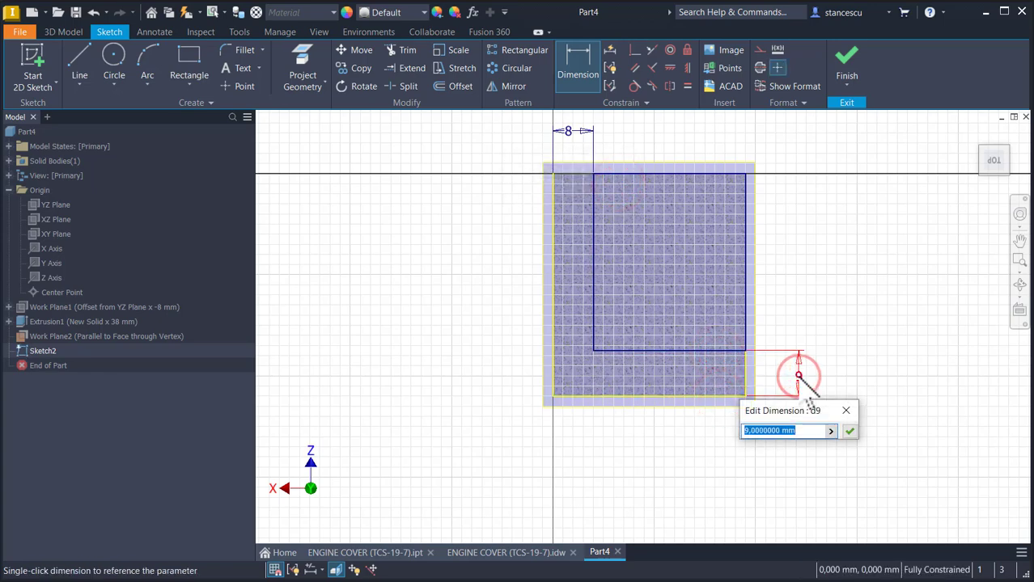
{"action": "key", "text": "Return"}
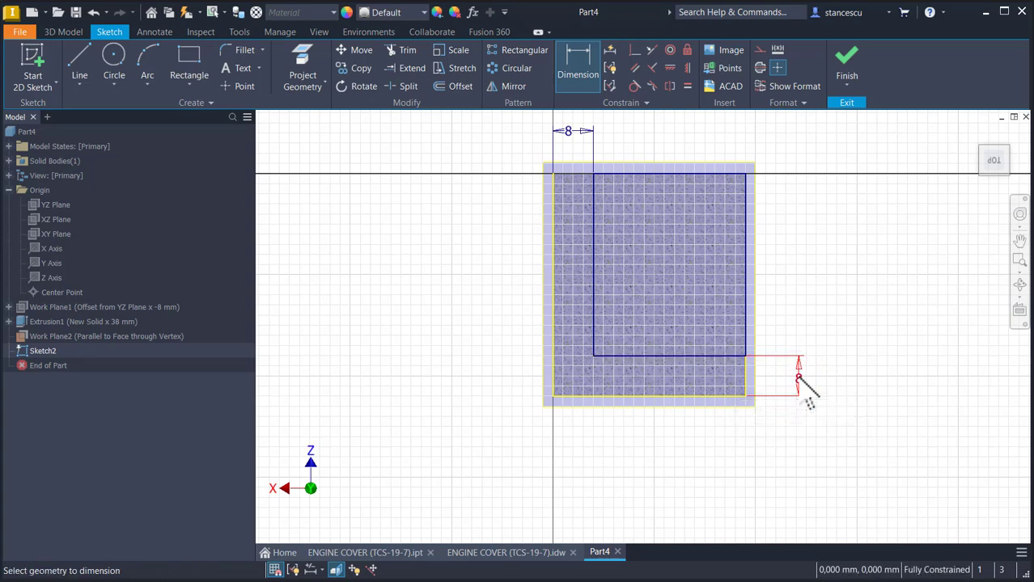
{"action": "left_click", "coordinate": [846, 55]}
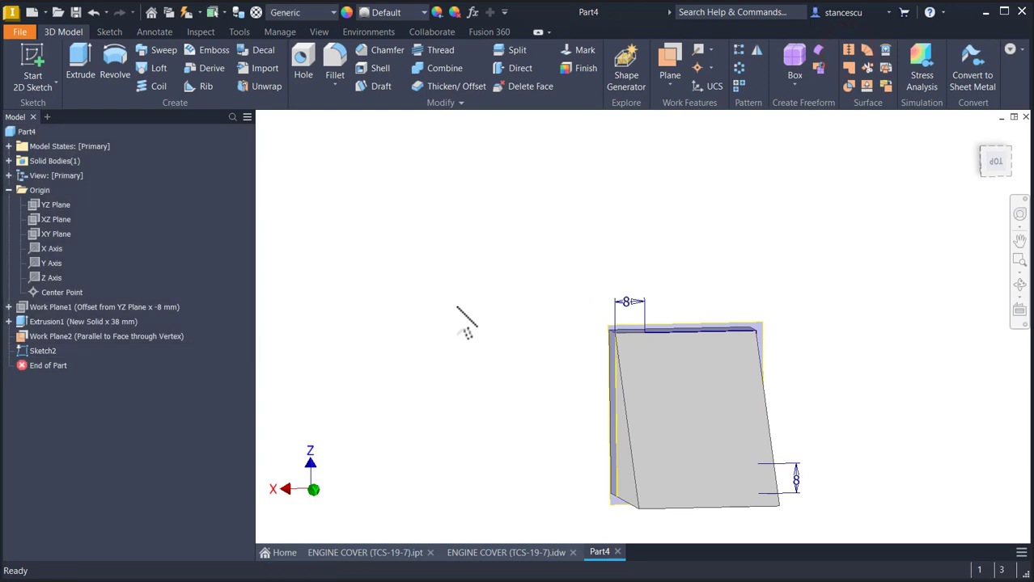
Cut the sketched rectangle upward through all of the sloped block, and hide the work plane that carried the sketch
{"action": "key", "text": "F6"}
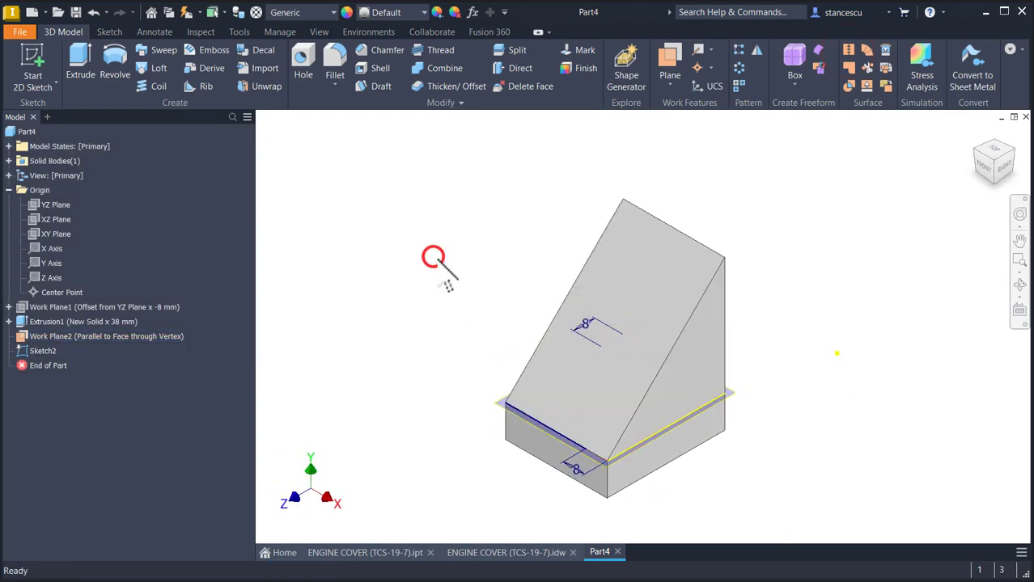
{"action": "left_click", "coordinate": [81, 61]}
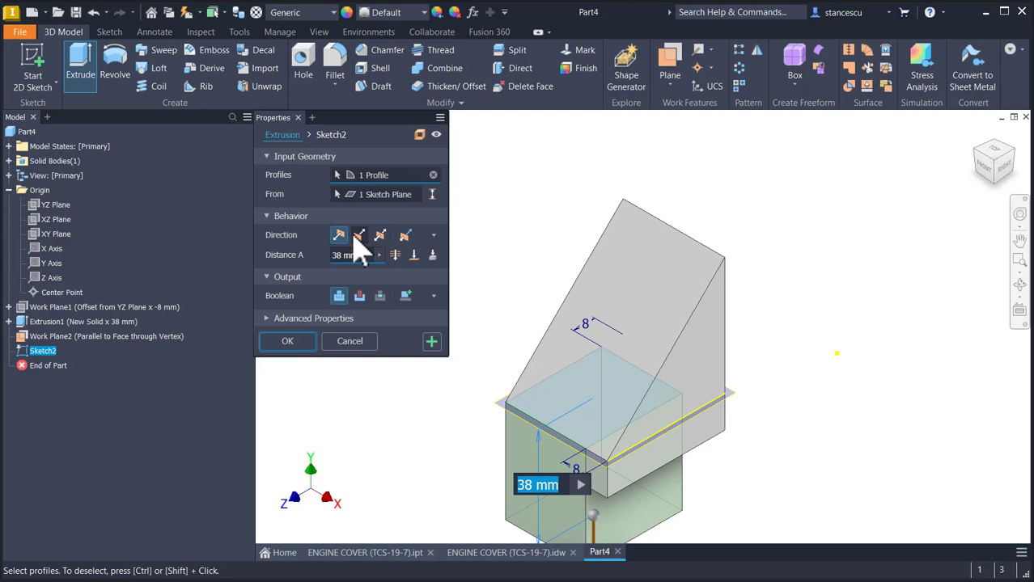
{"action": "left_click", "coordinate": [360, 297]}
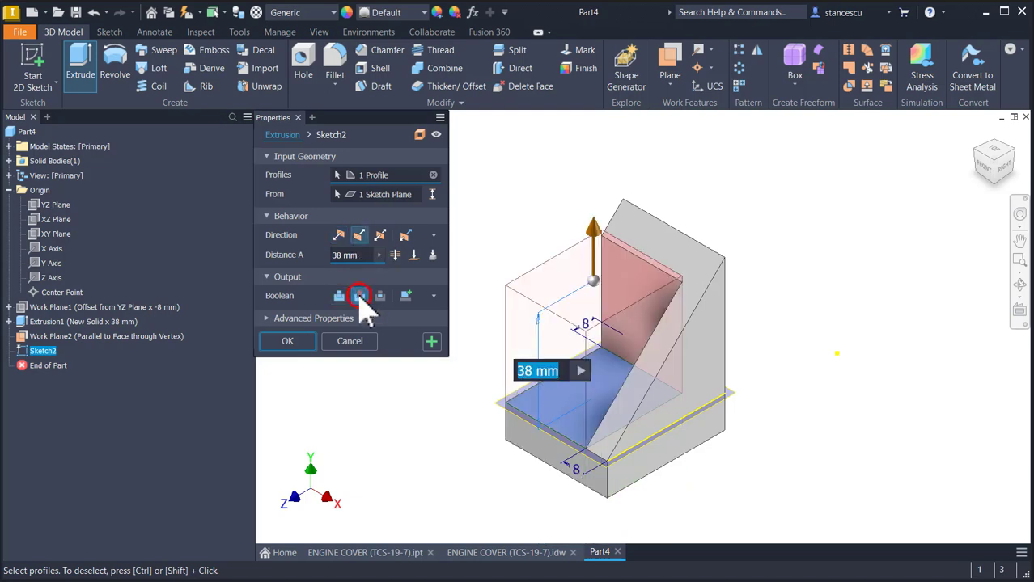
{"action": "left_click", "coordinate": [395, 255]}
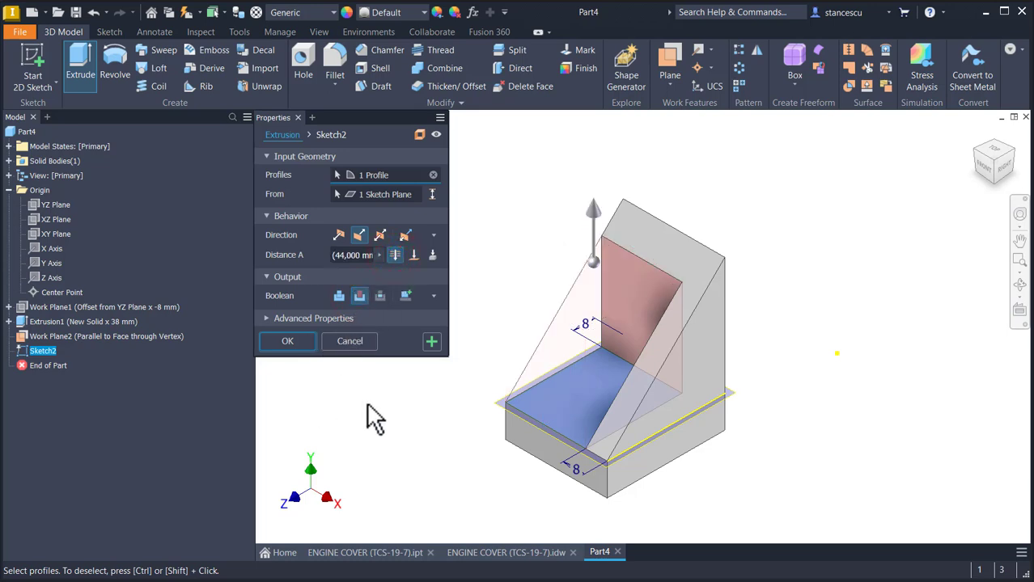
{"action": "left_click", "coordinate": [275, 343]}
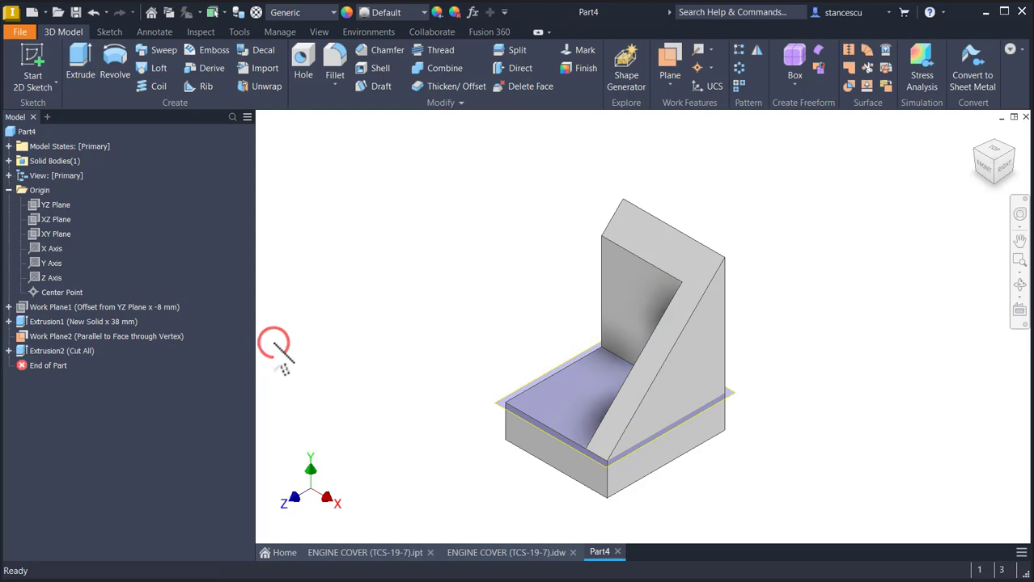
{"action": "right_click", "coordinate": [38, 337]}
{"action": "left_click", "coordinate": [69, 430]}
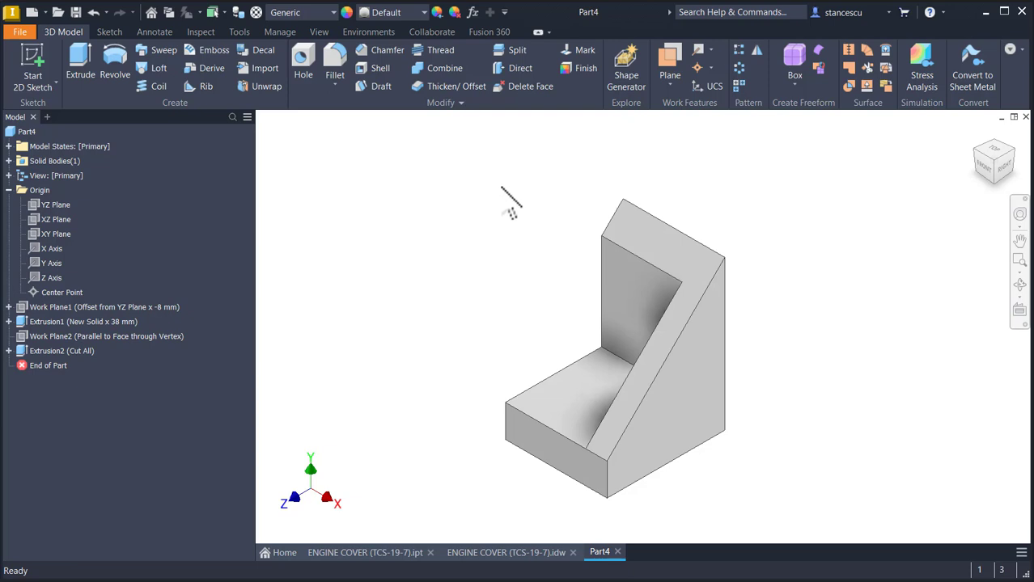
Create a work plane at 180-45 degrees to the pocket floor, around the floor's long outer edge
{"action": "left_click", "coordinate": [562, 397]}
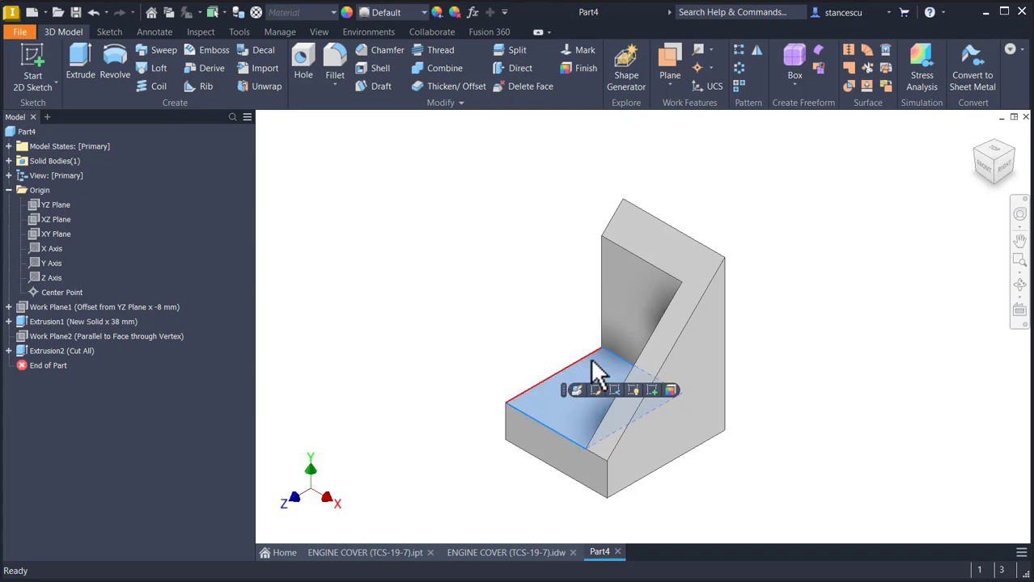
{"action": "left_click", "coordinate": [535, 324]}
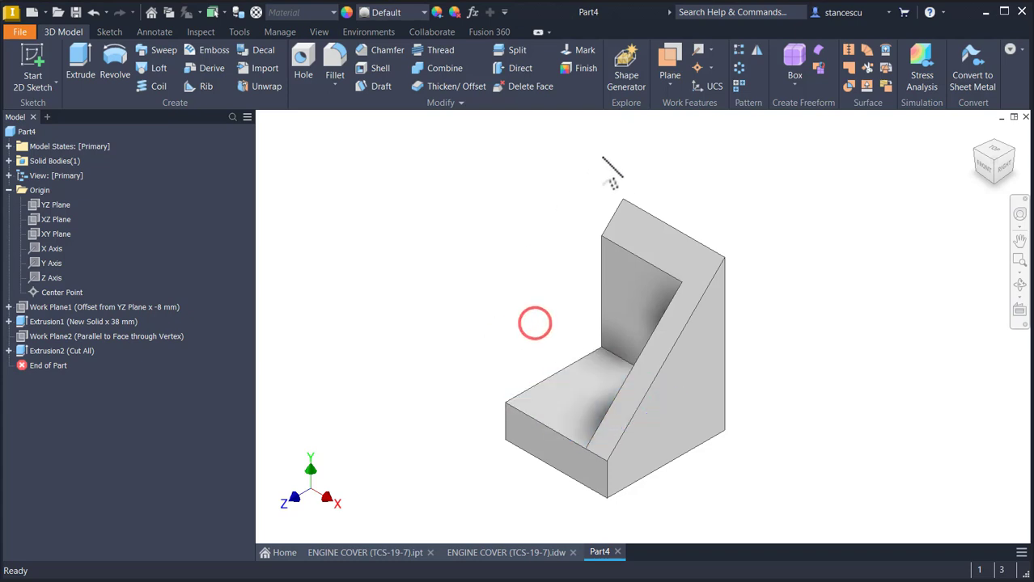
{"action": "left_click", "coordinate": [670, 55]}
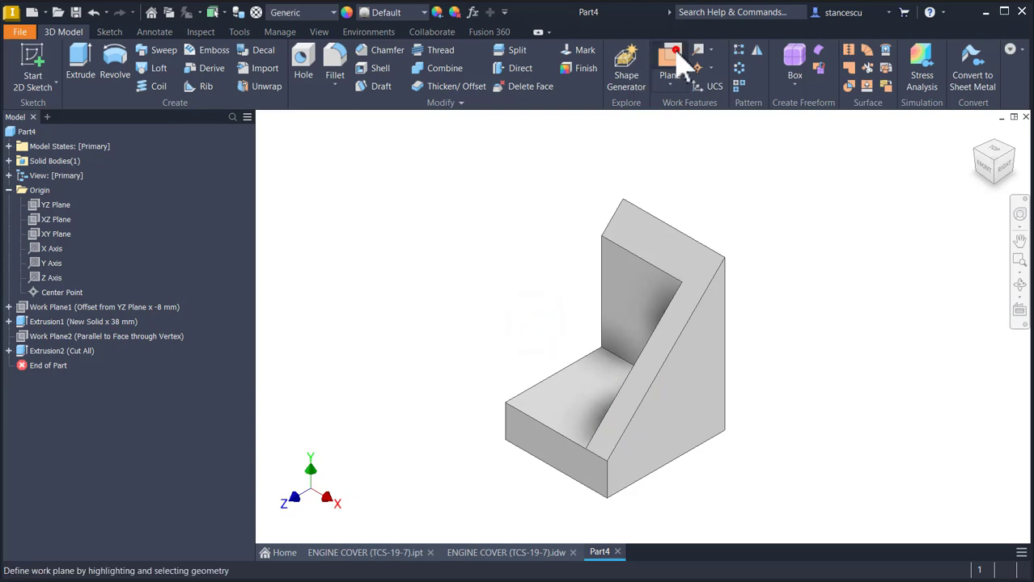
{"action": "left_click", "coordinate": [581, 397]}
{"action": "left_click", "coordinate": [569, 366]}
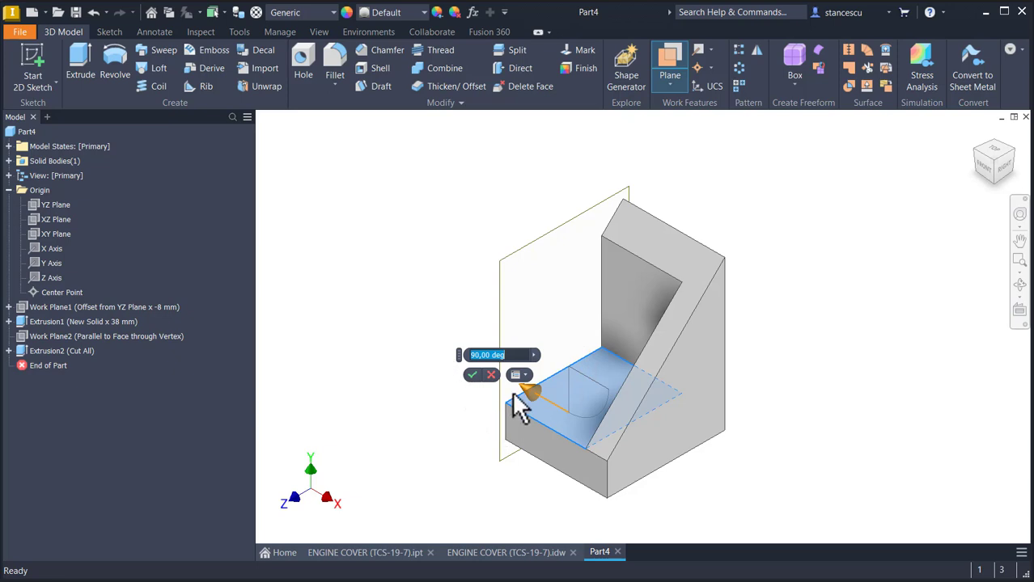
{"action": "middle_click_drag", "start_coordinate": [526, 398], "coordinate": [527, 444], "text": "shift"}
{"action": "left_click_drag", "start_coordinate": [526, 414], "coordinate": [533, 396]}
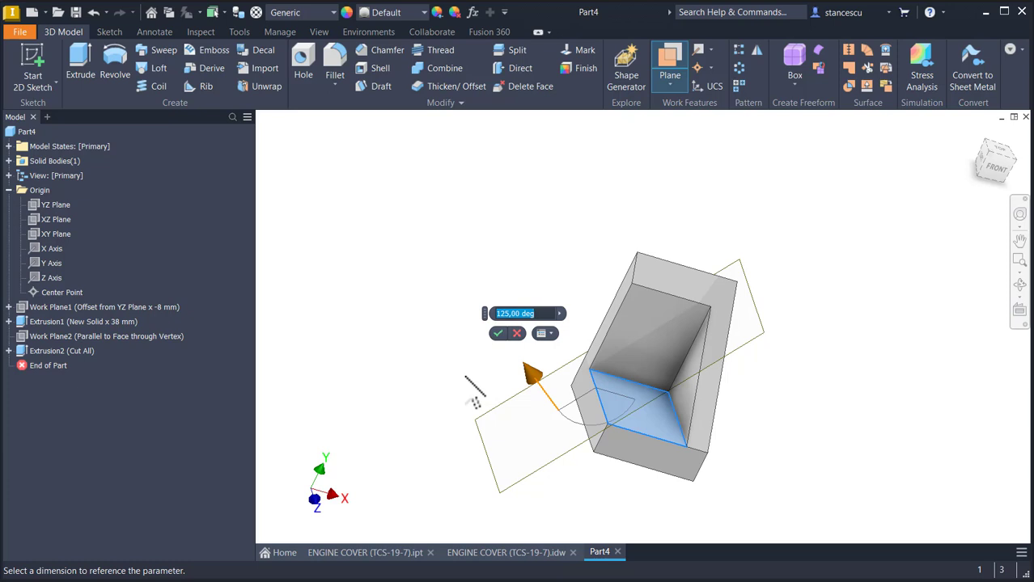
{"action": "type", "text": "80-45"}
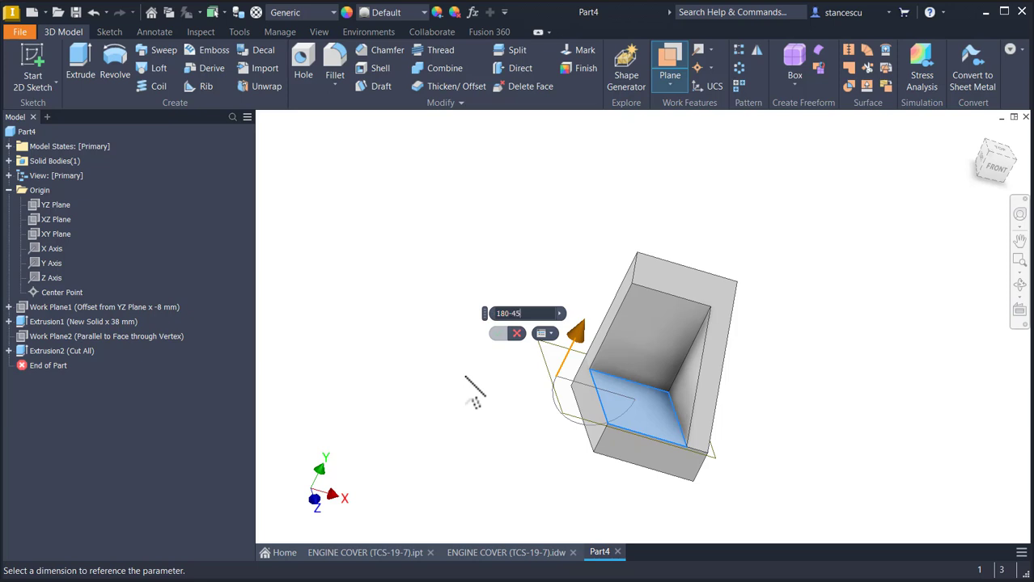
{"action": "left_click", "coordinate": [496, 333]}
{"action": "key", "text": "F6"}
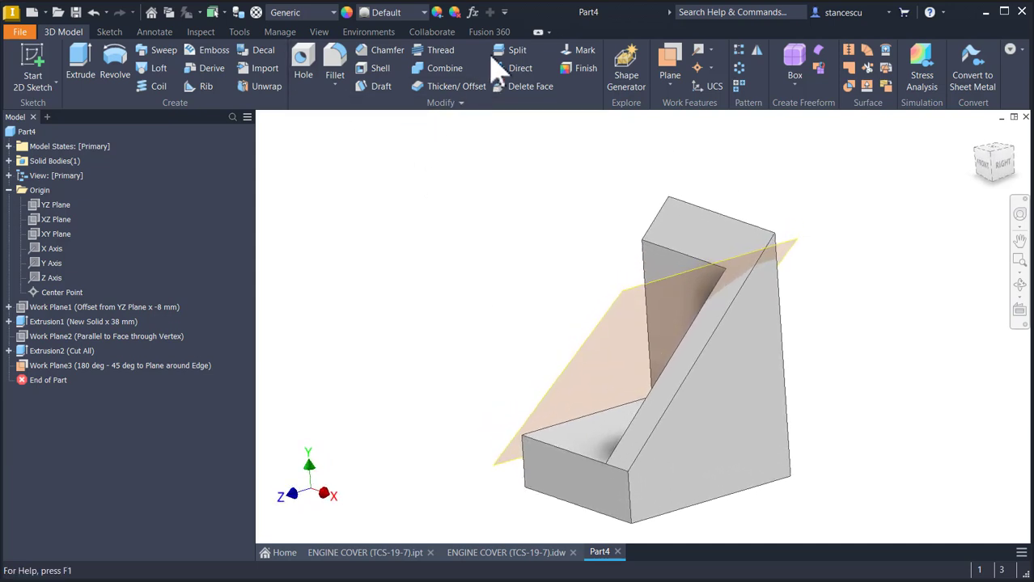
Split the solid with the angled work plane, removing the portion above the plane and keeping the foot below it
{"action": "left_click", "coordinate": [510, 51]}
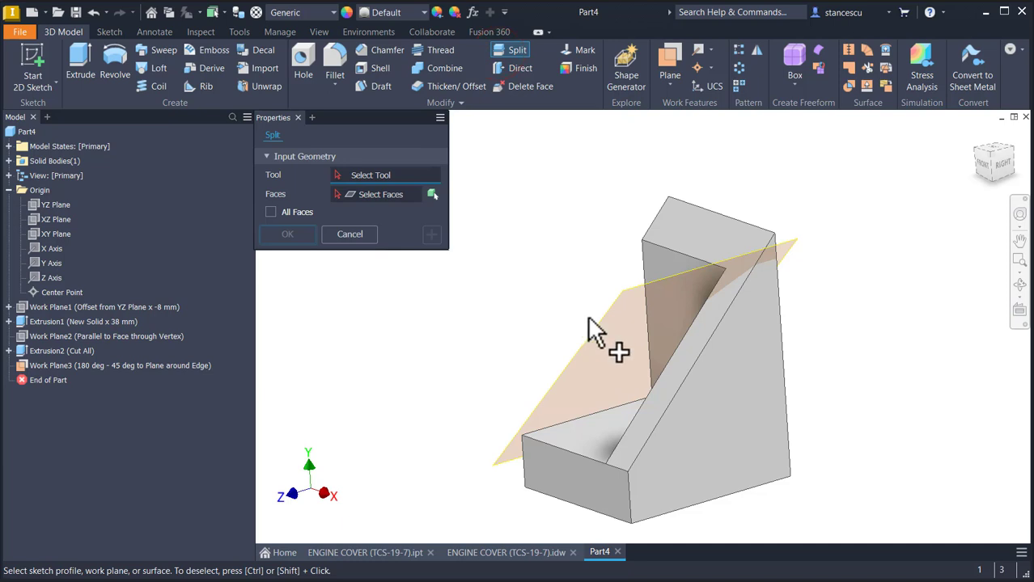
{"action": "left_click", "coordinate": [595, 332]}
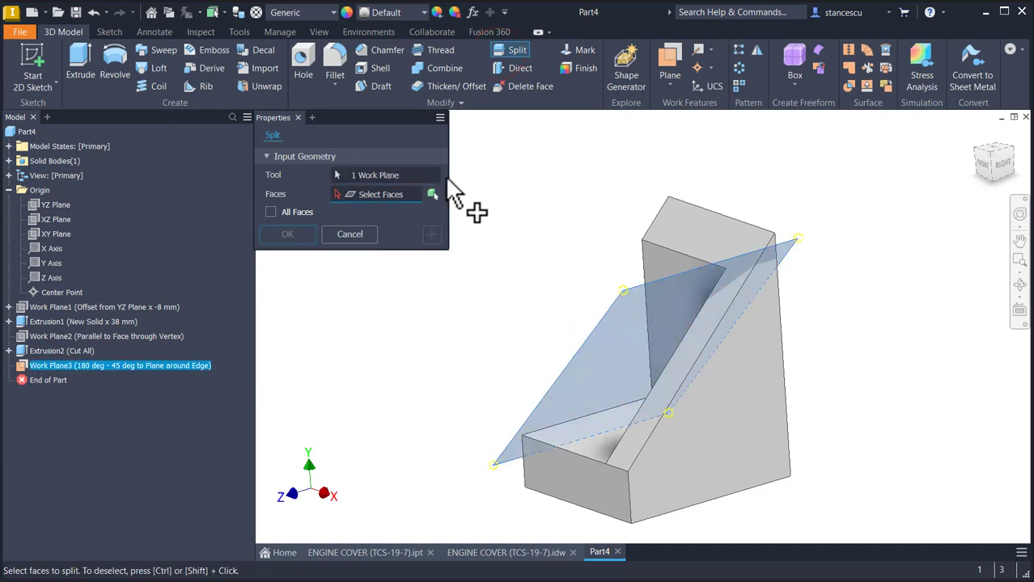
{"action": "middle_click_drag", "start_coordinate": [389, 252], "coordinate": [427, 227], "text": "shift"}
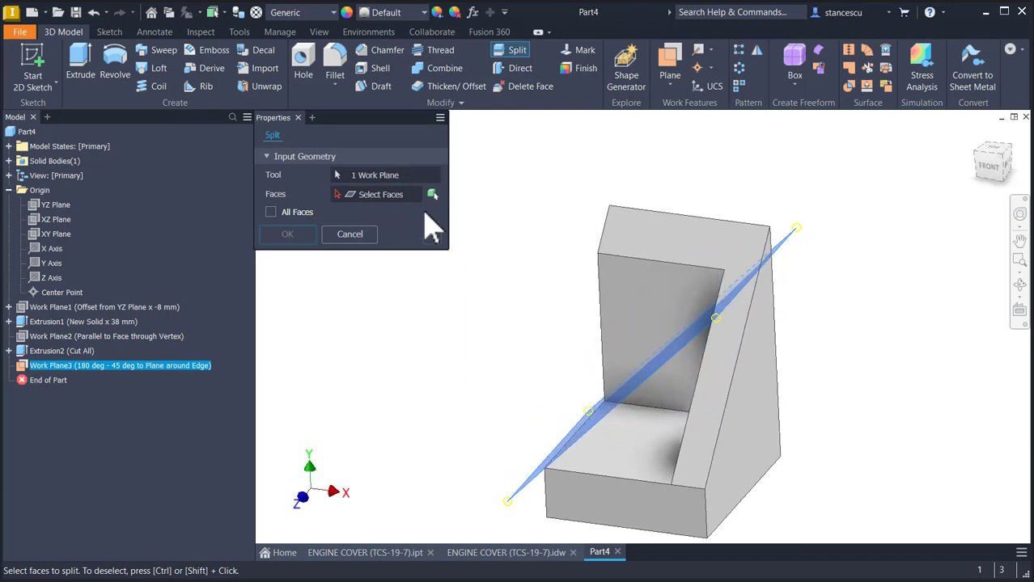
{"action": "left_click", "coordinate": [432, 194]}
{"action": "left_click", "coordinate": [360, 236]}
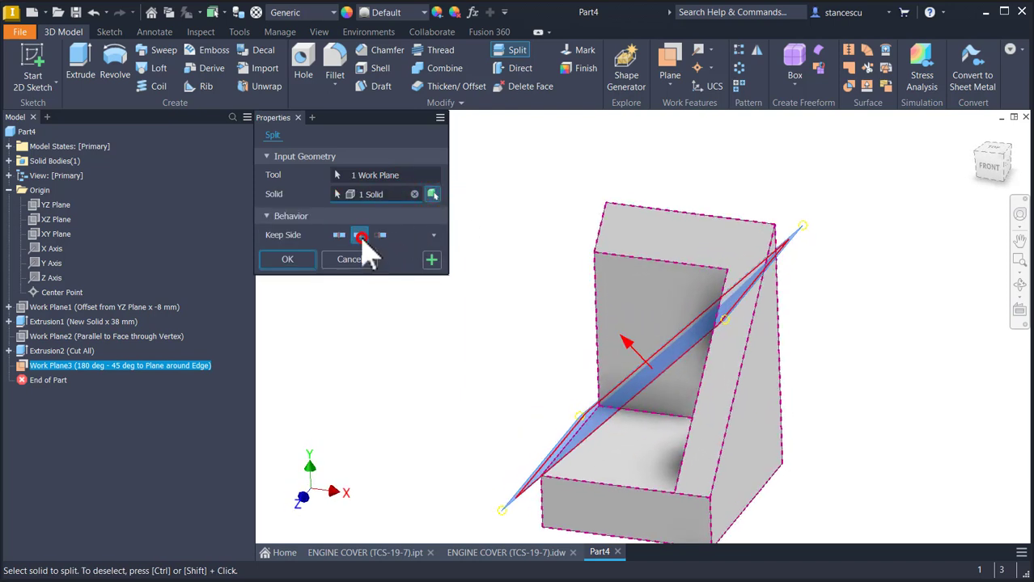
{"action": "left_click", "coordinate": [381, 235]}
{"action": "left_click", "coordinate": [358, 234]}
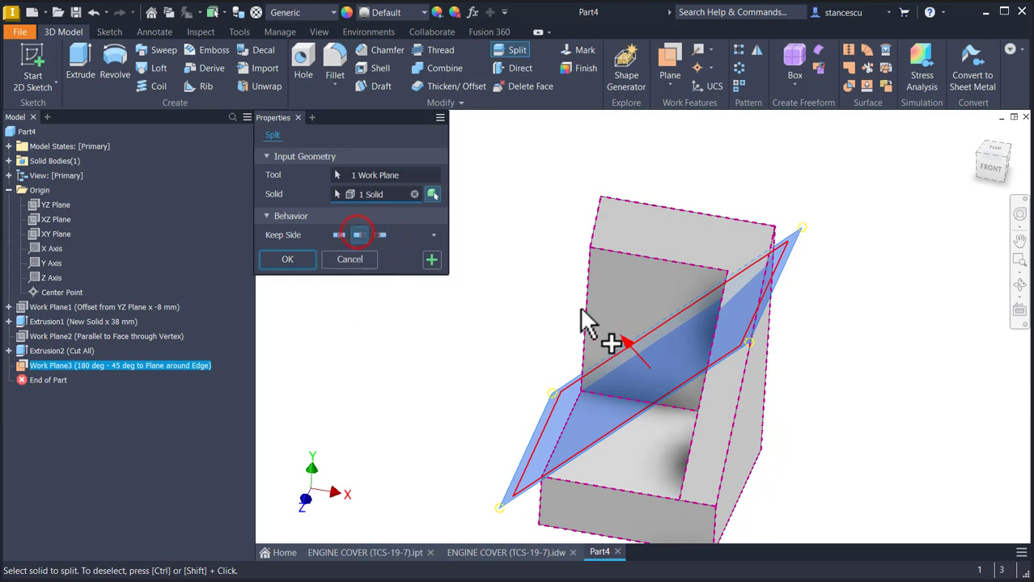
{"action": "left_click", "coordinate": [307, 265]}
{"action": "key", "text": "F6"}
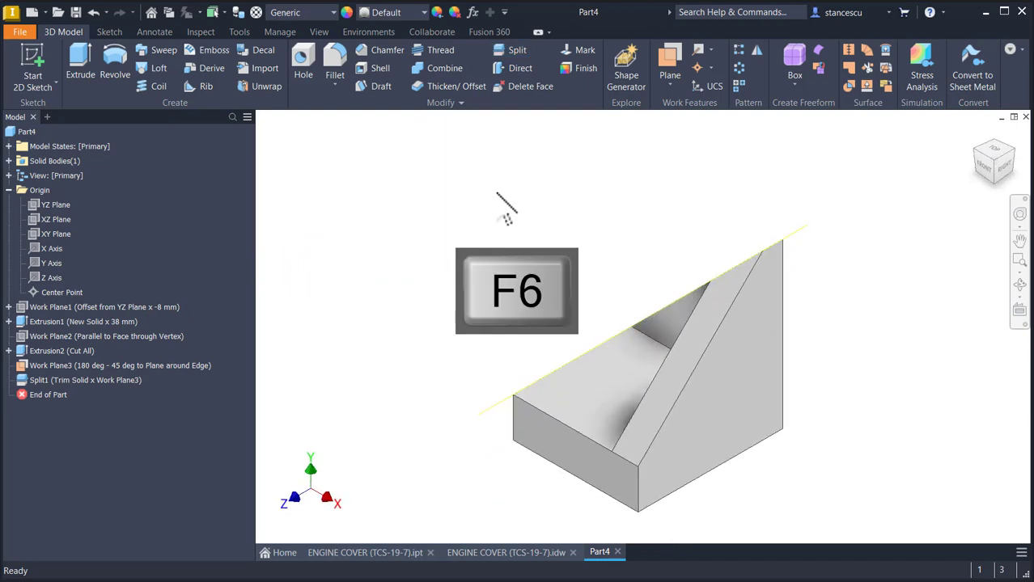
Hide the angled work plane used for the split
{"action": "left_click", "coordinate": [61, 365]}
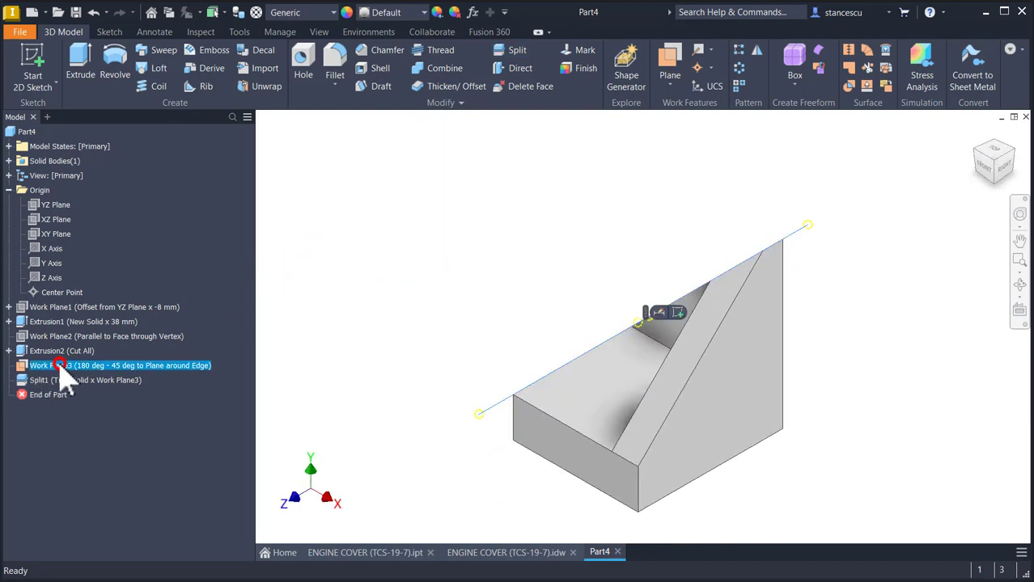
{"action": "right_click", "coordinate": [61, 365]}
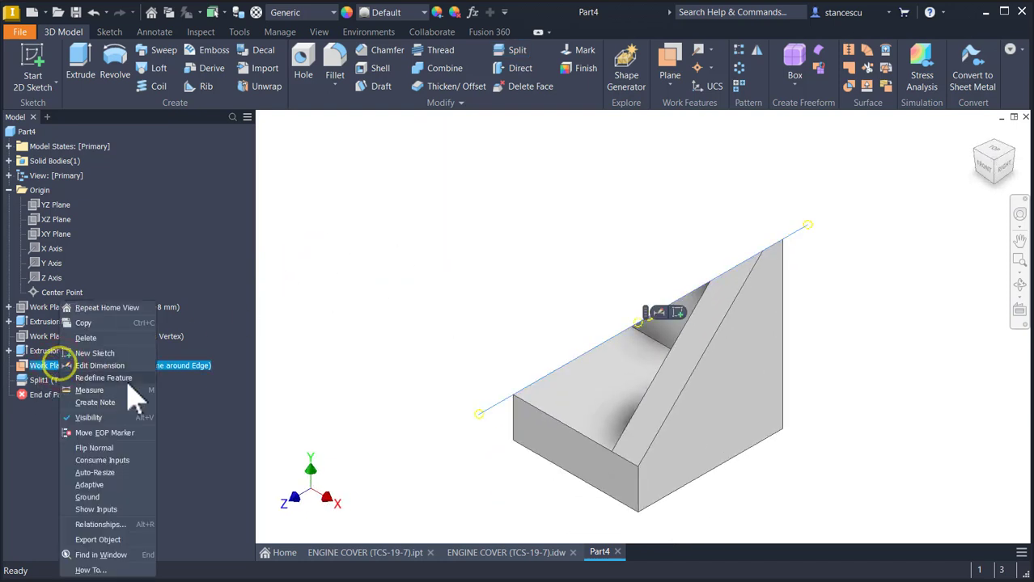
{"action": "left_click", "coordinate": [95, 421]}
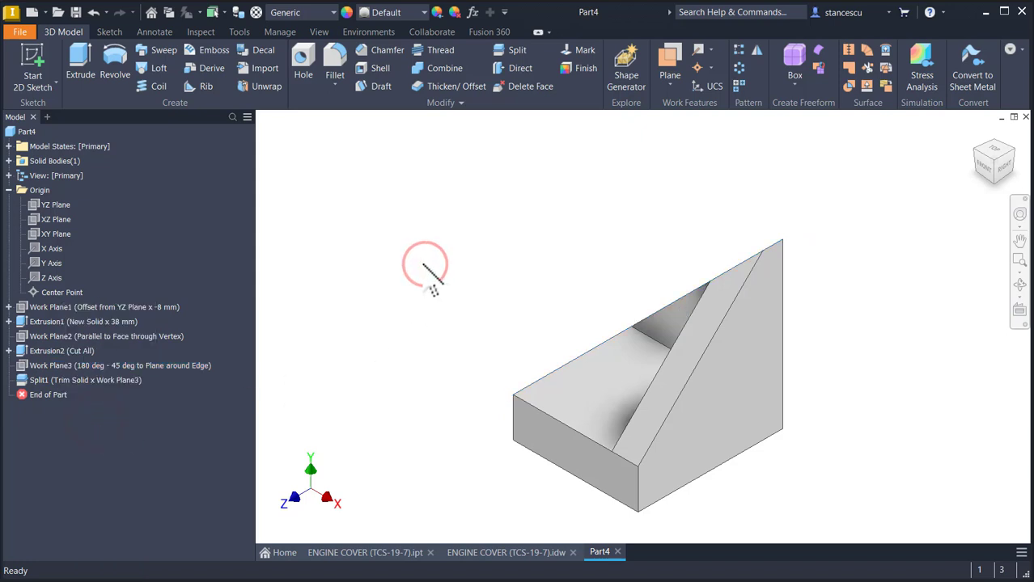
Fillet the short vertical edge at the base's free front corner with an 8 mm radius
{"action": "left_click", "coordinate": [514, 427]}
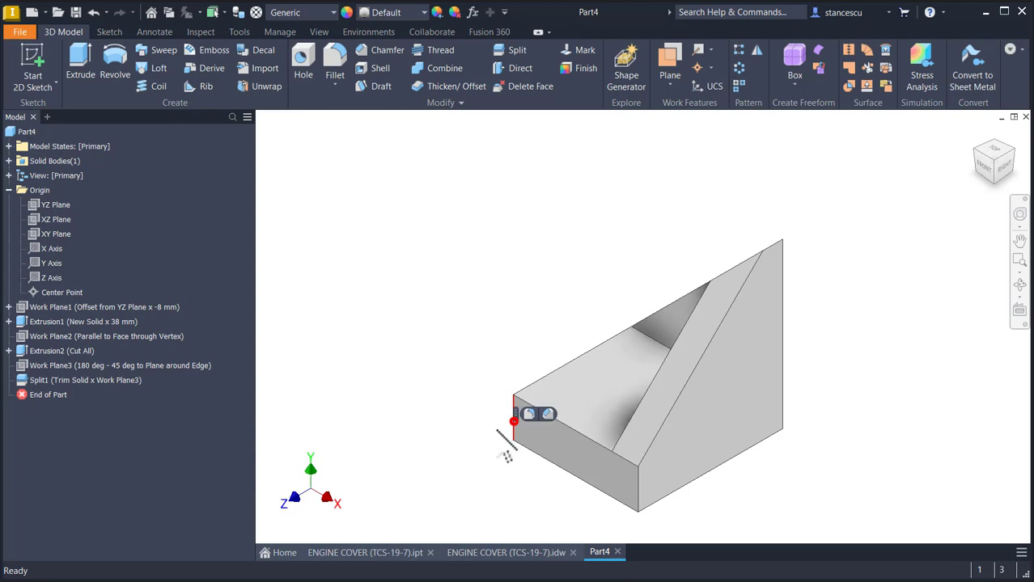
{"action": "left_click", "coordinate": [529, 415]}
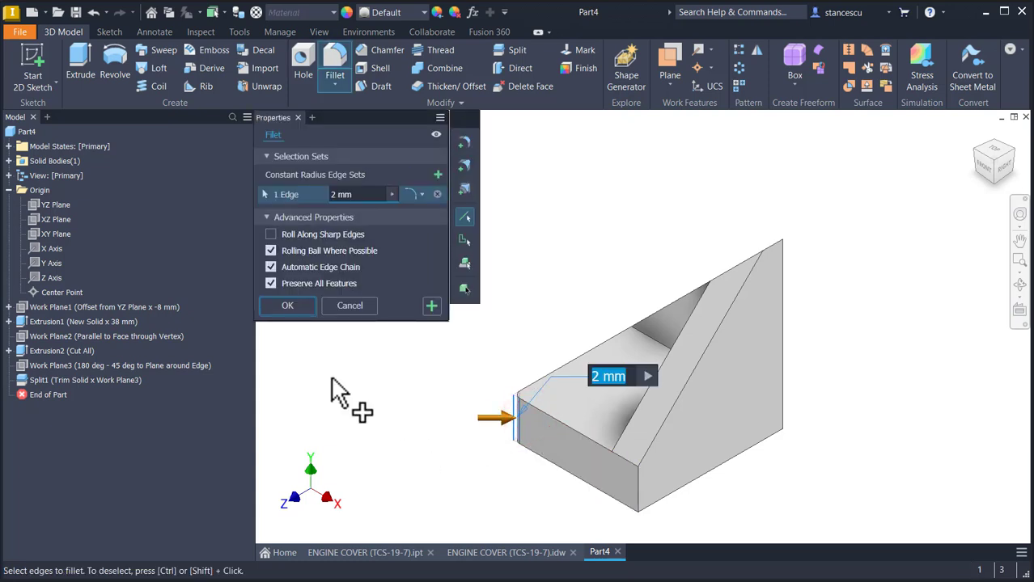
{"action": "type", "text": "8"}
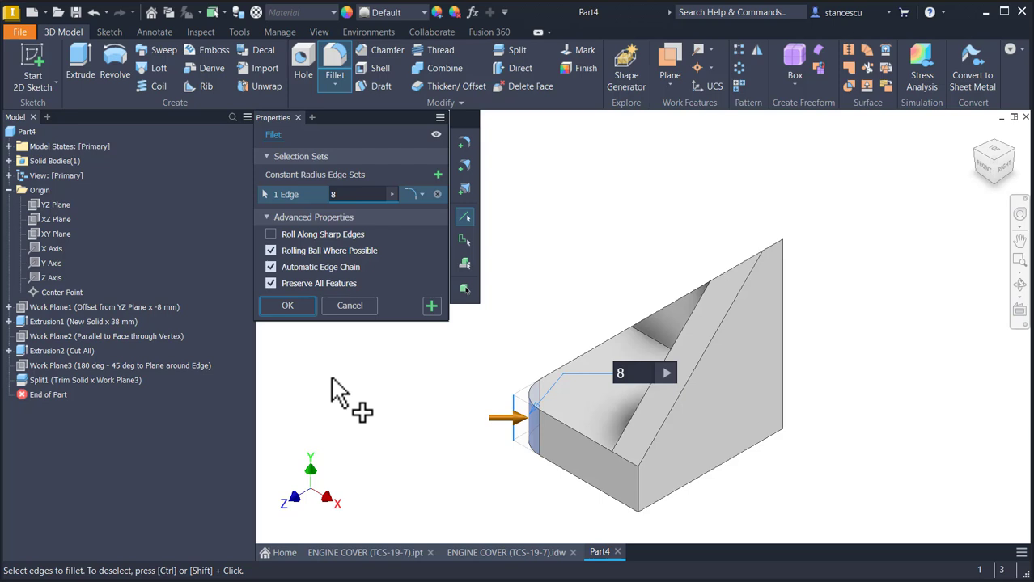
{"action": "left_click", "coordinate": [280, 305]}
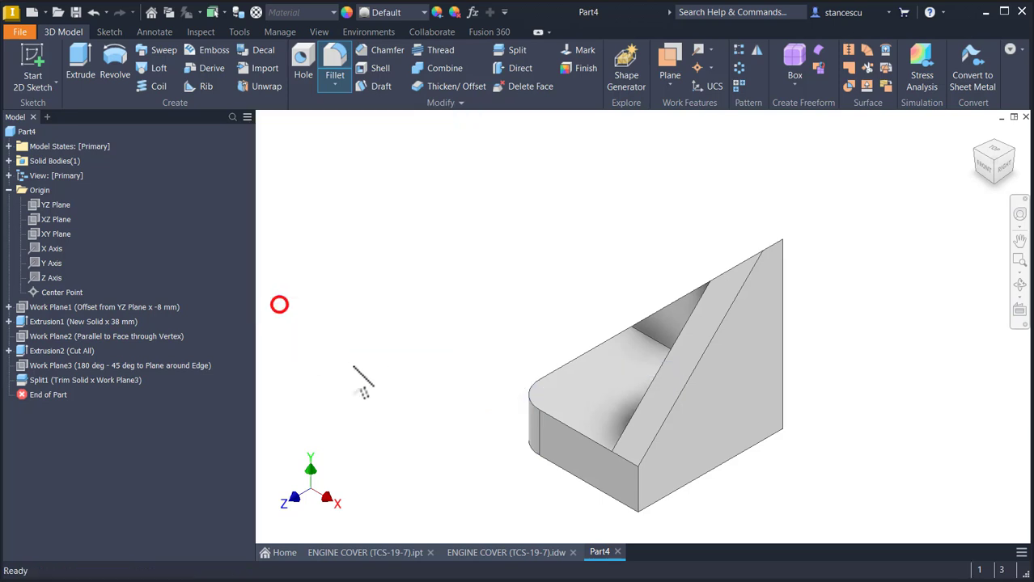
{"action": "key", "text": "F6"}
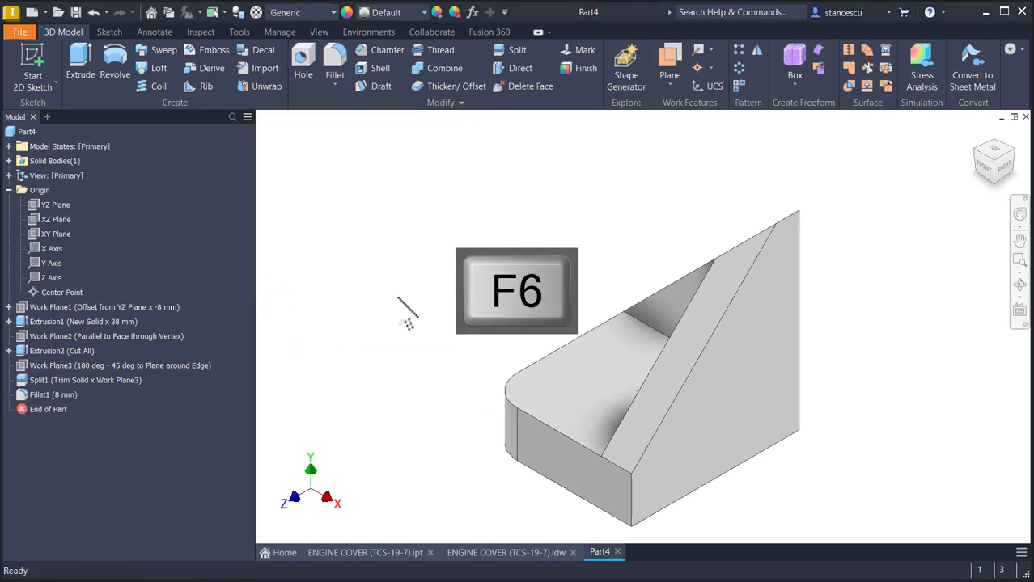
Check the foot arrangement in the engine cover drawing, and mirror the whole foot solid about the XY Plane, joined to the original
{"action": "left_click", "coordinate": [489, 552]}
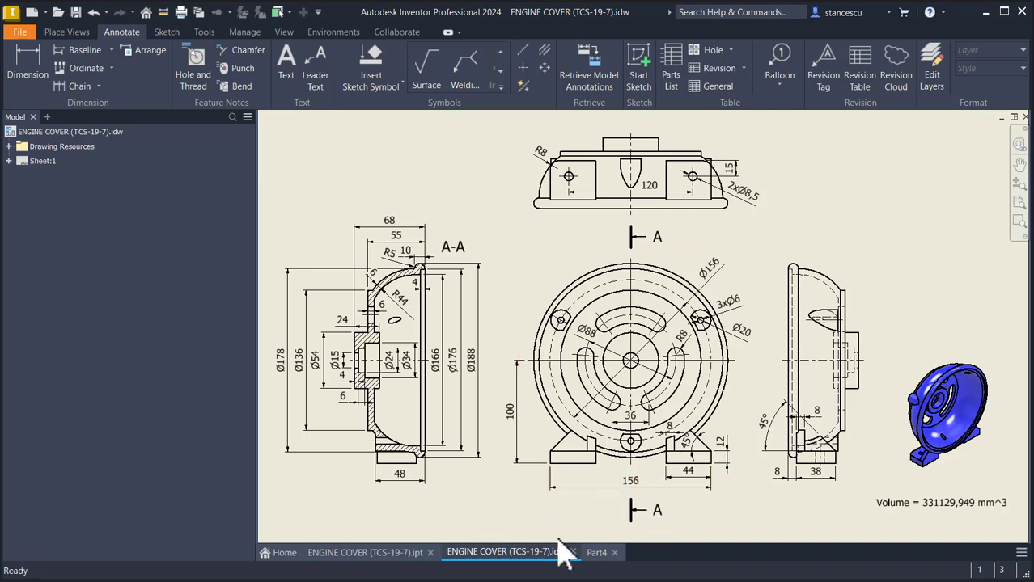
{"action": "left_click", "coordinate": [596, 555]}
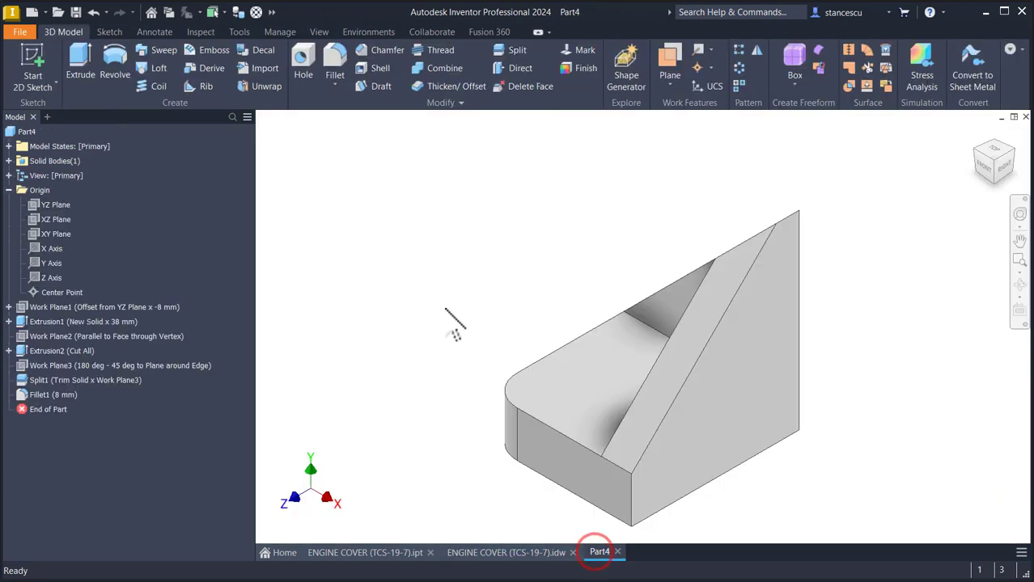
{"action": "left_click", "coordinate": [427, 278]}
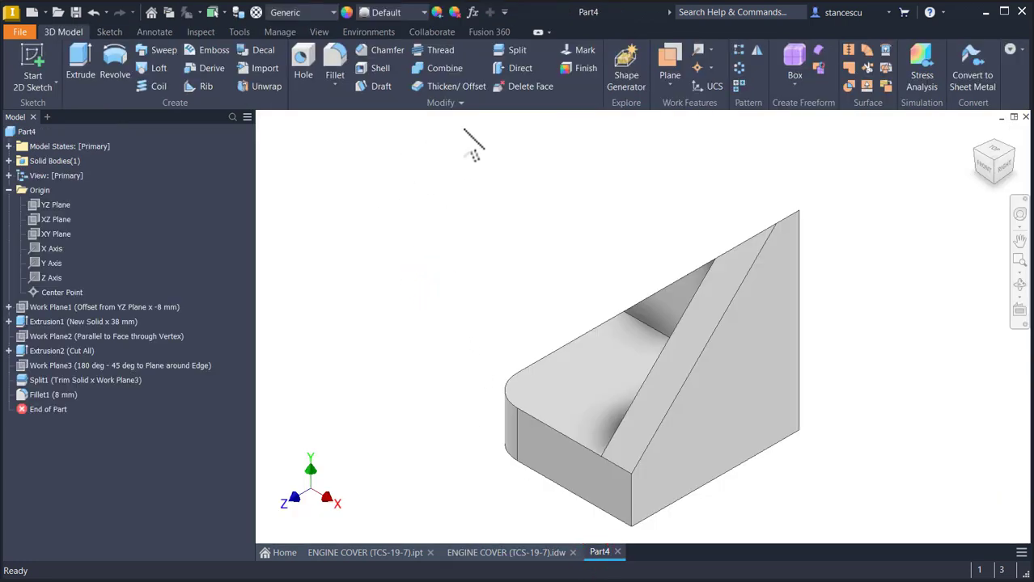
{"action": "left_click", "coordinate": [756, 50]}
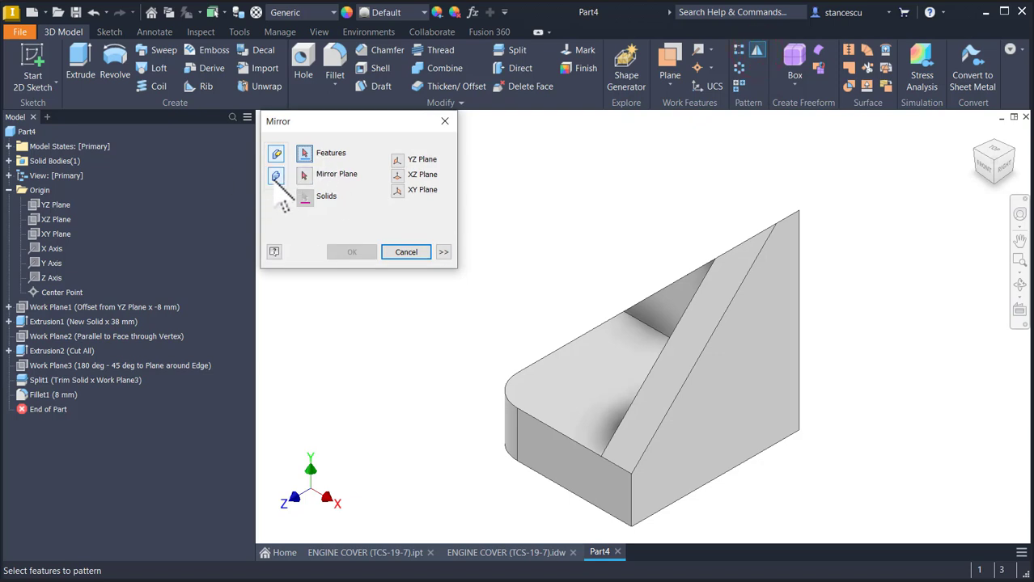
{"action": "left_click", "coordinate": [276, 176]}
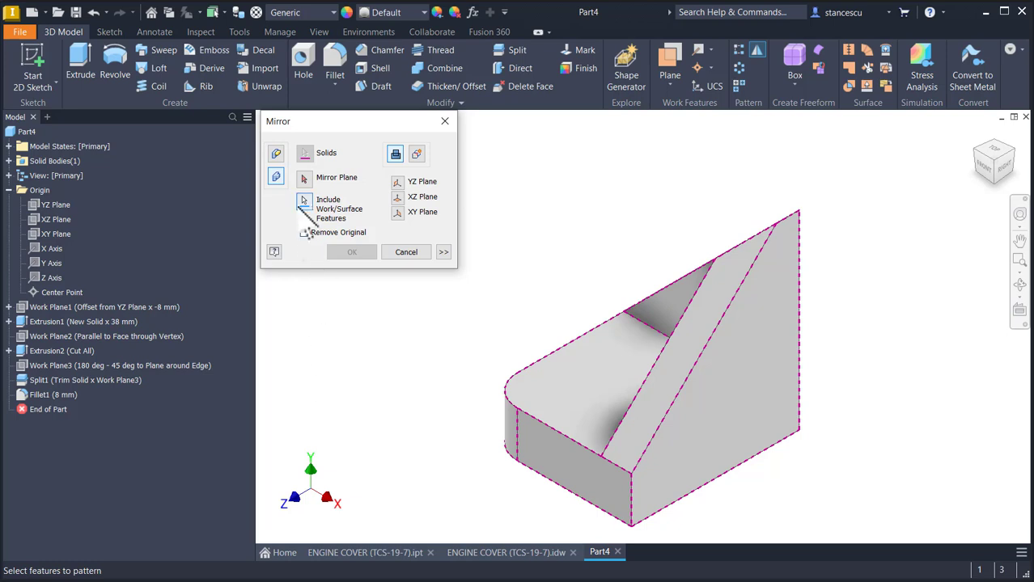
{"action": "left_click", "coordinate": [47, 234]}
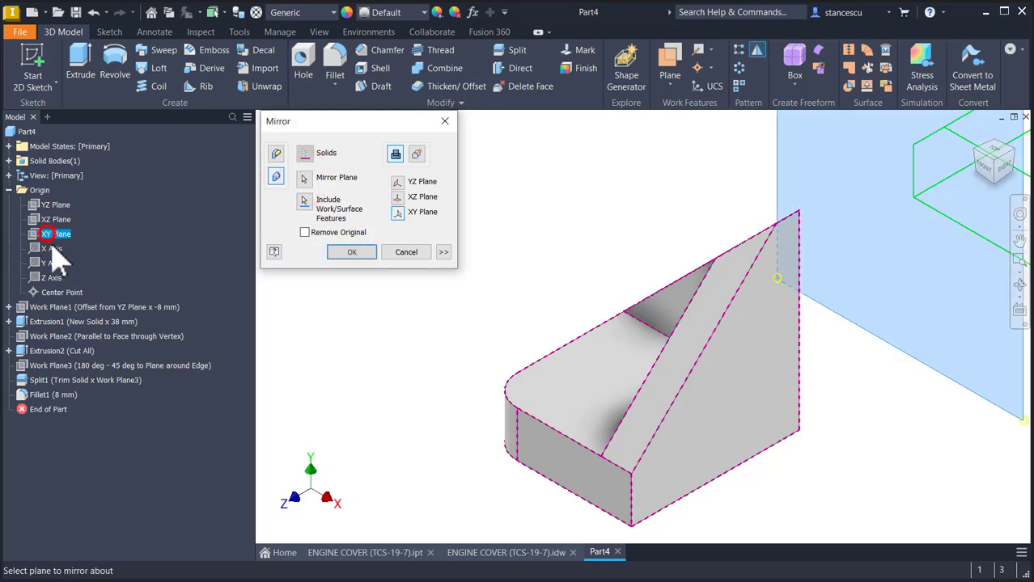
{"action": "left_click", "coordinate": [360, 251]}
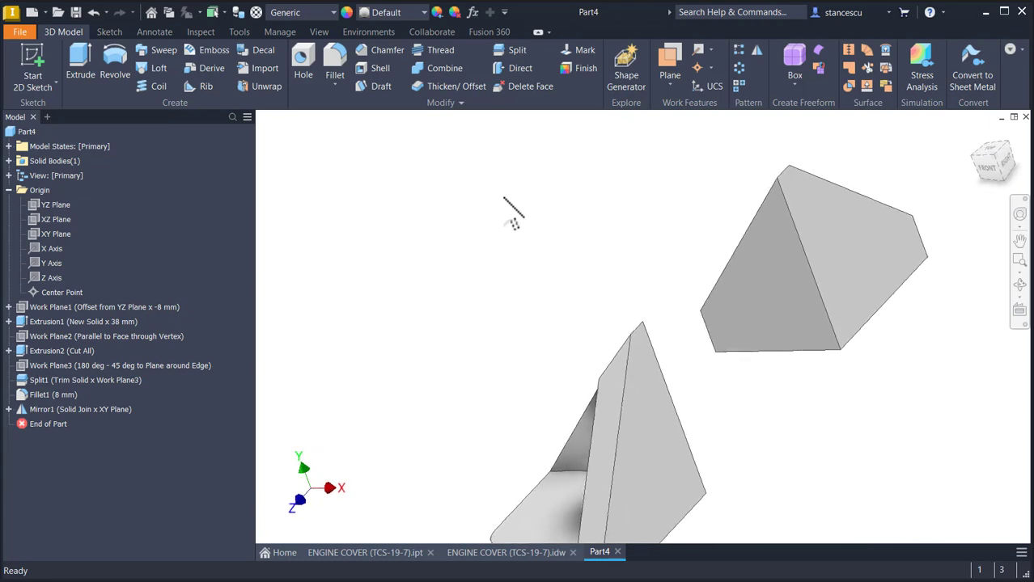
{"action": "key", "text": "F6"}
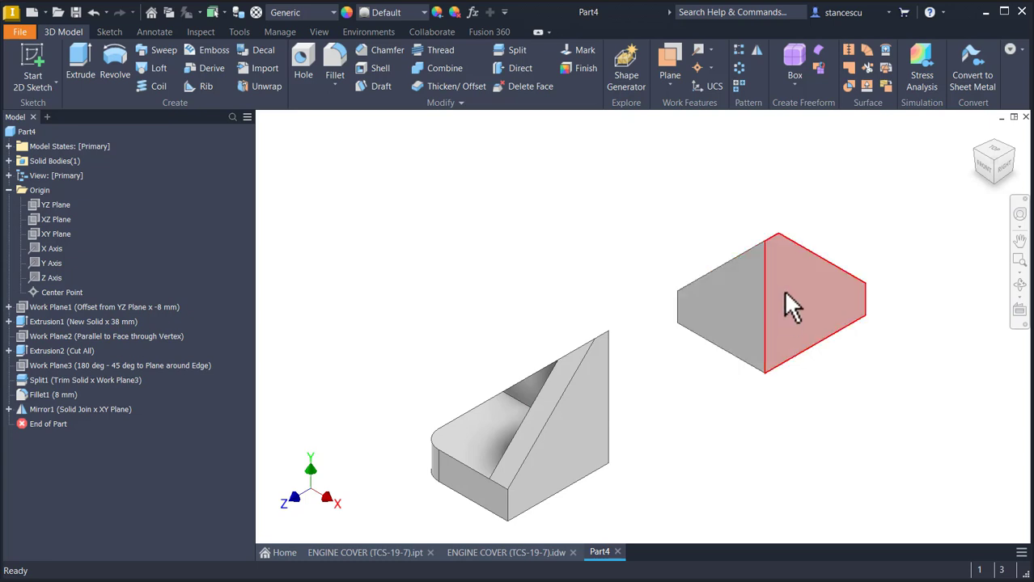
Inspect the mirrored feet from several angles, and examine the cover's profile dimensions in section A-A of the engine cover drawing
{"action": "middle_click_drag", "start_coordinate": [542, 305], "coordinate": [639, 441], "text": "shift"}
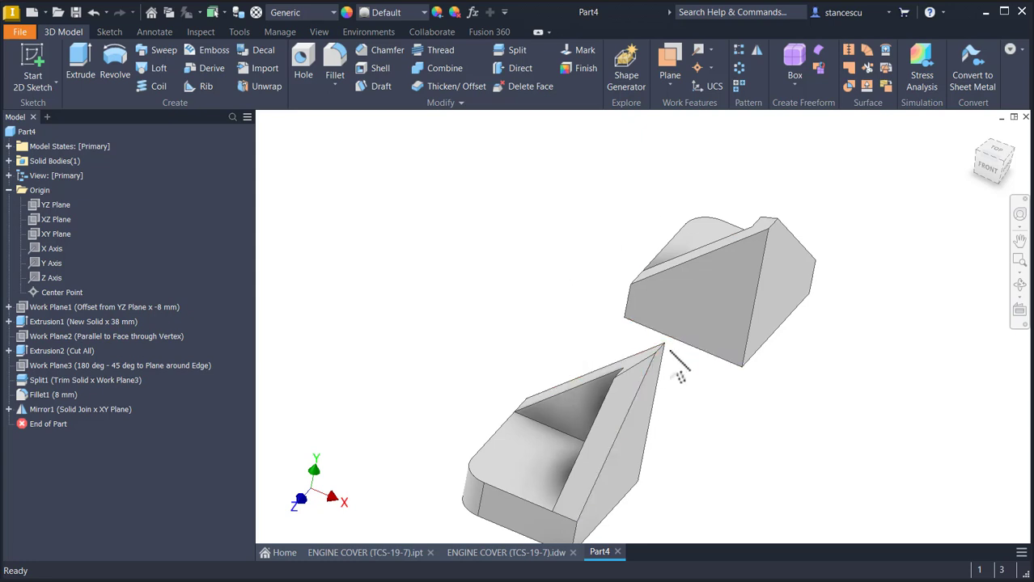
{"action": "middle_click_drag", "start_coordinate": [675, 370], "coordinate": [627, 254], "text": "shift"}
{"action": "key", "text": "F6"}
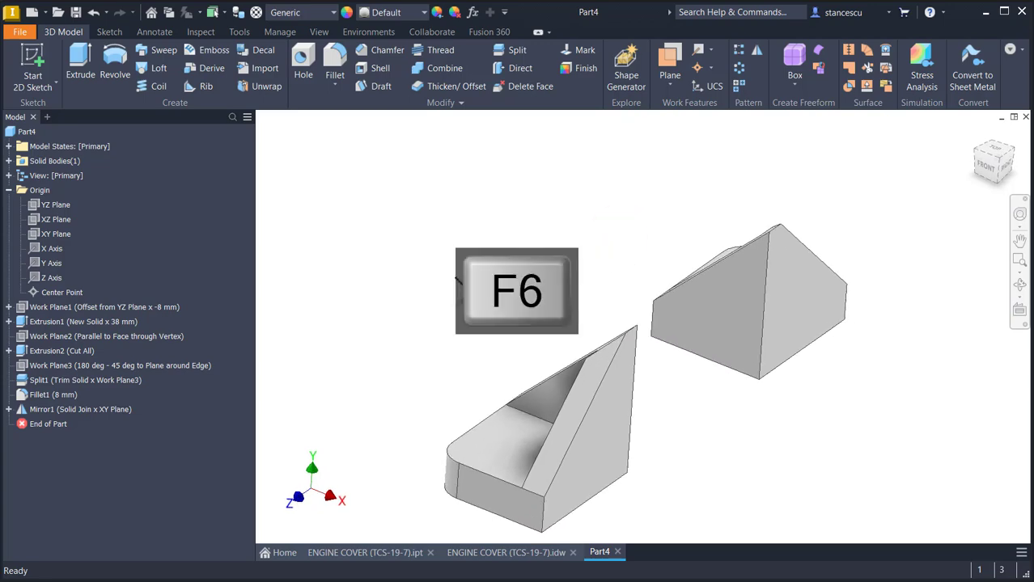
{"action": "left_click", "coordinate": [474, 553]}
{"action": "left_click", "coordinate": [417, 273]}
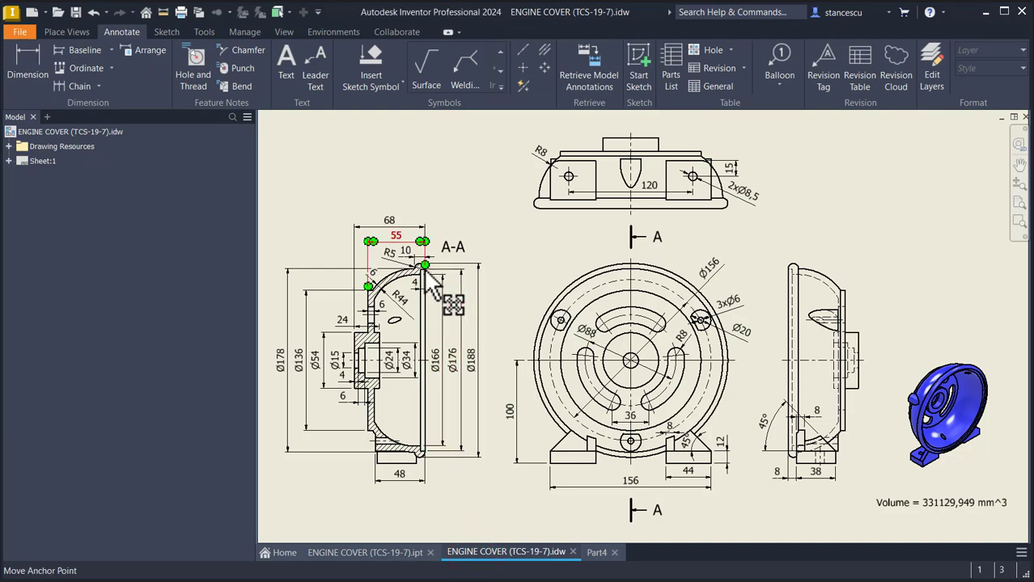
{"action": "key", "text": "Escape"}
{"action": "scroll", "coordinate": [413, 299], "scroll_direction": "up", "scroll_amount": 5}
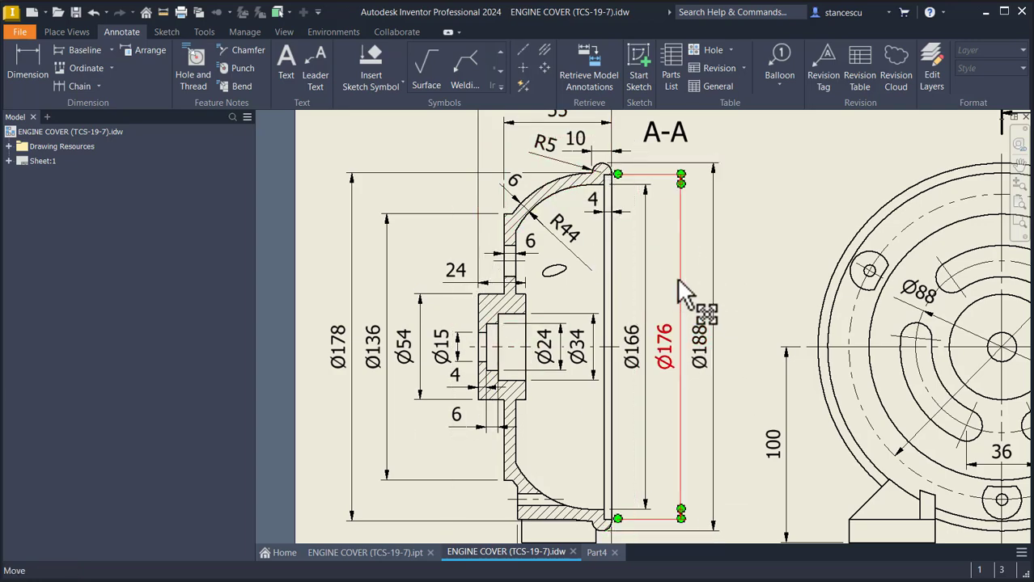
{"action": "key", "text": "Home"}
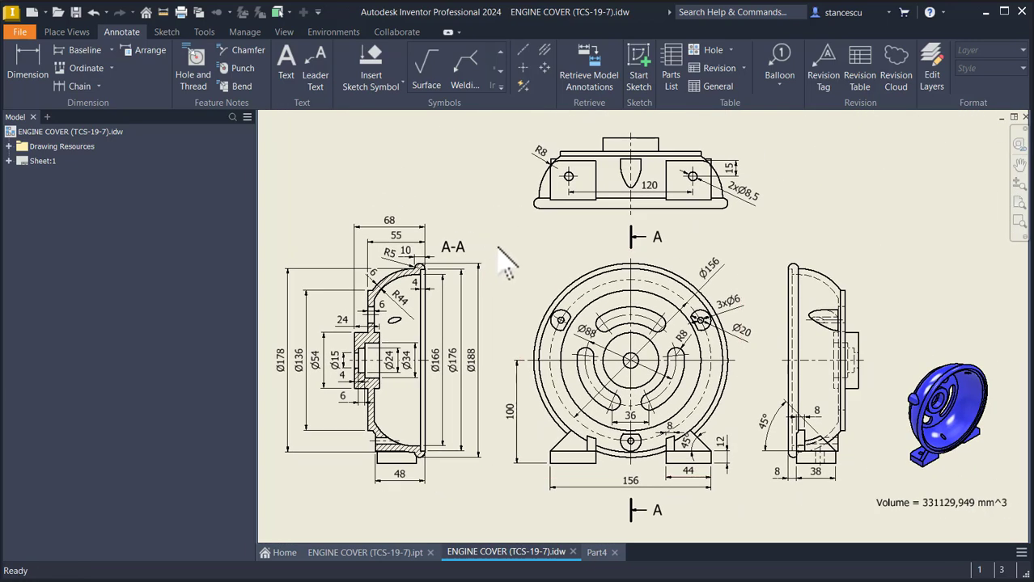
{"action": "left_click", "coordinate": [596, 552]}
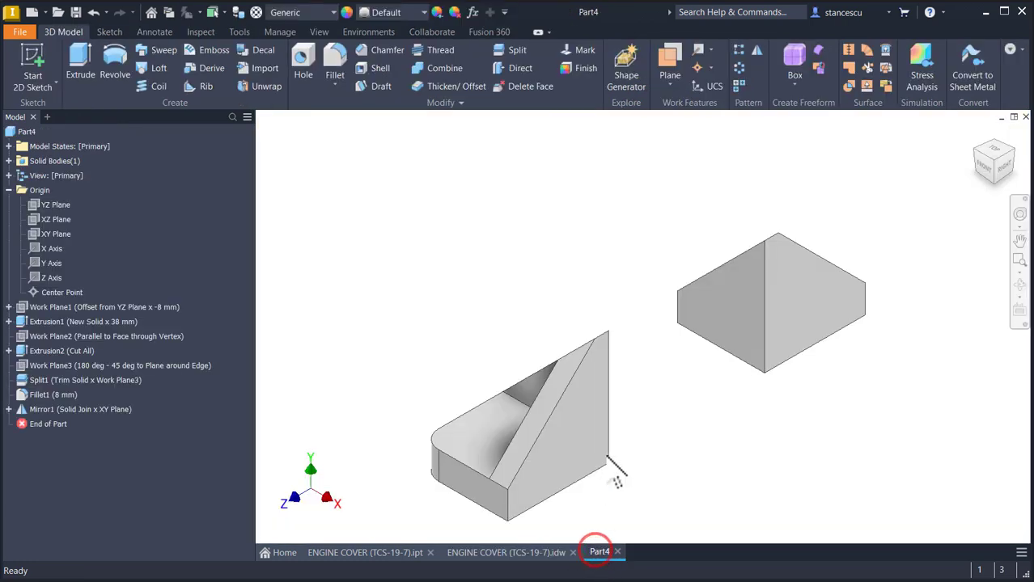
Start a sketch on the XY Plane and draw a 68 mm horizontal line from the origin in the negative X direction
{"action": "left_click", "coordinate": [58, 234]}
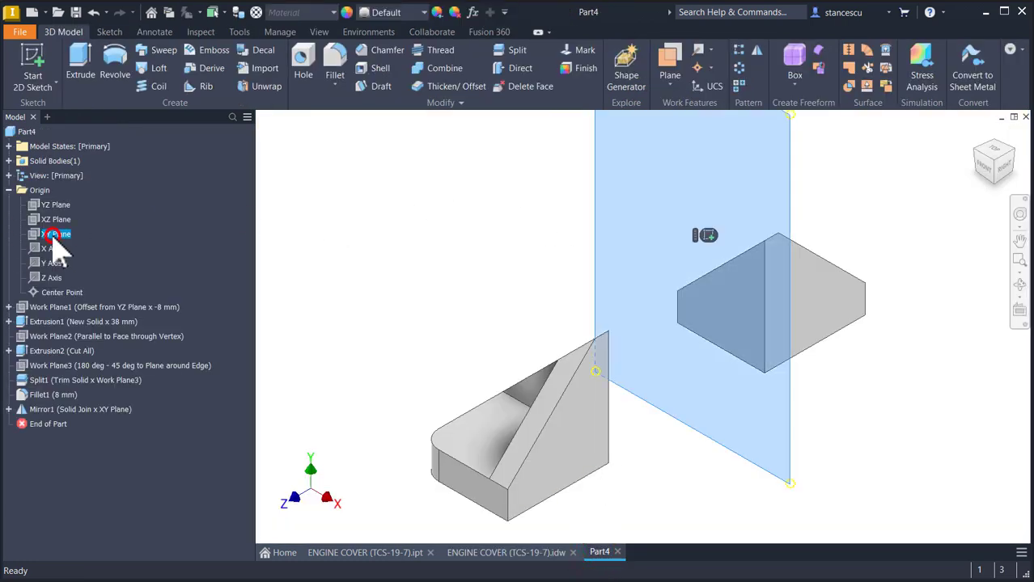
{"action": "left_click", "coordinate": [708, 237]}
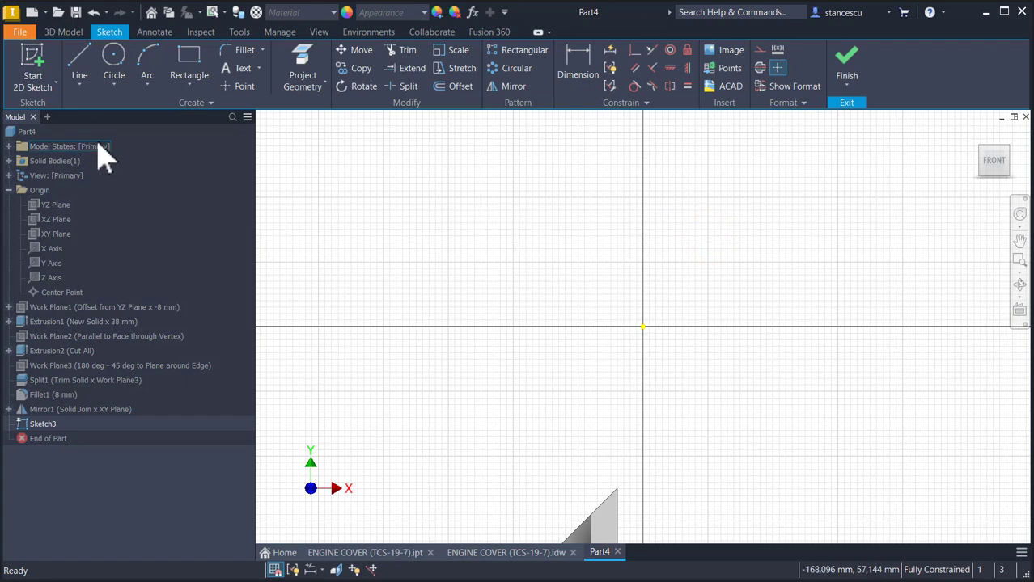
{"action": "left_click", "coordinate": [79, 59]}
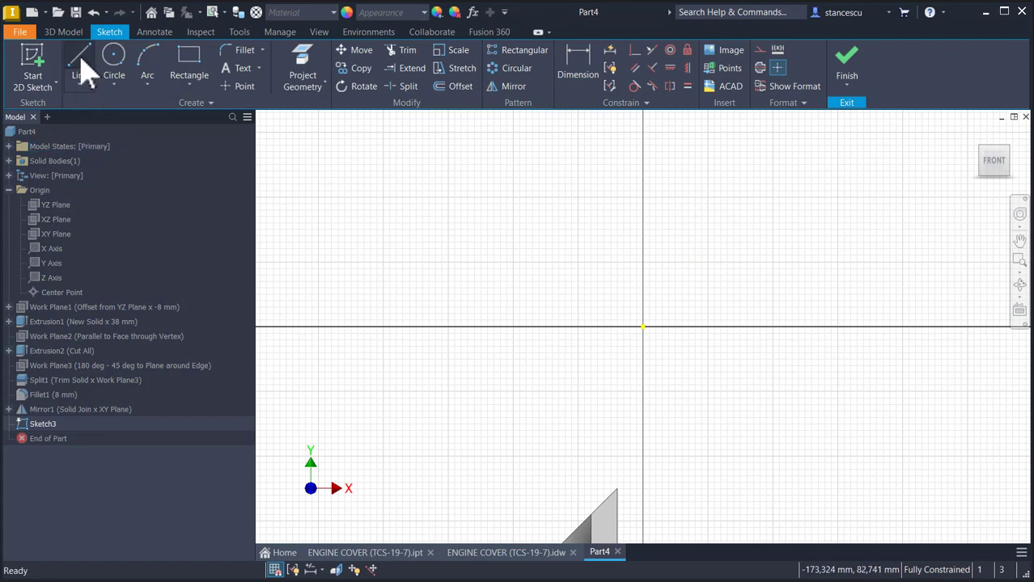
{"action": "left_click", "coordinate": [641, 328]}
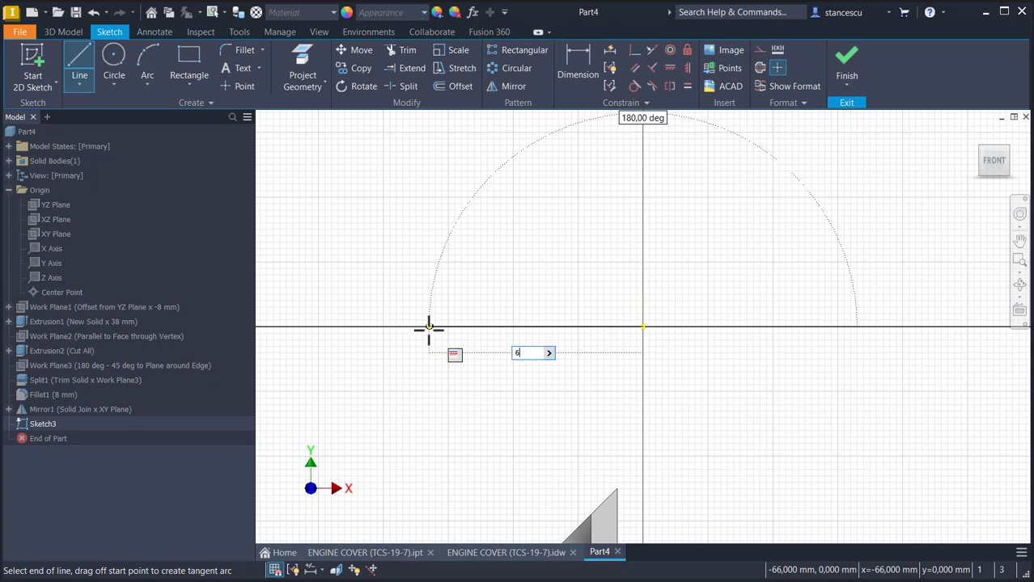
{"action": "key", "text": "Return"}
{"action": "key", "text": "Escape"}
{"action": "key", "text": "Escape"}
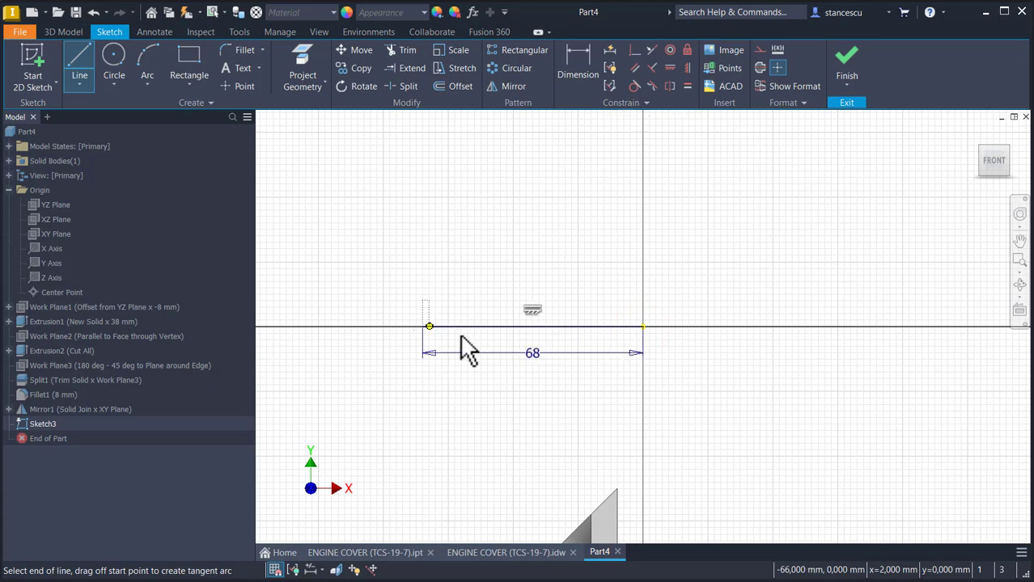
Convert the 68 mm horizontal line into a centerline
{"action": "left_click", "coordinate": [578, 327]}
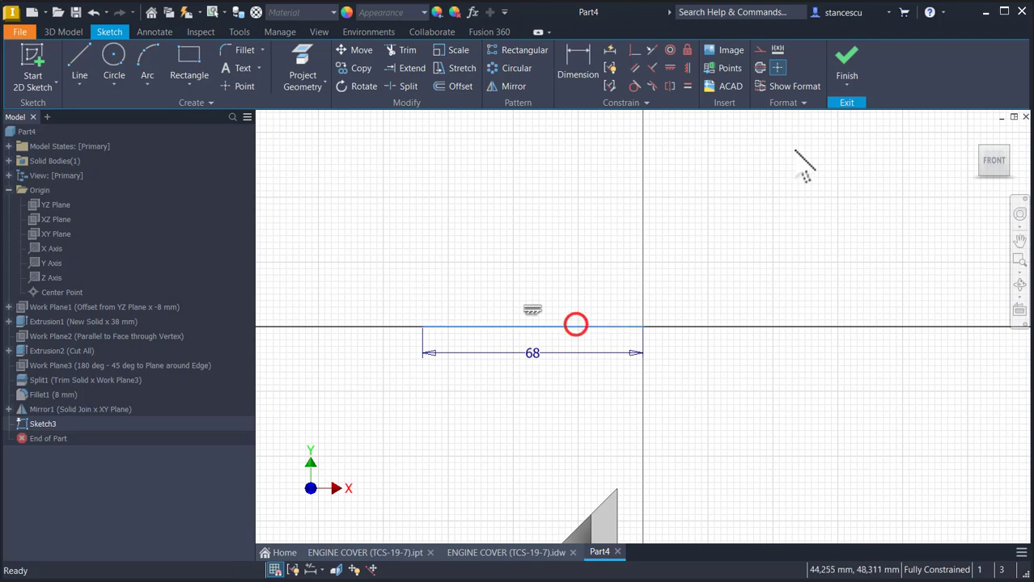
{"action": "left_click", "coordinate": [760, 68]}
{"action": "left_click", "coordinate": [729, 215]}
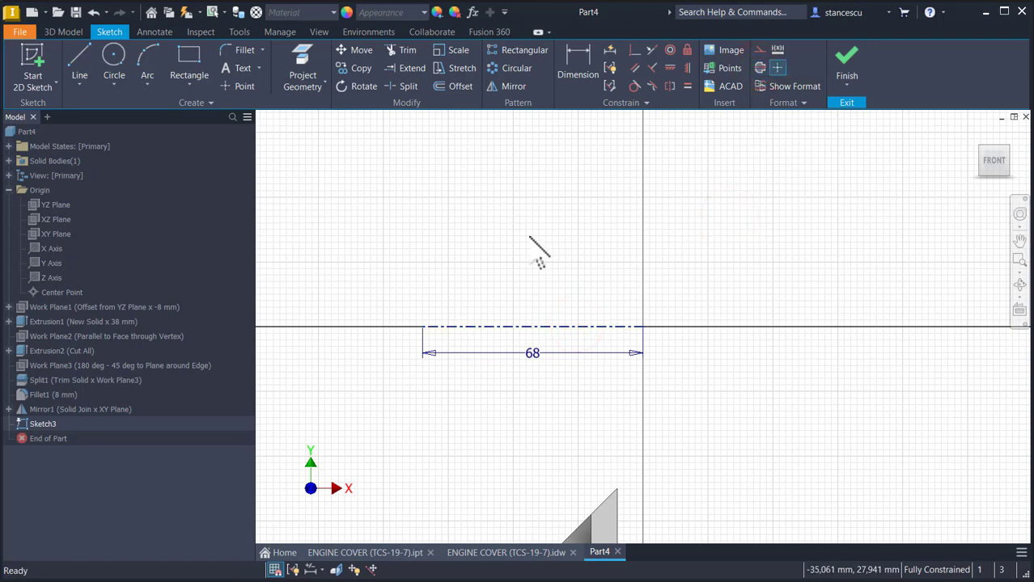
Sketch a stepped line chain from the centerline's free end: about 32 mm up, 9 mm toward the origin, 36 mm up and 6 mm toward the origin
{"action": "scroll", "coordinate": [534, 239], "scroll_direction": "down", "scroll_amount": 3}
{"action": "middle_click_drag", "start_coordinate": [534, 239], "coordinate": [547, 339]}
{"action": "left_click", "coordinate": [78, 61]}
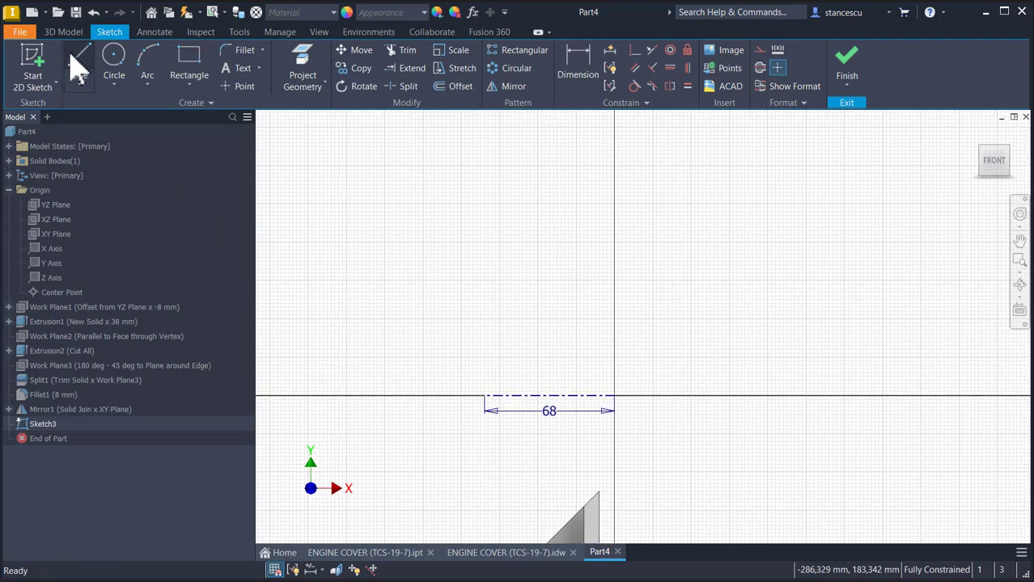
{"action": "left_click", "coordinate": [485, 394]}
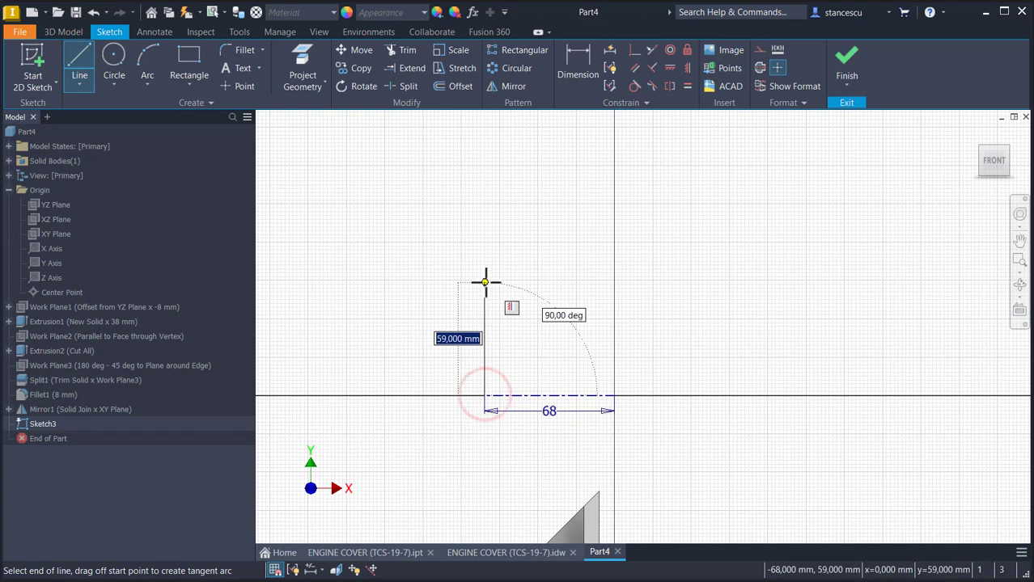
{"action": "left_click", "coordinate": [483, 333]}
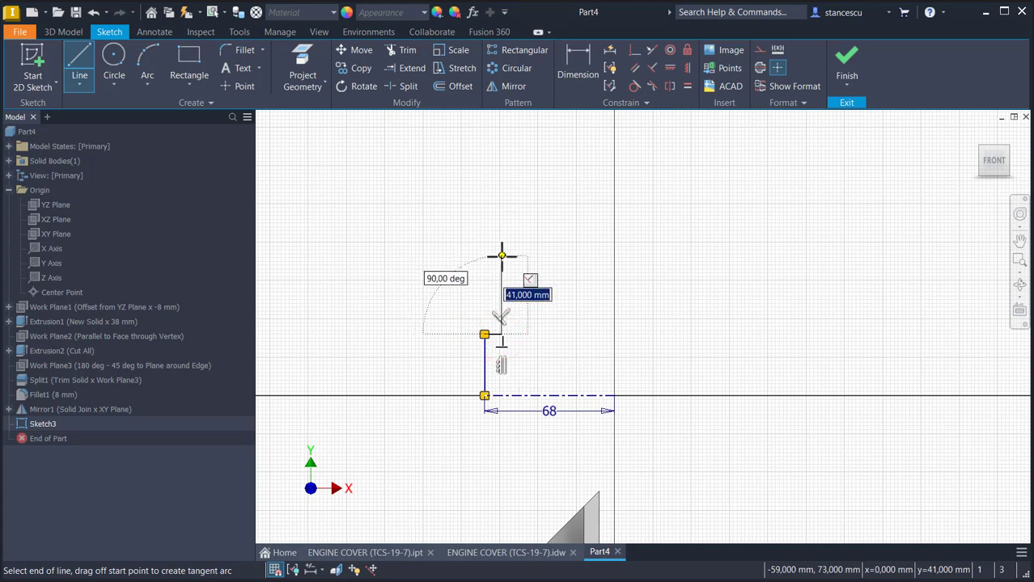
{"action": "left_click", "coordinate": [502, 265]}
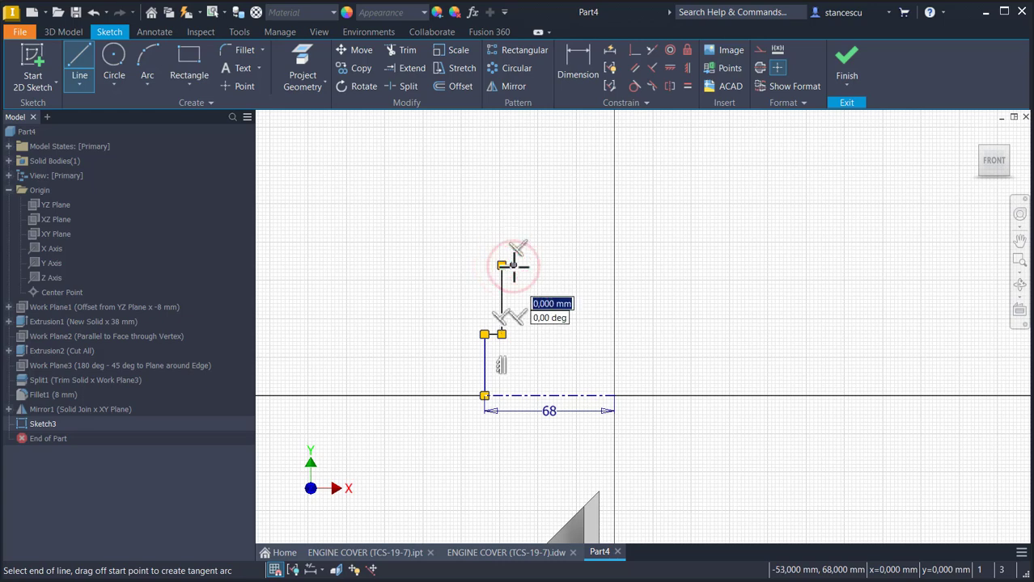
{"action": "left_click", "coordinate": [513, 265]}
{"action": "key", "text": "Escape"}
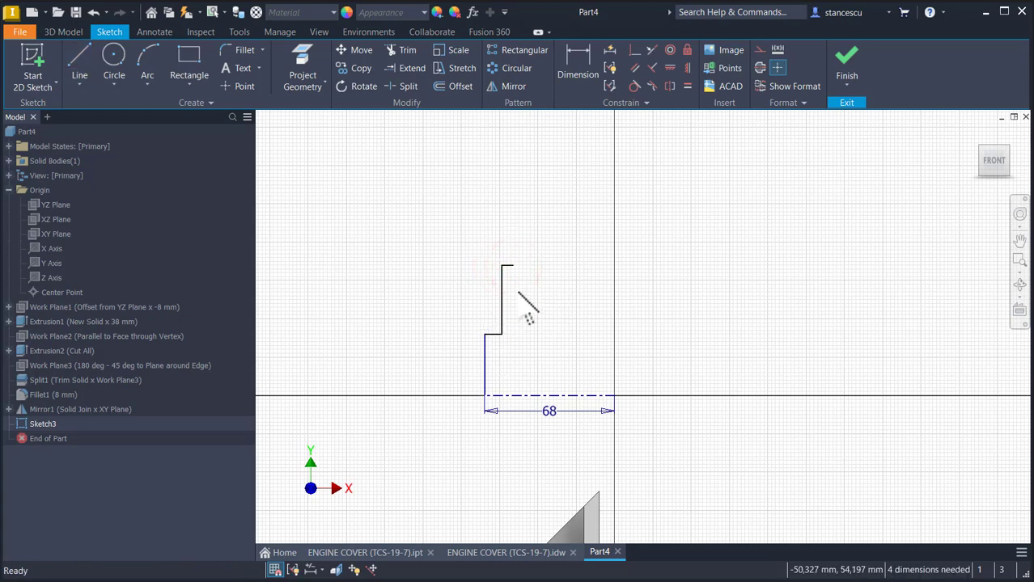
Dimension the lower horizontal step from the centerline as a 54 mm diameter
{"action": "left_click", "coordinate": [578, 58]}
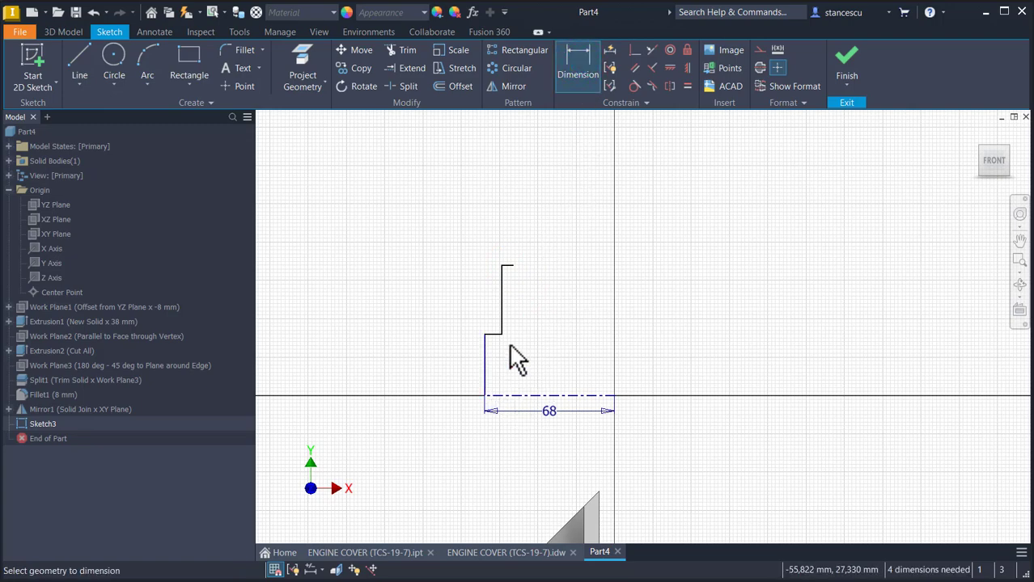
{"action": "scroll", "coordinate": [495, 340], "scroll_direction": "down", "scroll_amount": 3}
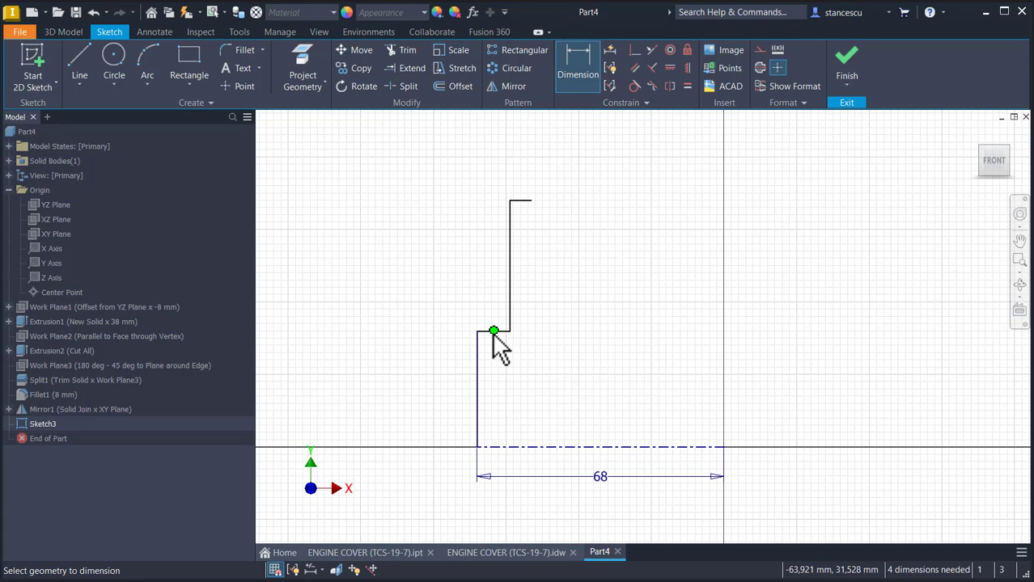
{"action": "left_click", "coordinate": [486, 331]}
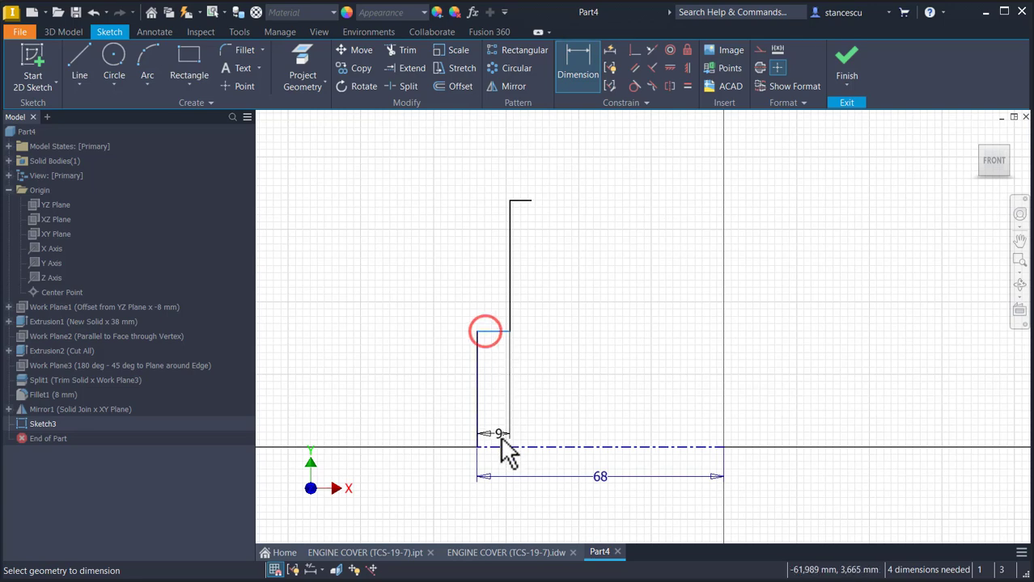
{"action": "left_click", "coordinate": [500, 445]}
{"action": "left_click", "coordinate": [409, 411]}
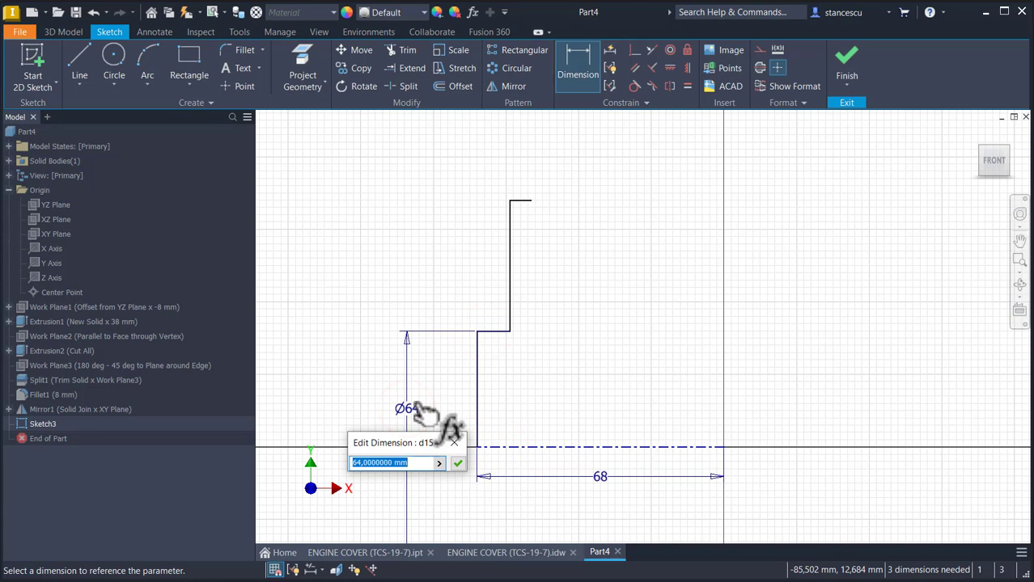
{"action": "key", "text": "Return"}
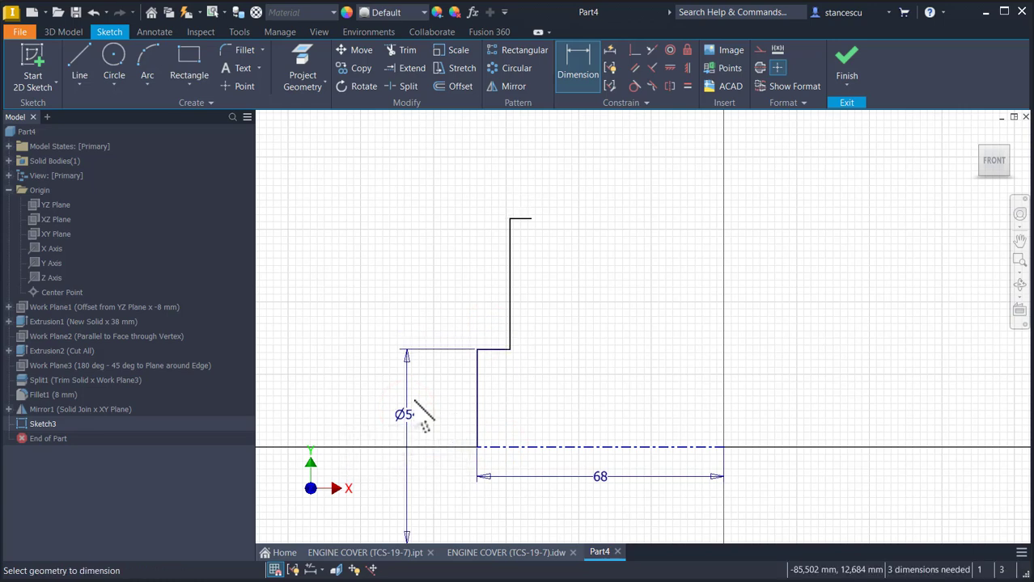
Dimension the upper short horizontal line from the centerline as a 136 mm diameter
{"action": "scroll", "coordinate": [522, 235], "scroll_direction": "up", "scroll_amount": 3}
{"action": "left_click", "coordinate": [528, 220]}
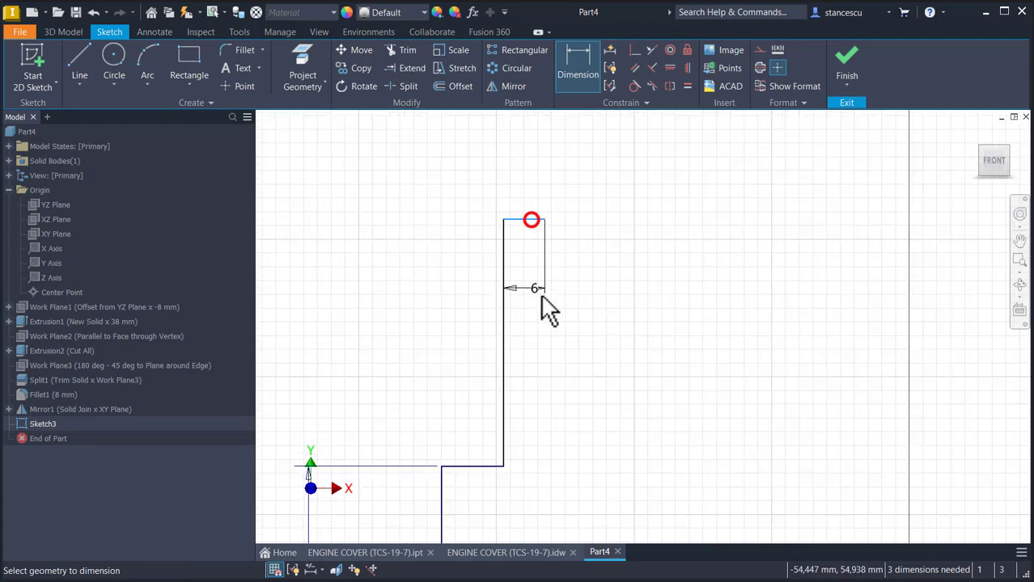
{"action": "scroll", "coordinate": [540, 299], "scroll_direction": "down", "scroll_amount": 2}
{"action": "left_click", "coordinate": [531, 506]}
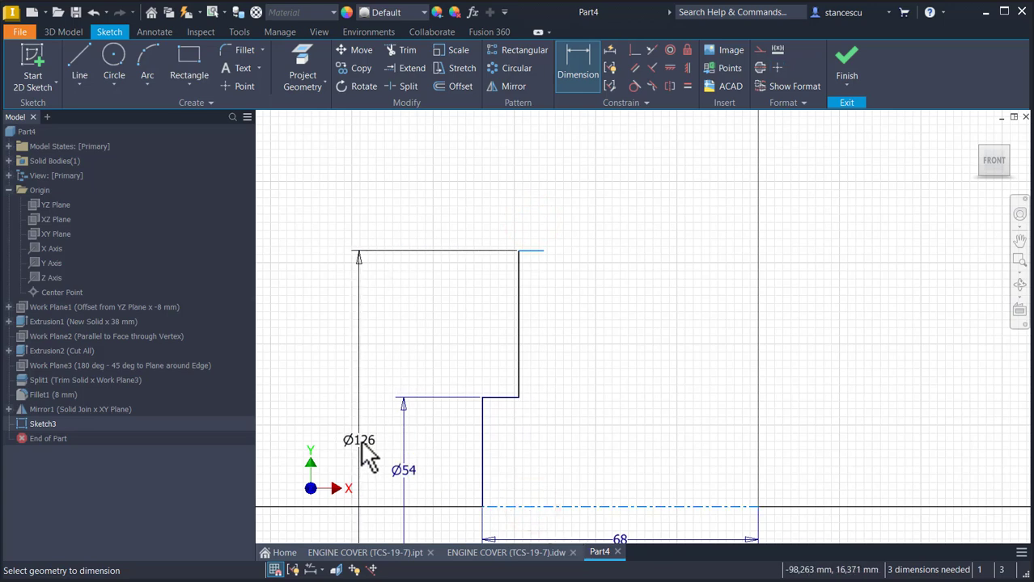
{"action": "left_click", "coordinate": [363, 449]}
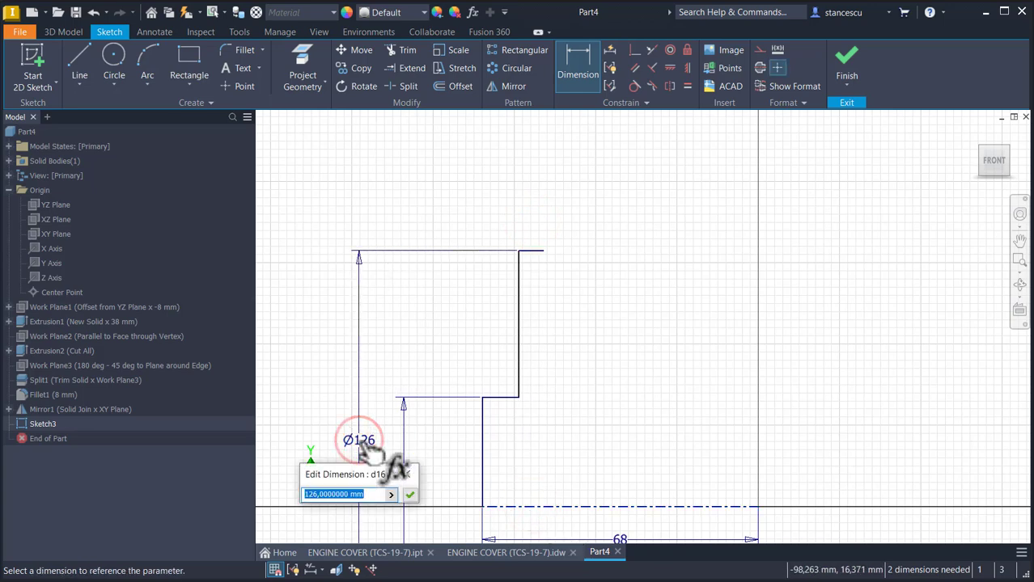
{"action": "type", "text": "136"}
{"action": "key", "text": "Return"}
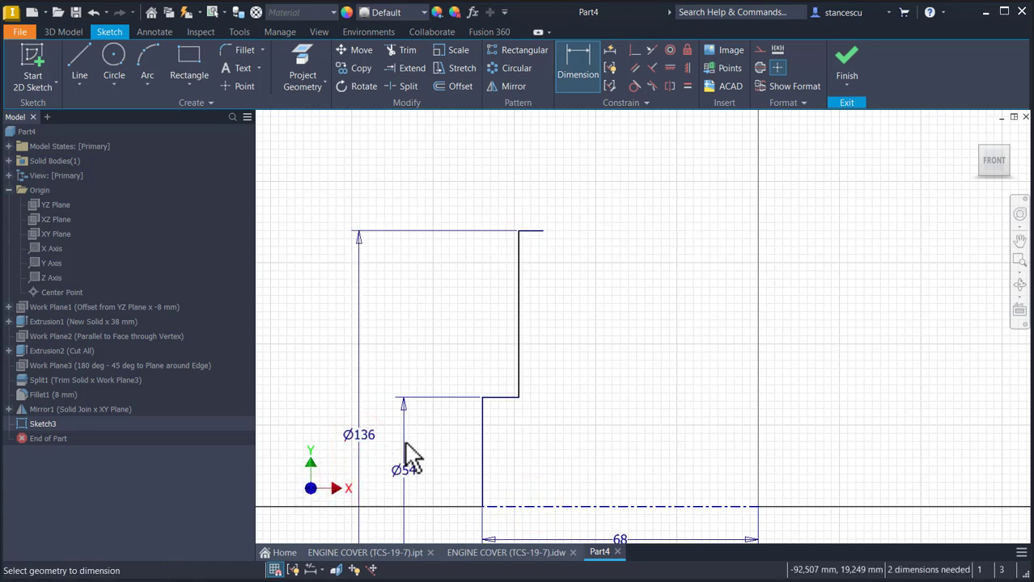
Try dimensioning the length of the lower horizontal step, and undo that dimension
{"action": "left_click", "coordinate": [491, 397]}
{"action": "left_click", "coordinate": [491, 357]}
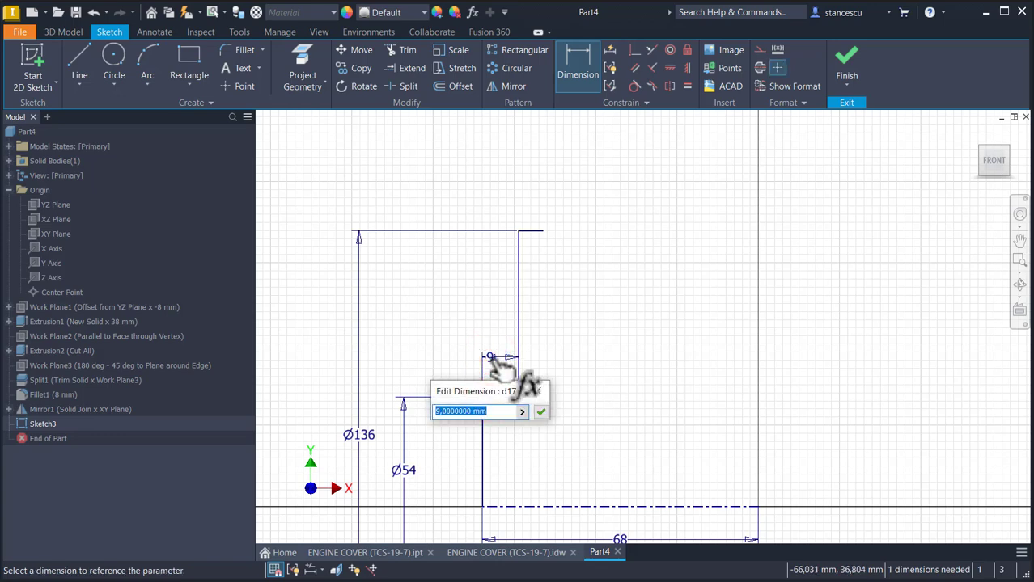
{"action": "key", "text": "Return"}
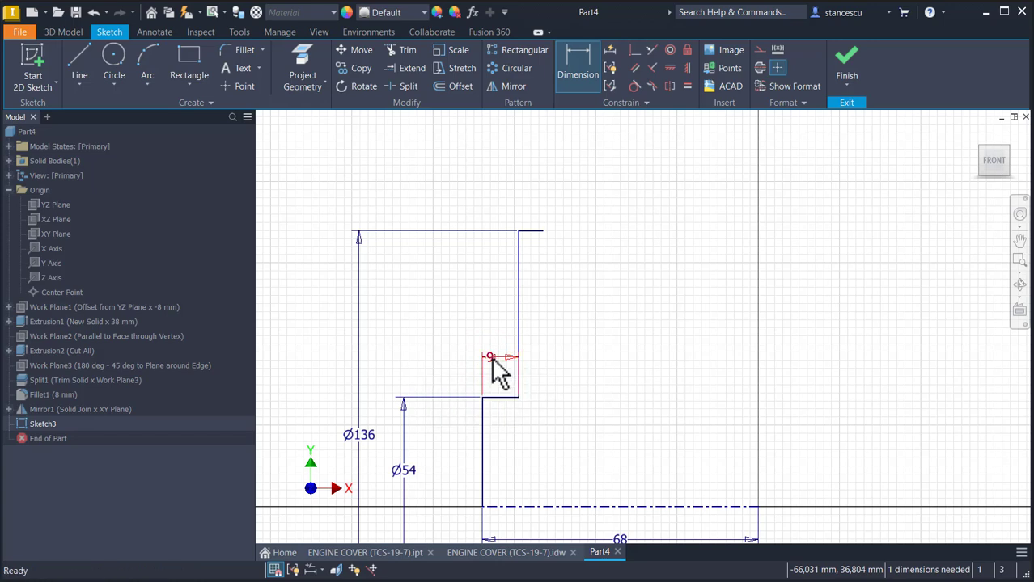
{"action": "key", "text": "Escape"}
{"action": "key", "text": "ctrl+z"}
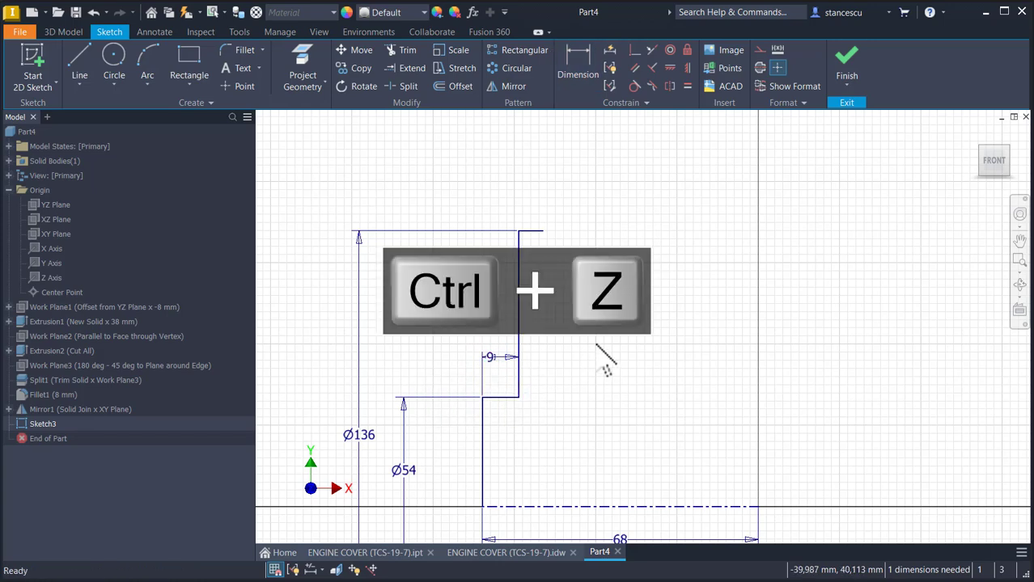
Set the horizontal distance from the origin to the upper vertical line to 55 mm
{"action": "left_click", "coordinate": [577, 77]}
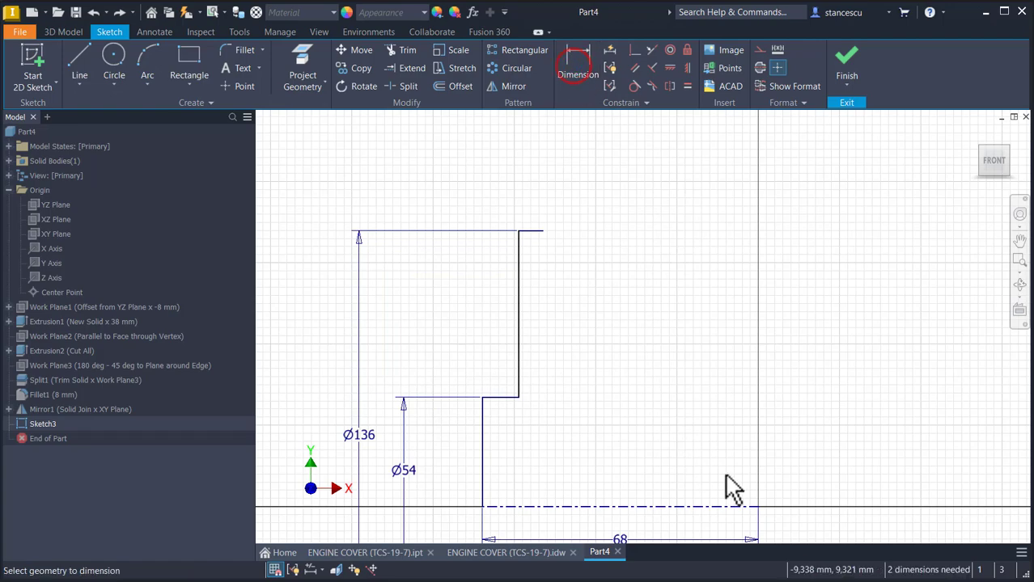
{"action": "left_click", "coordinate": [757, 507]}
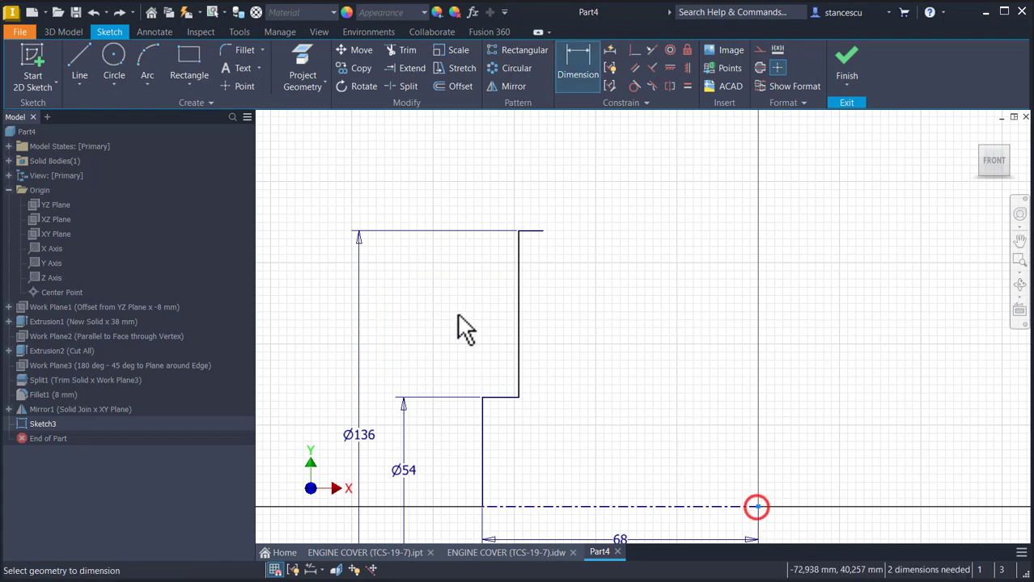
{"action": "left_click", "coordinate": [520, 344]}
{"action": "mouse_move", "coordinate": [609, 447]}
{"action": "middle_mouse_down"}
{"action": "mouse_move", "coordinate": [623, 422]}
{"action": "mouse_move", "coordinate": [629, 332]}
{"action": "middle_mouse_up"}
{"action": "left_click", "coordinate": [605, 447]}
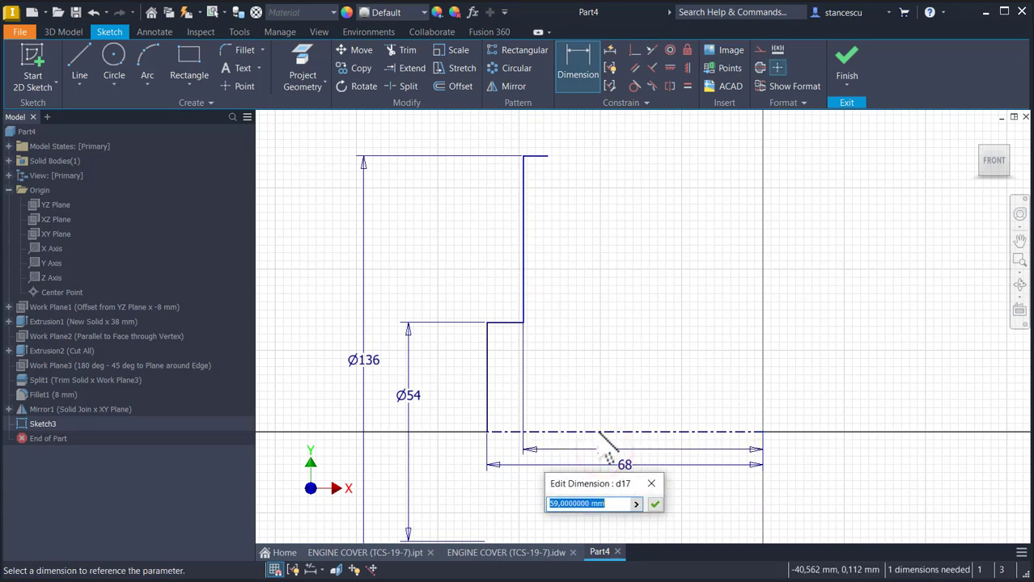
{"action": "key", "text": "Return"}
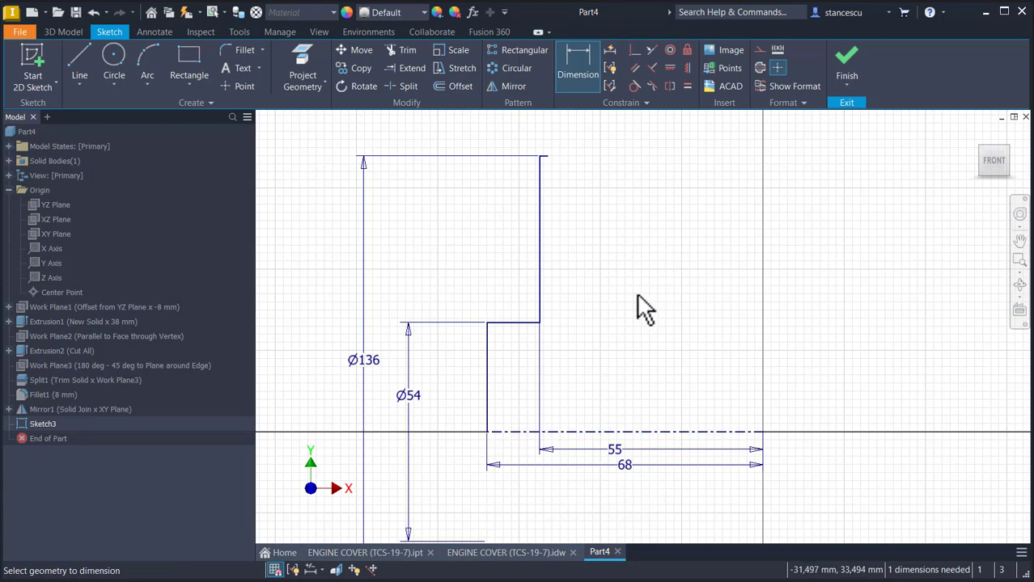
{"action": "key", "text": "Escape"}
{"action": "middle_click_drag", "start_coordinate": [644, 258], "coordinate": [672, 395]}
{"action": "scroll", "coordinate": [622, 324], "scroll_direction": "up", "scroll_amount": 4}
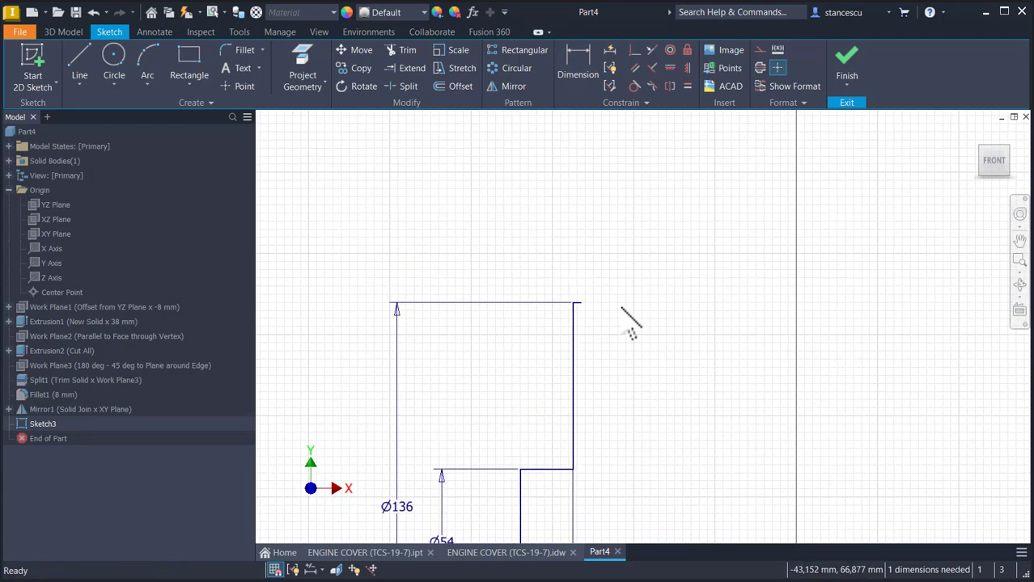
Sketch a three-point arc of about 44 mm radius from the upper short horizontal line's free end up toward the vertical axis
{"action": "key", "text": "l"}
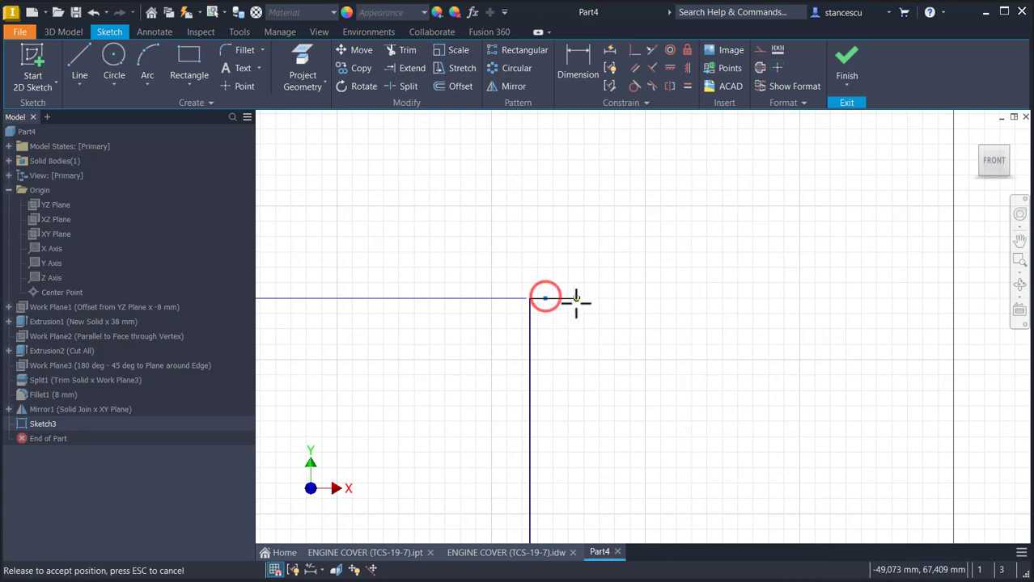
{"action": "scroll", "coordinate": [600, 334], "scroll_direction": "down", "scroll_amount": 2}
{"action": "scroll", "coordinate": [615, 328], "scroll_direction": "down", "scroll_amount": 2}
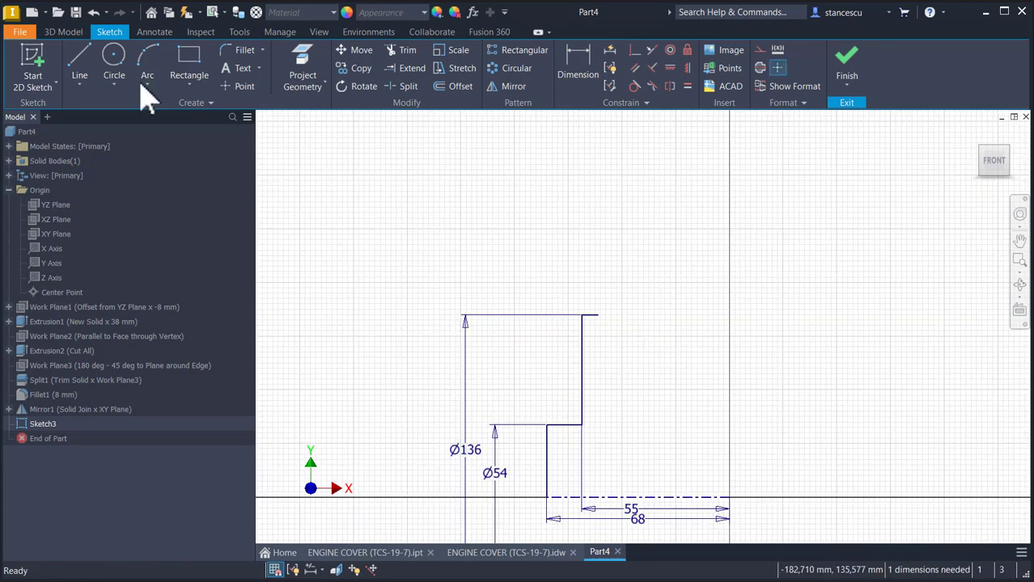
{"action": "left_click", "coordinate": [149, 68]}
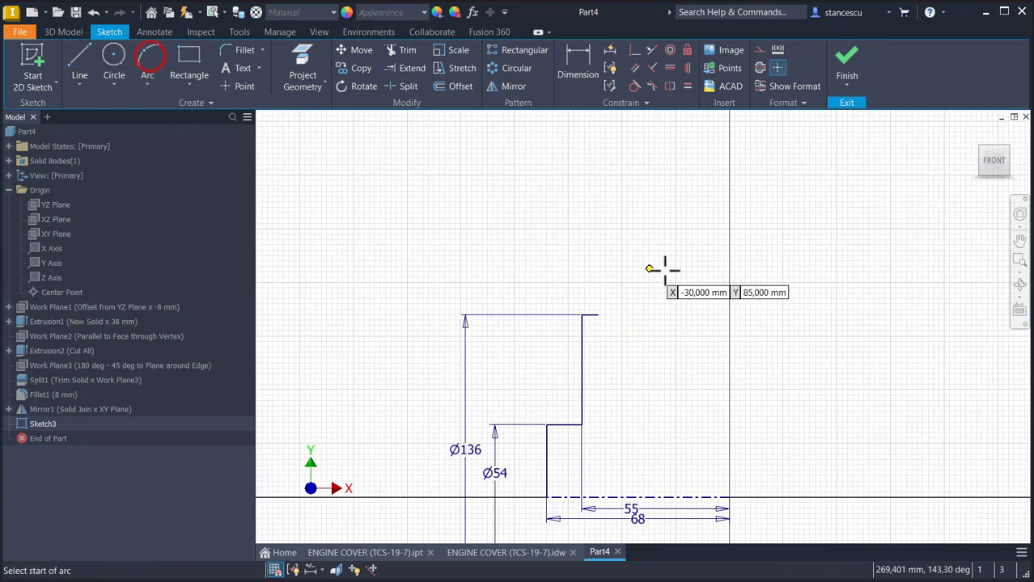
{"action": "left_click", "coordinate": [595, 315]}
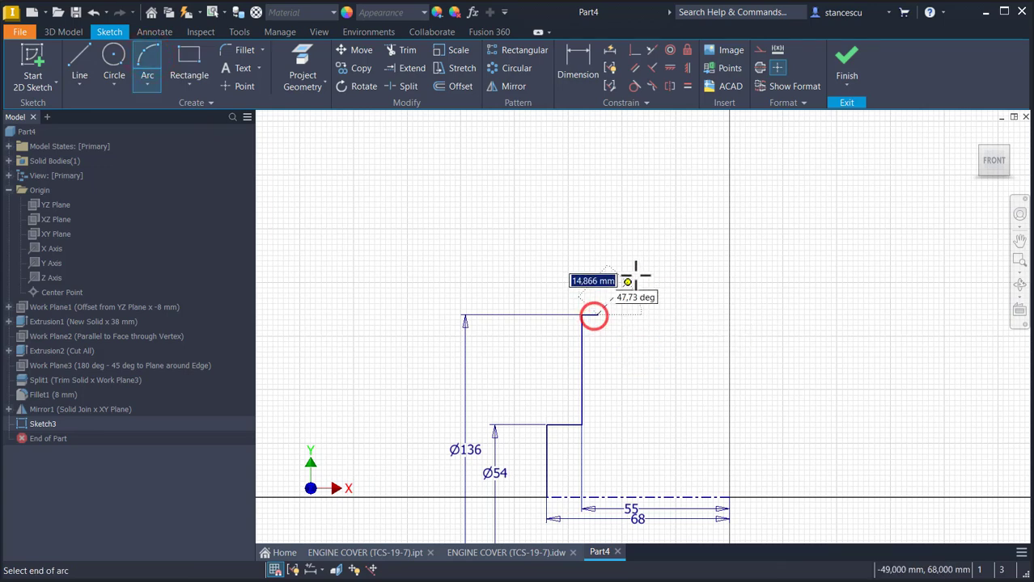
{"action": "left_click", "coordinate": [712, 251]}
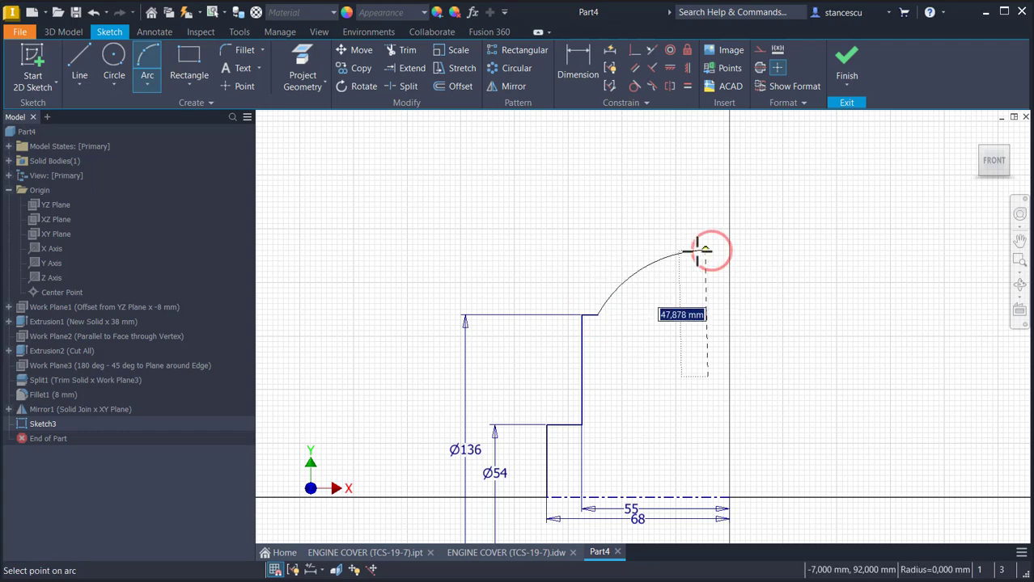
{"action": "left_click", "coordinate": [694, 249]}
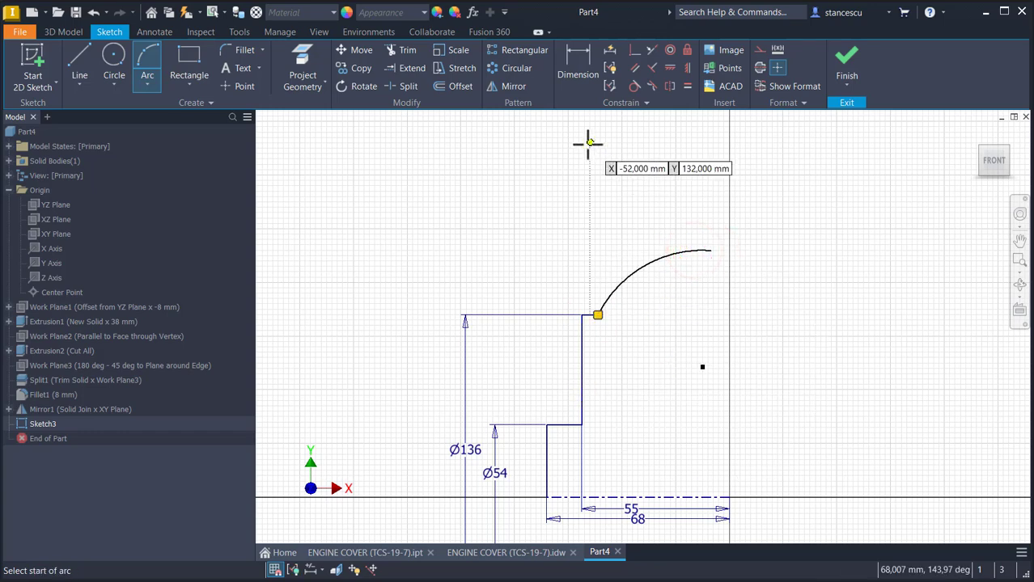
Dimension the new arc's radius as 50 mm
{"action": "left_click", "coordinate": [579, 69]}
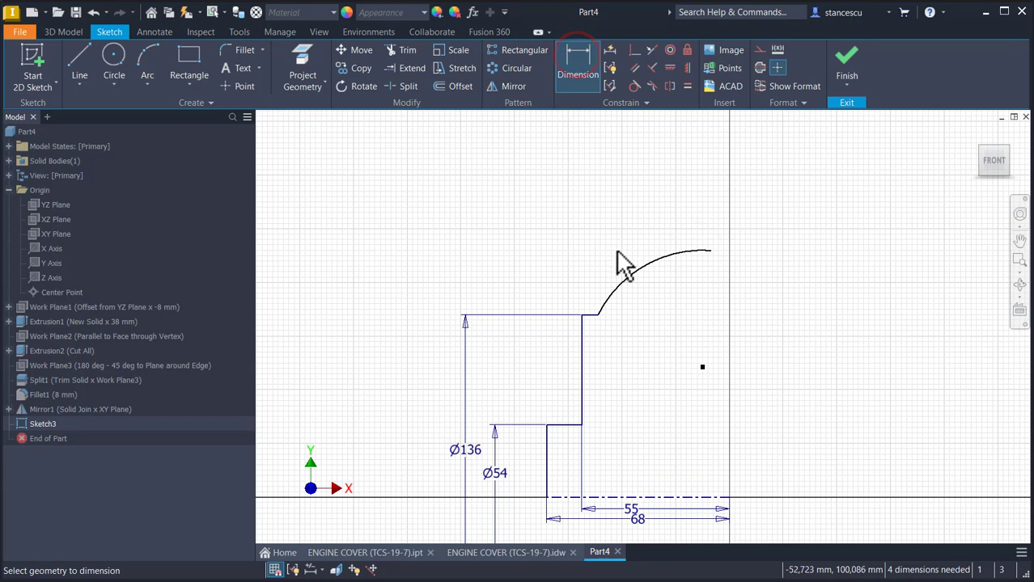
{"action": "left_click", "coordinate": [633, 275]}
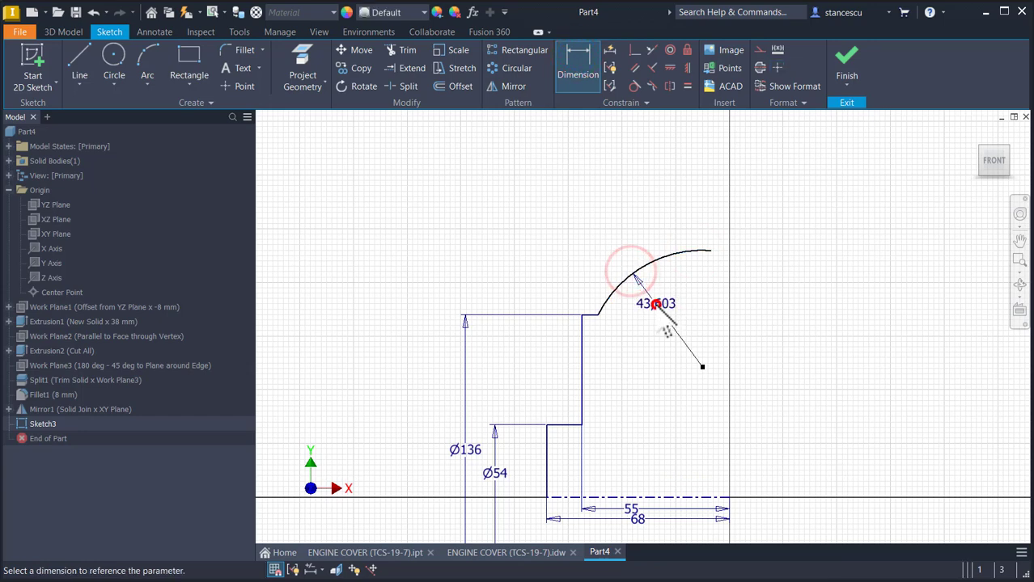
{"action": "left_click", "coordinate": [658, 304]}
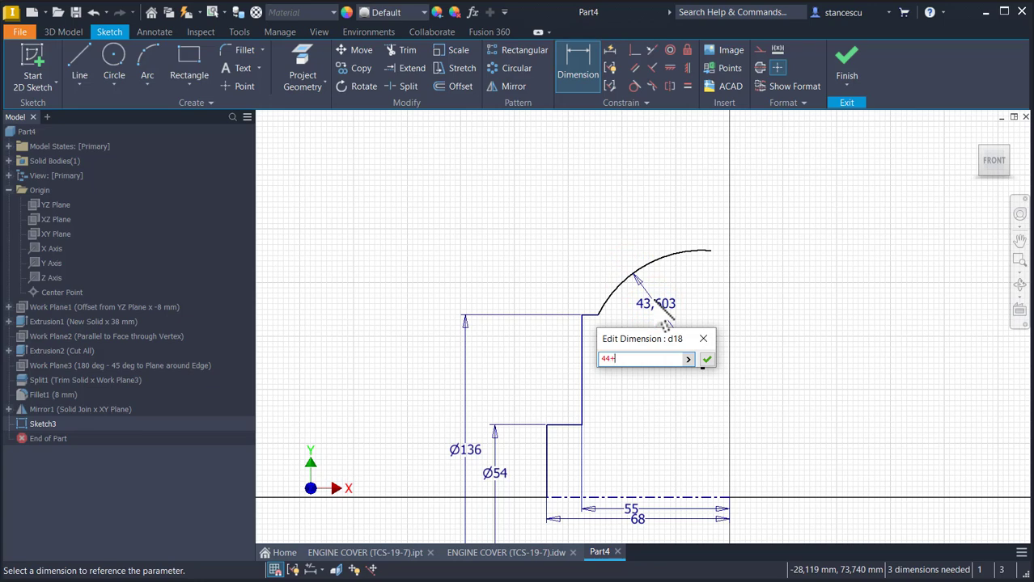
{"action": "key", "text": "Return"}
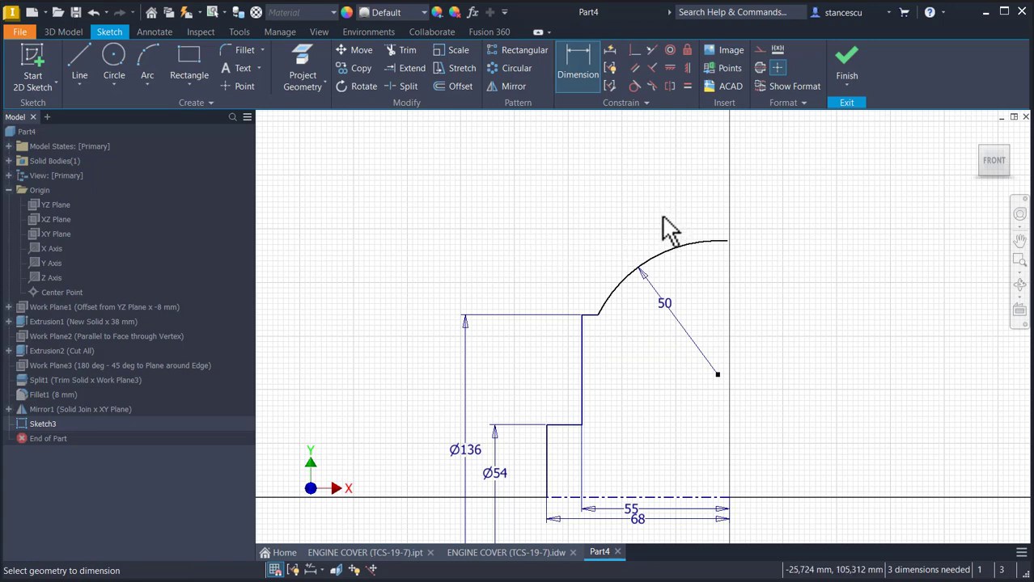
Dimension the arc's upper endpoint from the centerline as a 178 mm diameter
{"action": "left_click", "coordinate": [723, 244]}
{"action": "left_click", "coordinate": [660, 499]}
{"action": "left_click", "coordinate": [412, 358]}
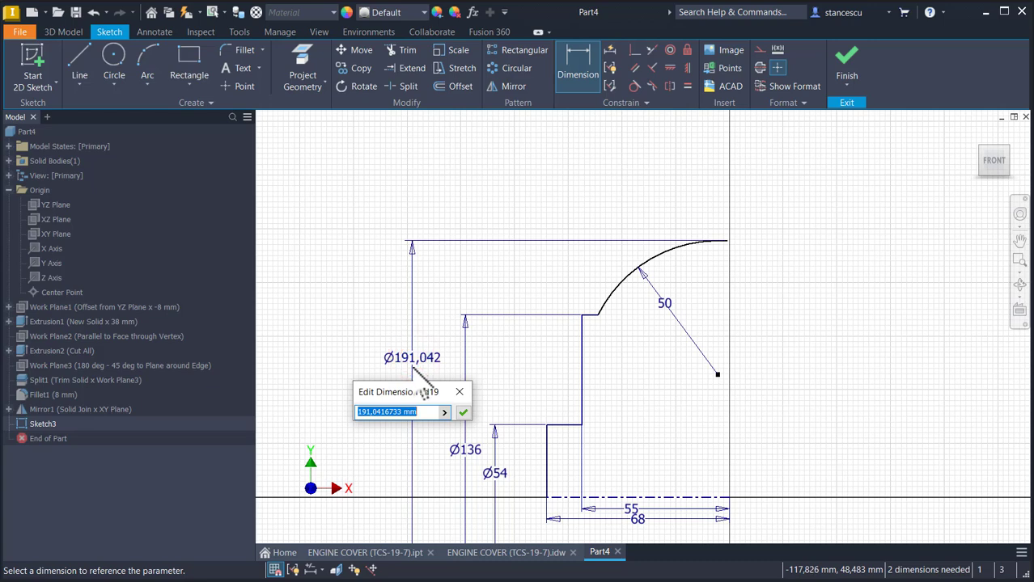
{"action": "key", "text": "Return"}
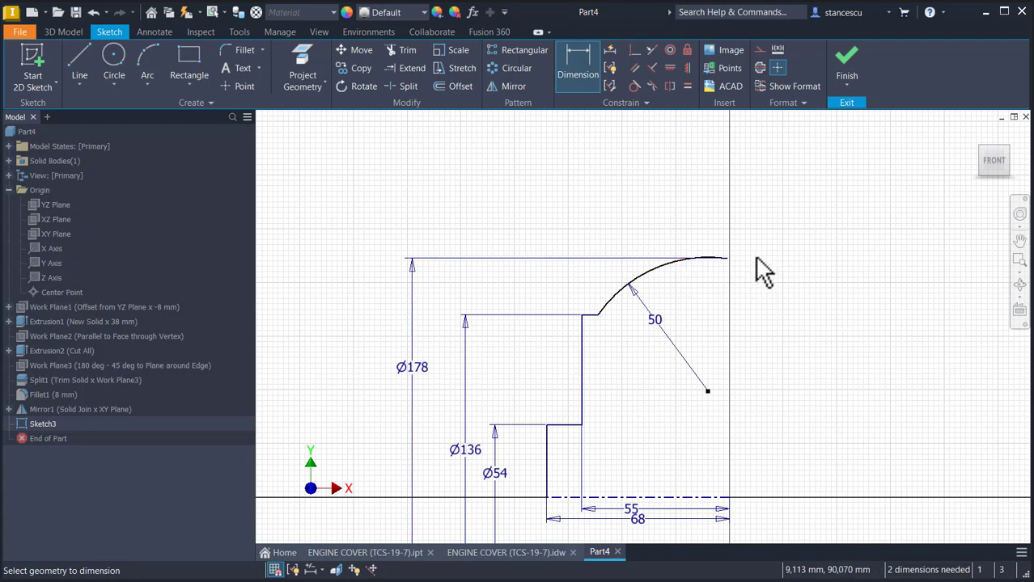
Move the large arc's upper endpoint away from the vertical axis, to about 10 mm from it
{"action": "scroll", "coordinate": [722, 279], "scroll_direction": "down", "scroll_amount": 2}
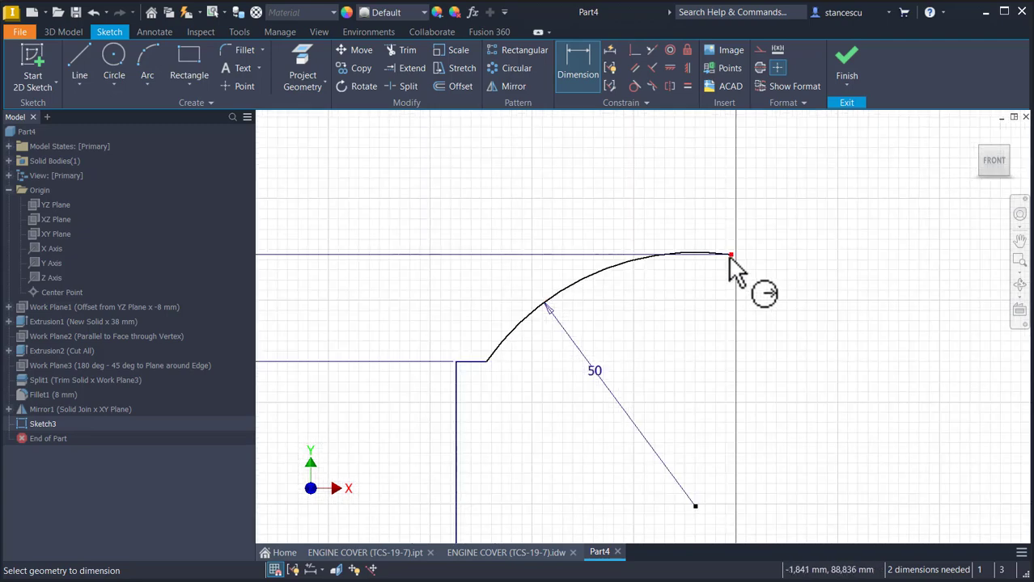
{"action": "key", "text": "Escape"}
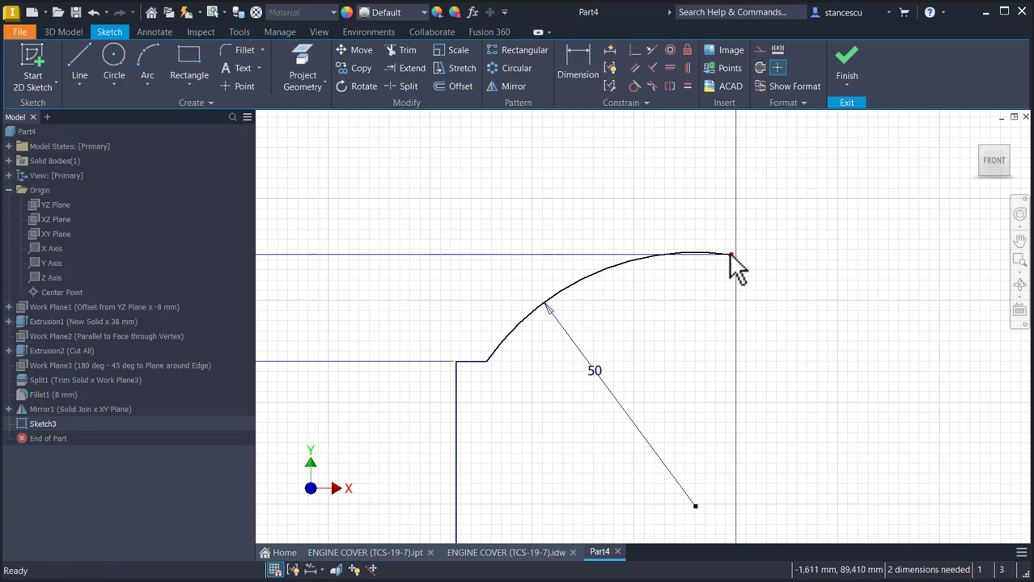
{"action": "left_click_drag", "start_coordinate": [731, 256], "coordinate": [684, 255]}
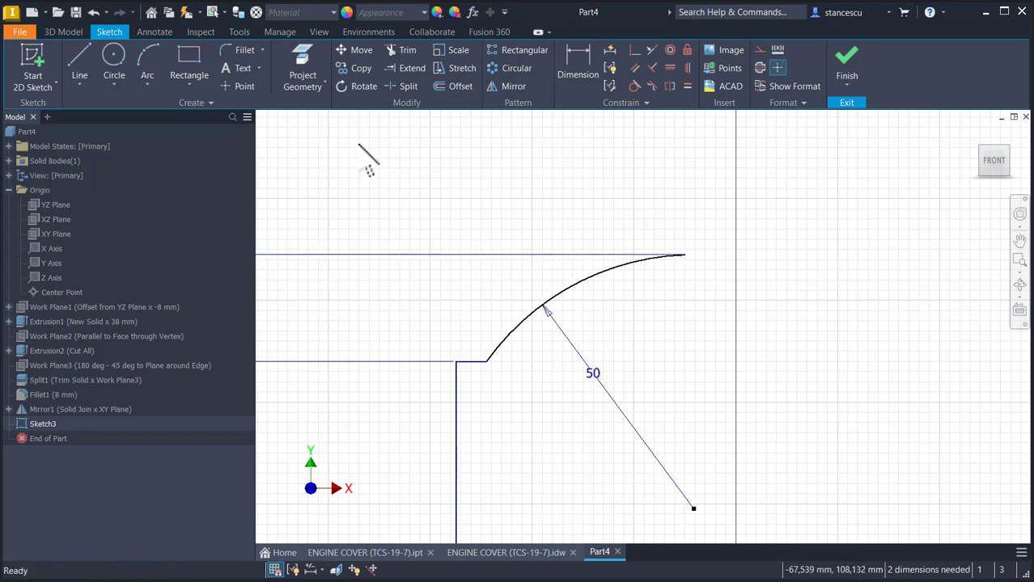
Sketch a small upward-bulging arc of about 6 mm radius from the large arc's upper end to just past the vertical axis
{"action": "left_click", "coordinate": [148, 61]}
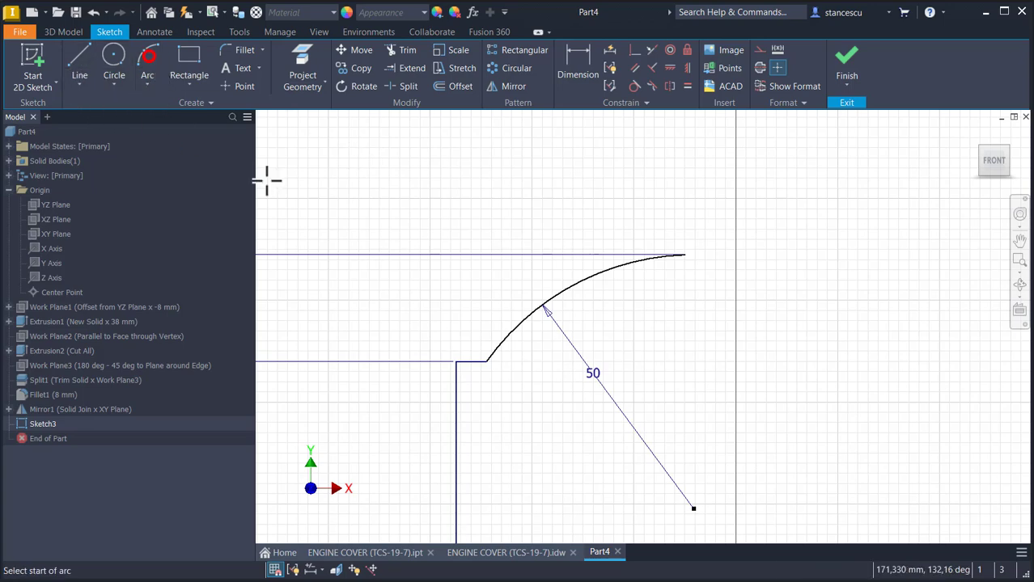
{"action": "left_click", "coordinate": [683, 256]}
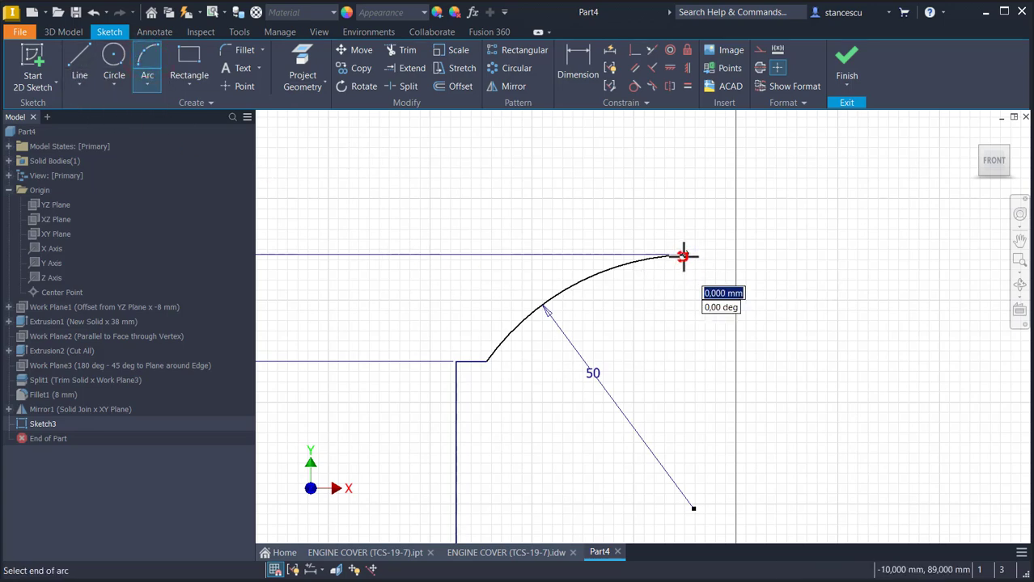
{"action": "left_click", "coordinate": [745, 255]}
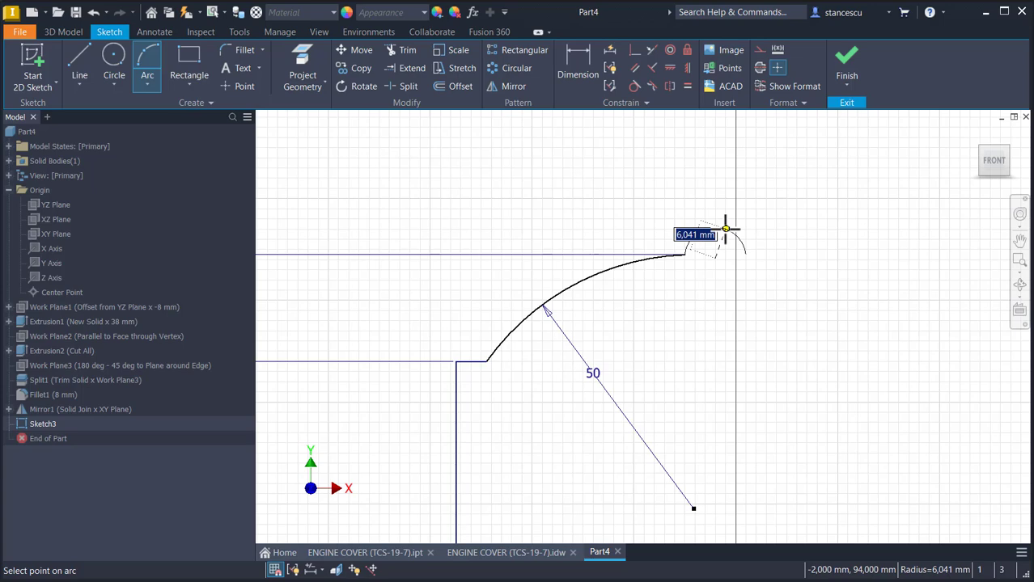
{"action": "left_click", "coordinate": [726, 229]}
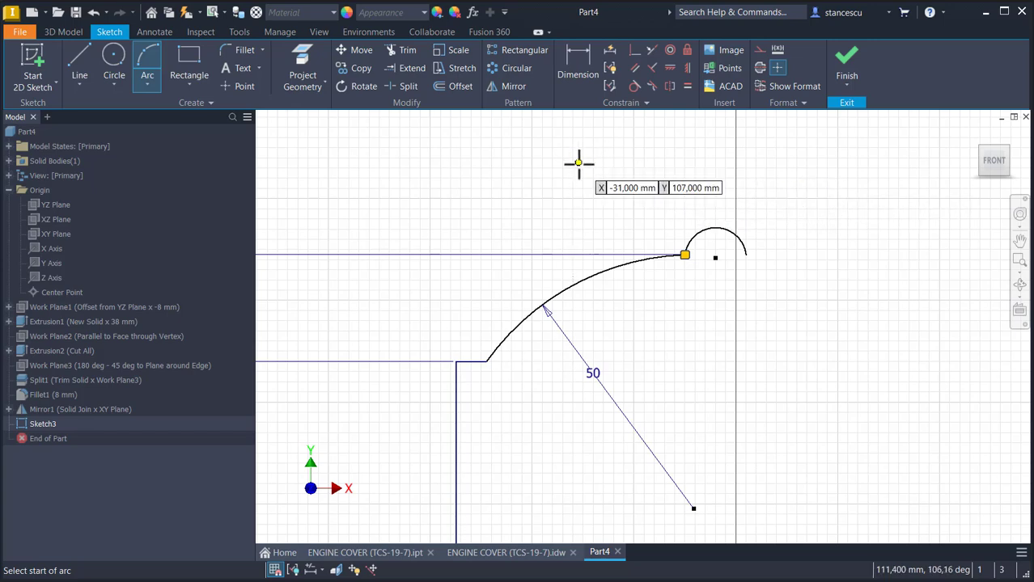
{"action": "key", "text": "Escape"}
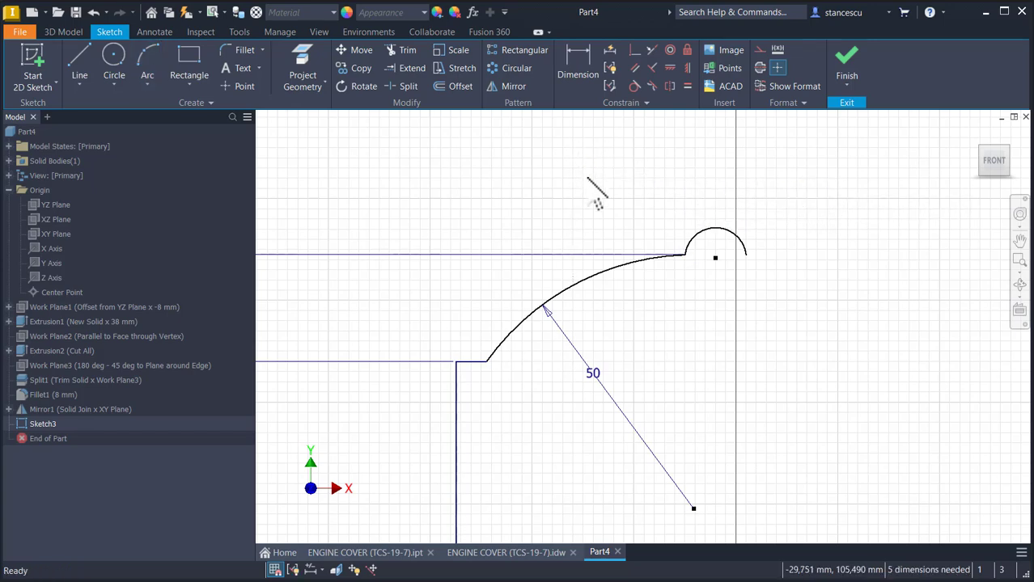
Set the horizontal distance between the small arc's two endpoints to 10 mm
{"action": "left_click", "coordinate": [577, 79]}
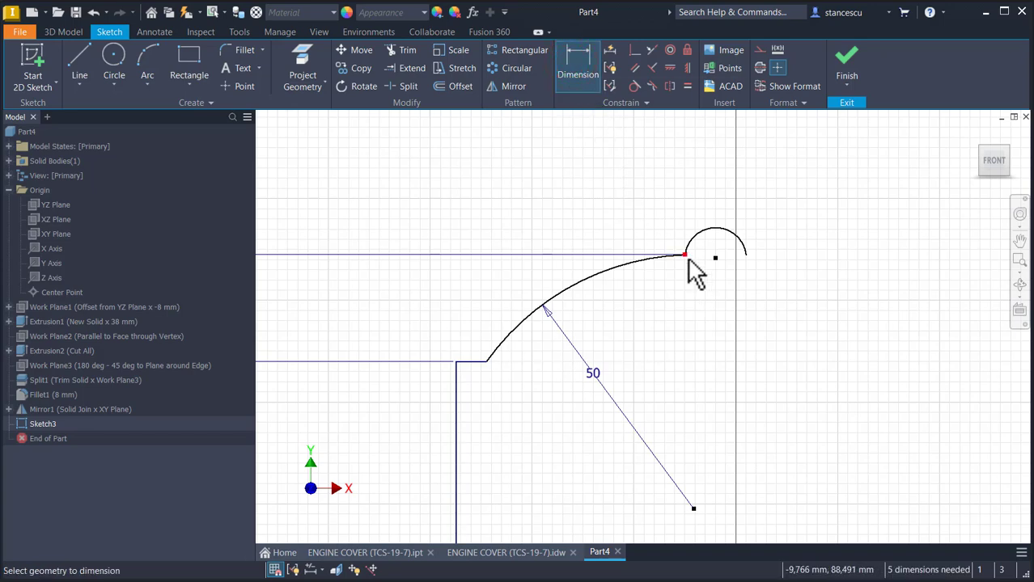
{"action": "left_click", "coordinate": [685, 258]}
{"action": "left_click", "coordinate": [744, 254]}
{"action": "left_click", "coordinate": [721, 192]}
{"action": "left_click", "coordinate": [713, 188]}
{"action": "type", "text": "10"}
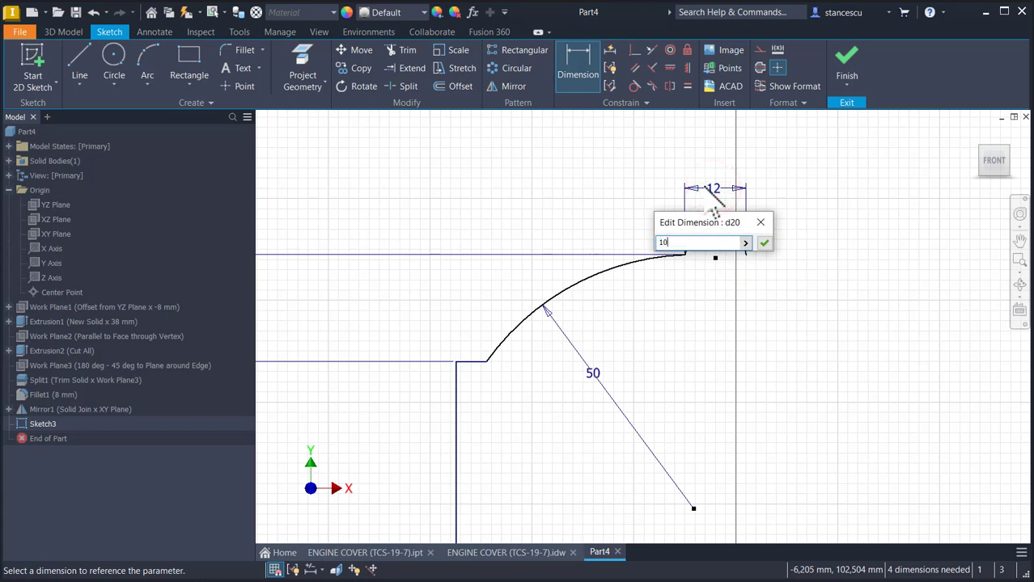
{"action": "key", "text": "Return"}
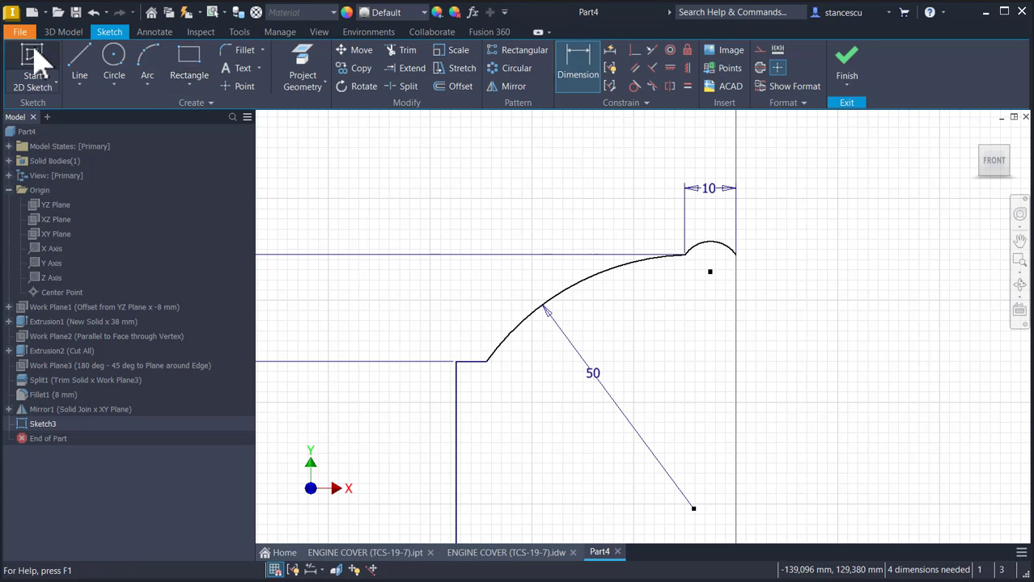
Draw a vertical line from the small arc's free end down to the origin at the end of the centerline
{"action": "left_click", "coordinate": [78, 58]}
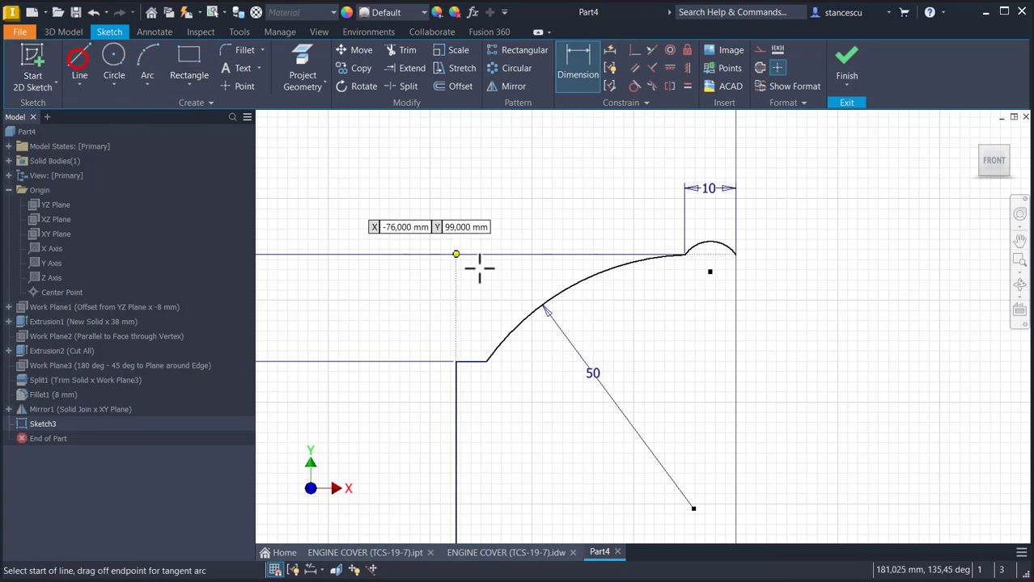
{"action": "left_click", "coordinate": [733, 256]}
{"action": "middle_click_drag", "start_coordinate": [741, 331], "coordinate": [731, 219]}
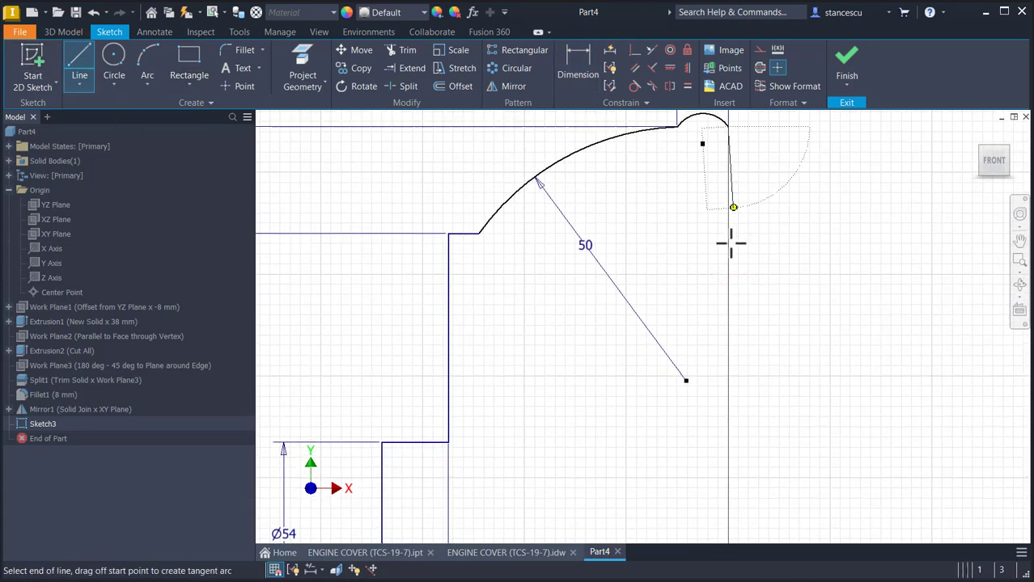
{"action": "middle_click_drag", "start_coordinate": [731, 330], "coordinate": [729, 210]}
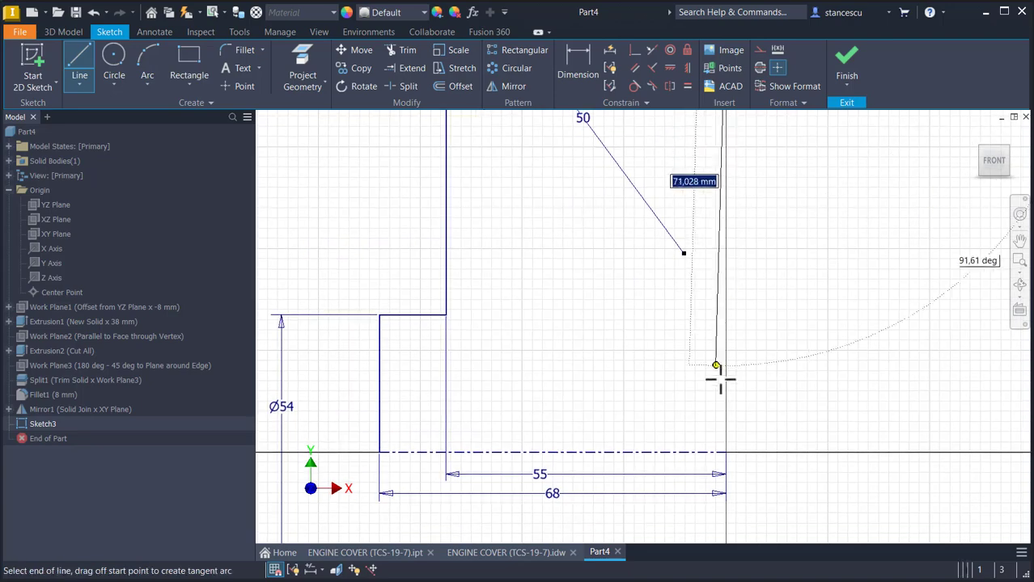
{"action": "left_click", "coordinate": [727, 452]}
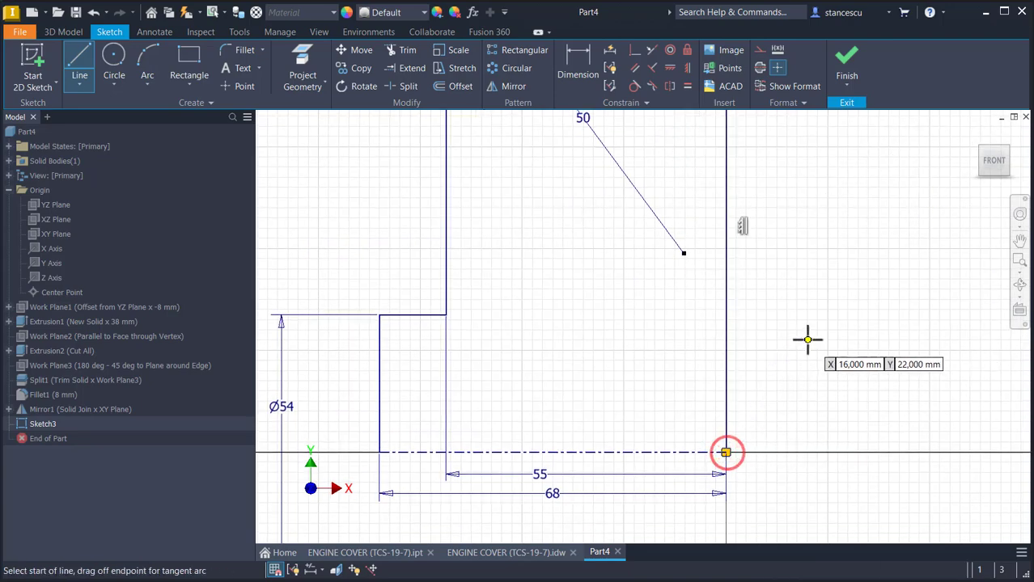
{"action": "key", "text": "Escape"}
Dimension the peak of the small arc from the centerline as a 188 mm diameter
{"action": "middle_click_drag", "start_coordinate": [818, 304], "coordinate": [812, 369]}
{"action": "scroll", "coordinate": [792, 438], "scroll_direction": "up", "scroll_amount": 3}
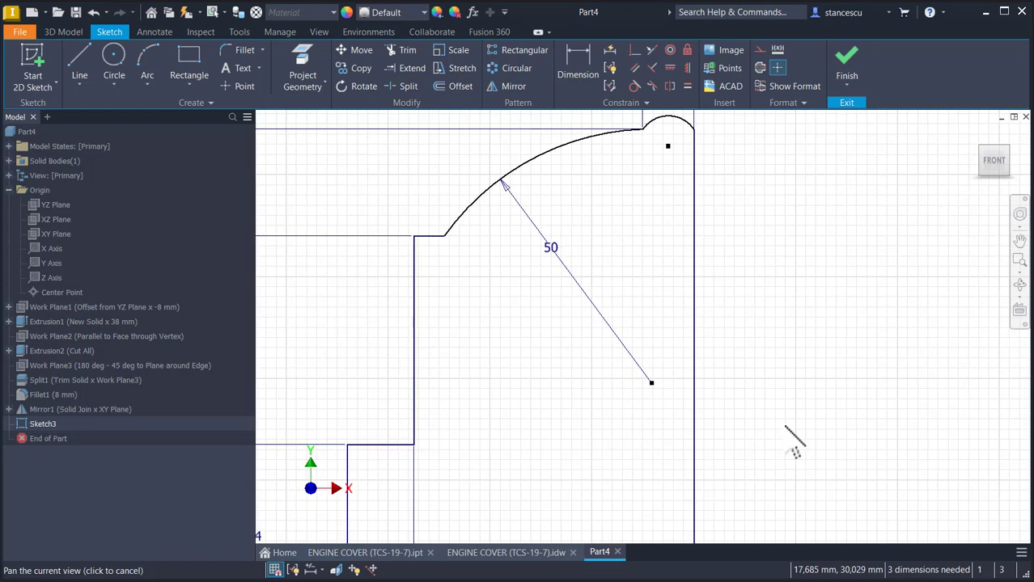
{"action": "left_click", "coordinate": [573, 62]}
{"action": "left_click", "coordinate": [701, 499]}
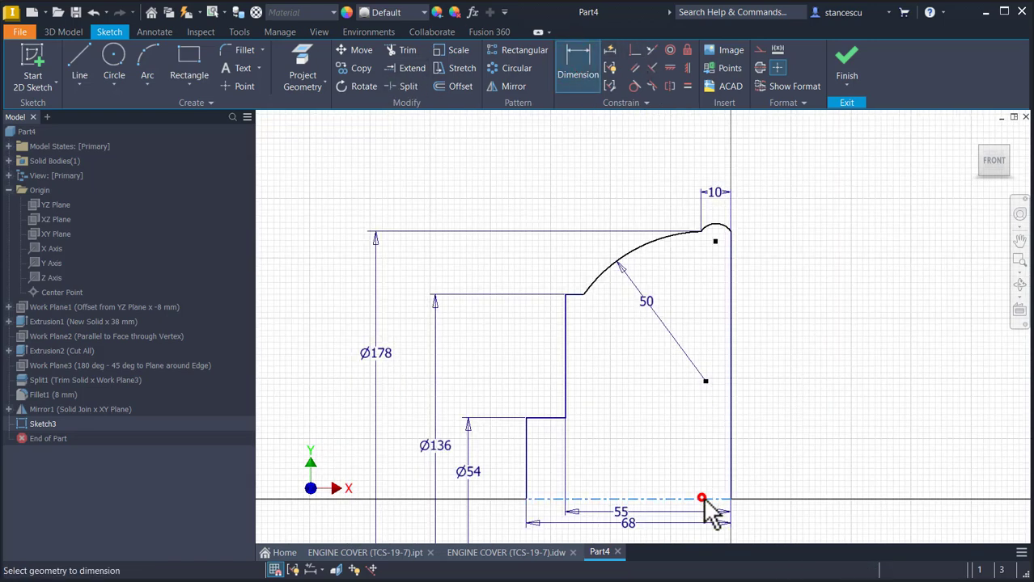
{"action": "scroll", "coordinate": [719, 224], "scroll_direction": "down", "scroll_amount": 3}
{"action": "left_click", "coordinate": [713, 223]}
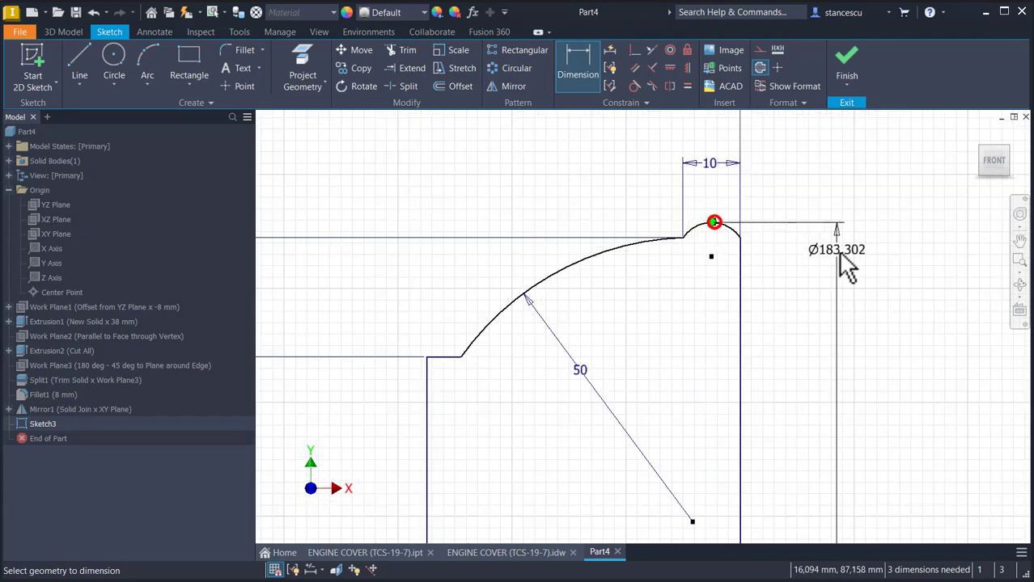
{"action": "middle_click_drag", "start_coordinate": [869, 354], "coordinate": [868, 349]}
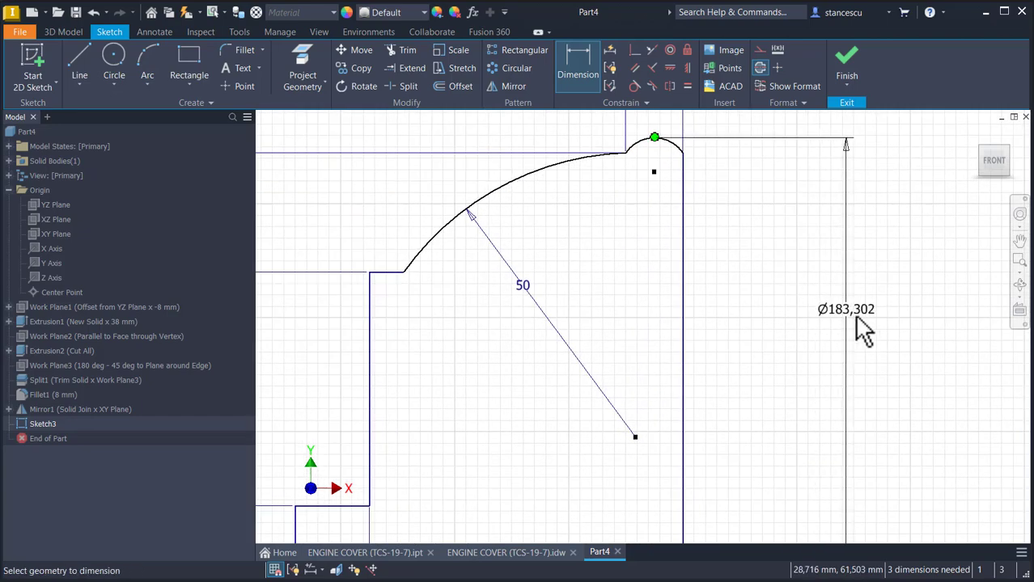
{"action": "scroll", "coordinate": [872, 357], "scroll_direction": "down", "scroll_amount": 3}
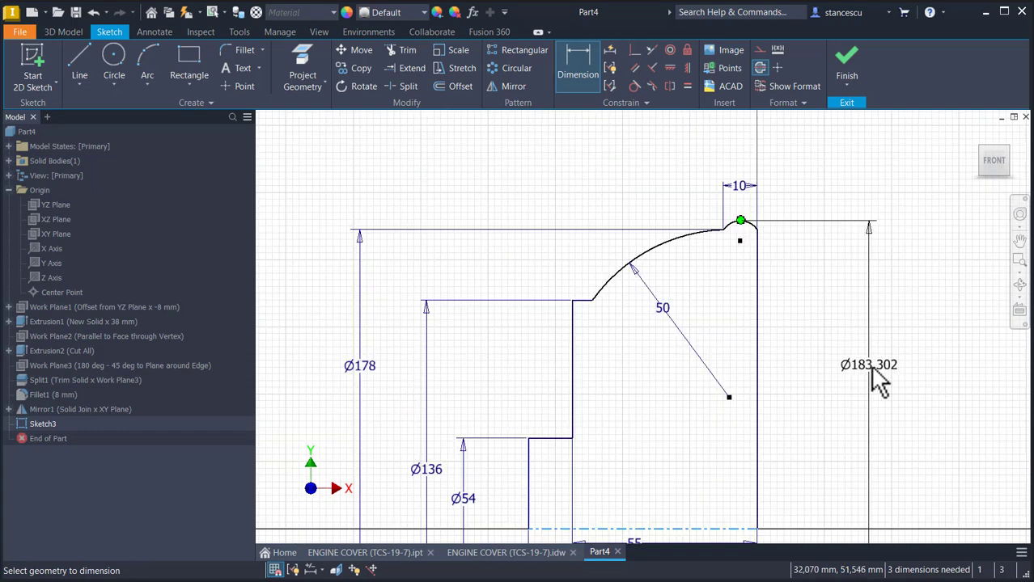
{"action": "left_click", "coordinate": [888, 373]}
{"action": "type", "text": "1"}
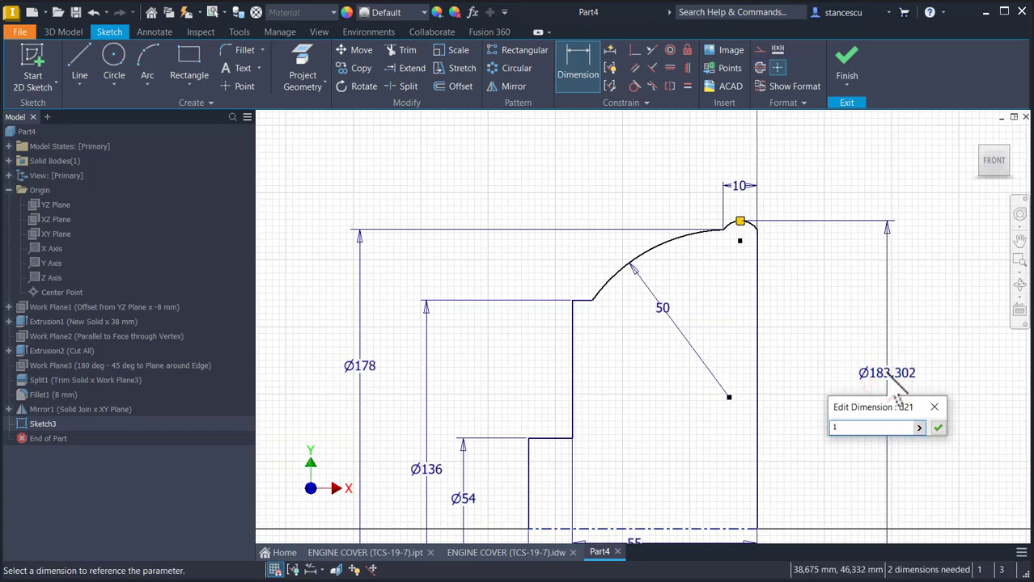
{"action": "type", "text": "88"}
{"action": "key", "text": "Return"}
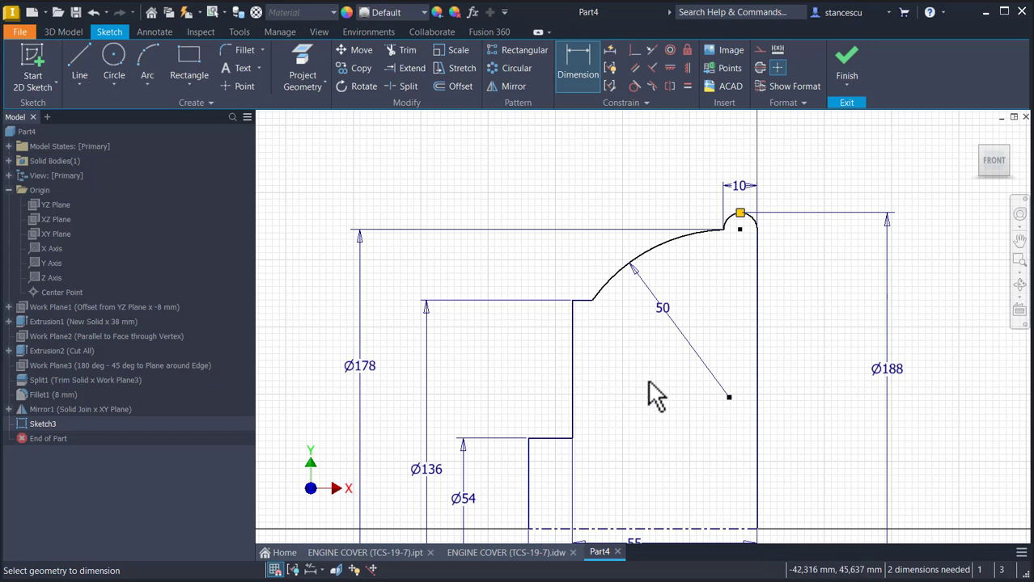
{"action": "left_click", "coordinate": [799, 289]}
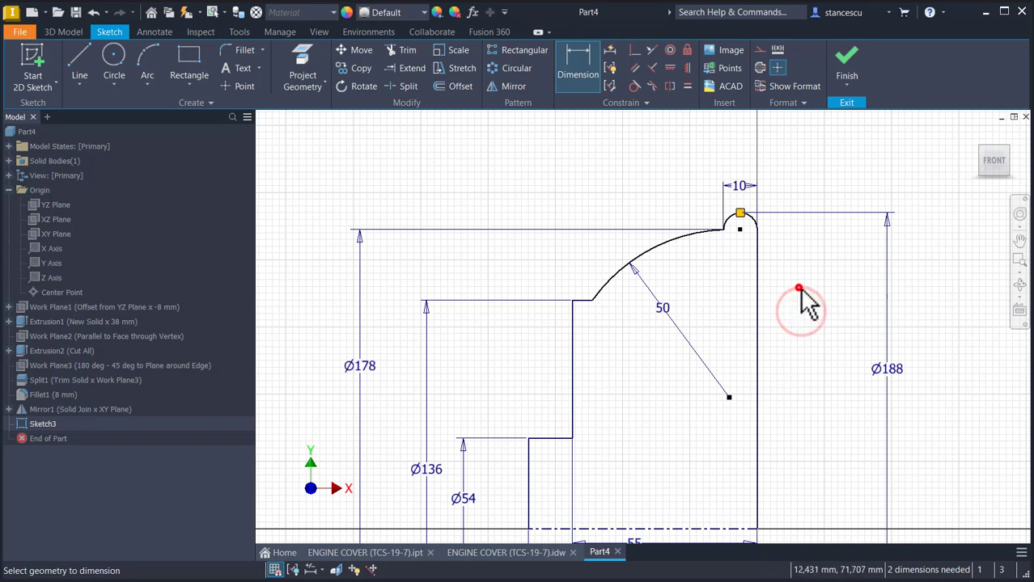
Apply Auto Dimension to the profile sketch with both dimensions and constraints enabled
{"action": "left_click", "coordinate": [609, 49]}
{"action": "left_click", "coordinate": [328, 215]}
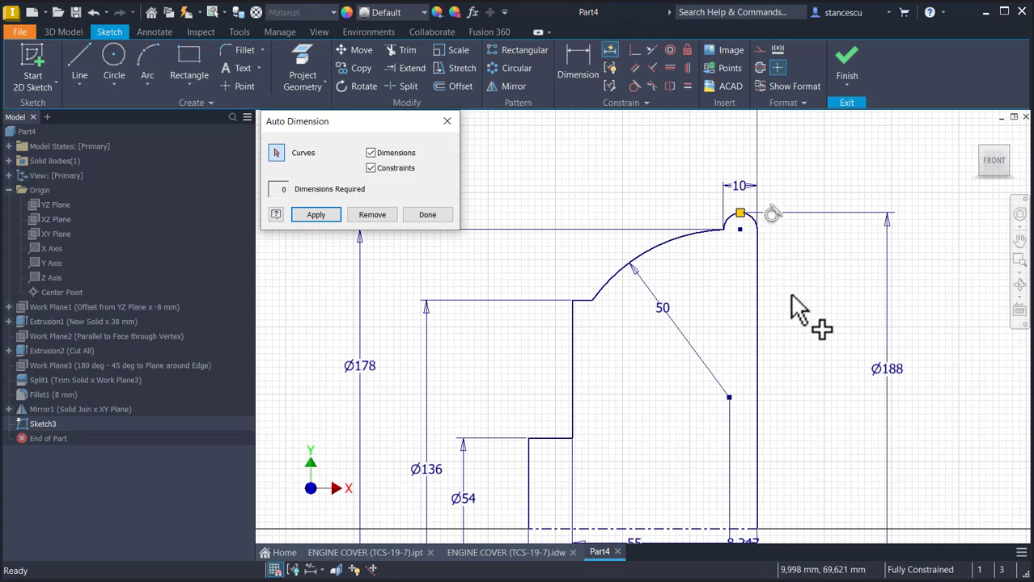
{"action": "scroll", "coordinate": [796, 309], "scroll_direction": "down", "scroll_amount": 2}
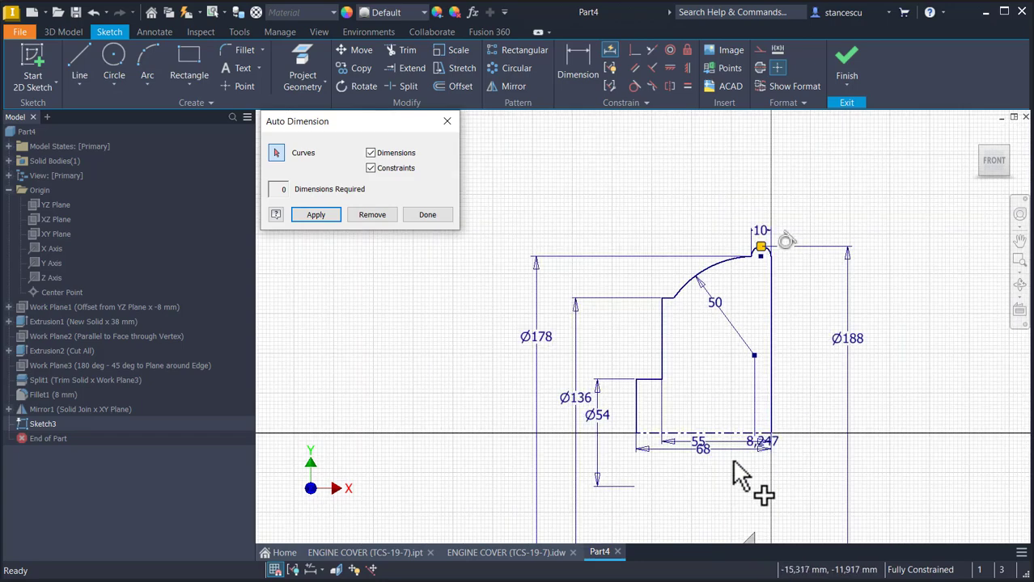
{"action": "key", "text": "Escape"}
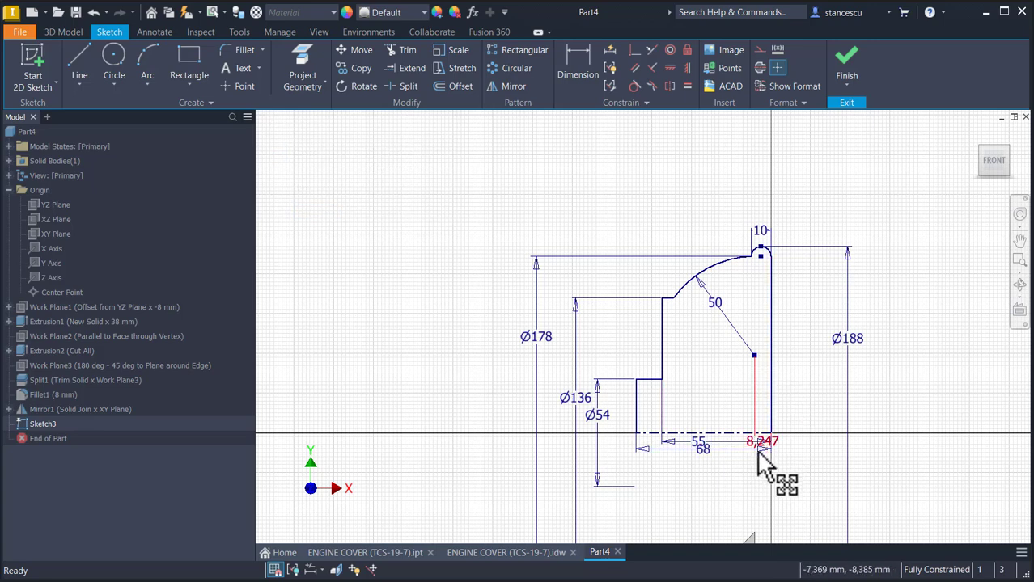
Delete the automatically added horizontal dimension between the 50 mm arc's center and the vertical line
{"action": "mouse_move", "coordinate": [762, 444]}
{"action": "left_mouse_down"}
{"action": "mouse_move", "coordinate": [785, 411]}
{"action": "mouse_move", "coordinate": [746, 399]}
{"action": "mouse_move", "coordinate": [732, 356]}
{"action": "left_mouse_up"}
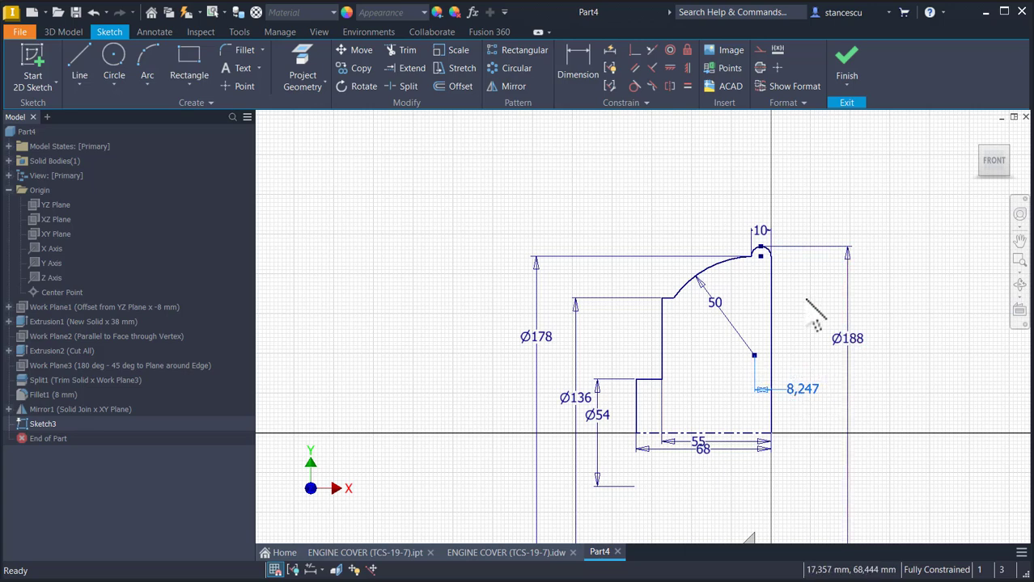
{"action": "left_click", "coordinate": [799, 391]}
{"action": "key", "text": "Delete"}
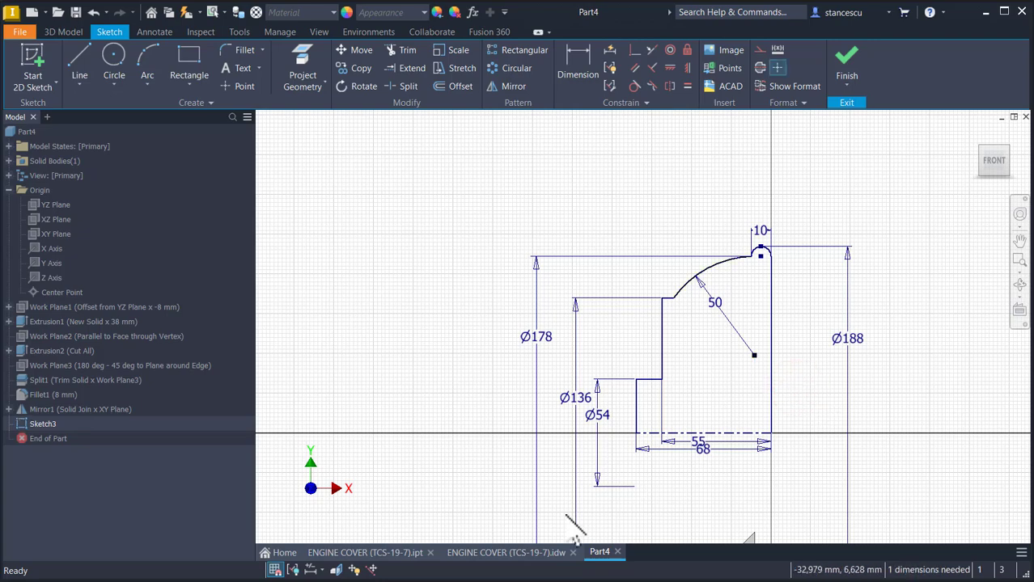
Examine the inner arc radius and wall thickness in section A-A of ENGINE COVER (TCS-19-7).idw, and return to Part4
{"action": "left_click", "coordinate": [527, 553]}
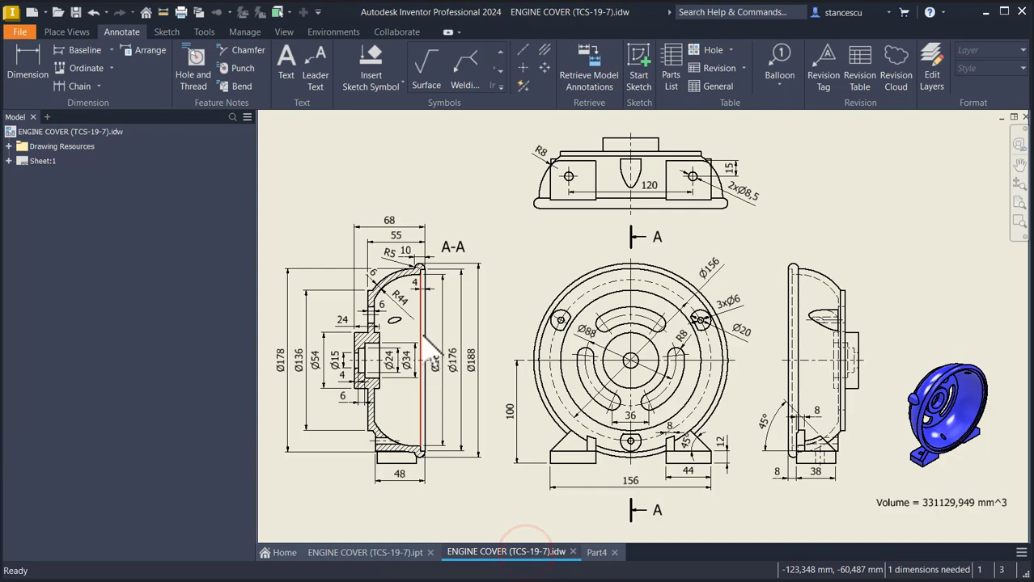
{"action": "scroll", "coordinate": [489, 346], "scroll_direction": "down", "scroll_amount": 4}
{"action": "middle_click_drag", "start_coordinate": [489, 347], "coordinate": [652, 344]}
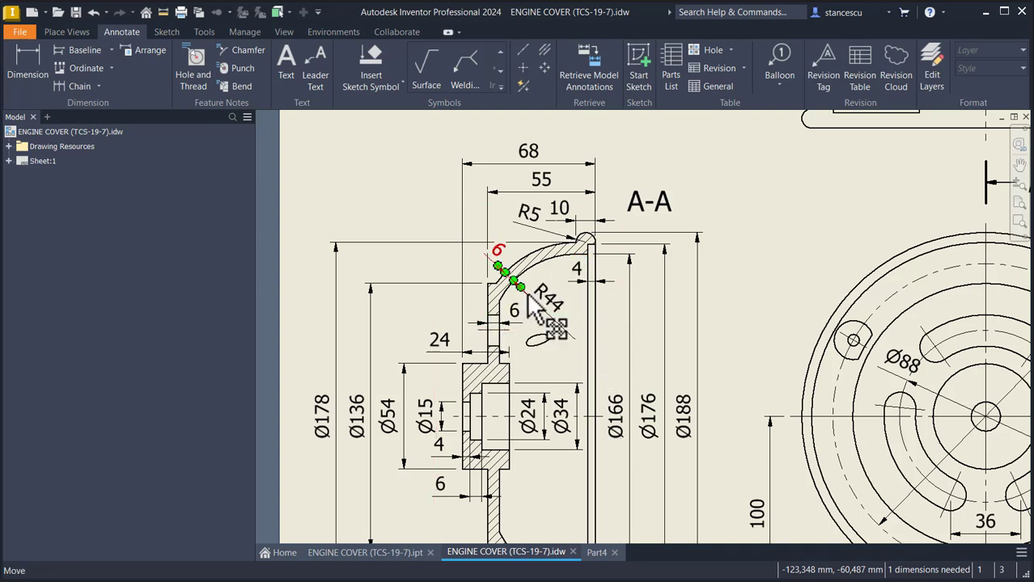
{"action": "left_click", "coordinate": [564, 338]}
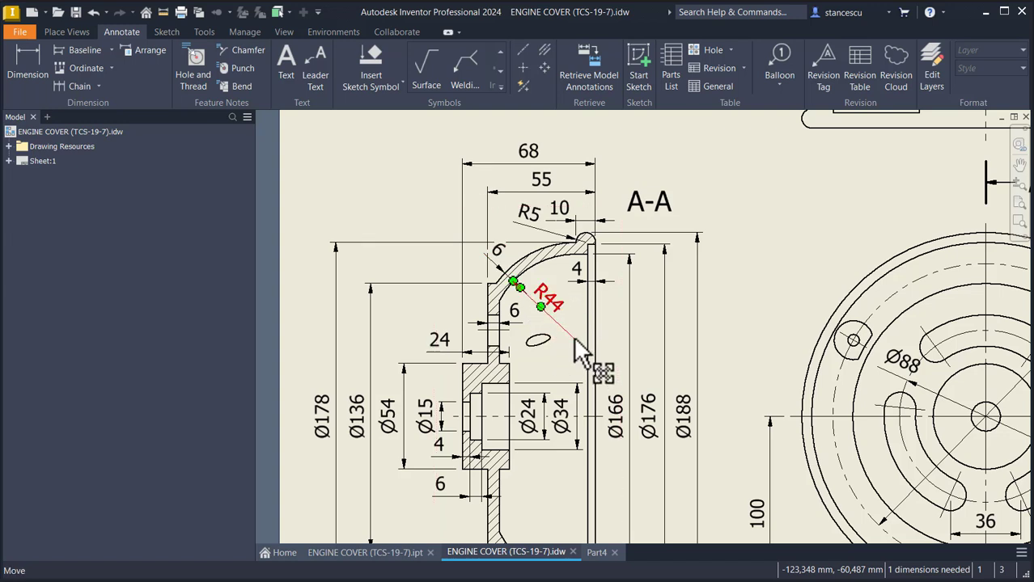
{"action": "key", "text": "Escape"}
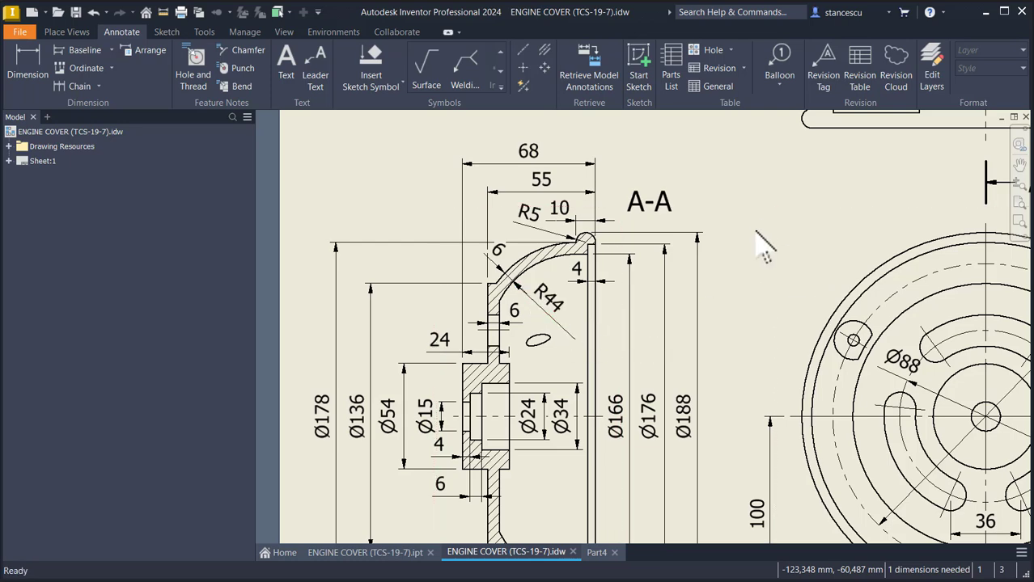
{"action": "left_click", "coordinate": [596, 553]}
{"action": "left_click", "coordinate": [641, 189]}
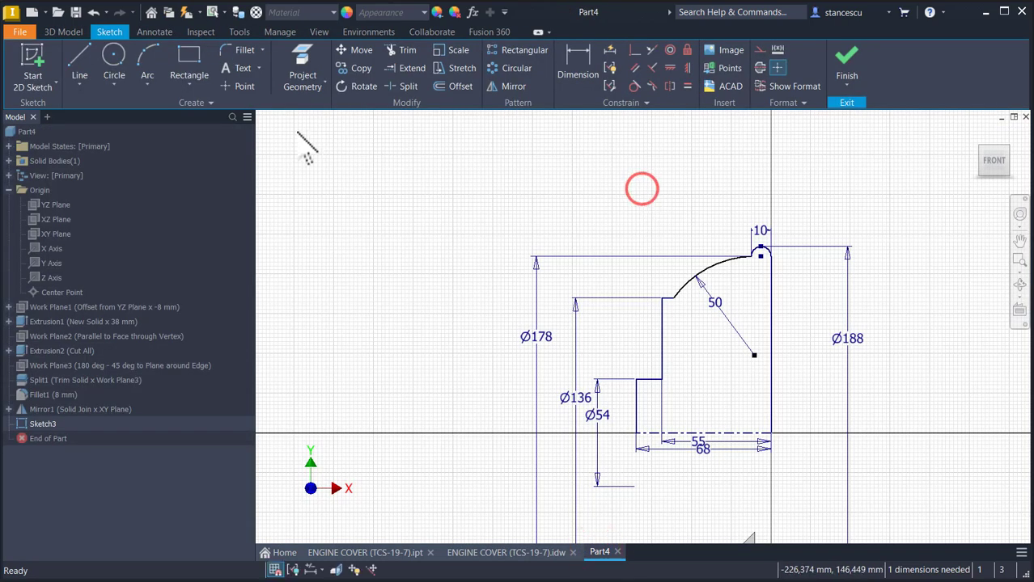
Sketch a small step below the rim arc: about 5 mm horizontally inward from the vertical line and about 5 mm straight down
{"action": "left_click", "coordinate": [80, 69]}
{"action": "scroll", "coordinate": [676, 251], "scroll_direction": "up", "scroll_amount": 3}
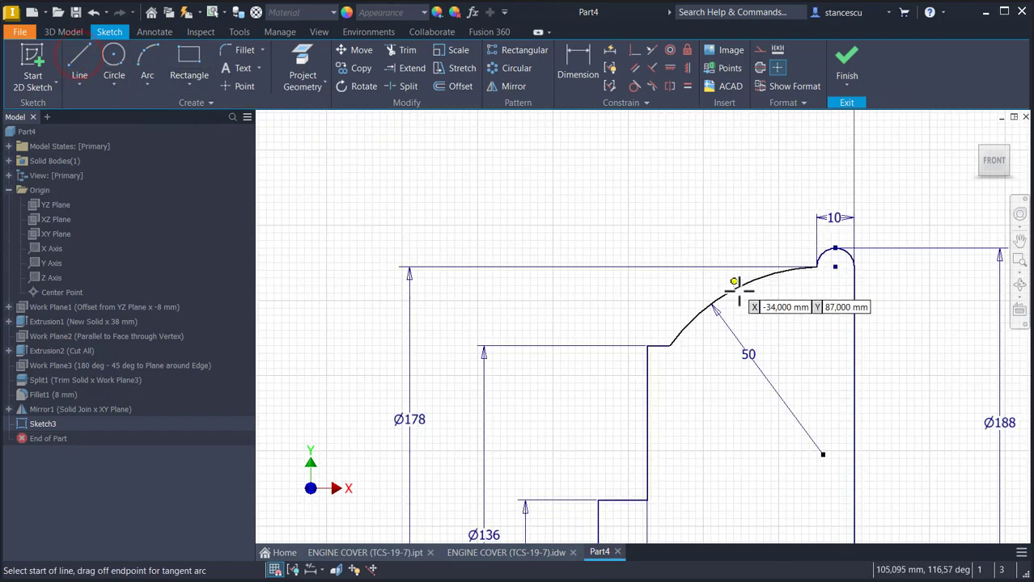
{"action": "left_click", "coordinate": [853, 285]}
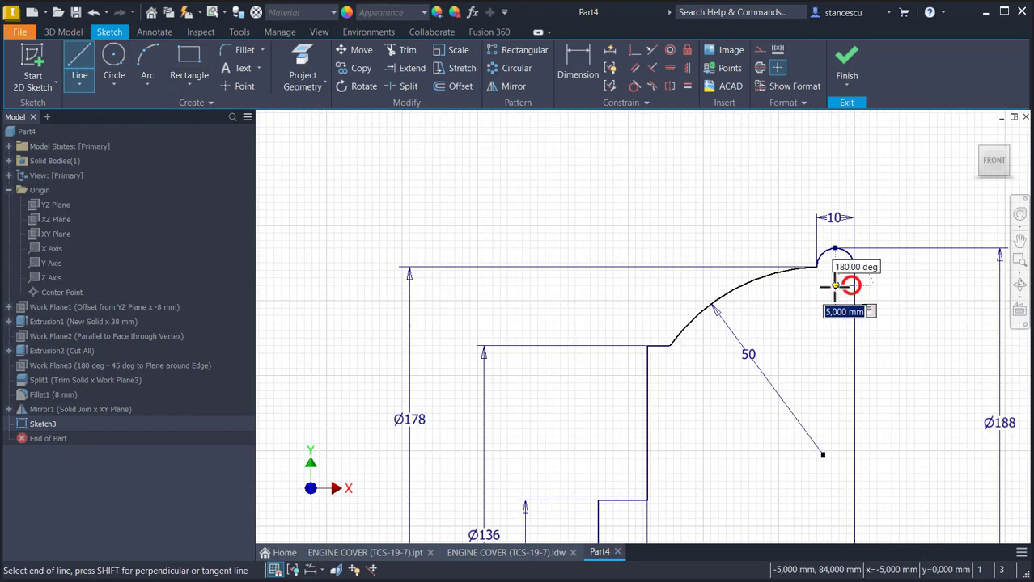
{"action": "left_click", "coordinate": [834, 301]}
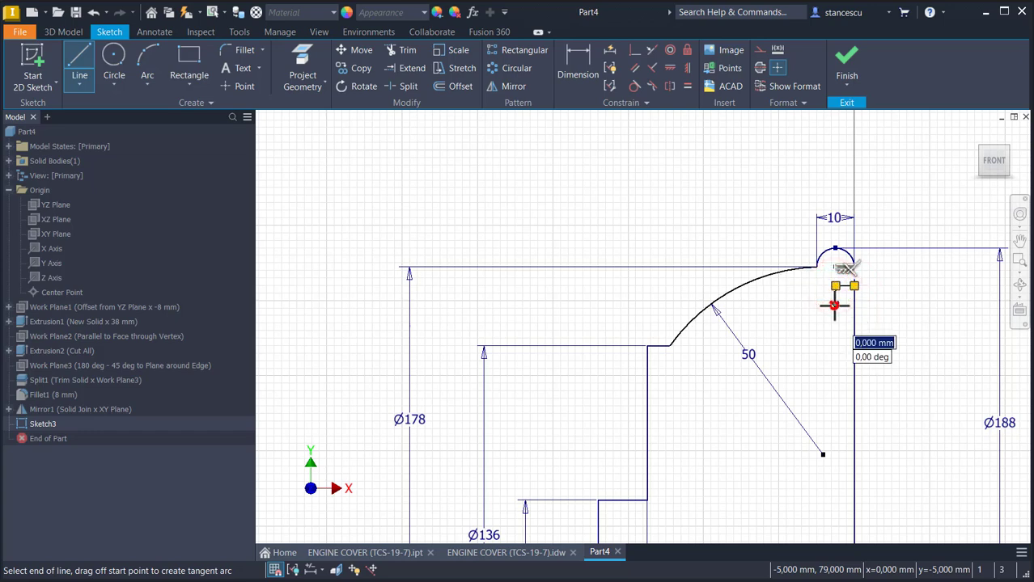
{"action": "key", "text": "Escape"}
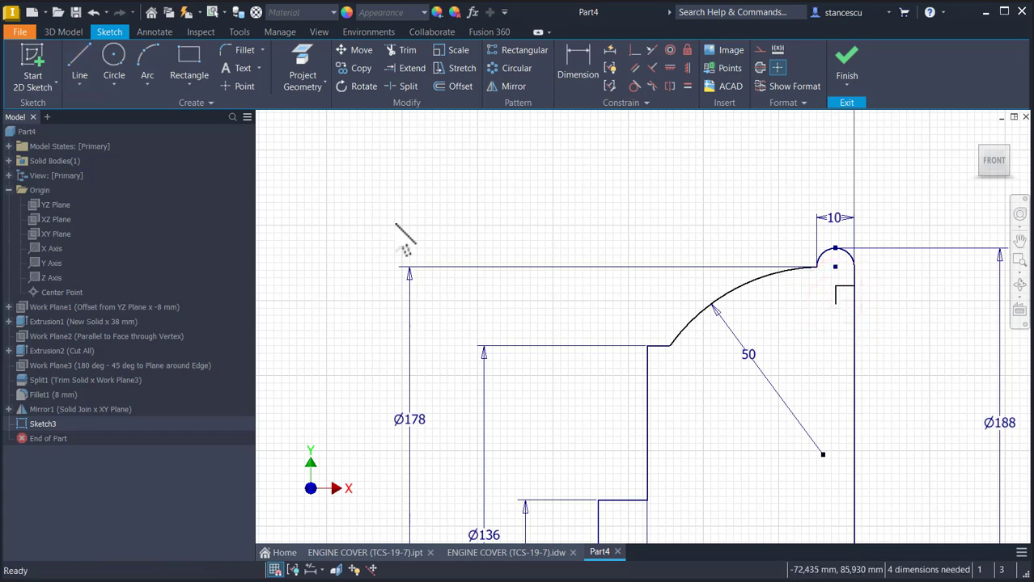
Draw a 44 mm radius arc from the small step's lower end, curving down and inward beneath the 50 mm arc
{"action": "left_click", "coordinate": [145, 63]}
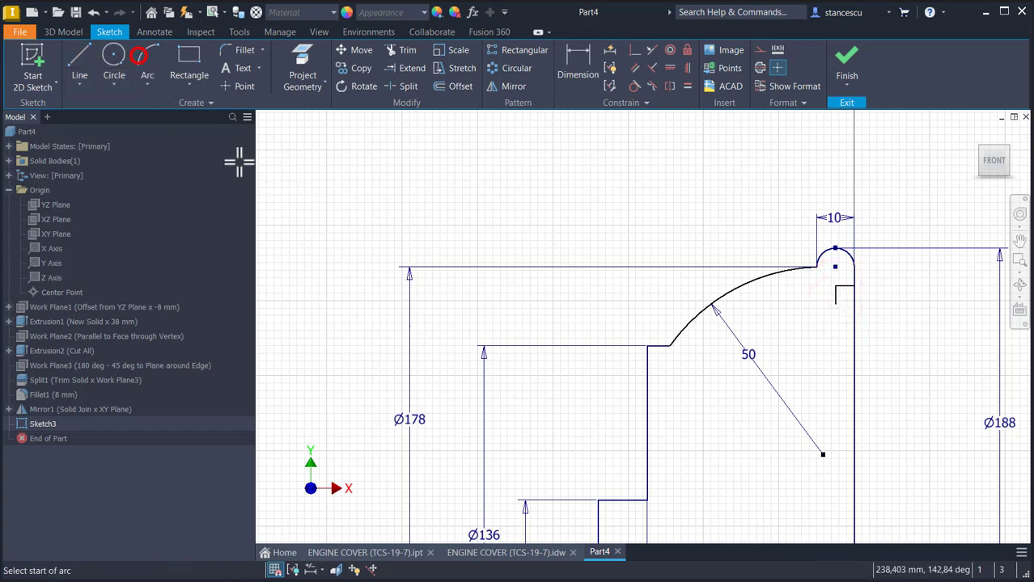
{"action": "left_click", "coordinate": [835, 303]}
{"action": "left_click", "coordinate": [699, 391]}
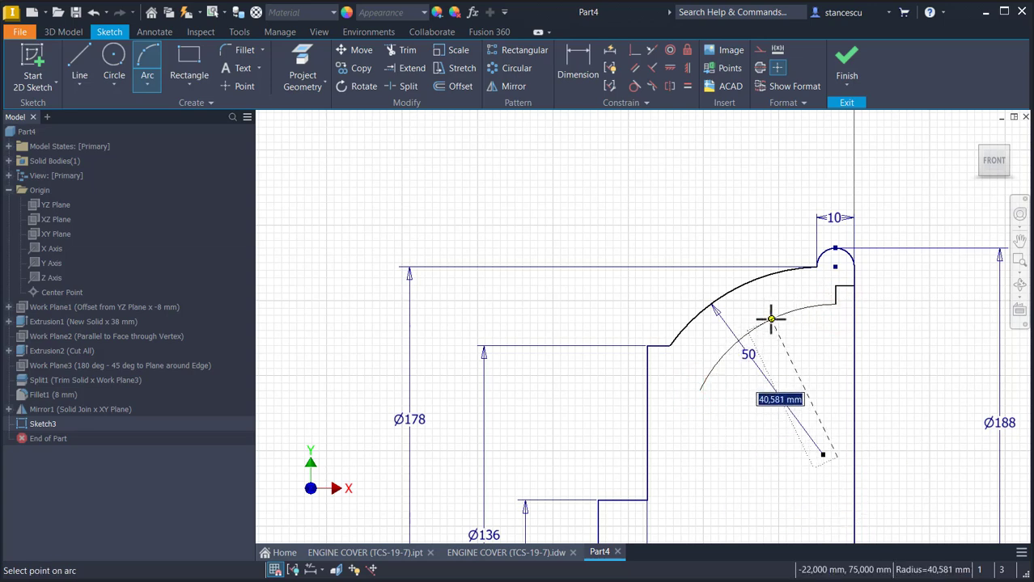
{"action": "type", "text": "44"}
{"action": "key", "text": "Return"}
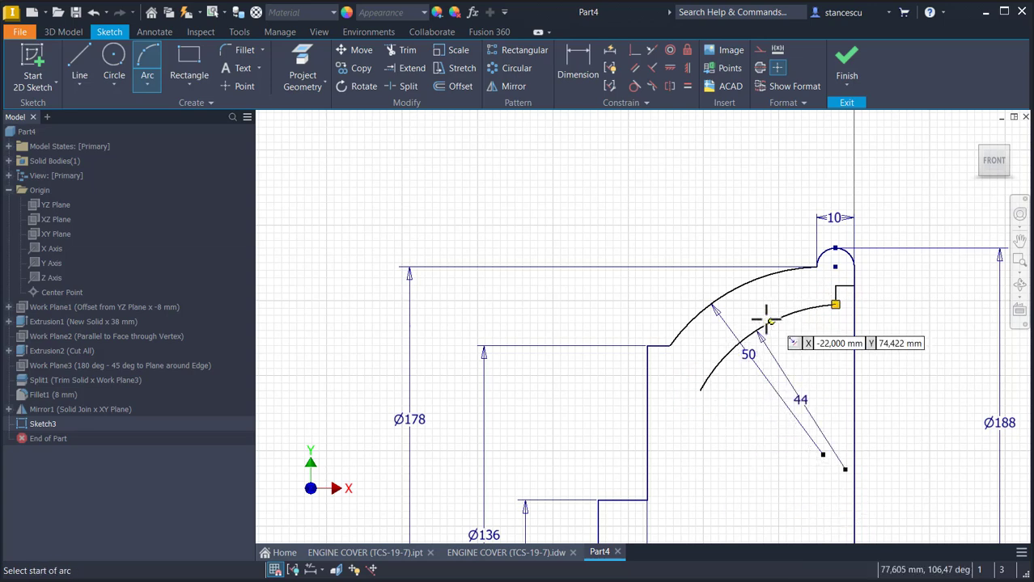
{"action": "key", "text": "Escape"}
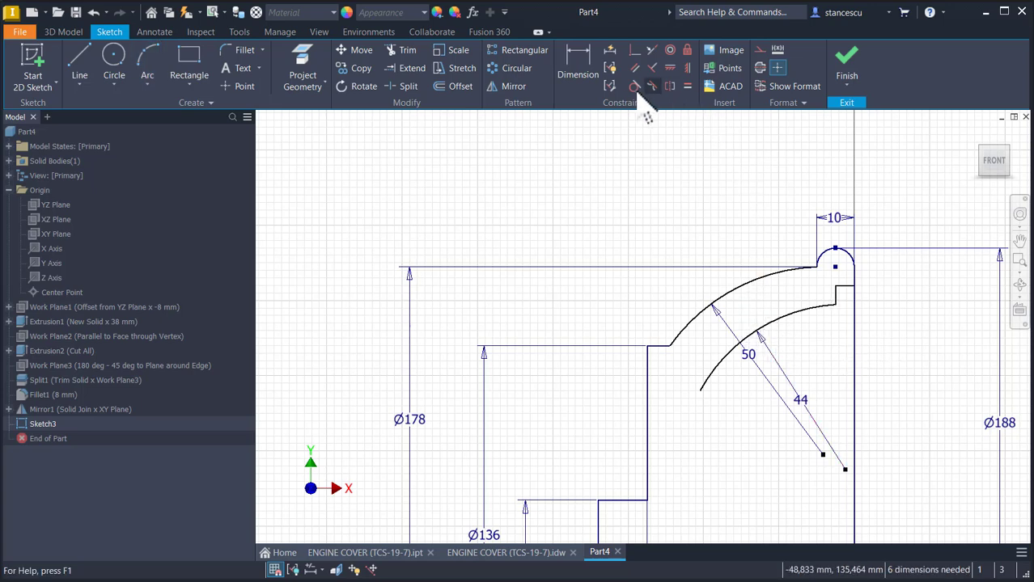
Make the center of the 44 mm arc coincident with the center of the 50 mm arc
{"action": "left_click", "coordinate": [635, 50]}
{"action": "left_click", "coordinate": [845, 470]}
{"action": "left_click", "coordinate": [823, 456]}
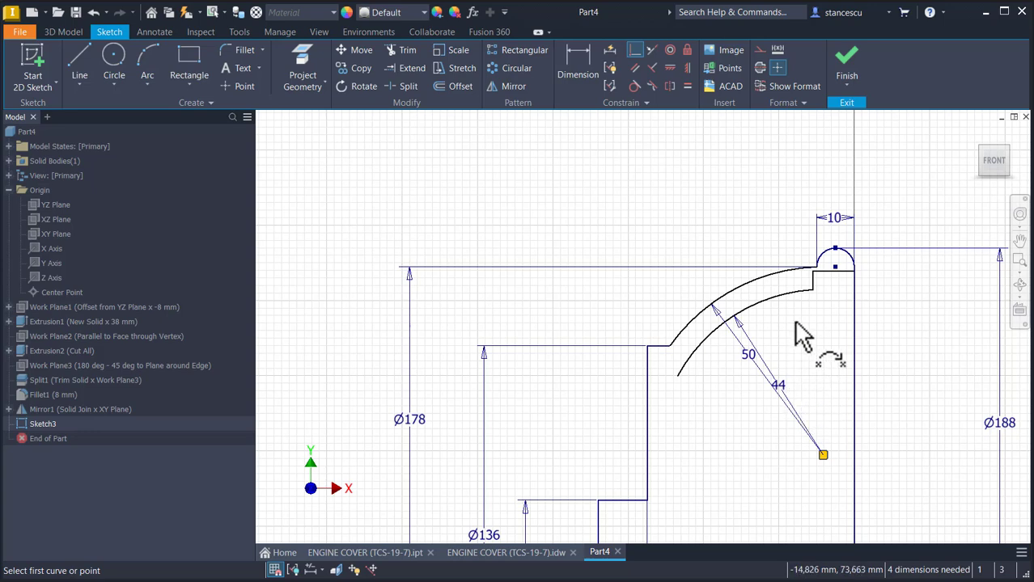
Dimension the short horizontal line of the small step below the rim arc as 4 mm
{"action": "left_click", "coordinate": [593, 77]}
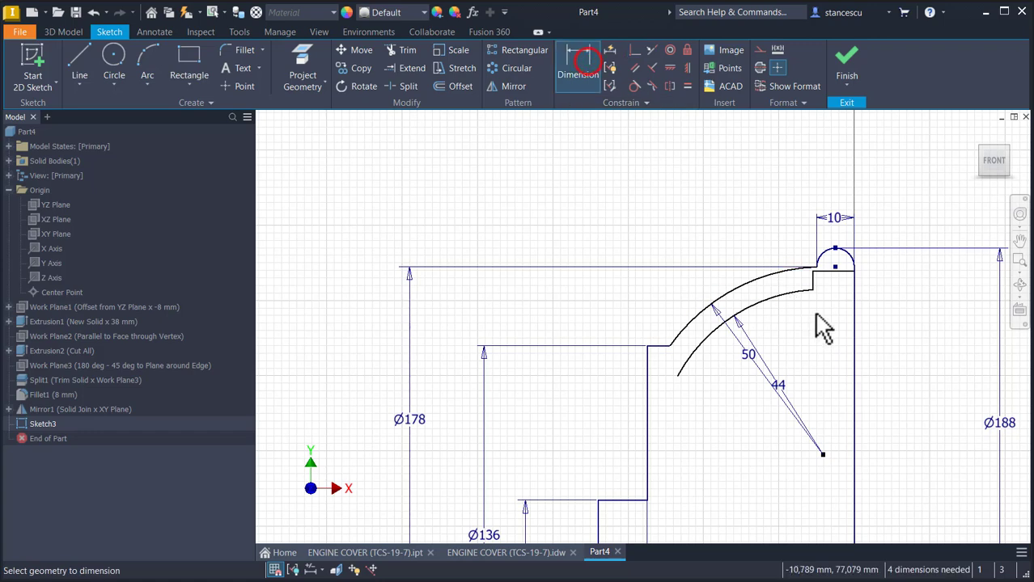
{"action": "scroll", "coordinate": [817, 316], "scroll_direction": "up", "scroll_amount": 3}
{"action": "left_click", "coordinate": [841, 237]}
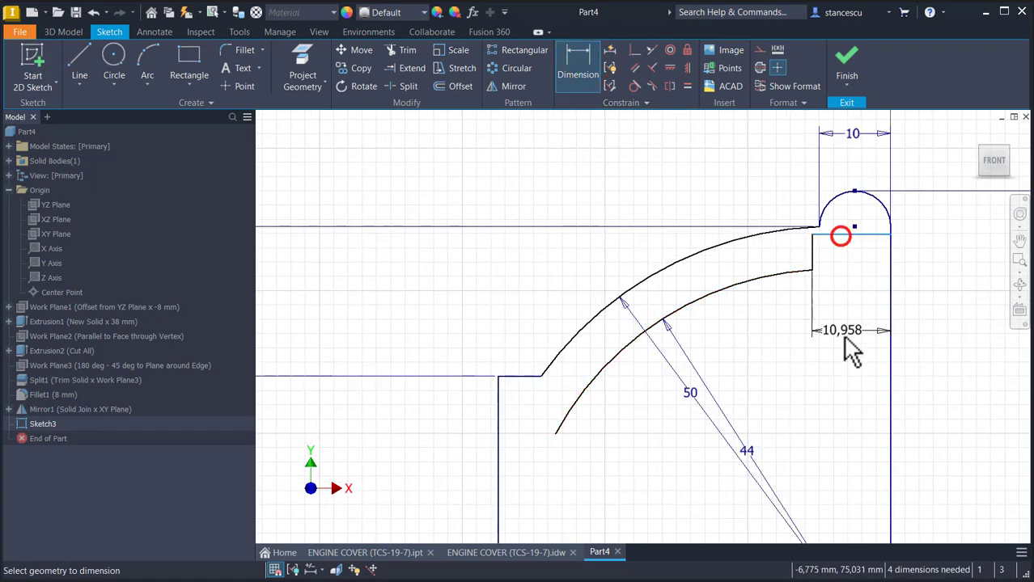
{"action": "left_click", "coordinate": [837, 362]}
{"action": "type", "text": "4"}
{"action": "key", "text": "Return"}
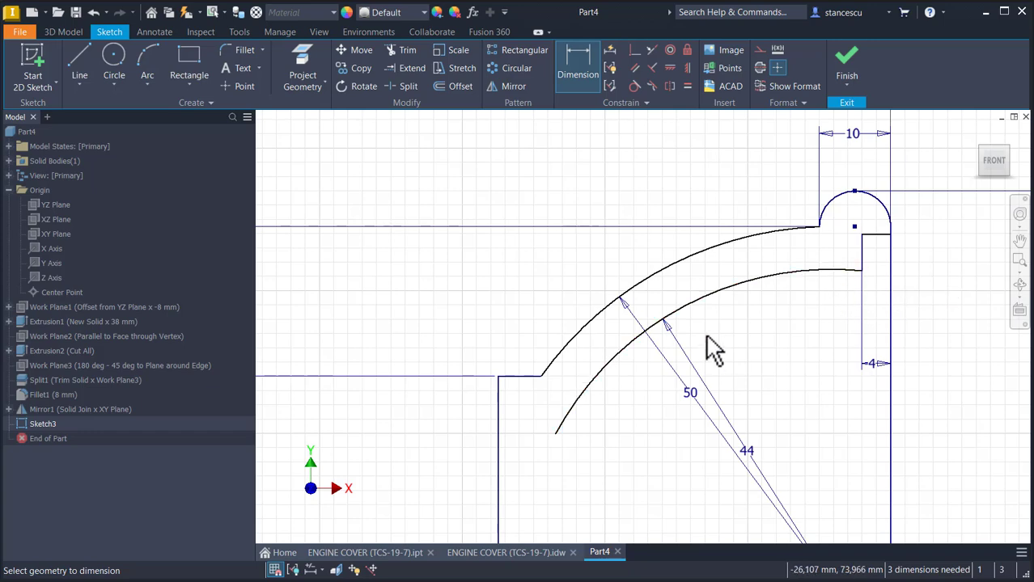
Draw a horizontal line tangent to the top of the 44 mm arc, extending about 3 mm past the vertical profile line
{"action": "left_click", "coordinate": [79, 69]}
{"action": "left_click_drag", "start_coordinate": [741, 282], "coordinate": [911, 268]}
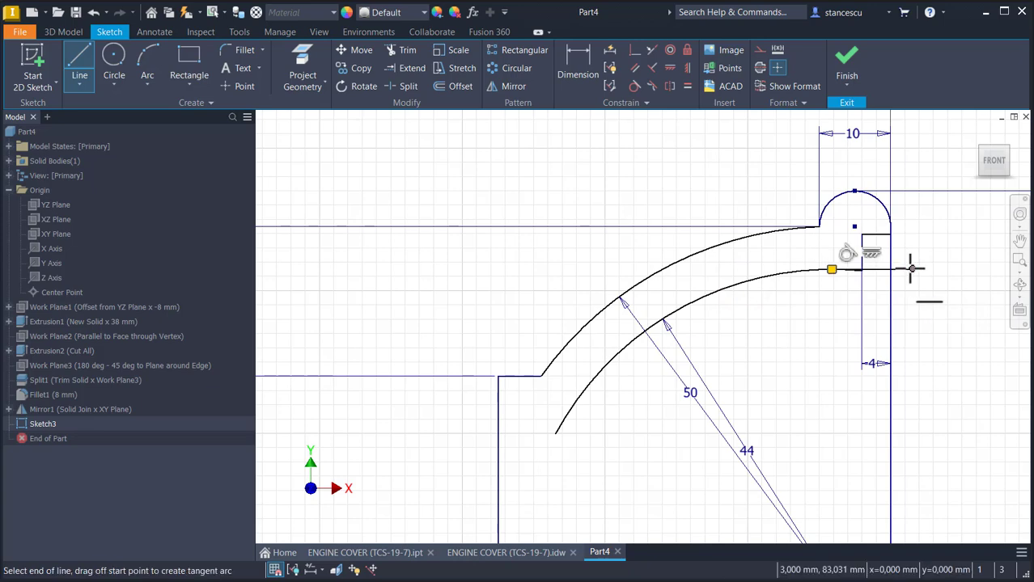
{"action": "key", "text": "Escape"}
Trim the tangent line back to the small step's vertical line, and remove the leftover arc end and vertical stub
{"action": "scroll", "coordinate": [910, 301], "scroll_direction": "down", "scroll_amount": 4}
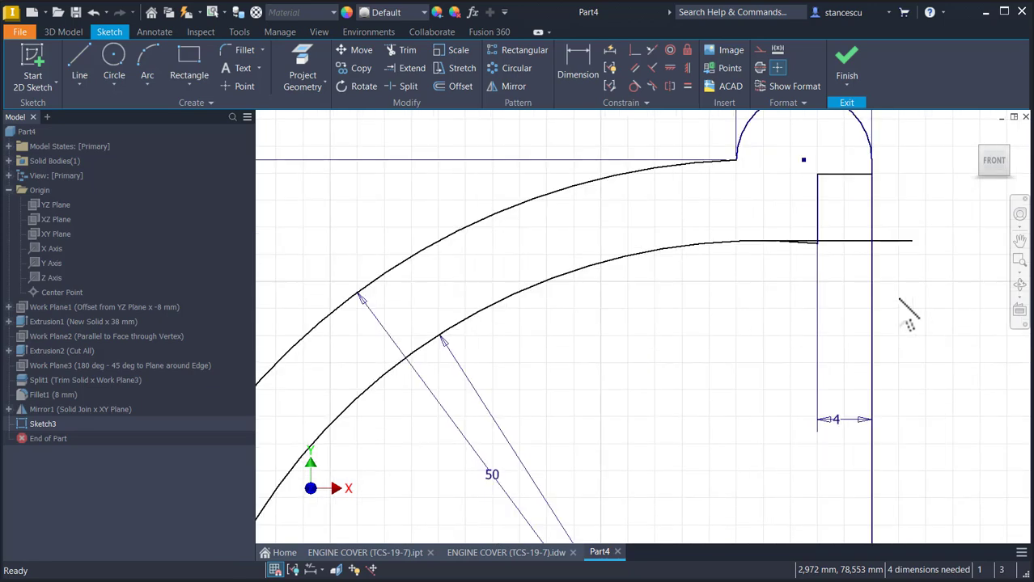
{"action": "middle_click_drag", "start_coordinate": [843, 301], "coordinate": [793, 385]}
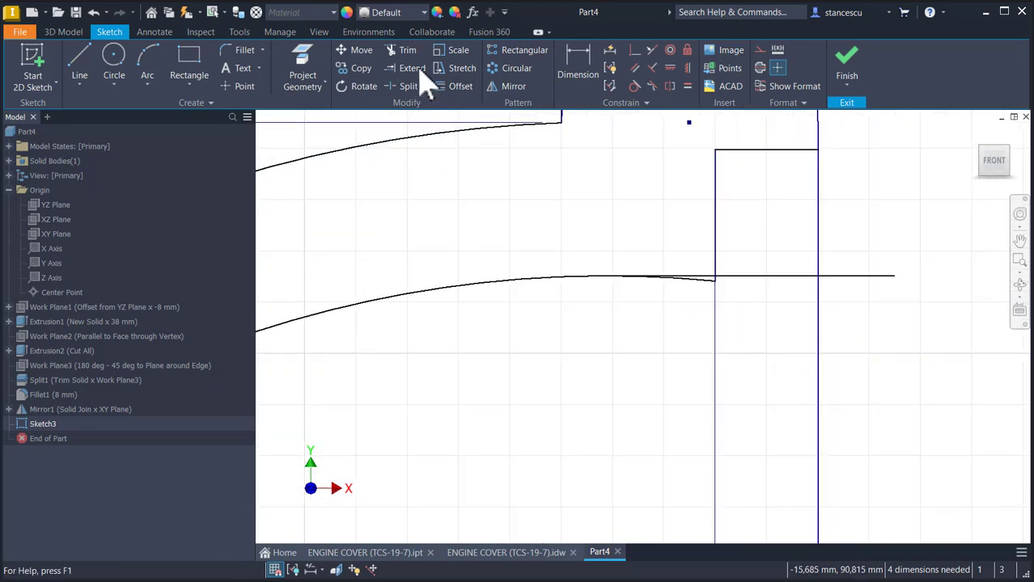
{"action": "left_click", "coordinate": [407, 50]}
{"action": "left_click", "coordinate": [845, 277]}
{"action": "left_click", "coordinate": [787, 275]}
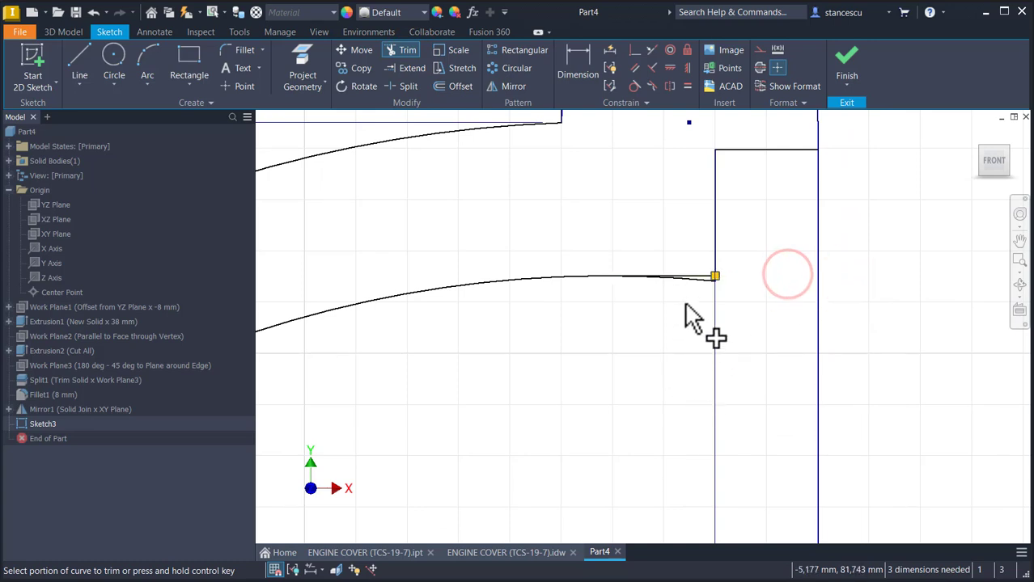
{"action": "left_click", "coordinate": [696, 283]}
{"action": "scroll", "coordinate": [710, 293], "scroll_direction": "up", "scroll_amount": 2}
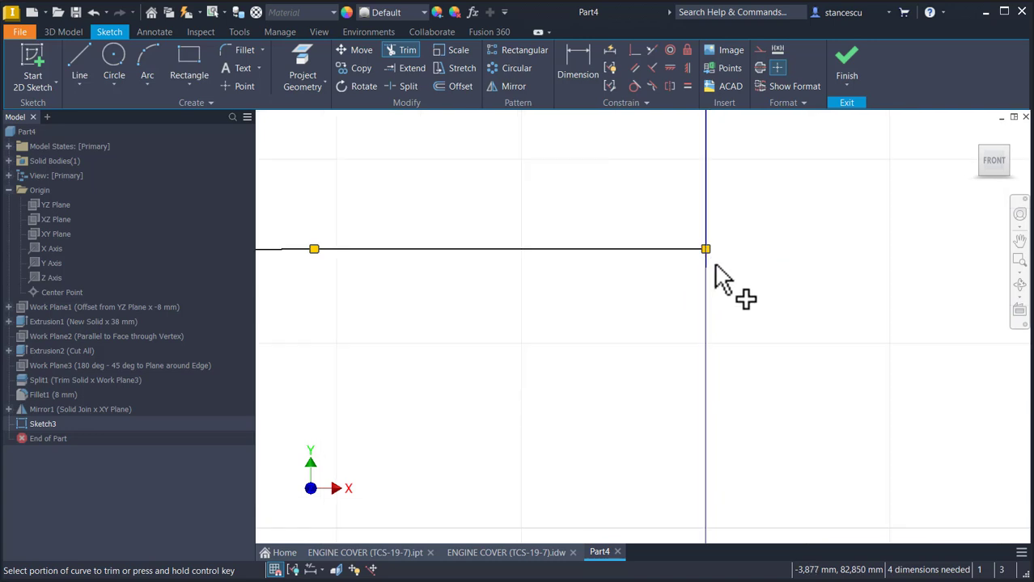
{"action": "left_click", "coordinate": [705, 257]}
{"action": "scroll", "coordinate": [779, 296], "scroll_direction": "down", "scroll_amount": 4}
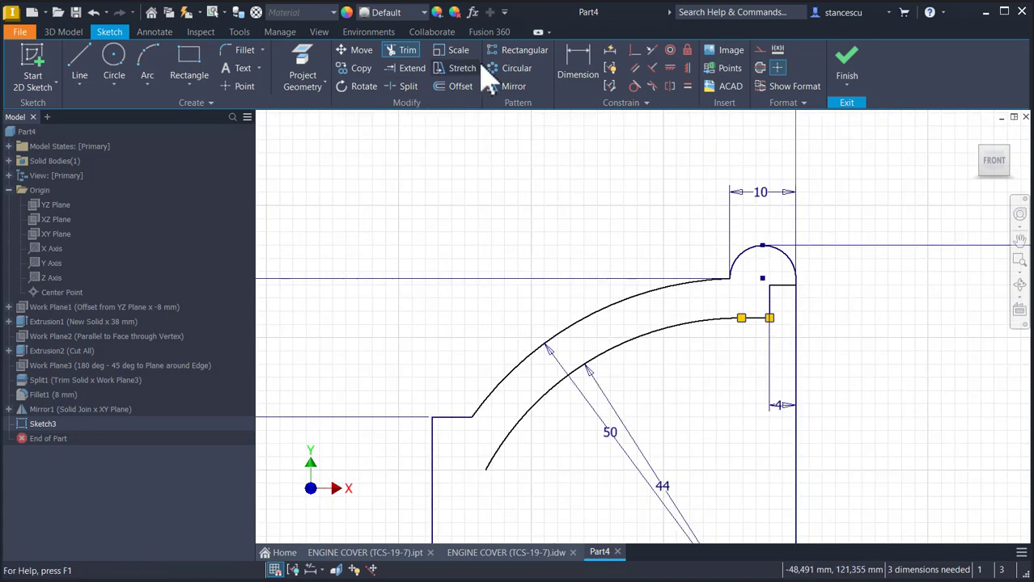
Dimension the short horizontal line tangent to the 44 mm arc from the centerline as a 166 mm diameter
{"action": "left_click", "coordinate": [576, 66]}
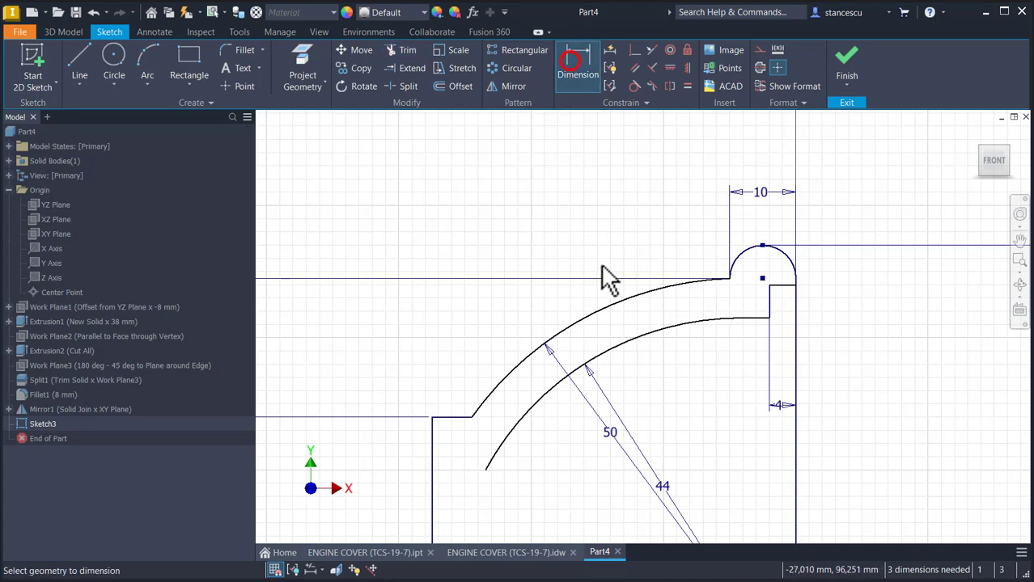
{"action": "scroll", "coordinate": [769, 331], "scroll_direction": "up", "scroll_amount": 2}
{"action": "left_click", "coordinate": [774, 314]}
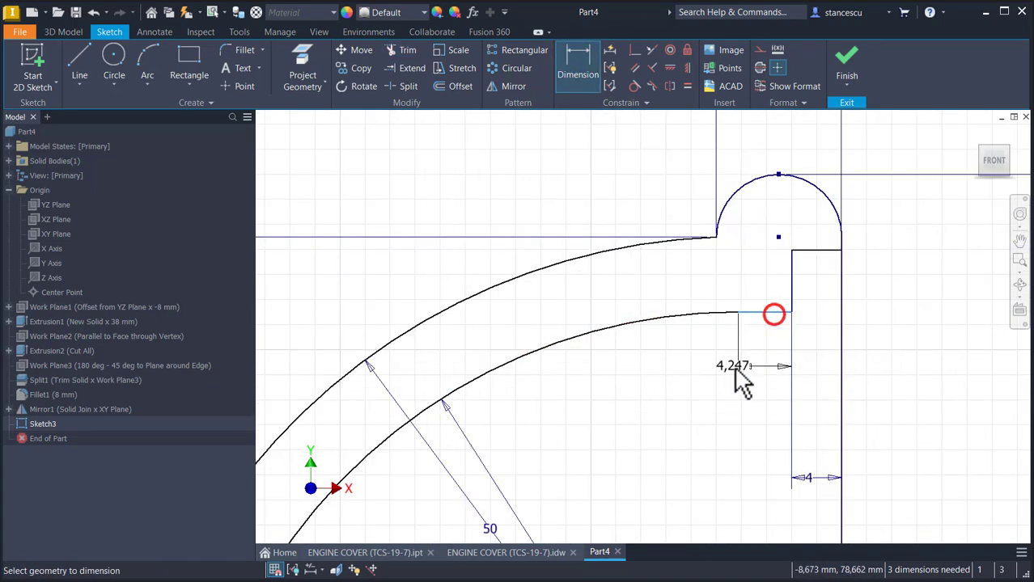
{"action": "scroll", "coordinate": [737, 388], "scroll_direction": "down", "scroll_amount": 3}
{"action": "middle_click_drag", "start_coordinate": [733, 398], "coordinate": [713, 265]}
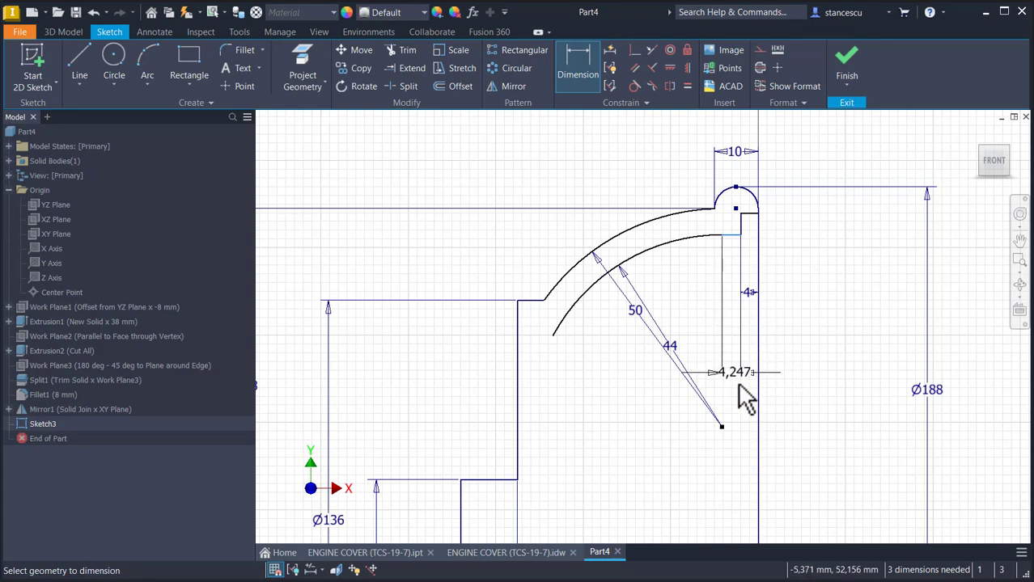
{"action": "middle_click_drag", "start_coordinate": [728, 482], "coordinate": [729, 346]}
{"action": "left_click", "coordinate": [725, 465]}
{"action": "left_click", "coordinate": [855, 366]}
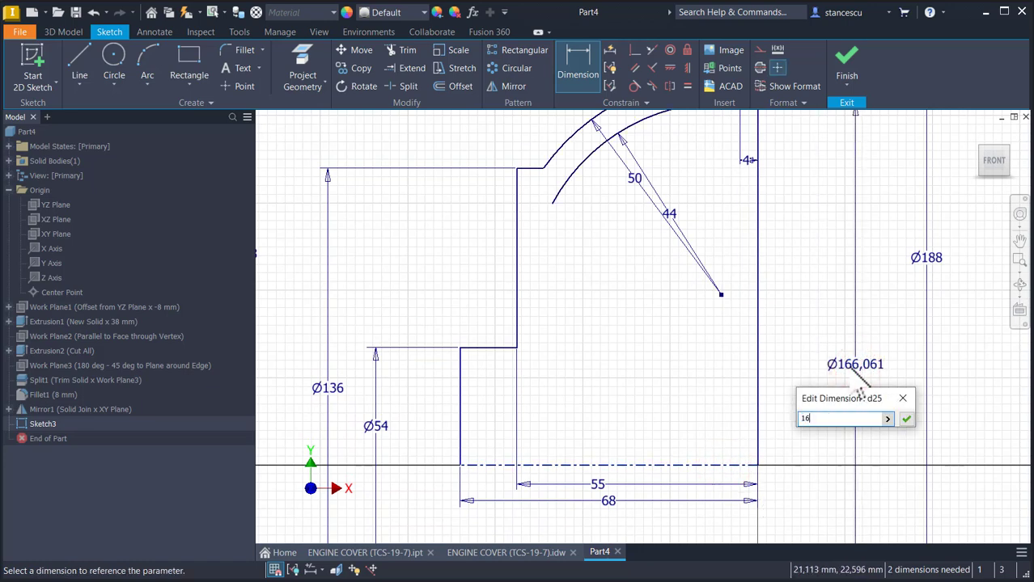
{"action": "key", "text": "Return"}
Dimension the upper horizontal line of the small step below the rim arc from the centerline as a 176 mm diameter
{"action": "scroll", "coordinate": [793, 307], "scroll_direction": "down", "scroll_amount": 2}
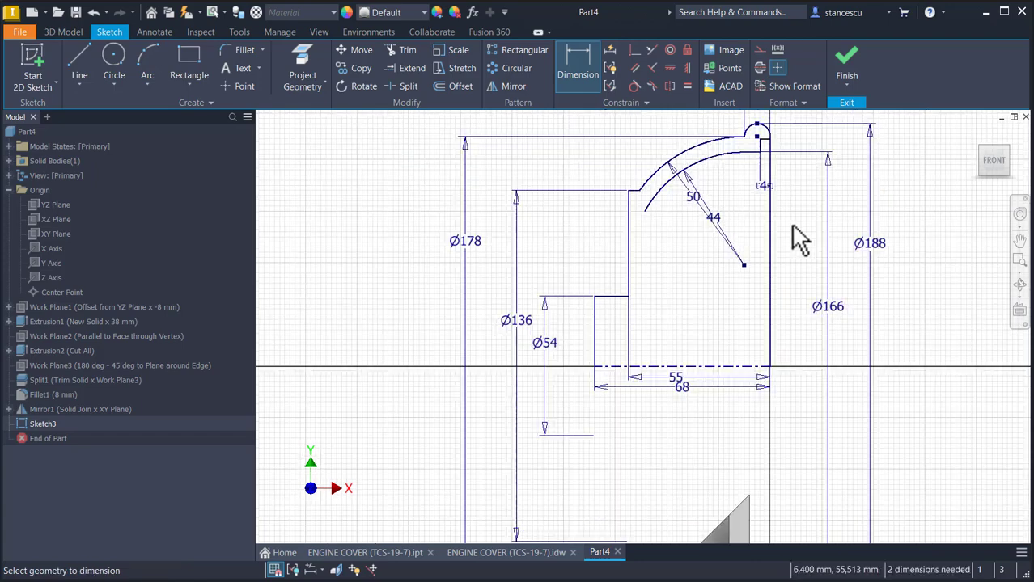
{"action": "scroll", "coordinate": [780, 273], "scroll_direction": "up", "scroll_amount": 3}
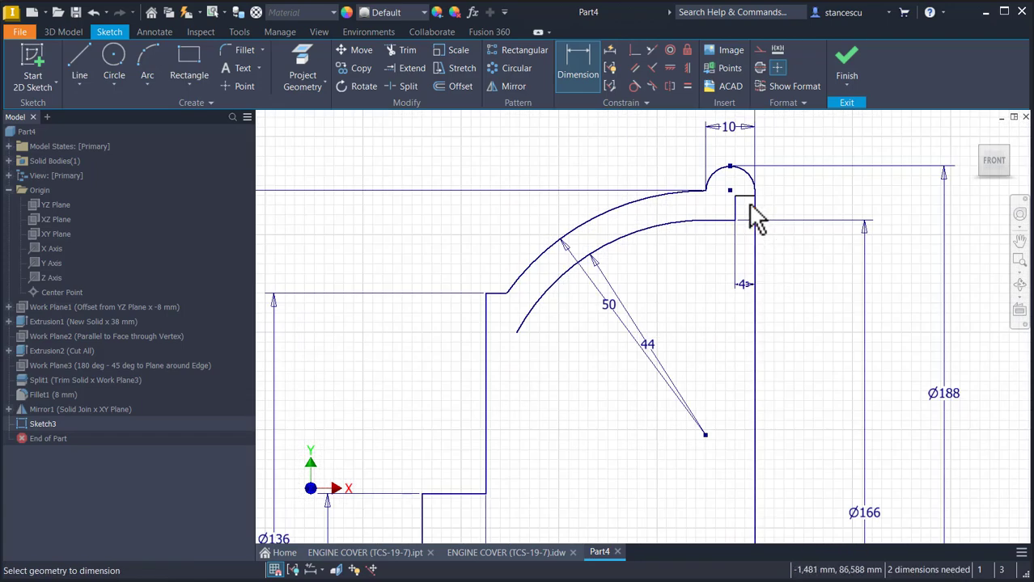
{"action": "scroll", "coordinate": [754, 217], "scroll_direction": "up", "scroll_amount": 2}
{"action": "left_click", "coordinate": [752, 193]}
{"action": "scroll", "coordinate": [869, 247], "scroll_direction": "down", "scroll_amount": 2}
{"action": "middle_click_drag", "start_coordinate": [904, 306], "coordinate": [722, 230]}
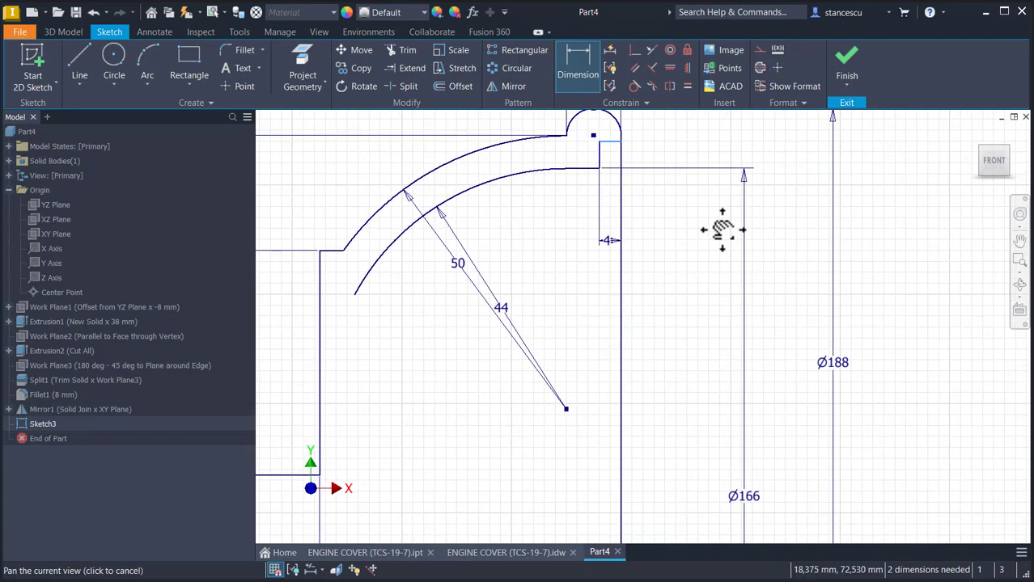
{"action": "scroll", "coordinate": [754, 344], "scroll_direction": "down", "scroll_amount": 2}
{"action": "middle_click_drag", "start_coordinate": [756, 338], "coordinate": [775, 230]}
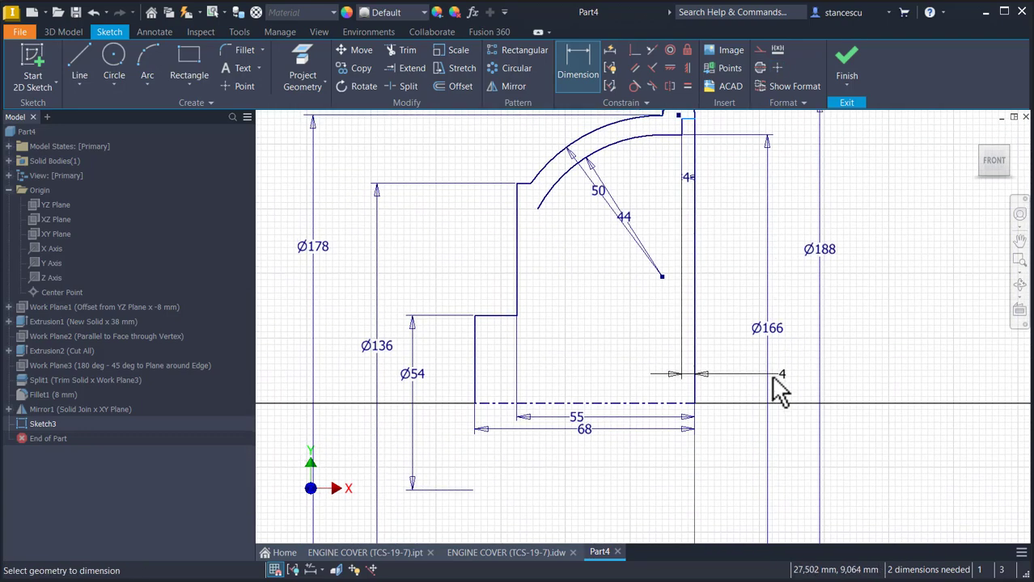
{"action": "left_click", "coordinate": [684, 403]}
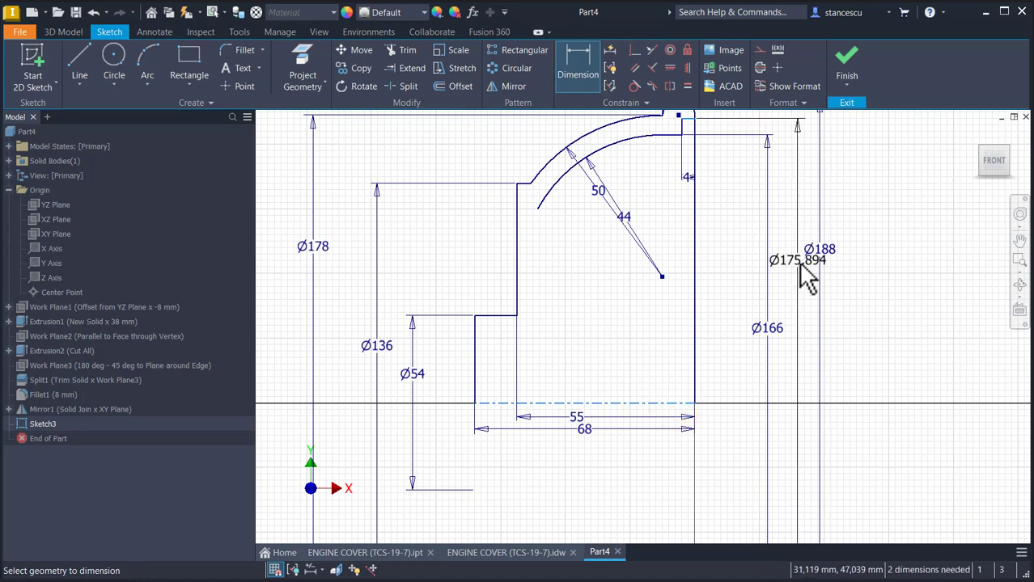
{"action": "left_click", "coordinate": [797, 290]}
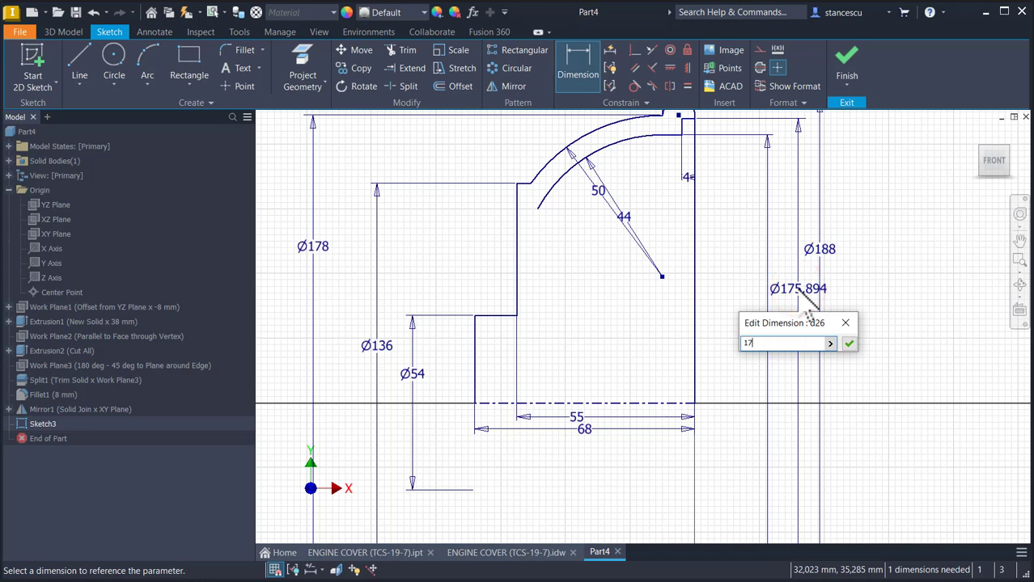
{"action": "key", "text": "Return"}
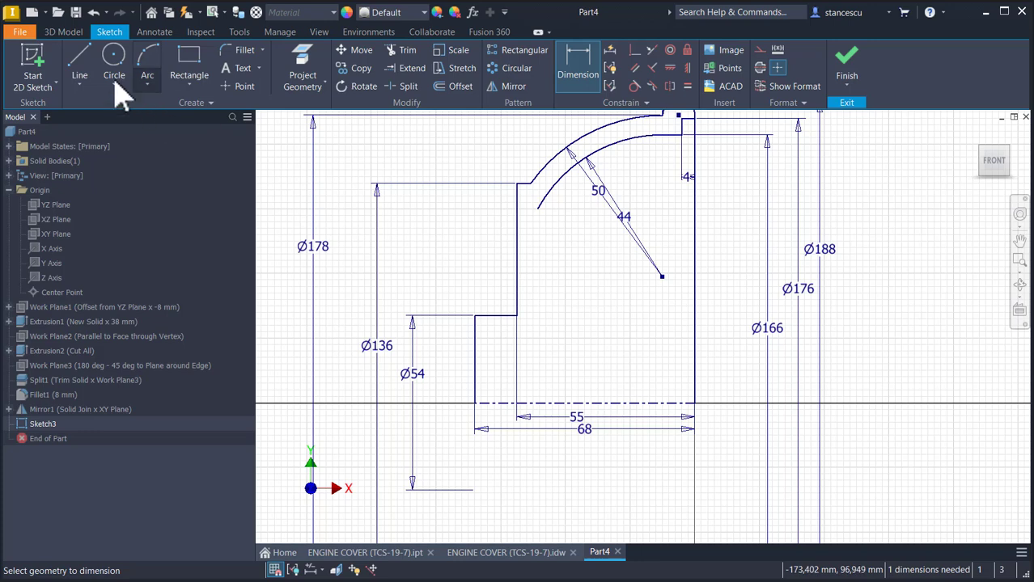
Draw a vertical line from the lower end of the 44 mm arc down to the centerline
{"action": "left_click", "coordinate": [79, 58]}
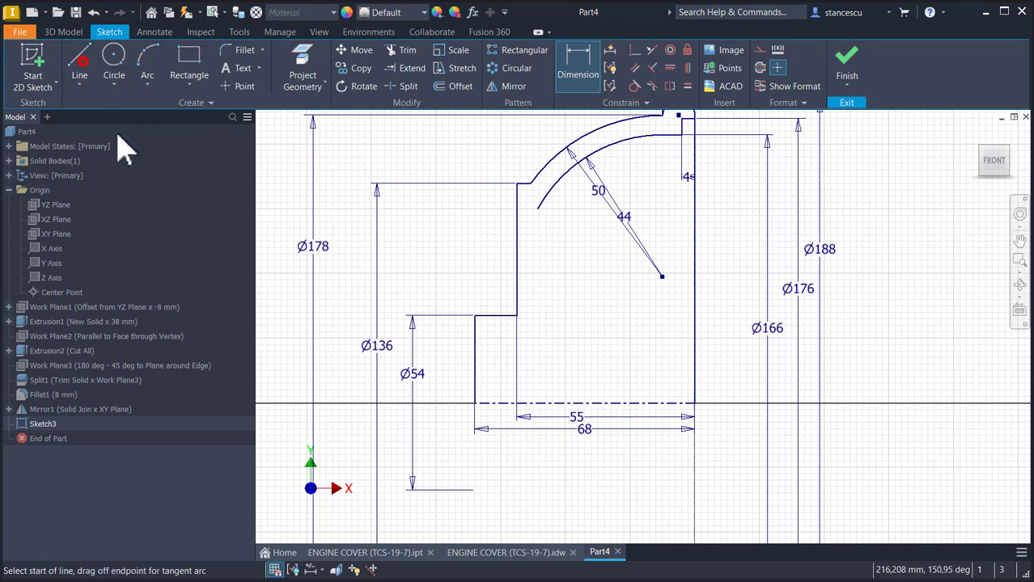
{"action": "left_click", "coordinate": [537, 209]}
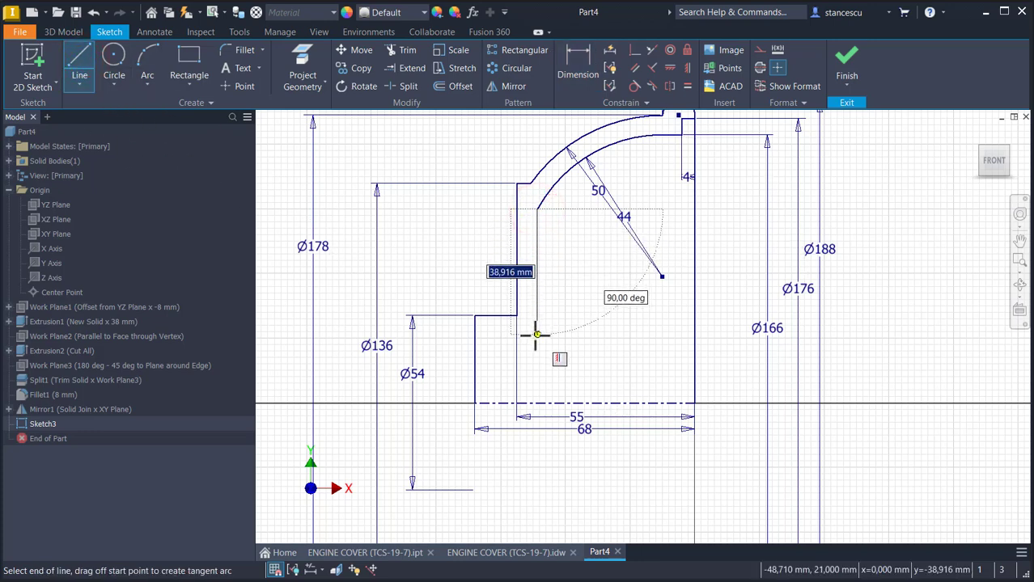
{"action": "double_click", "coordinate": [537, 402]}
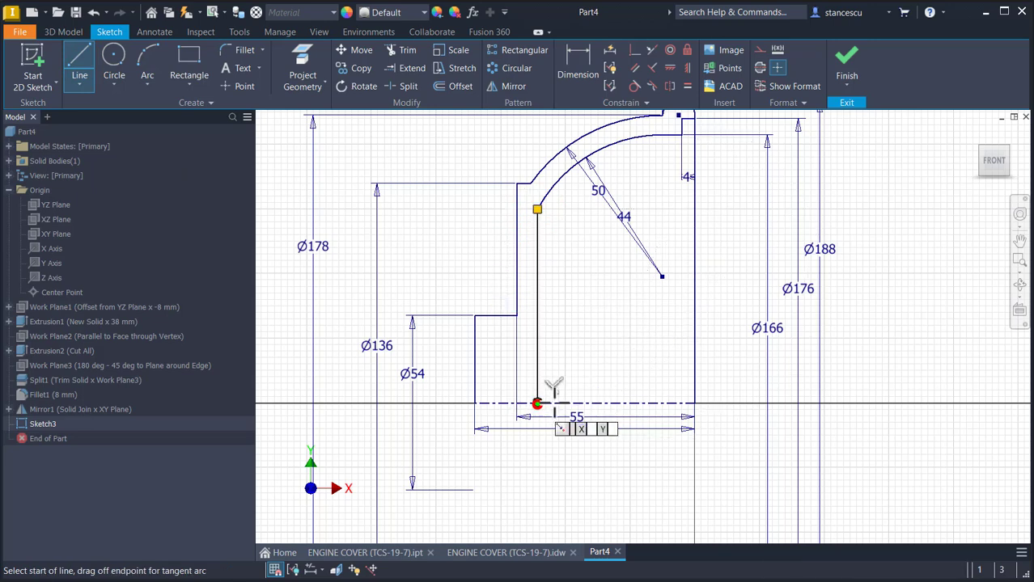
{"action": "key", "text": "Escape"}
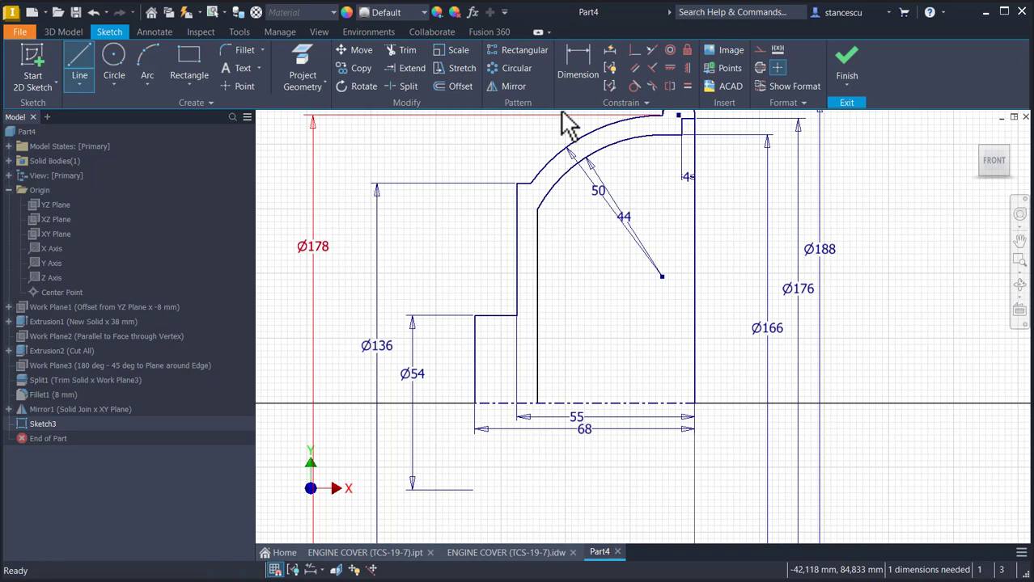
Dimension the gap between the outer vertical wall line and the new inner vertical line as 6 mm
{"action": "left_click", "coordinate": [579, 78]}
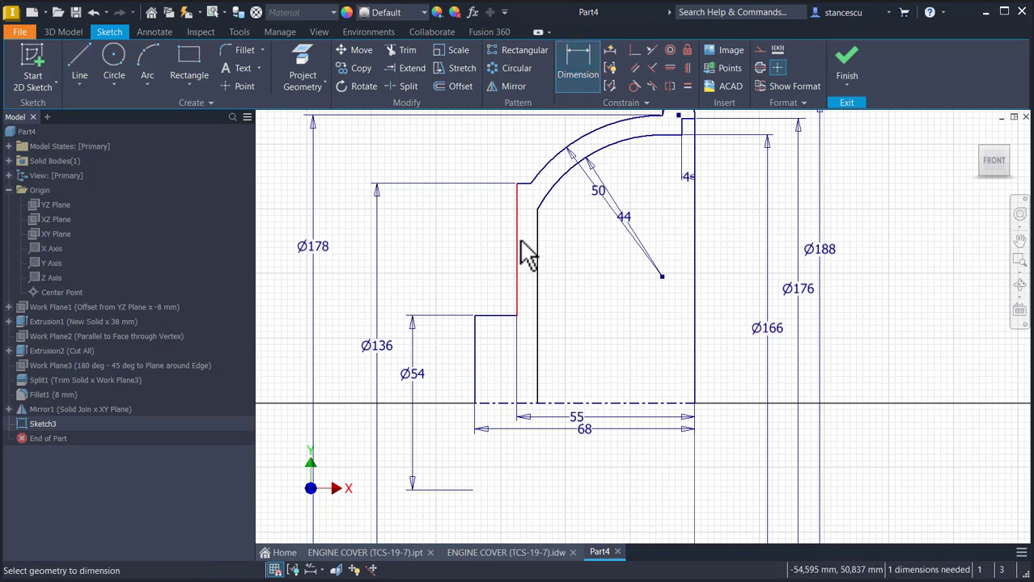
{"action": "left_click", "coordinate": [517, 236]}
{"action": "left_click", "coordinate": [535, 247]}
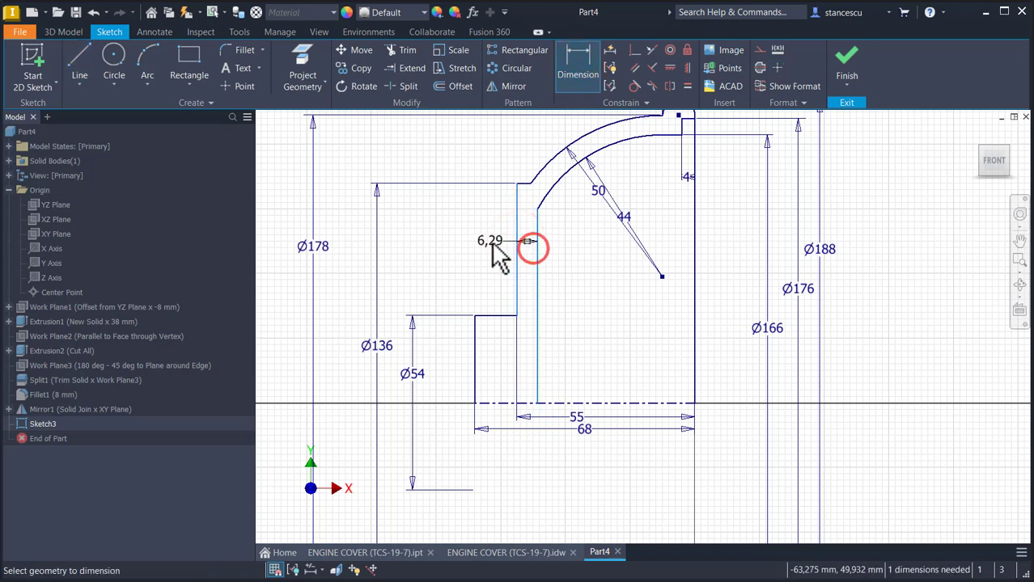
{"action": "left_click", "coordinate": [489, 241]}
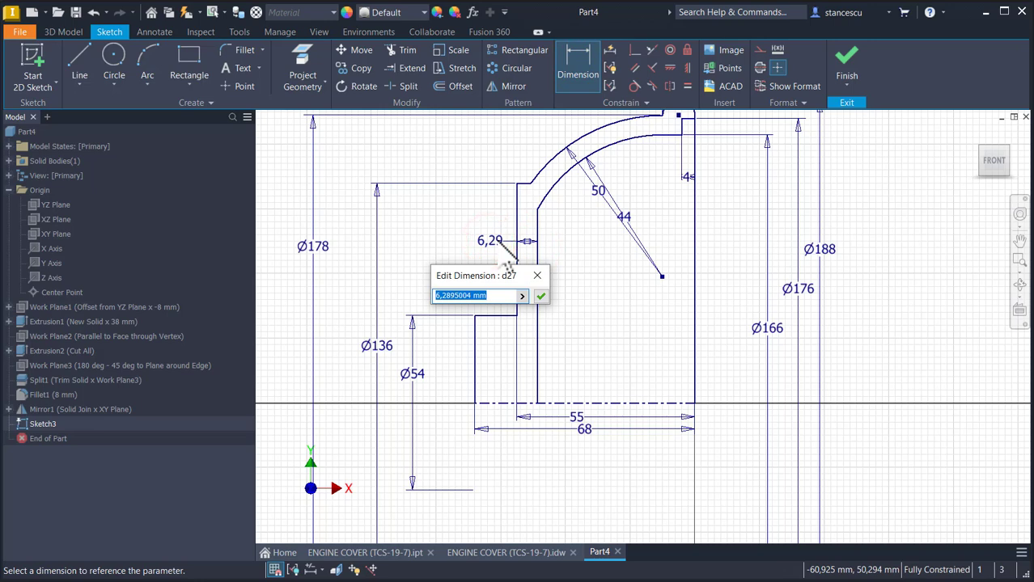
{"action": "key", "text": "Return"}
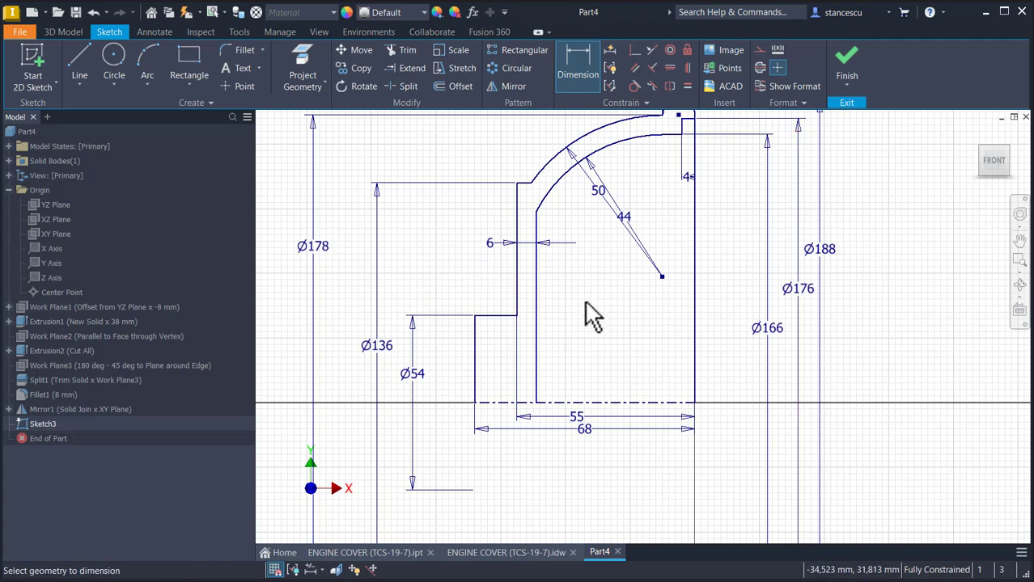
Convert the inner wall contour, including the small step, the 44 mm arc and the inner vertical line, to construction geometry
{"action": "middle_click_drag", "start_coordinate": [595, 308], "coordinate": [603, 346]}
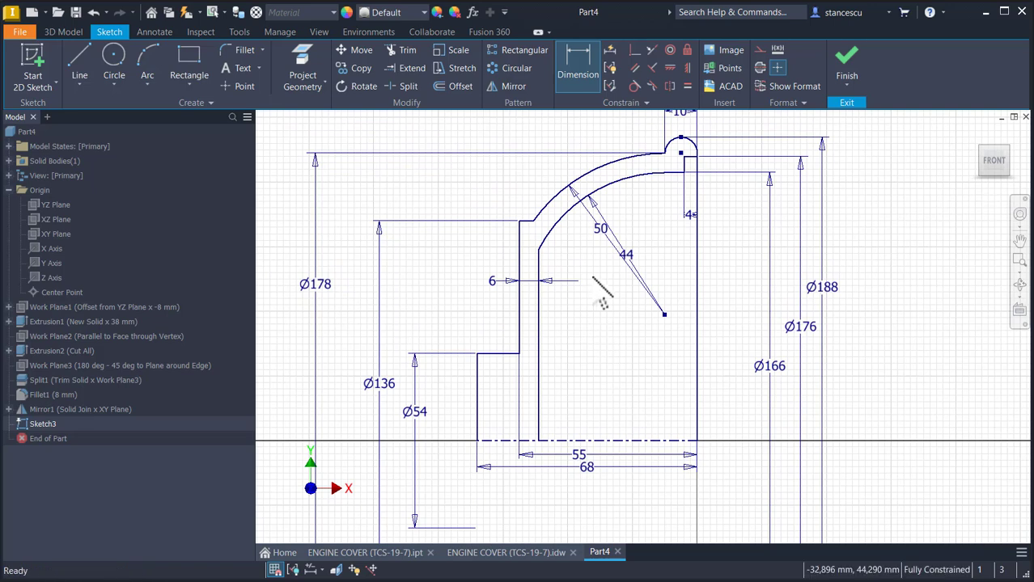
{"action": "key", "text": "Escape"}
{"action": "left_click_drag", "start_coordinate": [722, 148], "coordinate": [676, 185]}
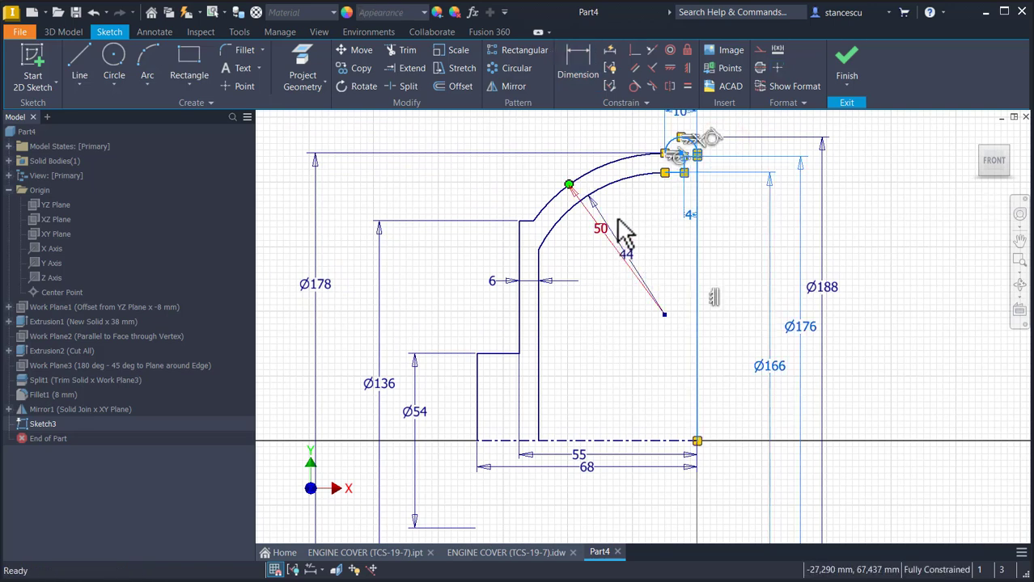
{"action": "left_click", "coordinate": [613, 187], "text": "ctrl"}
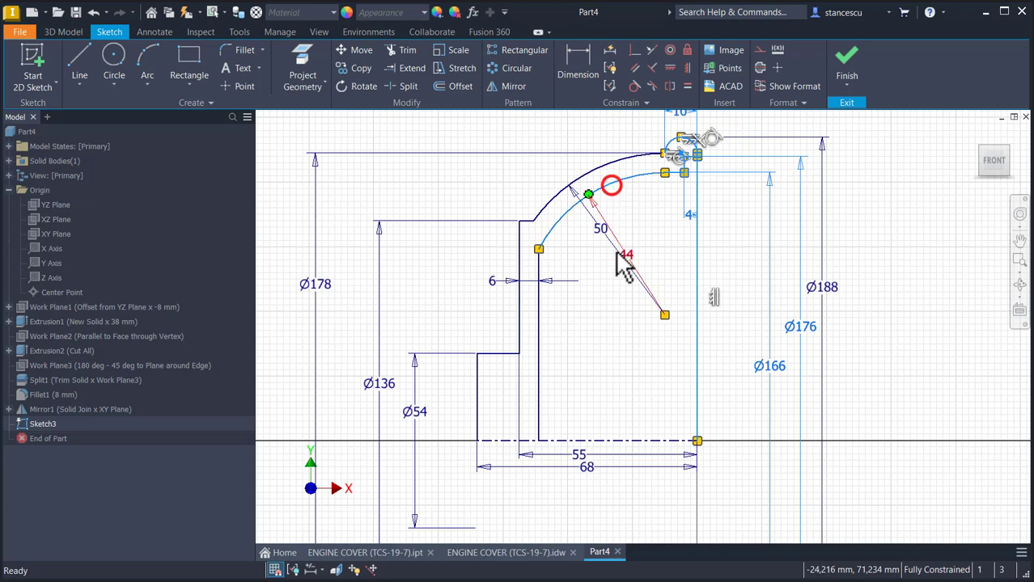
{"action": "left_click", "coordinate": [541, 308], "text": "ctrl"}
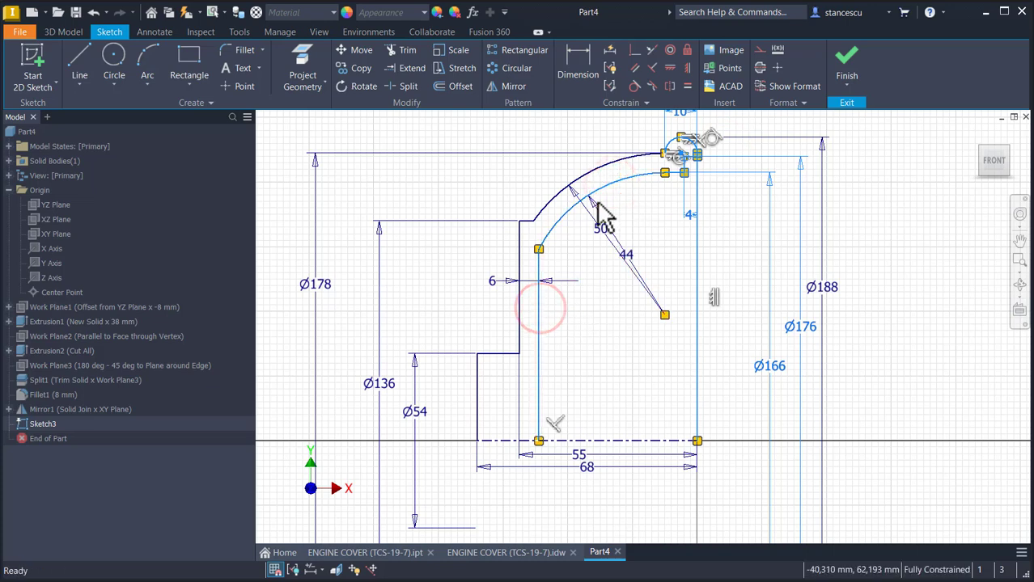
{"action": "left_click", "coordinate": [760, 50]}
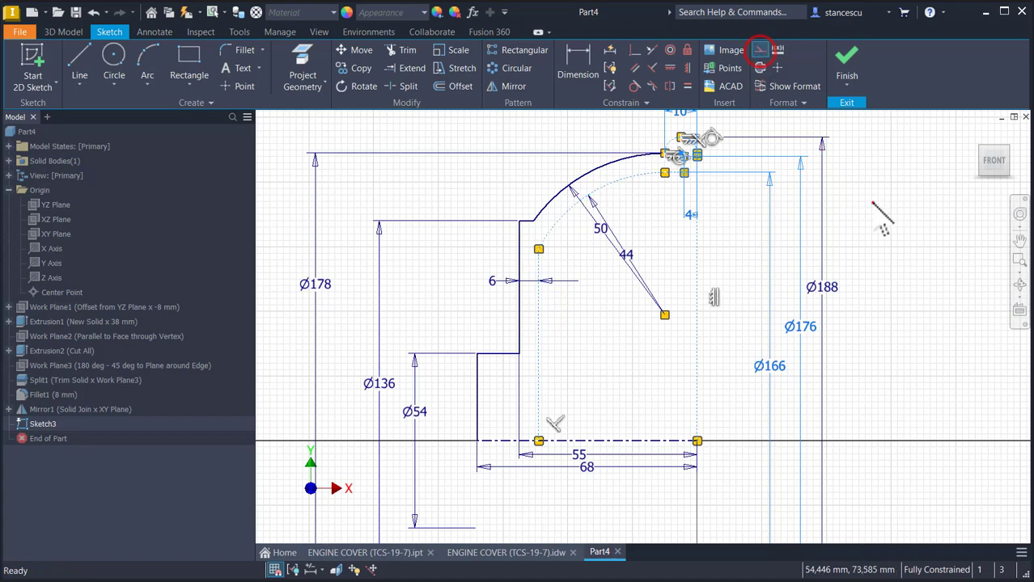
{"action": "left_click", "coordinate": [872, 202]}
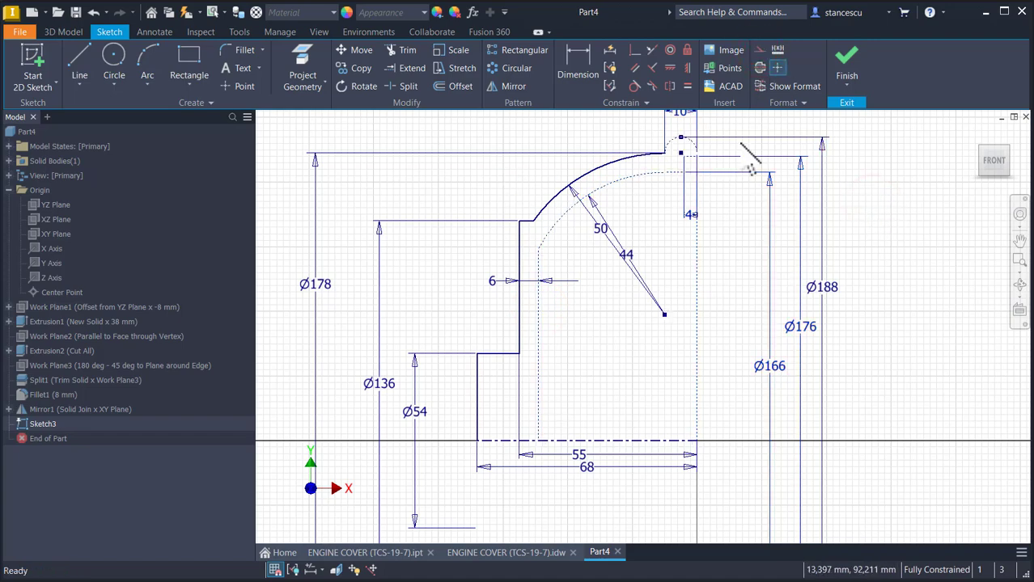
Change the rim arc and the long vertical line below it back from construction to normal geometry
{"action": "scroll", "coordinate": [740, 146], "scroll_direction": "up", "scroll_amount": 5}
{"action": "left_click_drag", "start_coordinate": [693, 209], "coordinate": [647, 267]}
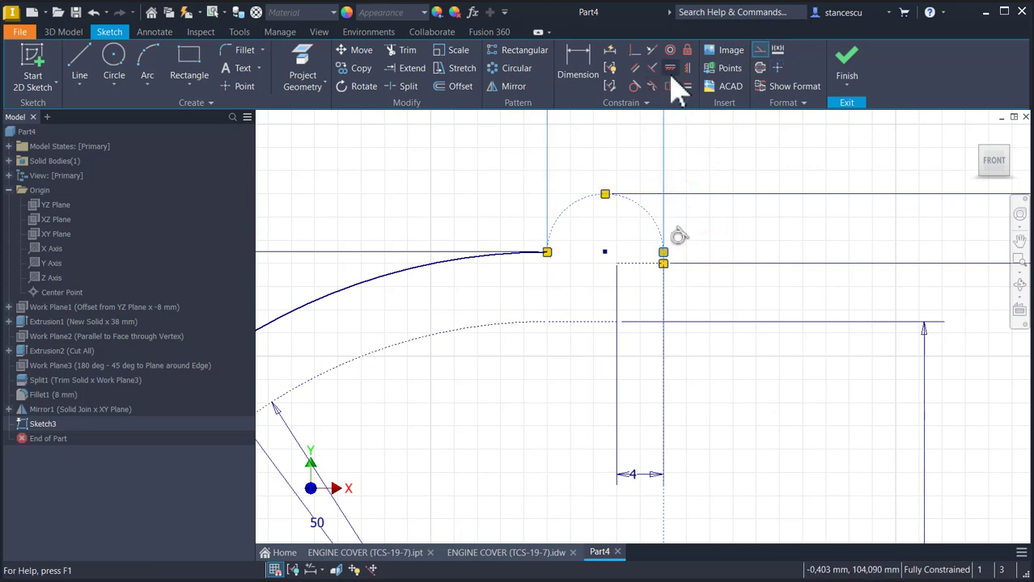
{"action": "left_click", "coordinate": [757, 50]}
{"action": "left_click", "coordinate": [749, 199]}
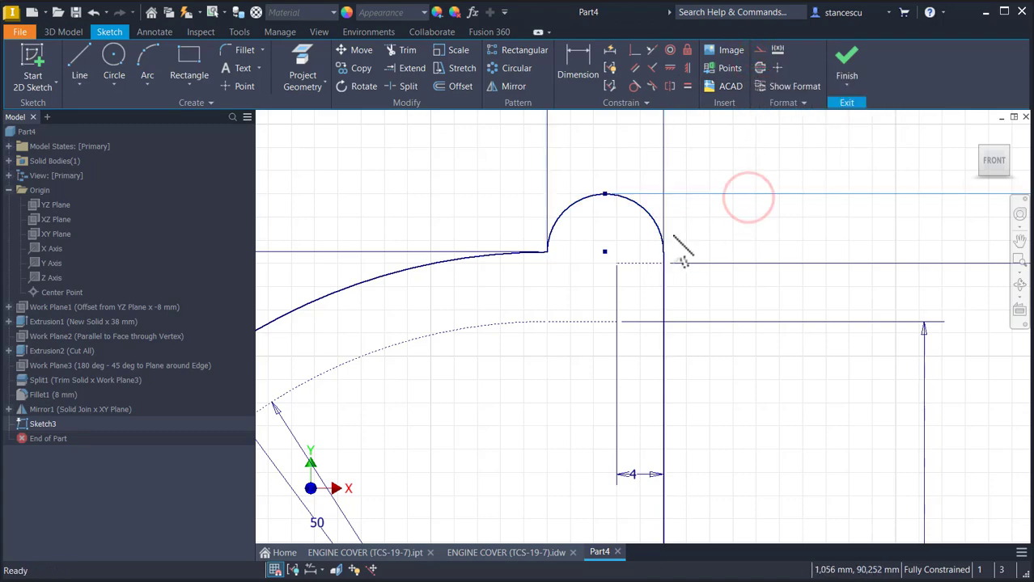
{"action": "key", "text": "Home"}
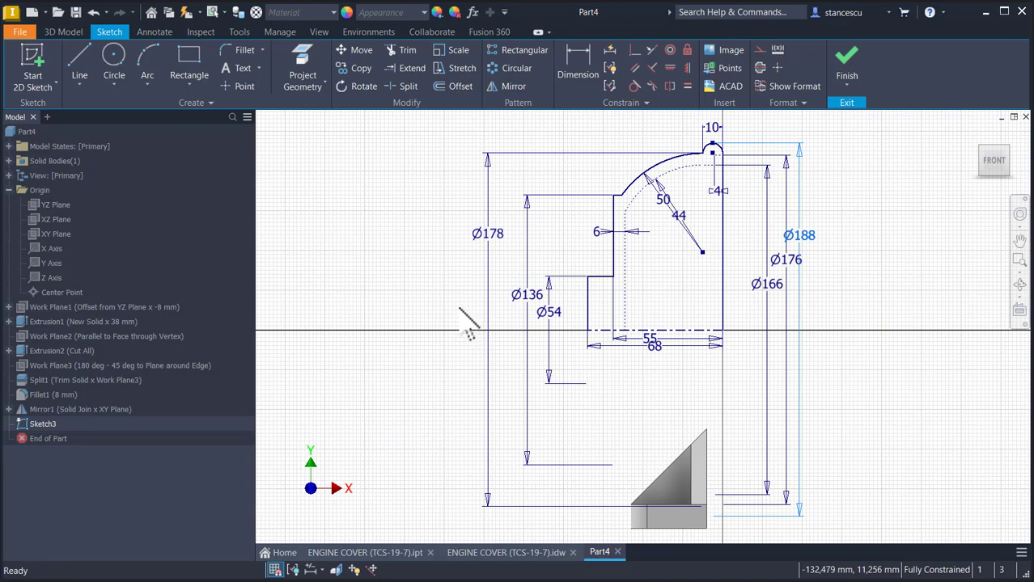
Finish the sketch and revolve the closed outer profile a full turn about the centerline, joining it to the feet
{"action": "left_click", "coordinate": [846, 66]}
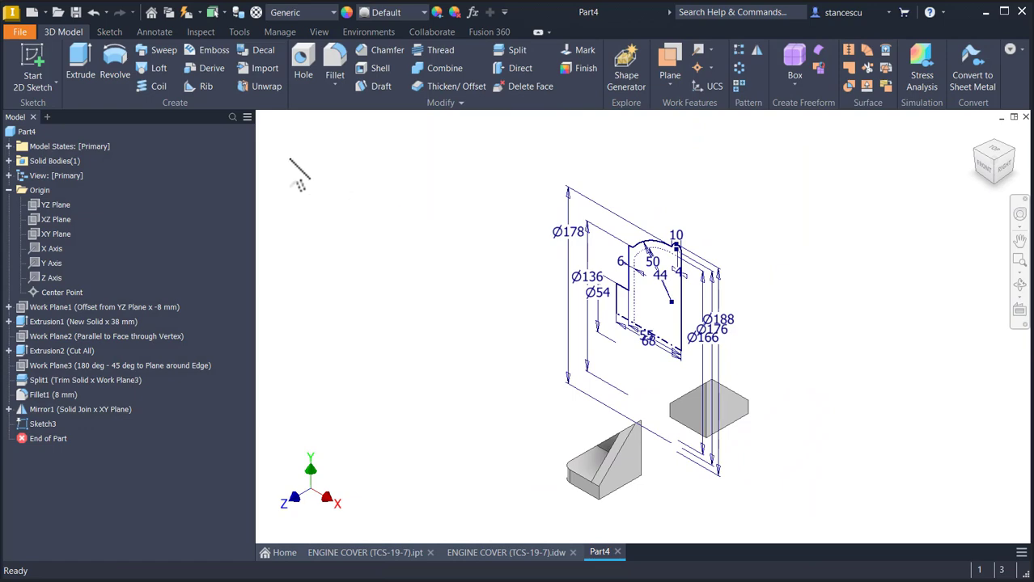
{"action": "left_click", "coordinate": [121, 68]}
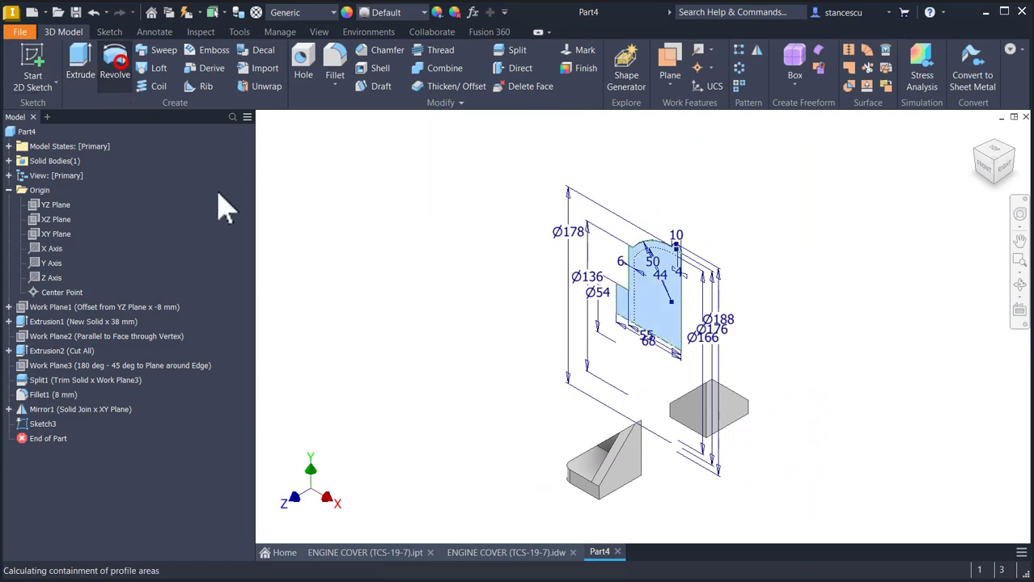
{"action": "middle_click_drag", "start_coordinate": [389, 328], "coordinate": [377, 405], "text": "shift"}
{"action": "left_click", "coordinate": [287, 341]}
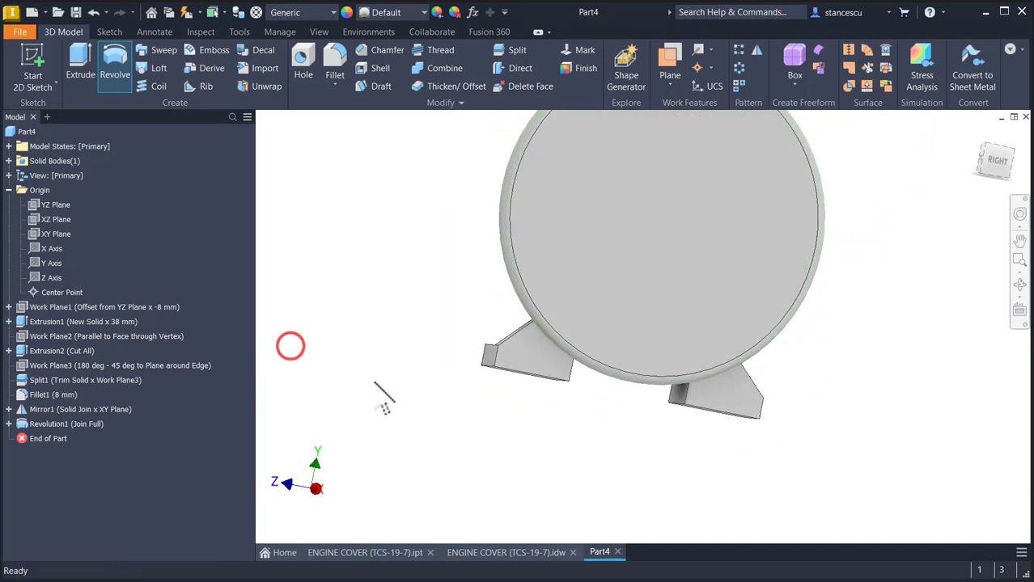
{"action": "key", "text": "F6"}
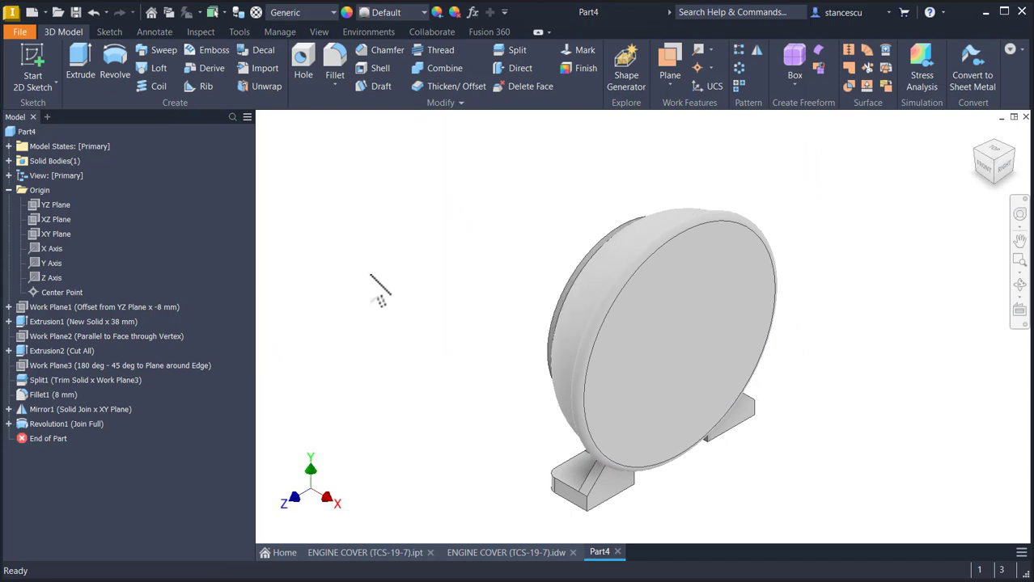
{"action": "left_click", "coordinate": [468, 435]}
Examine the screw bosses on the finished ENGINE COVER model, and read their position, length and diameter dimensions in the drawing's section and front views
{"action": "left_click", "coordinate": [376, 553]}
{"action": "middle_click_drag", "start_coordinate": [456, 441], "coordinate": [508, 439], "text": "shift"}
{"action": "key", "text": "F6"}
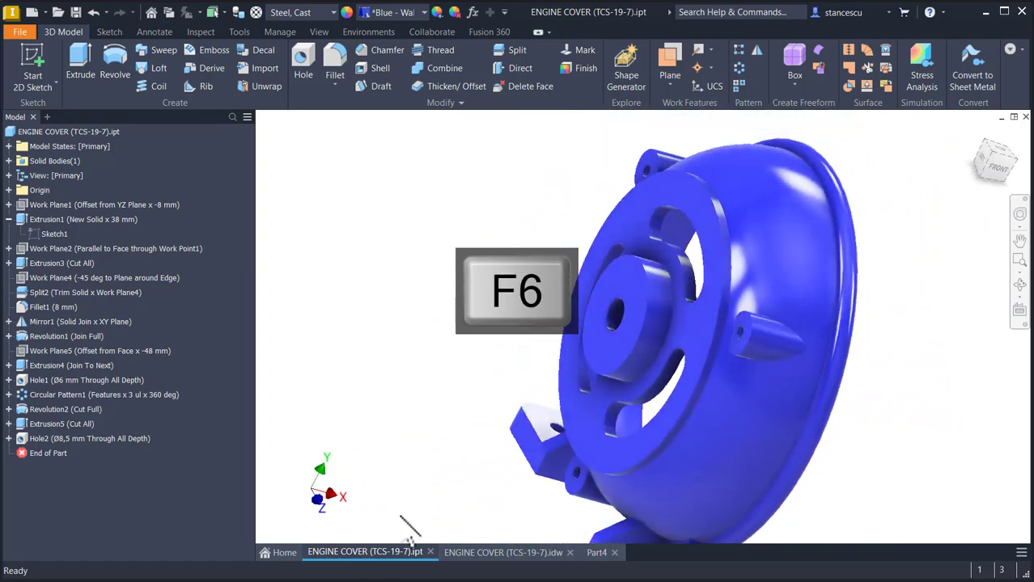
{"action": "left_click", "coordinate": [465, 554]}
{"action": "scroll", "coordinate": [697, 421], "scroll_direction": "down", "scroll_amount": 3}
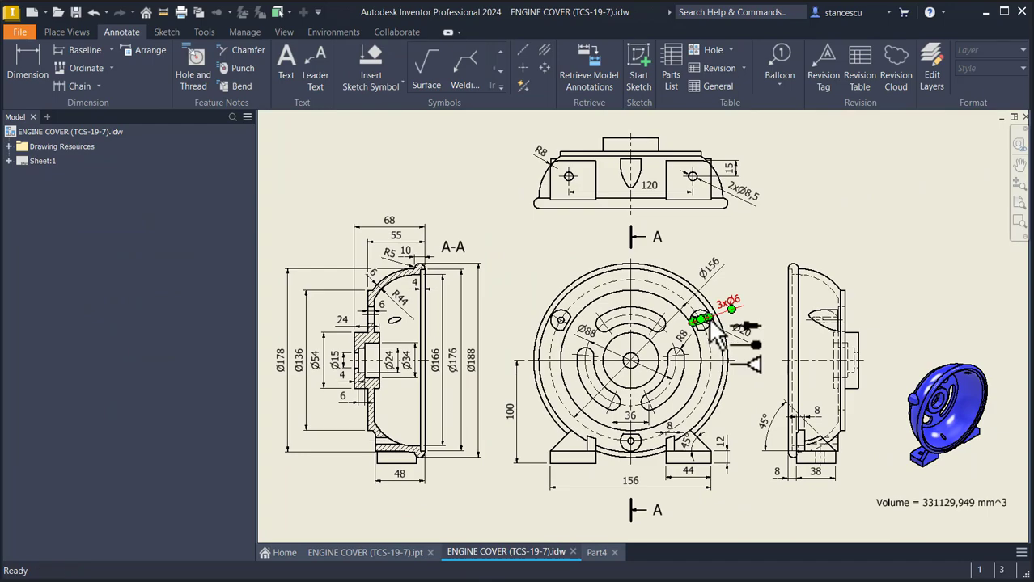
{"action": "scroll", "coordinate": [711, 330], "scroll_direction": "up", "scroll_amount": 3}
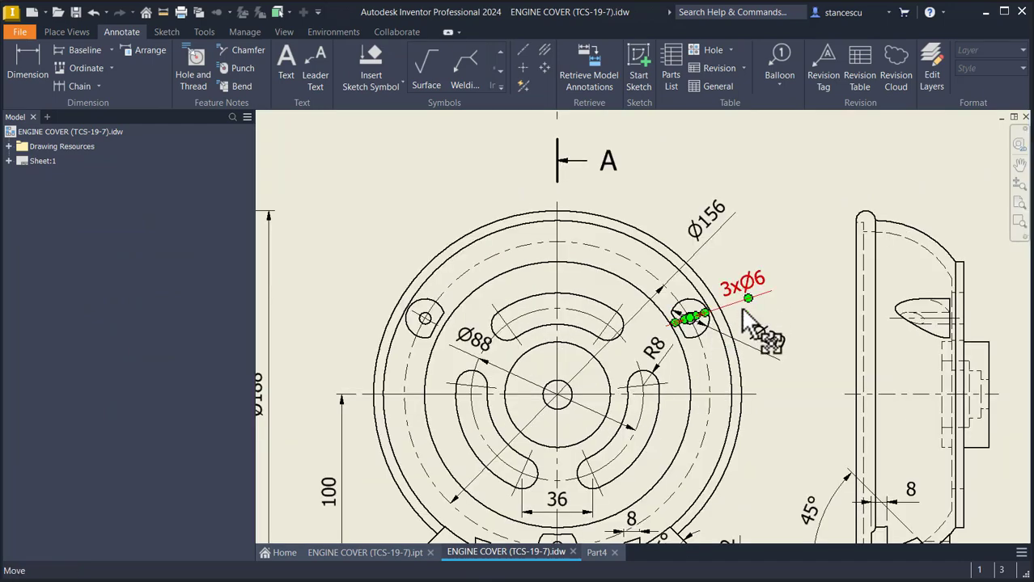
{"action": "middle_click", "coordinate": [535, 415]}
{"action": "middle_click", "coordinate": [536, 415]}
{"action": "scroll", "coordinate": [421, 457], "scroll_direction": "up", "scroll_amount": 5}
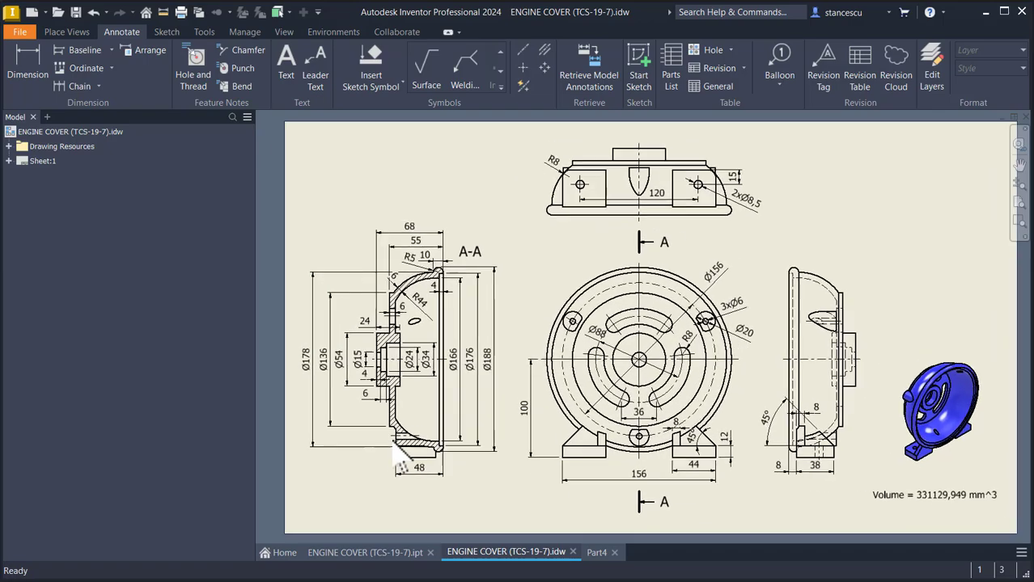
{"action": "scroll", "coordinate": [387, 503], "scroll_direction": "up", "scroll_amount": 1}
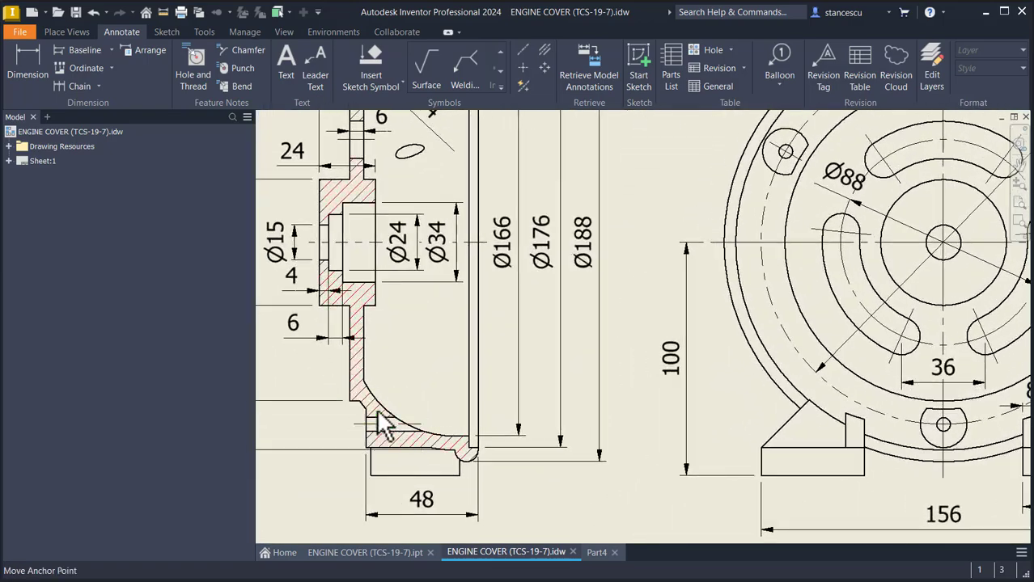
{"action": "scroll", "coordinate": [387, 503], "scroll_direction": "up", "scroll_amount": 1}
{"action": "left_click", "coordinate": [388, 504]}
{"action": "key", "text": "Escape"}
{"action": "scroll", "coordinate": [588, 492], "scroll_direction": "down", "scroll_amount": 2}
{"action": "scroll", "coordinate": [588, 491], "scroll_direction": "down", "scroll_amount": 1}
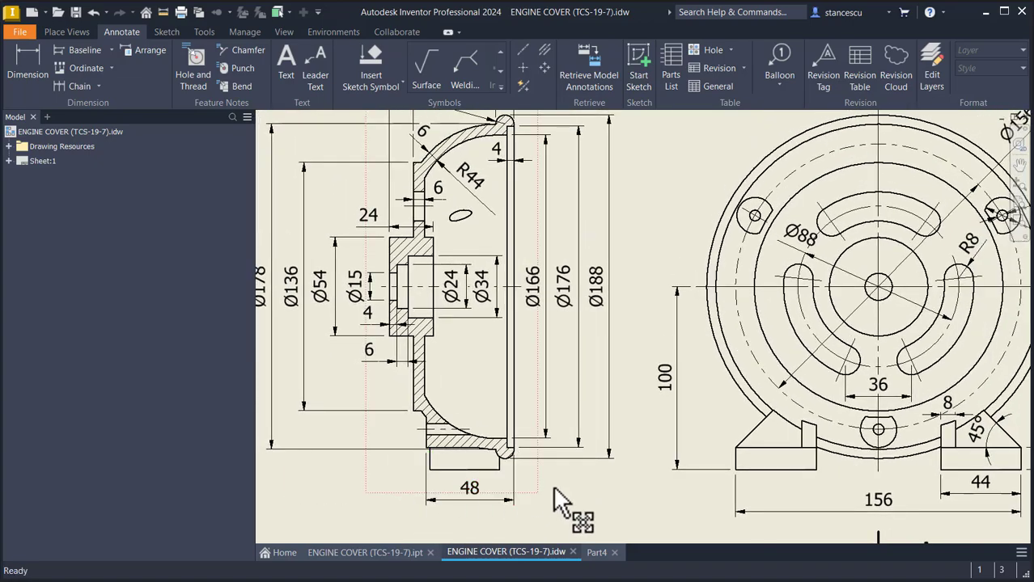
{"action": "scroll", "coordinate": [572, 479], "scroll_direction": "down", "scroll_amount": 1}
{"action": "scroll", "coordinate": [578, 491], "scroll_direction": "down", "scroll_amount": 2}
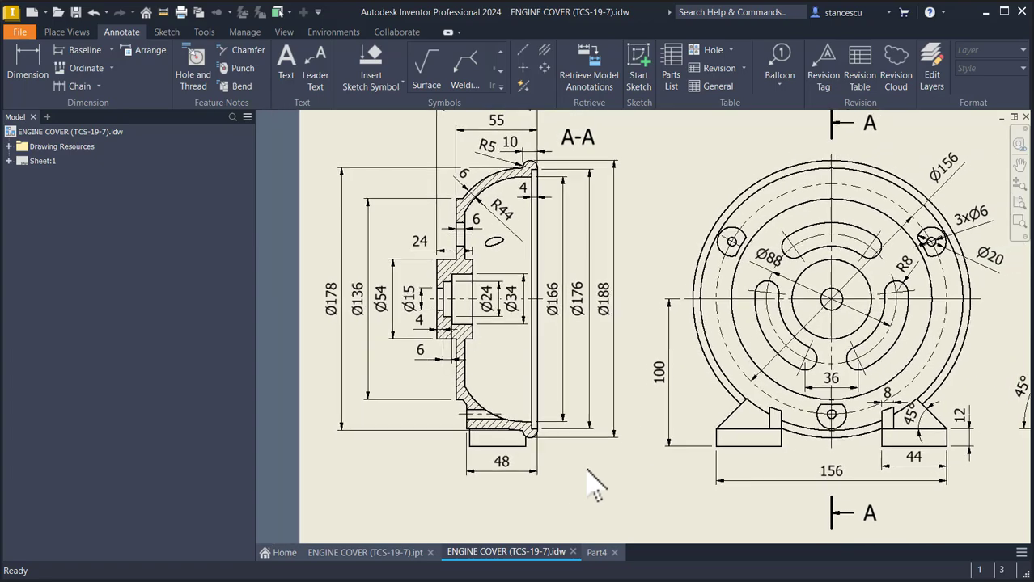
{"action": "scroll", "coordinate": [864, 336], "scroll_direction": "up", "scroll_amount": 3}
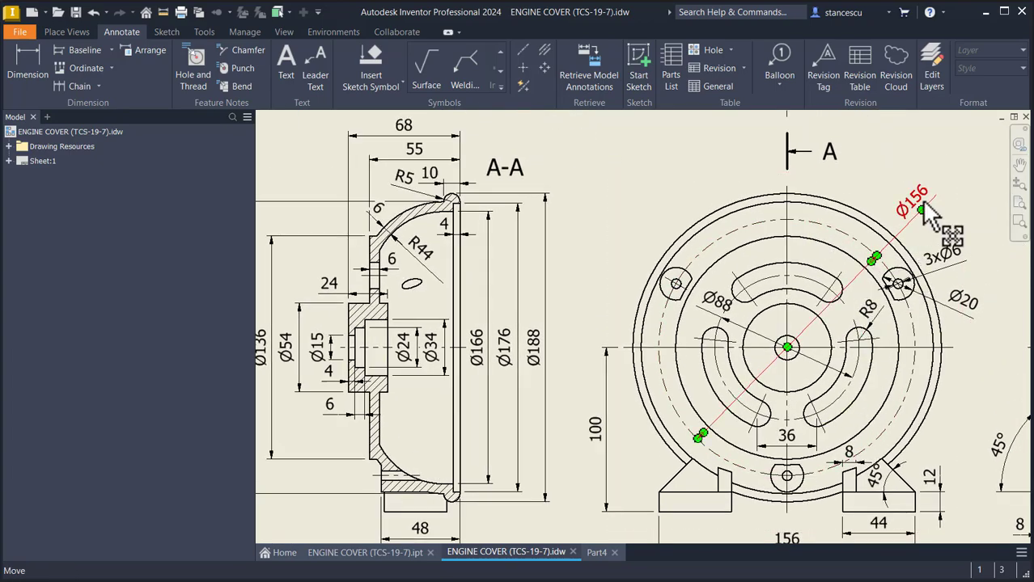
Switch to the Part4 model and create a work plane offset -48 mm from the cover's large flat circular face
{"action": "middle_click", "coordinate": [641, 391]}
{"action": "middle_click", "coordinate": [641, 392]}
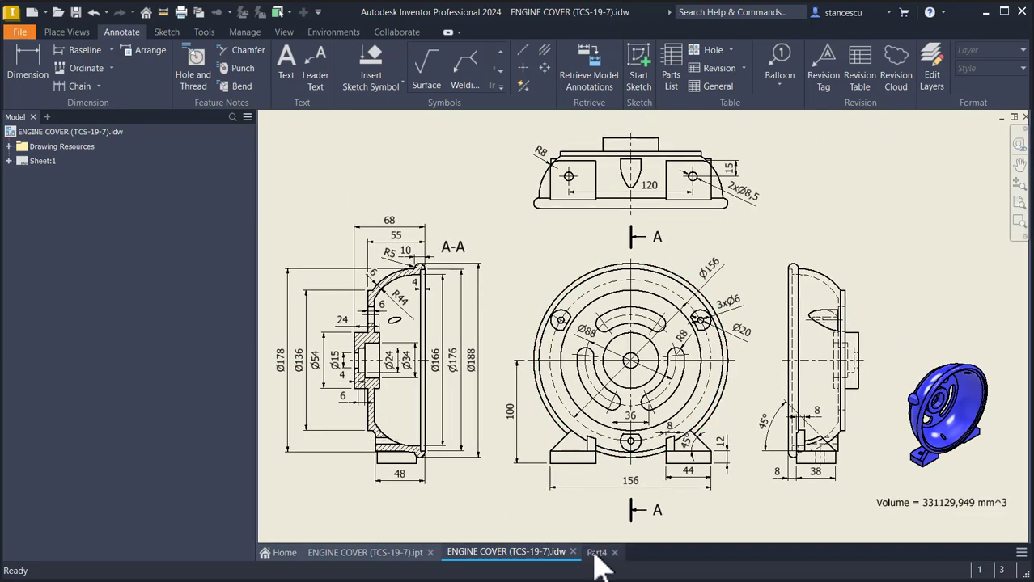
{"action": "left_click", "coordinate": [596, 553]}
{"action": "mouse_move", "coordinate": [446, 313]}
{"action": "middle_mouse_down", "text": "shift"}
{"action": "mouse_move", "coordinate": [460, 317]}
{"action": "mouse_move", "coordinate": [458, 331]}
{"action": "mouse_move", "coordinate": [443, 335]}
{"action": "mouse_move", "coordinate": [392, 165]}
{"action": "middle_mouse_up", "text": "shift"}
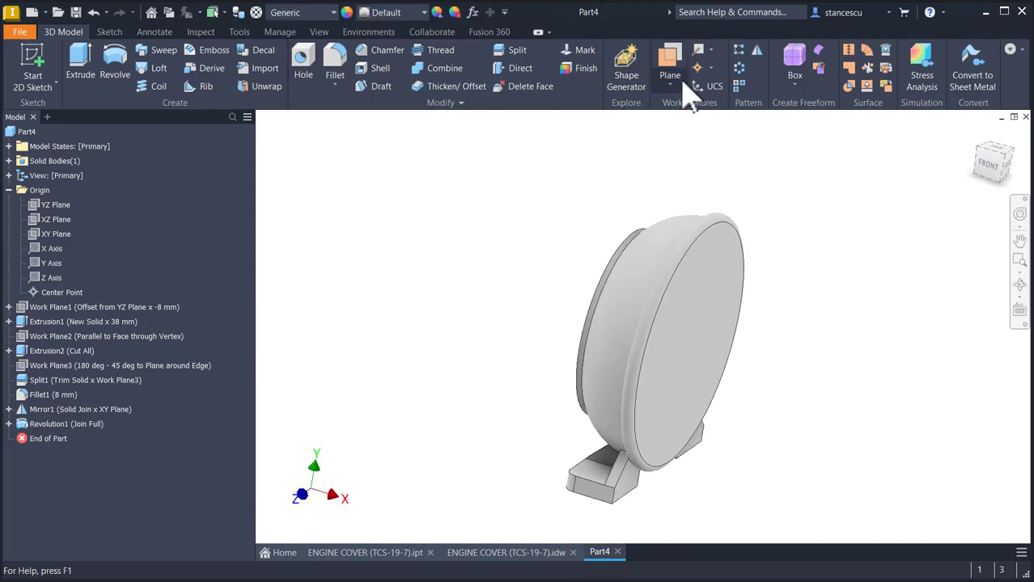
{"action": "left_click", "coordinate": [670, 57]}
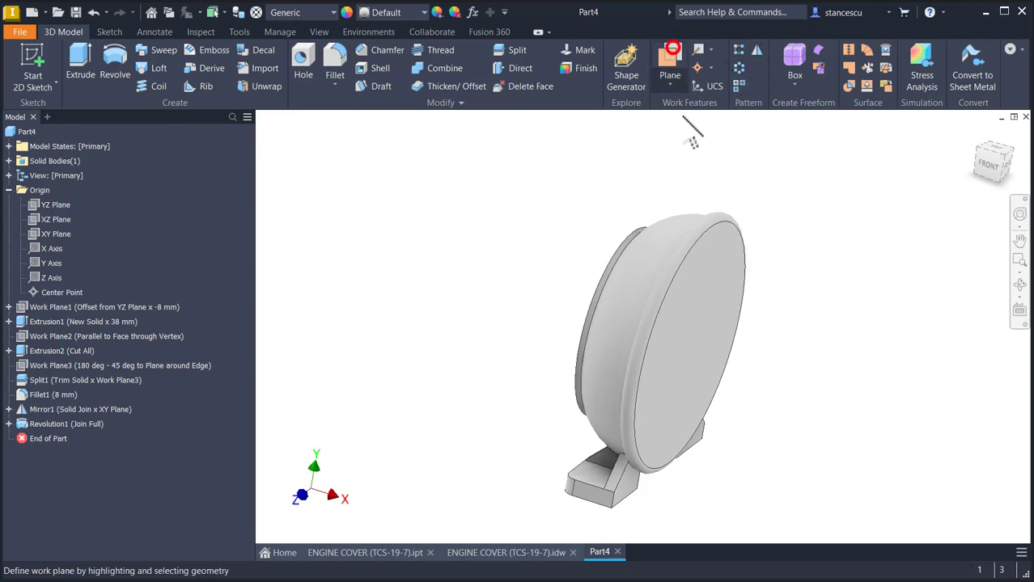
{"action": "left_click_drag", "start_coordinate": [679, 329], "coordinate": [645, 338]}
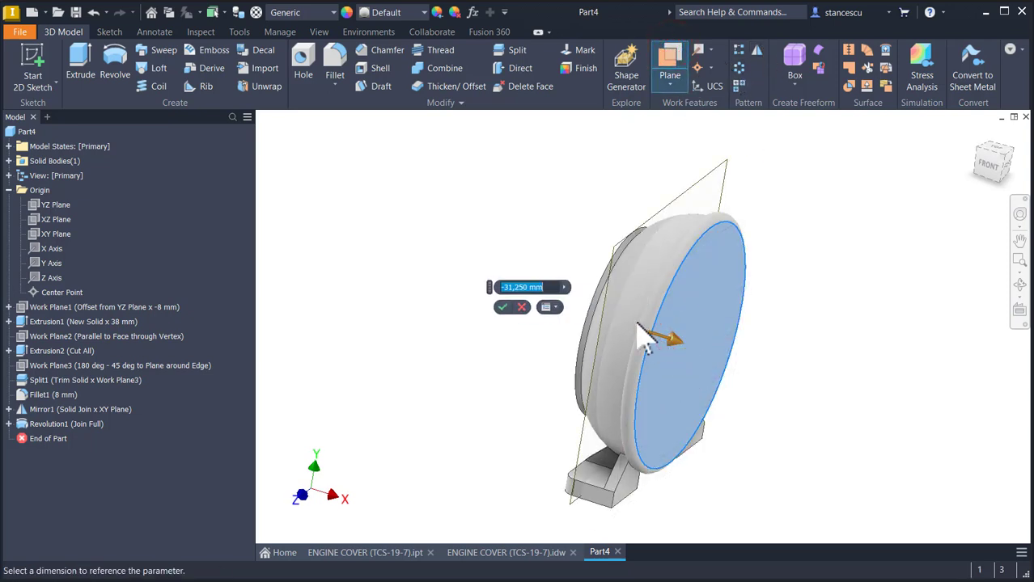
{"action": "type", "text": "48"}
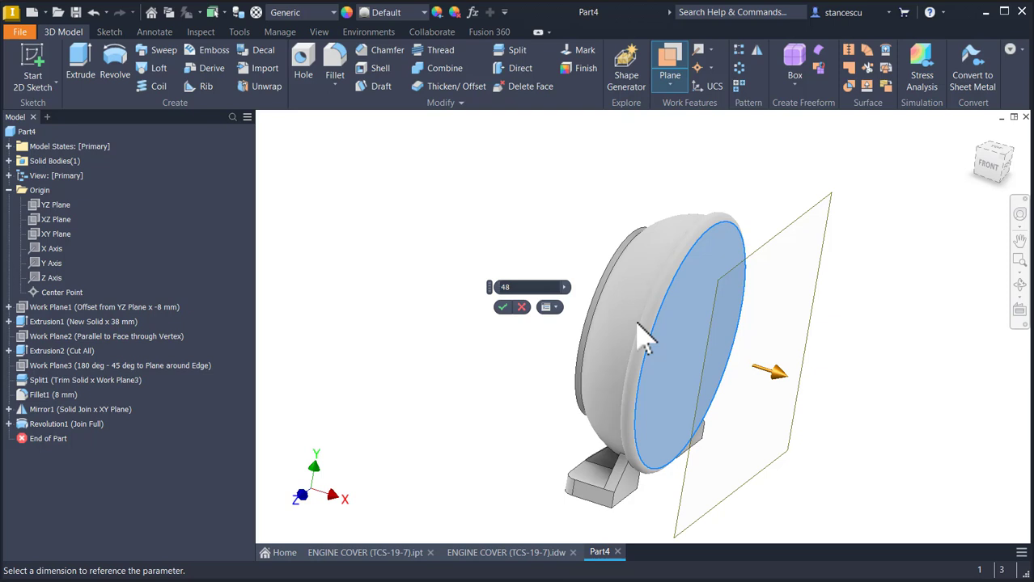
{"action": "type", "text": "-"}
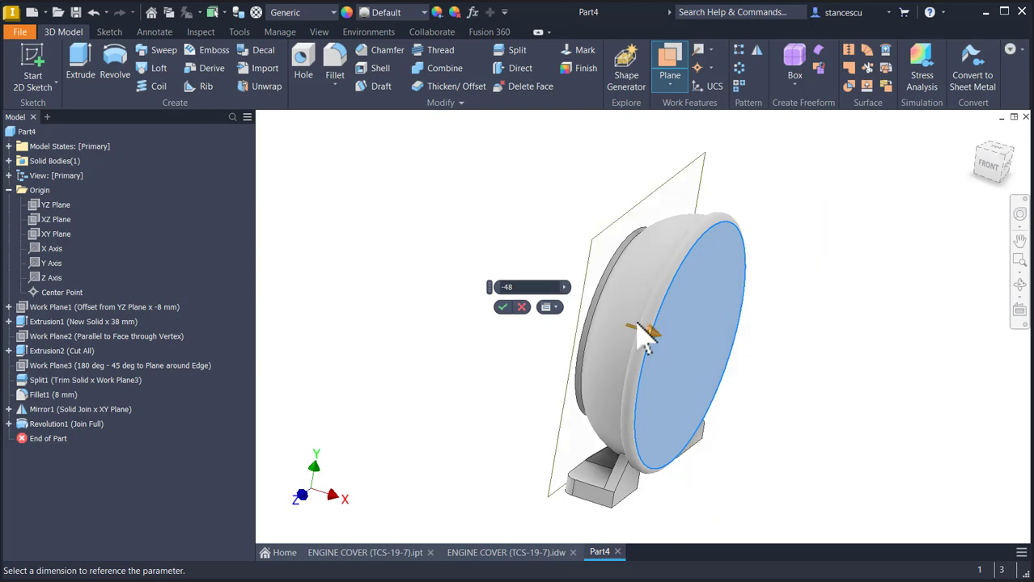
{"action": "left_click", "coordinate": [502, 307]}
Start a sketch on the offset work plane, slice the graphics, and draw a 20 mm diameter circle in the cover's lower area
{"action": "key", "text": "F6"}
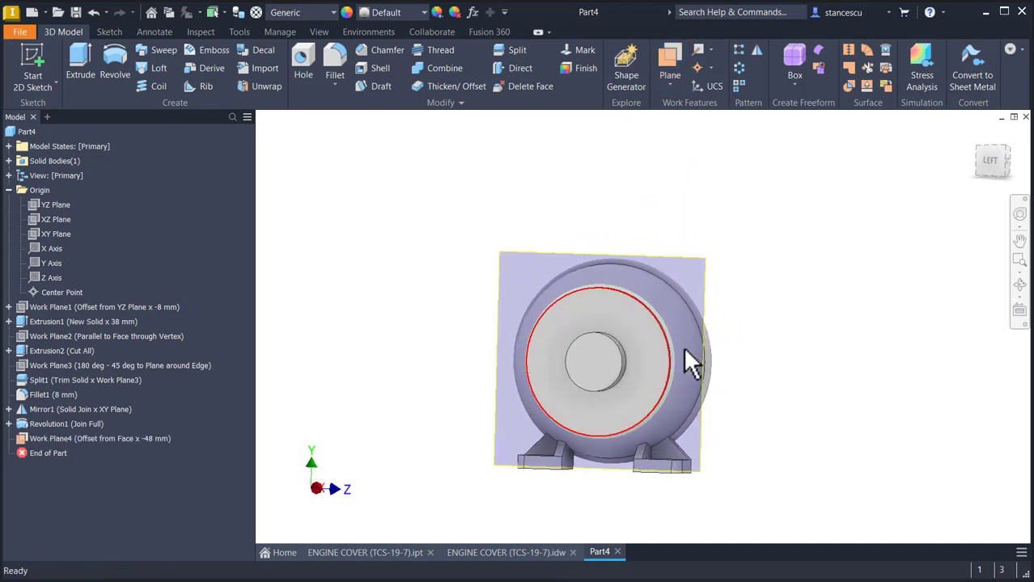
{"action": "left_click", "coordinate": [708, 288]}
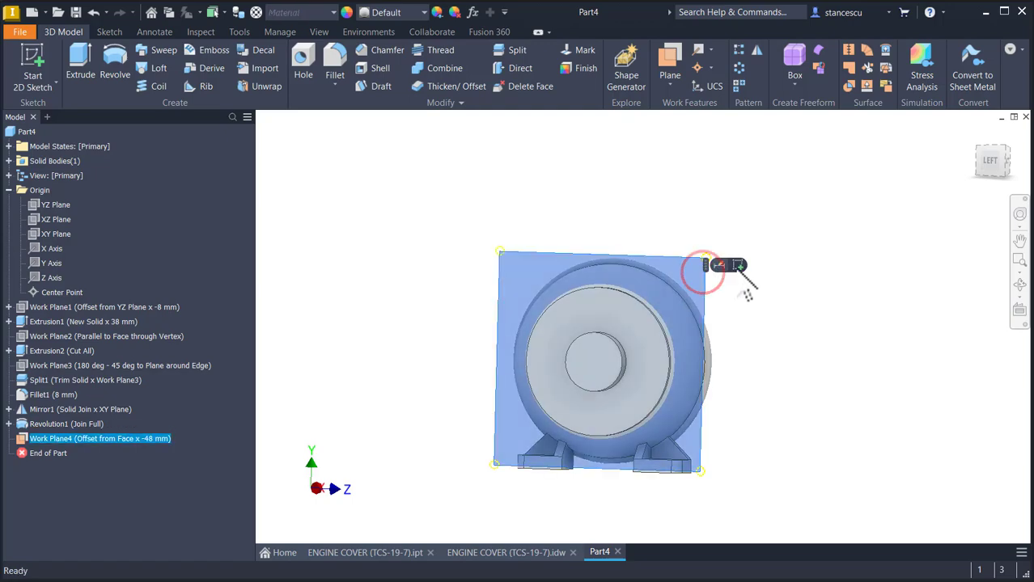
{"action": "left_click", "coordinate": [739, 265]}
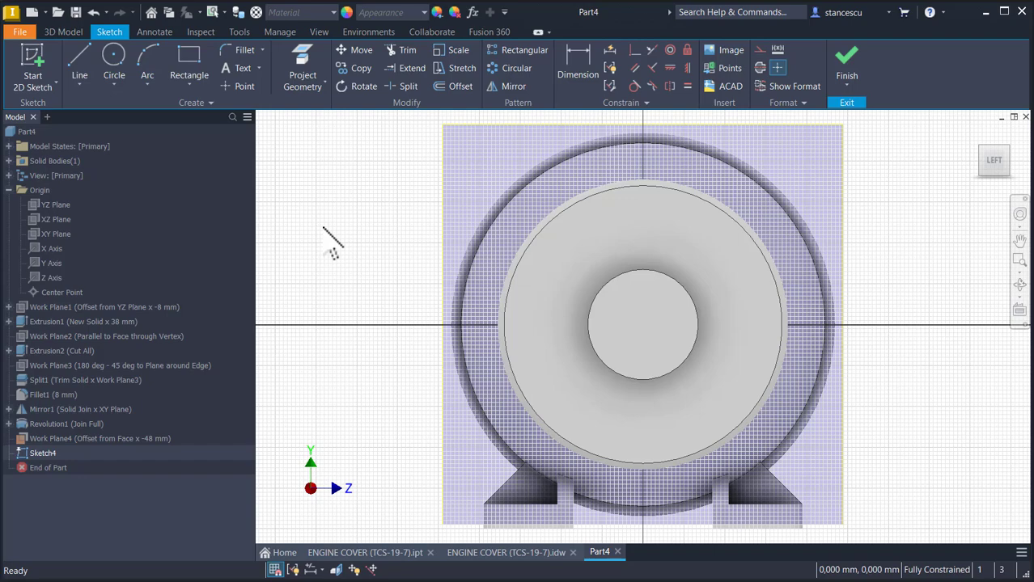
{"action": "key", "text": "F7"}
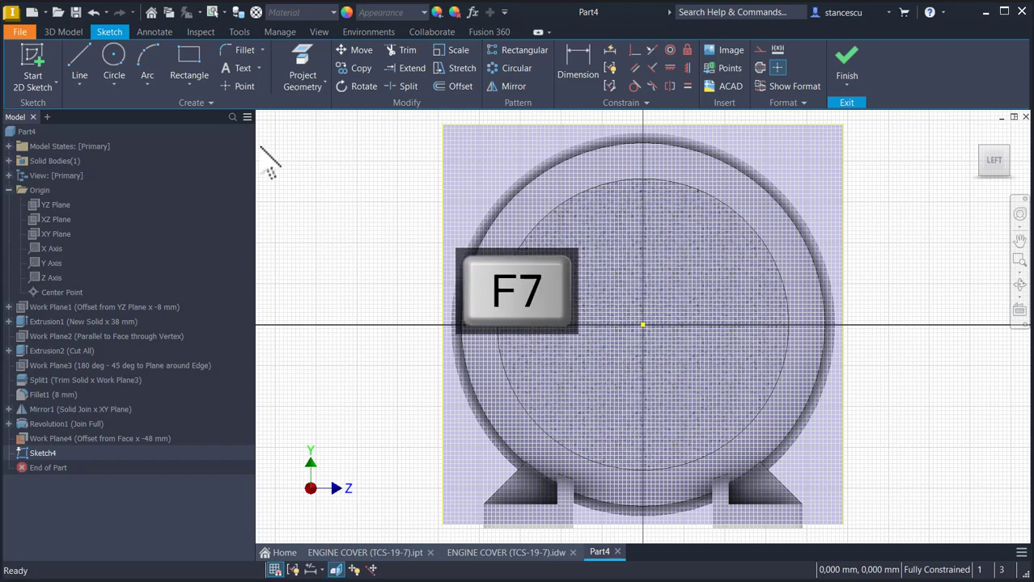
{"action": "left_click", "coordinate": [114, 63]}
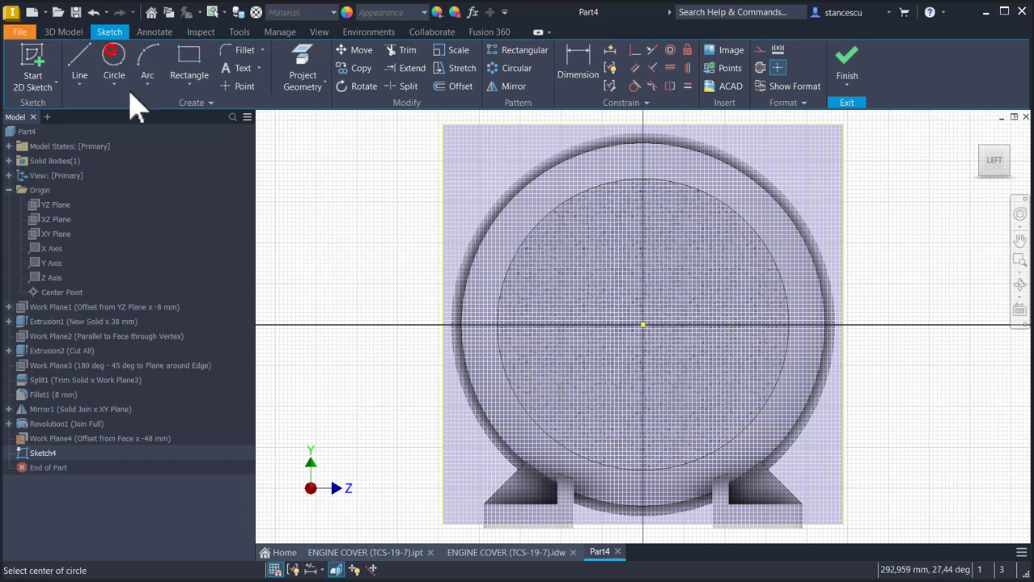
{"action": "left_click", "coordinate": [618, 441]}
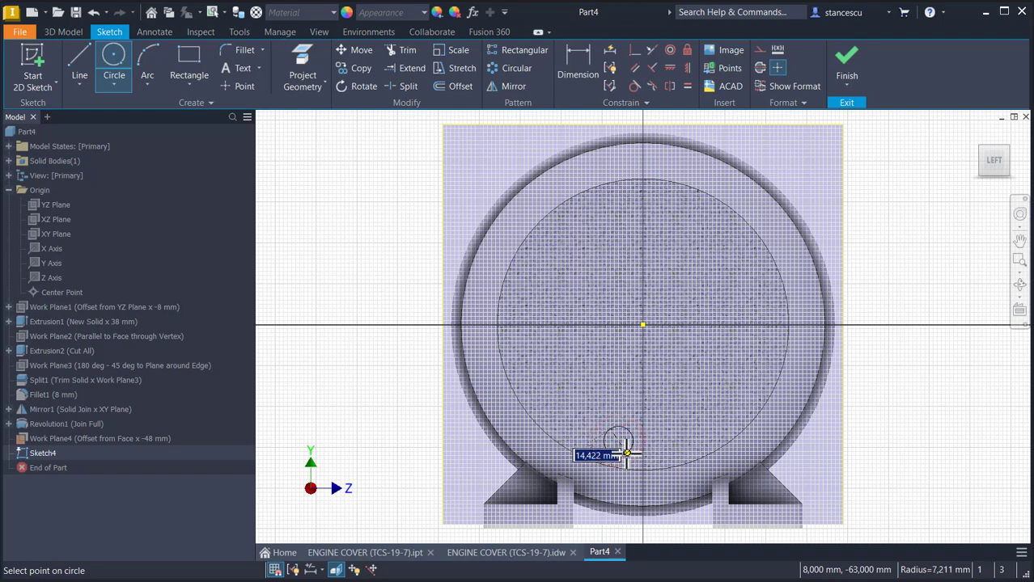
{"action": "key", "text": "Return"}
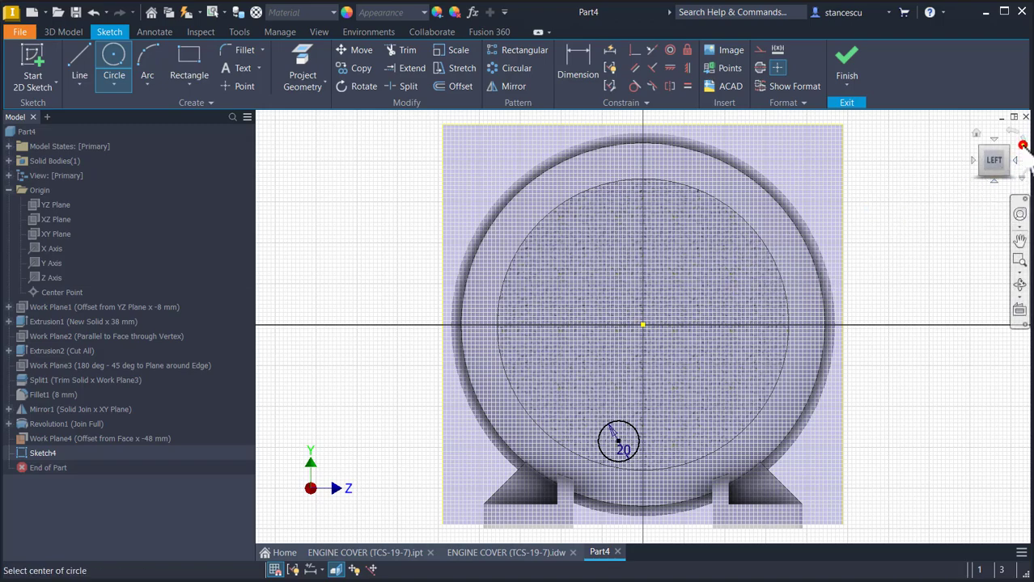
{"action": "left_click", "coordinate": [1022, 146]}
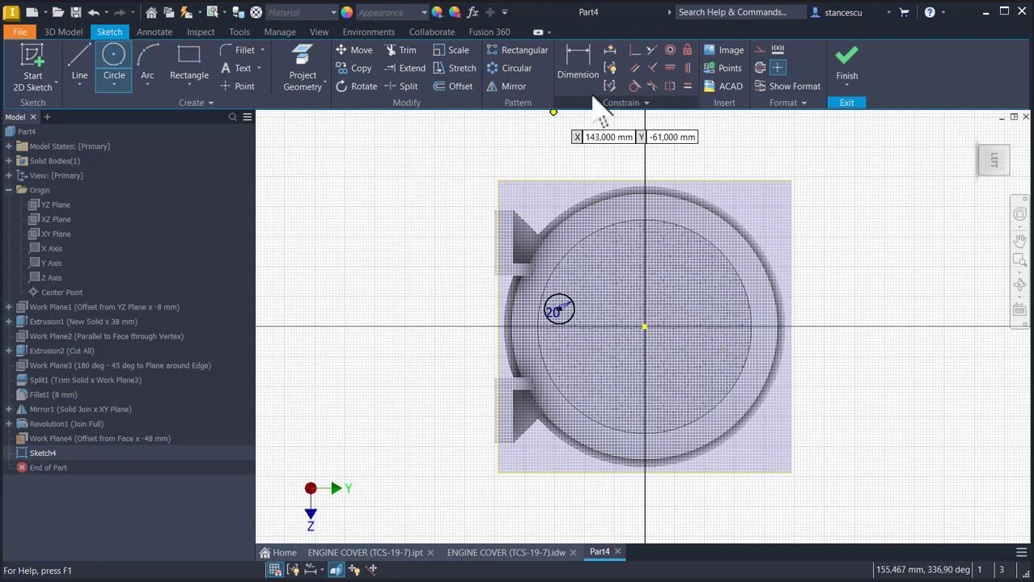
{"action": "left_click", "coordinate": [670, 69]}
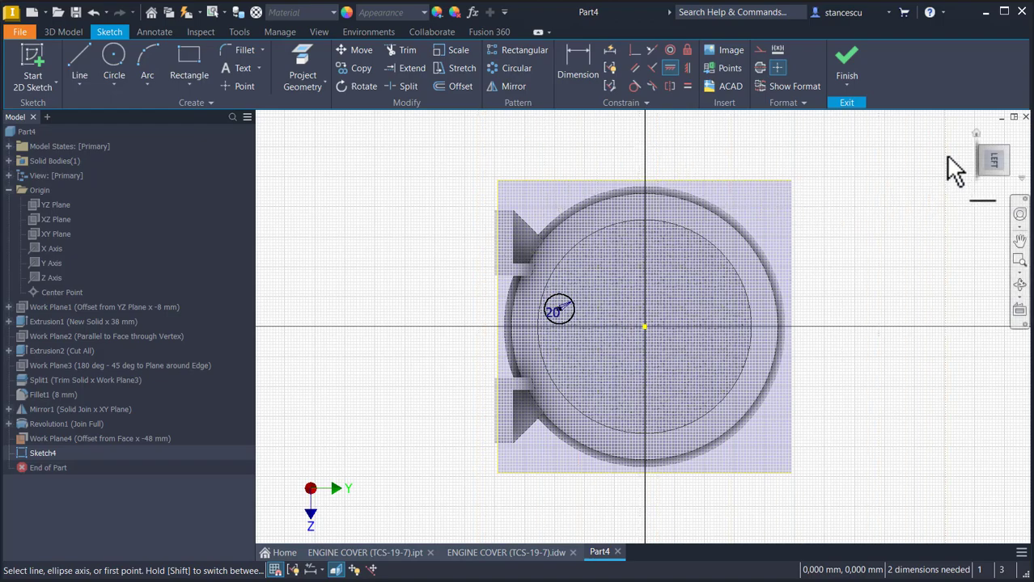
{"action": "left_click", "coordinate": [1013, 134]}
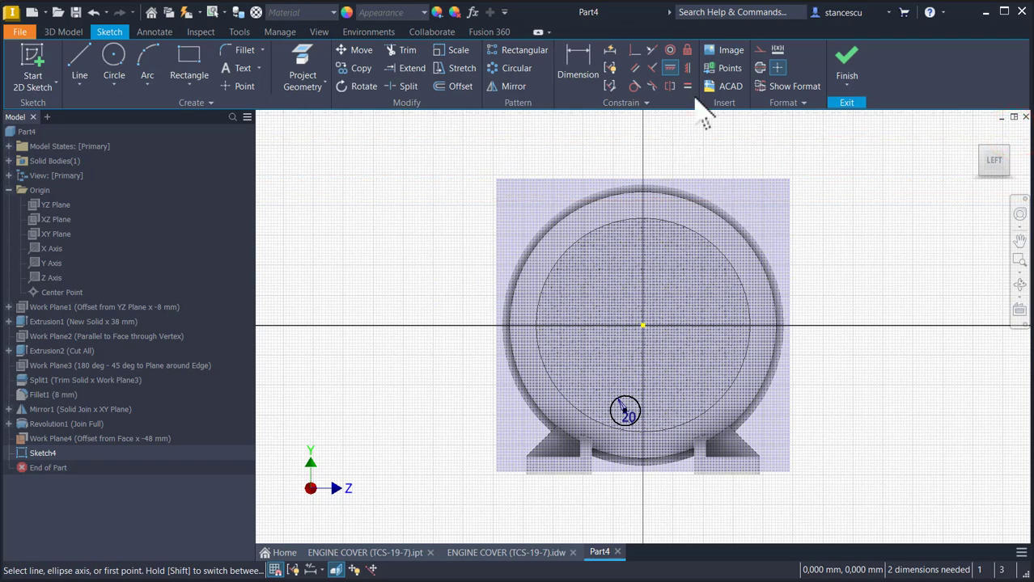
Apply a vertical constraint aligning the 20 mm circle's centre with the sketch origin
{"action": "left_click", "coordinate": [687, 68]}
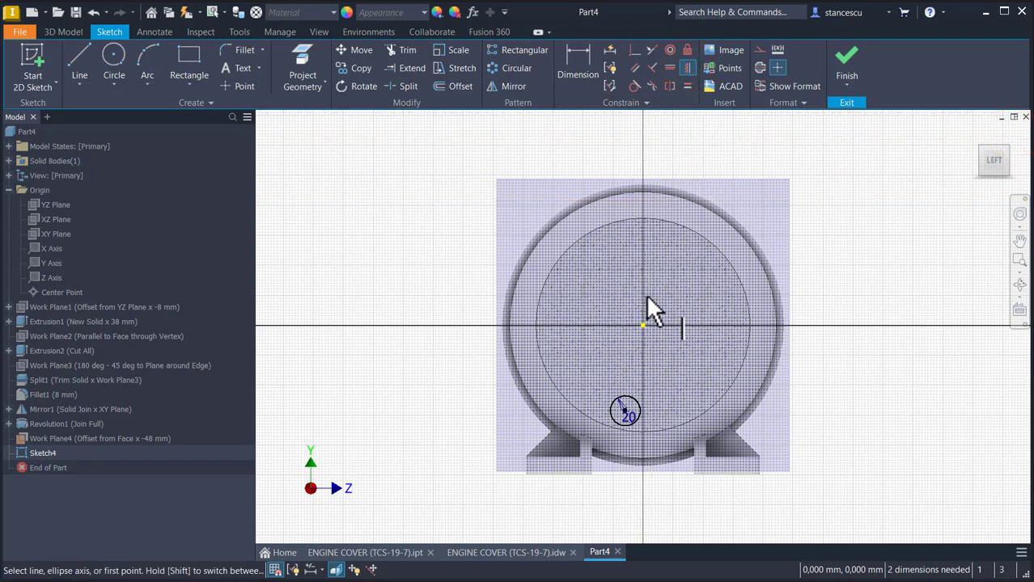
{"action": "left_click", "coordinate": [643, 325]}
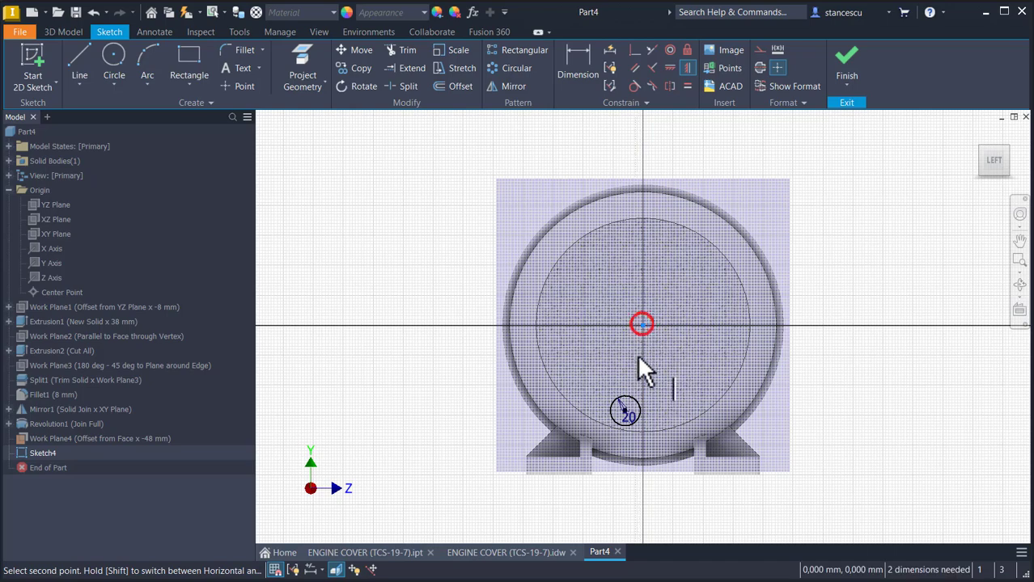
{"action": "left_click", "coordinate": [624, 409]}
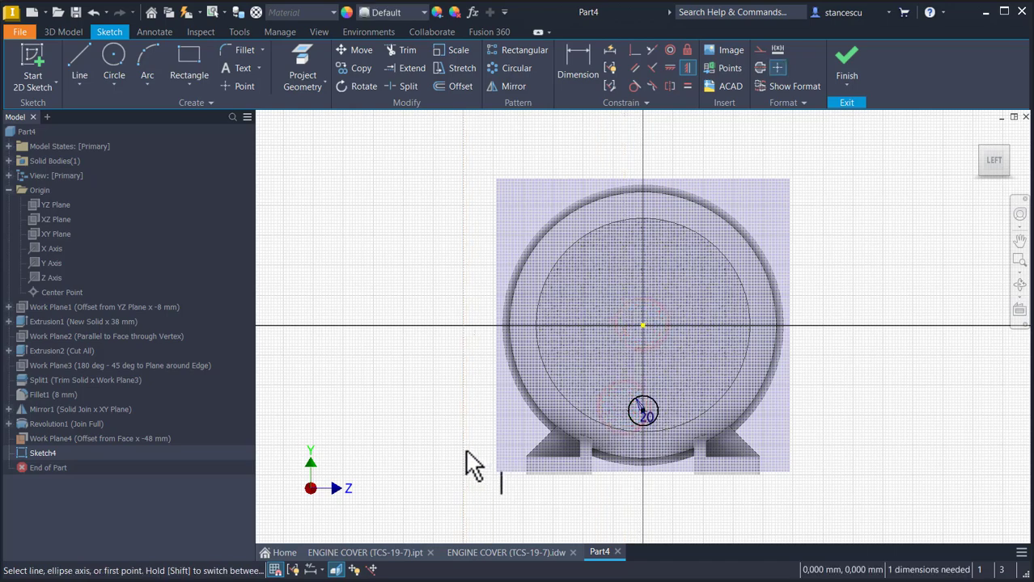
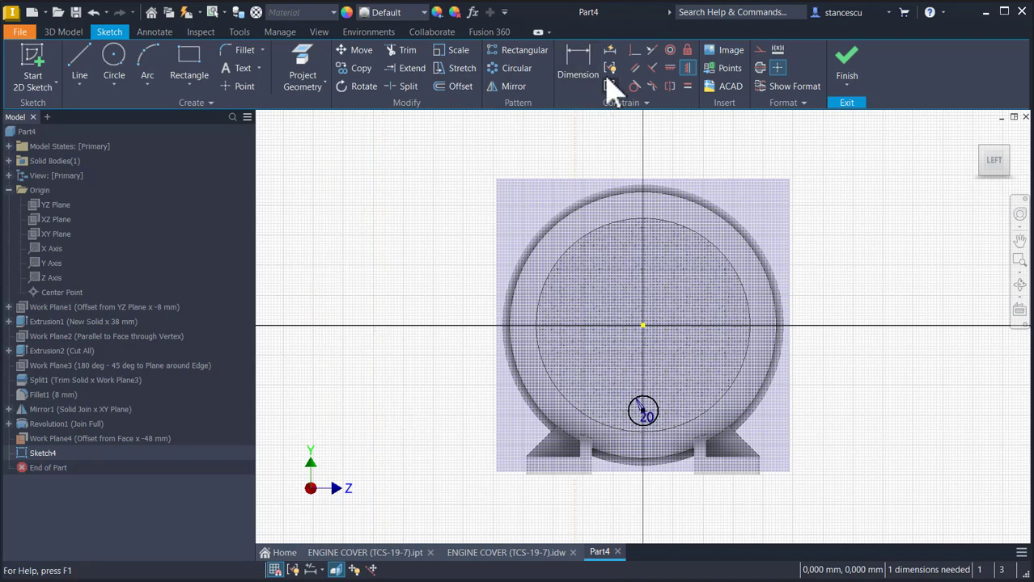
Dimension the circle's centre 78 mm vertically from the origin and finish the sketch
{"action": "left_click", "coordinate": [579, 65]}
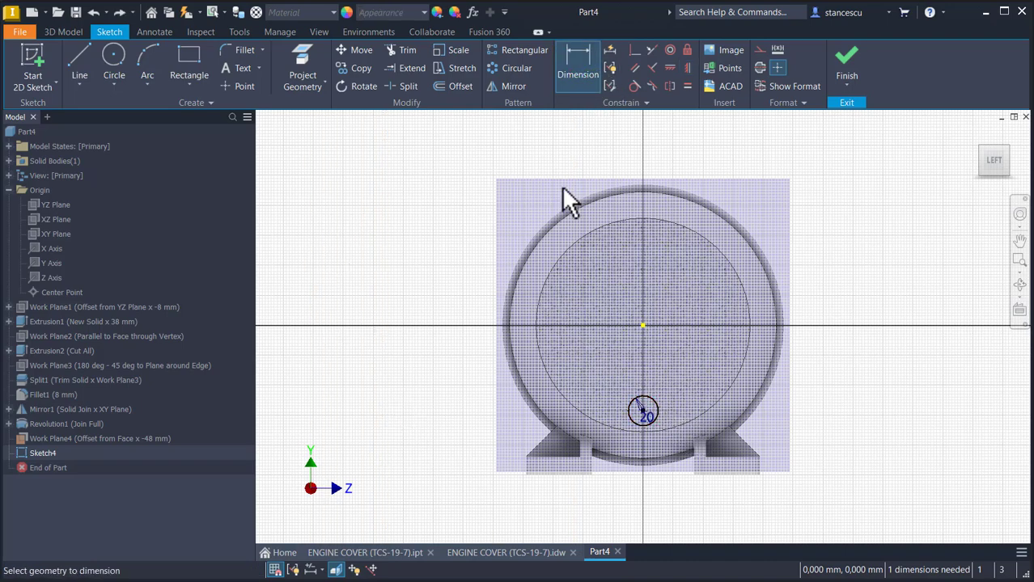
{"action": "left_click", "coordinate": [643, 325]}
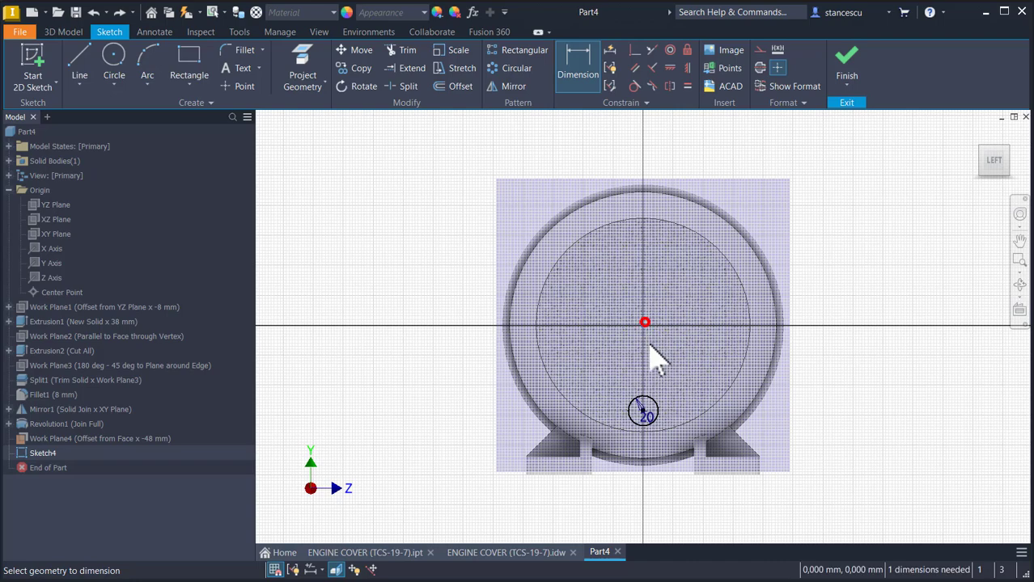
{"action": "left_click", "coordinate": [643, 411]}
{"action": "left_click", "coordinate": [876, 362]}
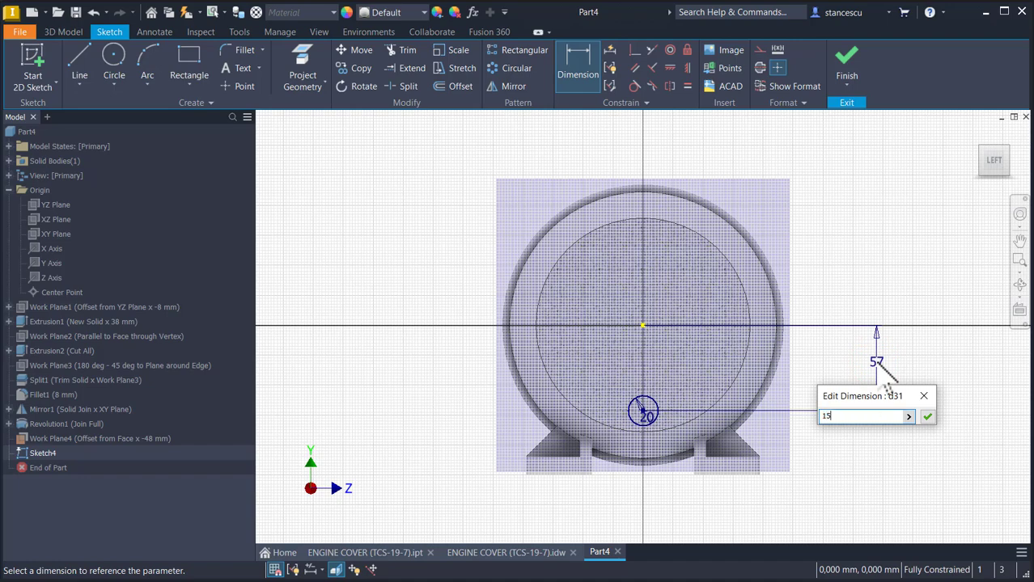
{"action": "key", "text": "Return"}
{"action": "left_click", "coordinate": [847, 75]}
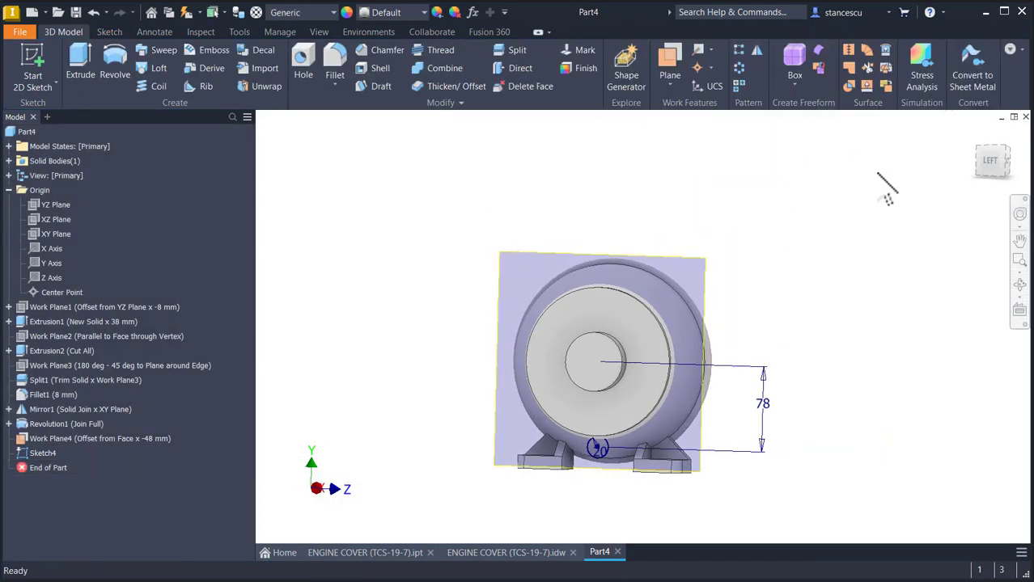
Hide the offset work plane and extrude the 20 mm circle to the next surface, joined to the cover body
{"action": "right_click", "coordinate": [702, 275]}
{"action": "left_click", "coordinate": [735, 294]}
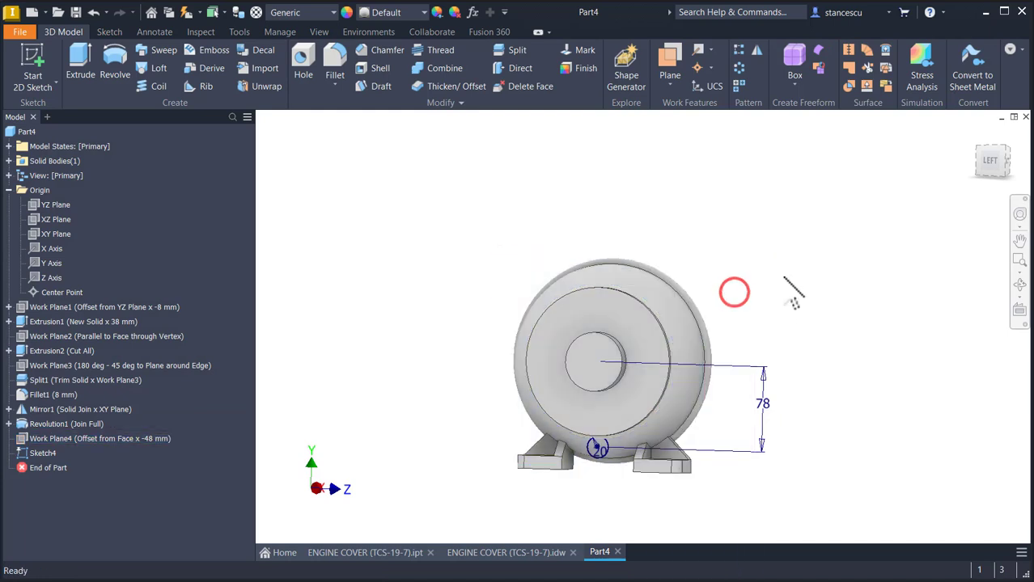
{"action": "scroll", "coordinate": [643, 384], "scroll_direction": "down", "scroll_amount": 3}
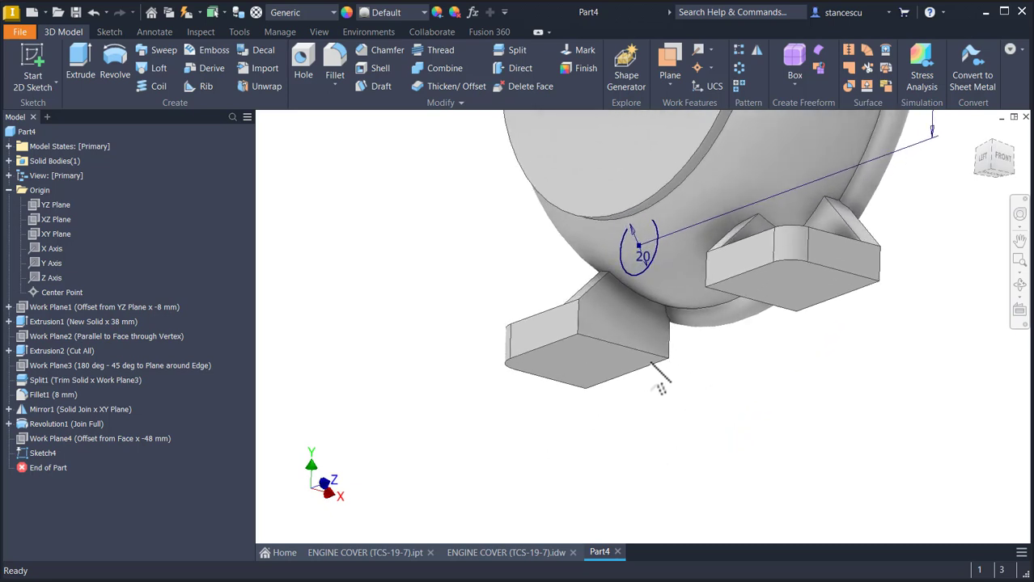
{"action": "scroll", "coordinate": [607, 310], "scroll_direction": "up", "scroll_amount": 1}
{"action": "scroll", "coordinate": [422, 267], "scroll_direction": "up", "scroll_amount": 2}
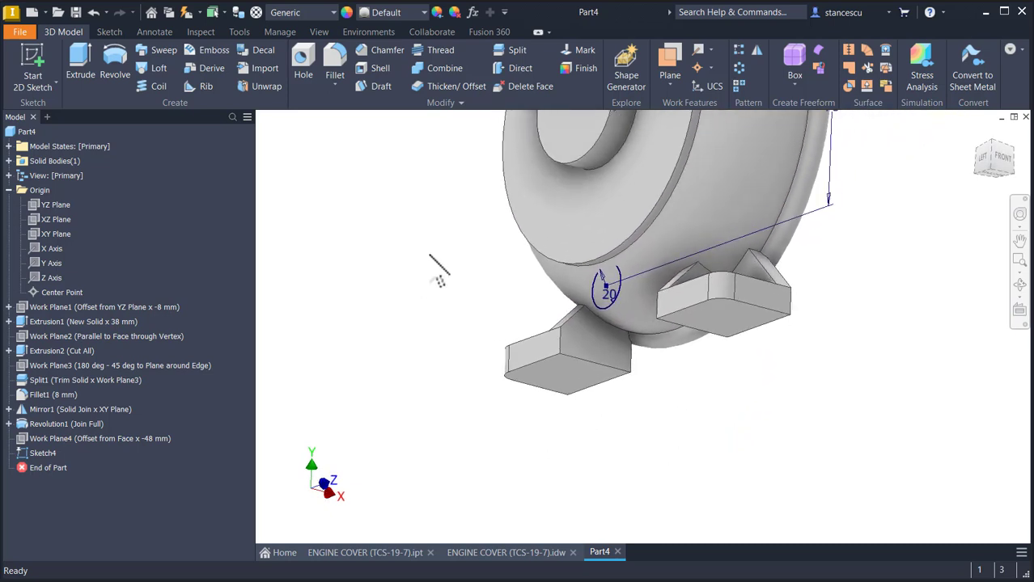
{"action": "middle_click_drag", "start_coordinate": [363, 178], "coordinate": [330, 163], "text": "shift"}
{"action": "left_click", "coordinate": [84, 58]}
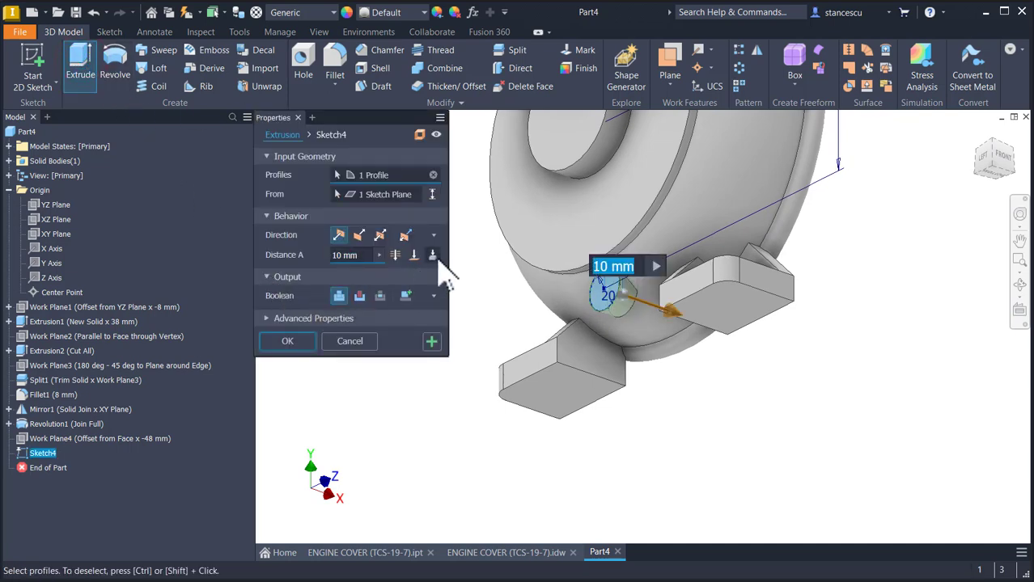
{"action": "left_click", "coordinate": [434, 256]}
{"action": "middle_click_drag", "start_coordinate": [419, 395], "coordinate": [403, 394], "text": "shift"}
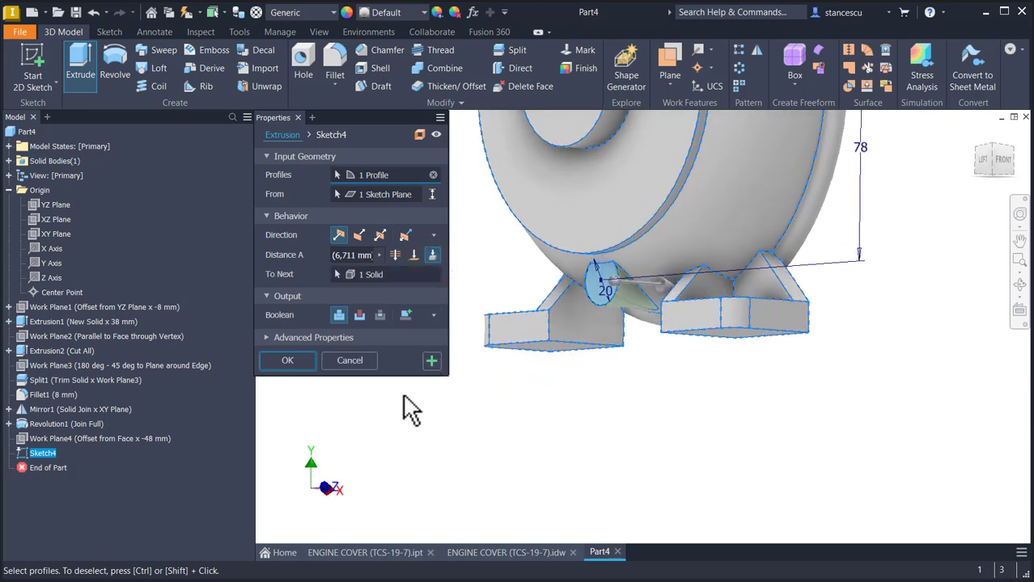
{"action": "left_click", "coordinate": [289, 361]}
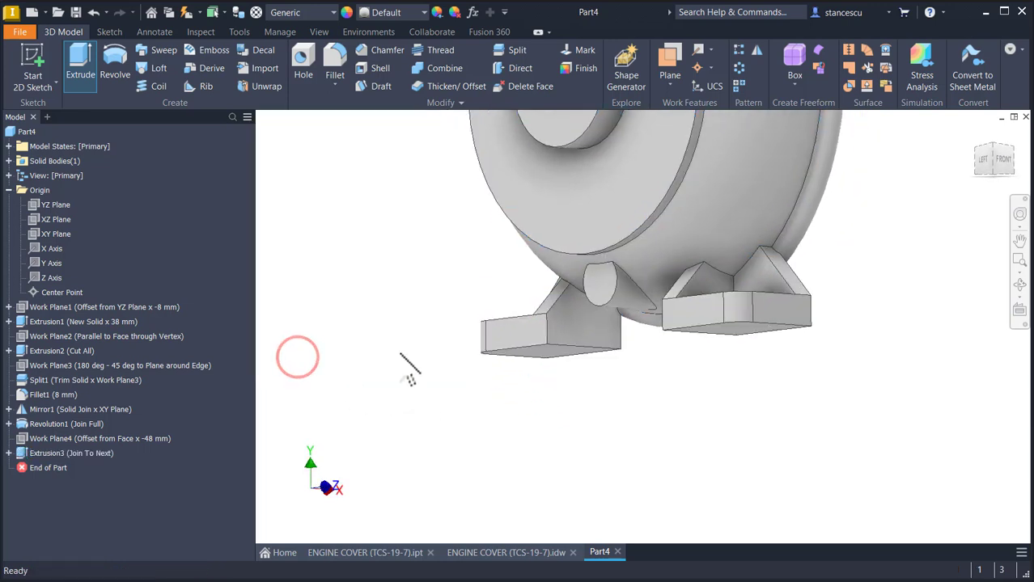
Check the three boss and hole callouts in the front view of the ENGINE COVER (TCS-19-7).idw drawing, and return to Part4
{"action": "key", "text": "F6"}
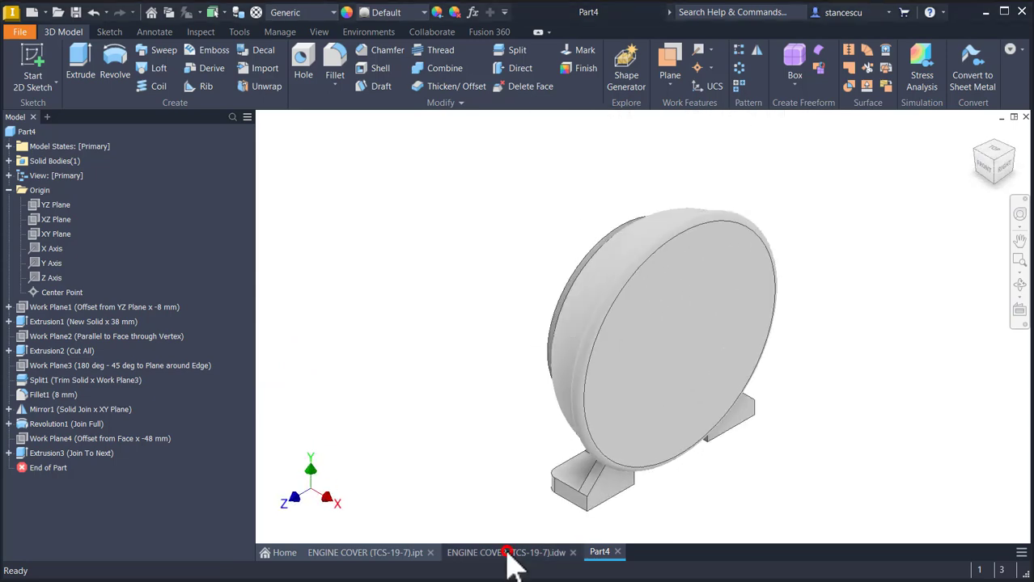
{"action": "left_click", "coordinate": [505, 552]}
{"action": "scroll", "coordinate": [719, 298], "scroll_direction": "up", "scroll_amount": 3}
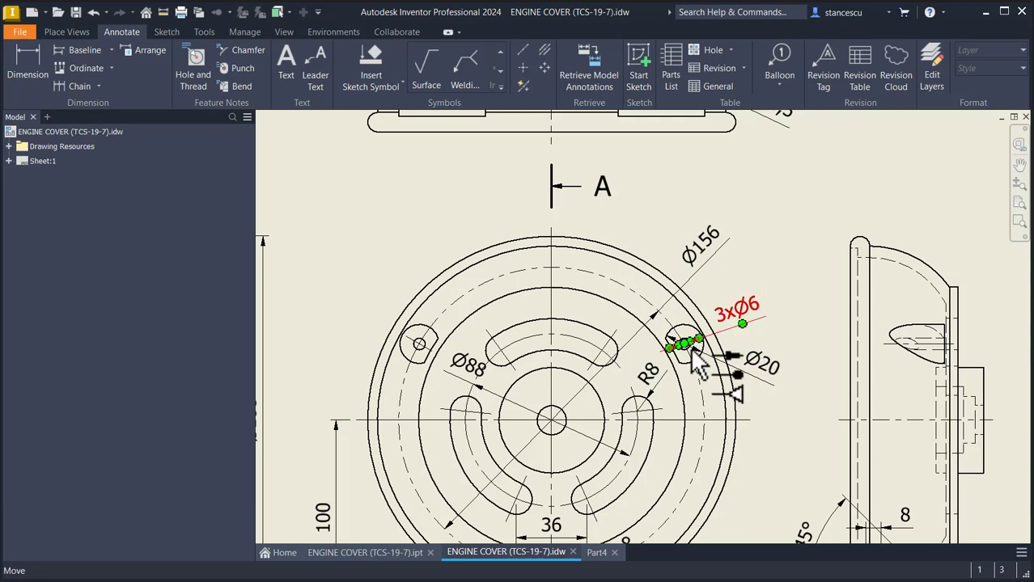
{"action": "middle_click_drag", "start_coordinate": [681, 362], "coordinate": [679, 310]}
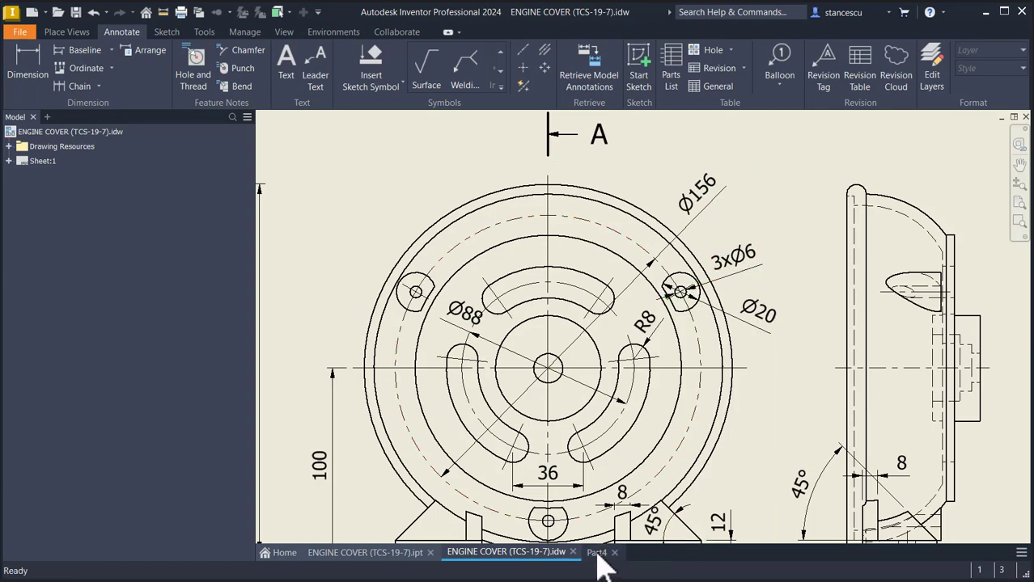
{"action": "key", "text": "F6"}
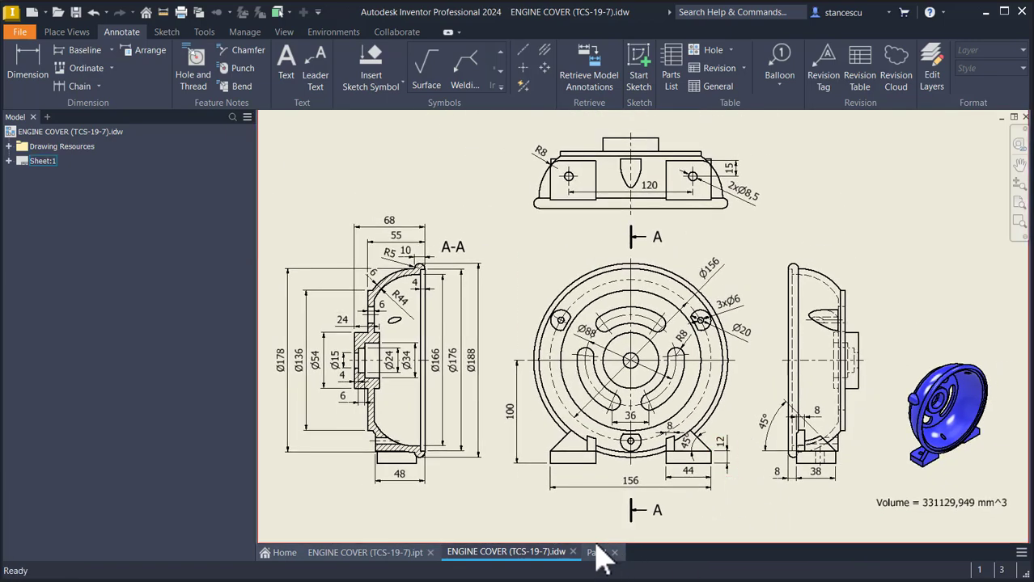
{"action": "left_click", "coordinate": [595, 552]}
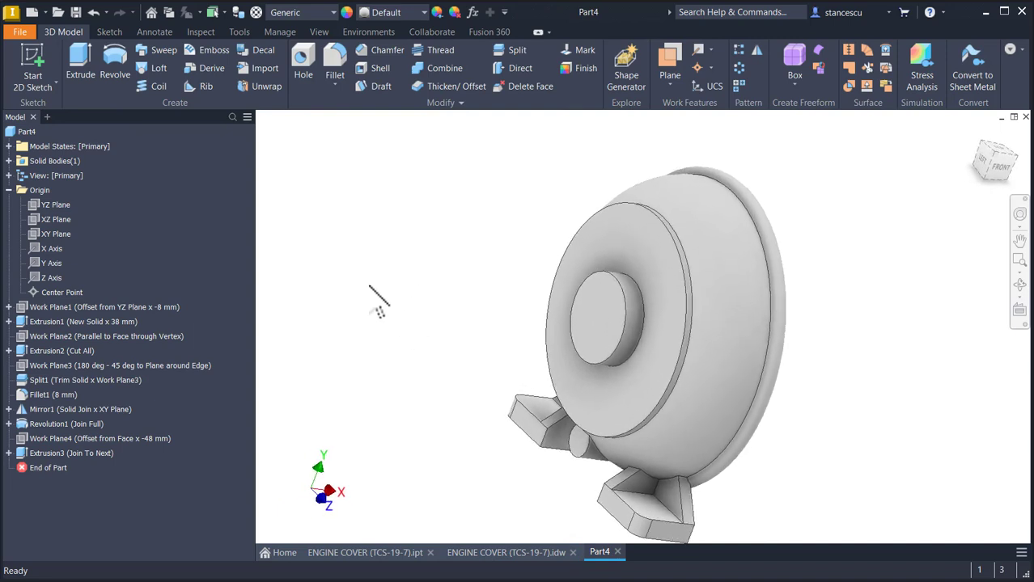
Add a simple 6 mm hole through all, concentric with the circular edge of the 20 mm boss
{"action": "left_click", "coordinate": [304, 64]}
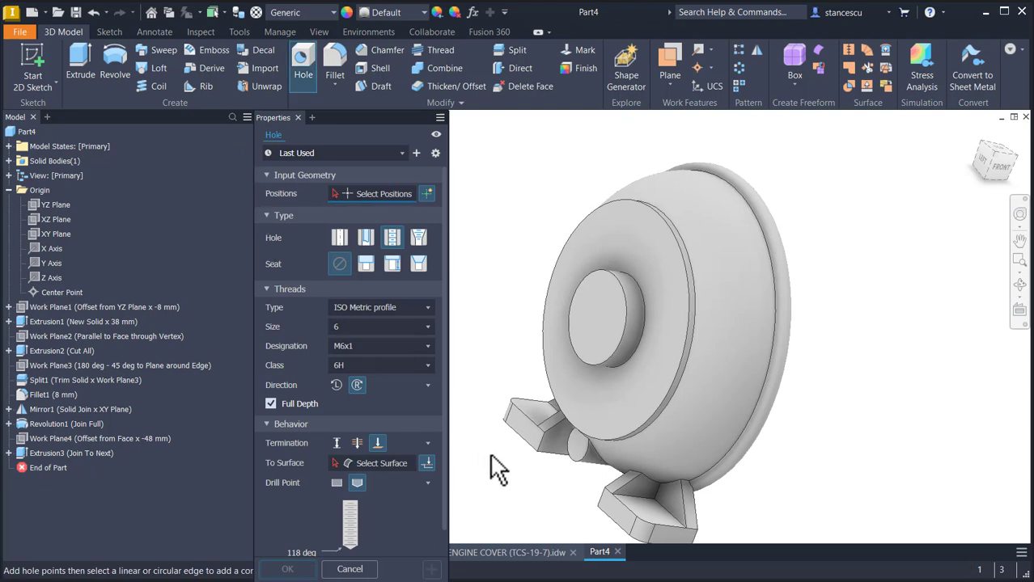
{"action": "left_click", "coordinate": [581, 451]}
{"action": "scroll", "coordinate": [574, 486], "scroll_direction": "up", "scroll_amount": 3}
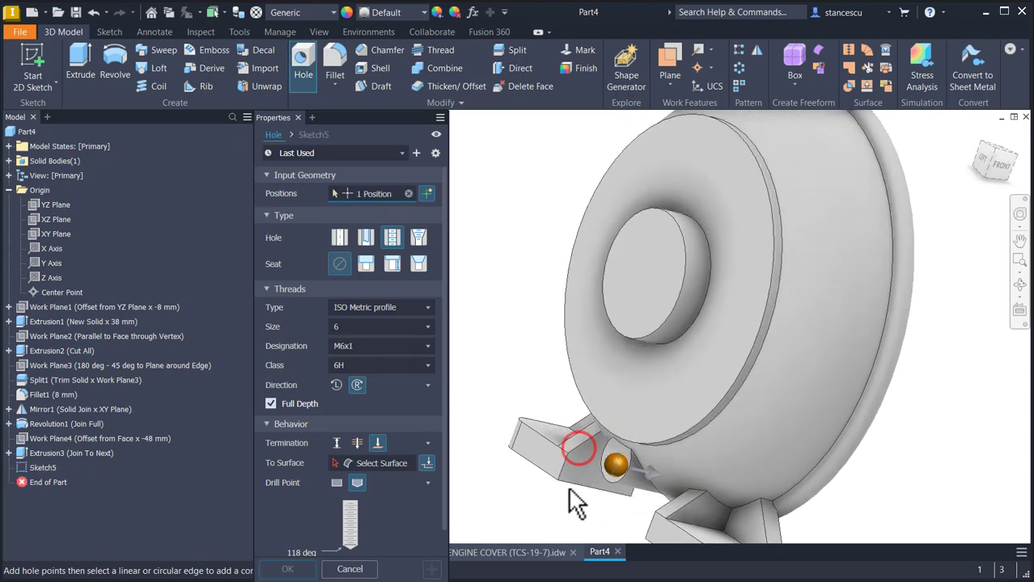
{"action": "left_click", "coordinate": [627, 418]}
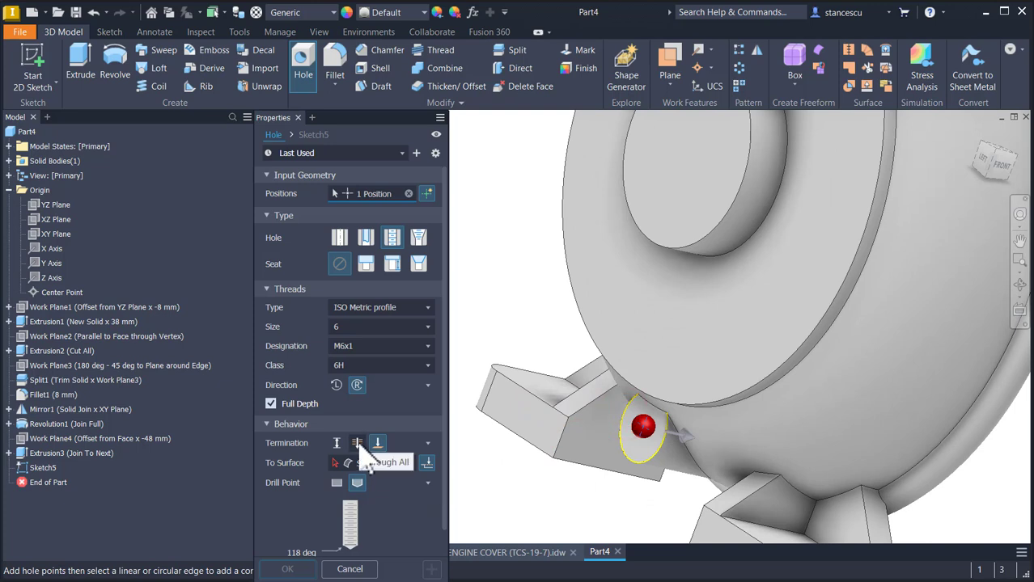
{"action": "left_click", "coordinate": [338, 239]}
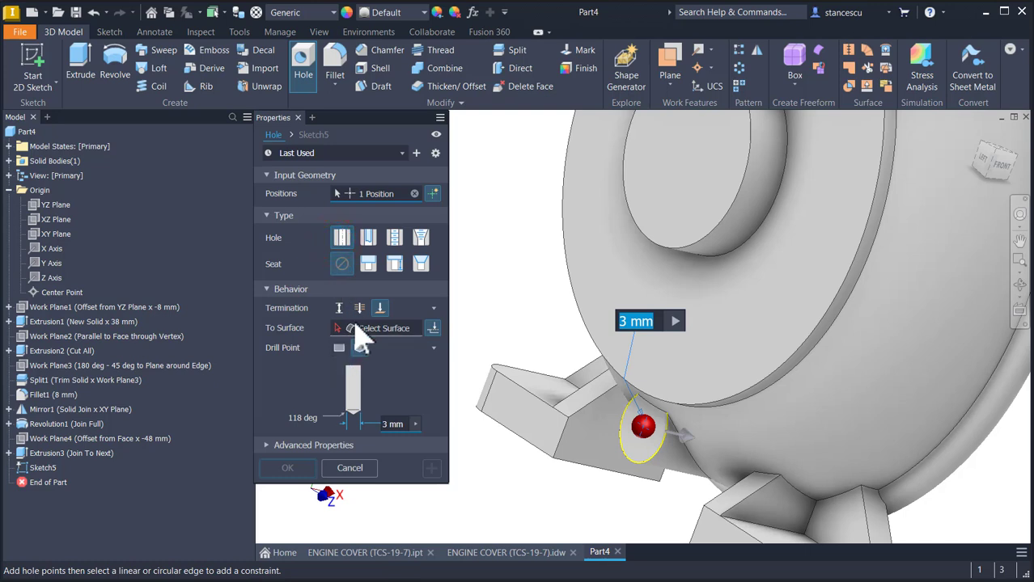
{"action": "left_click", "coordinate": [359, 308]}
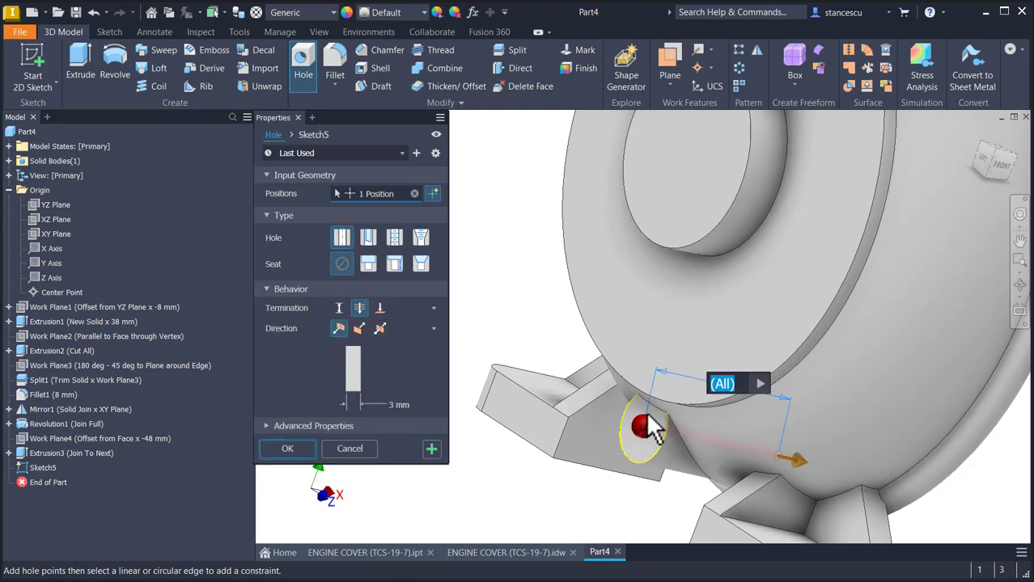
{"action": "left_click", "coordinate": [395, 404]}
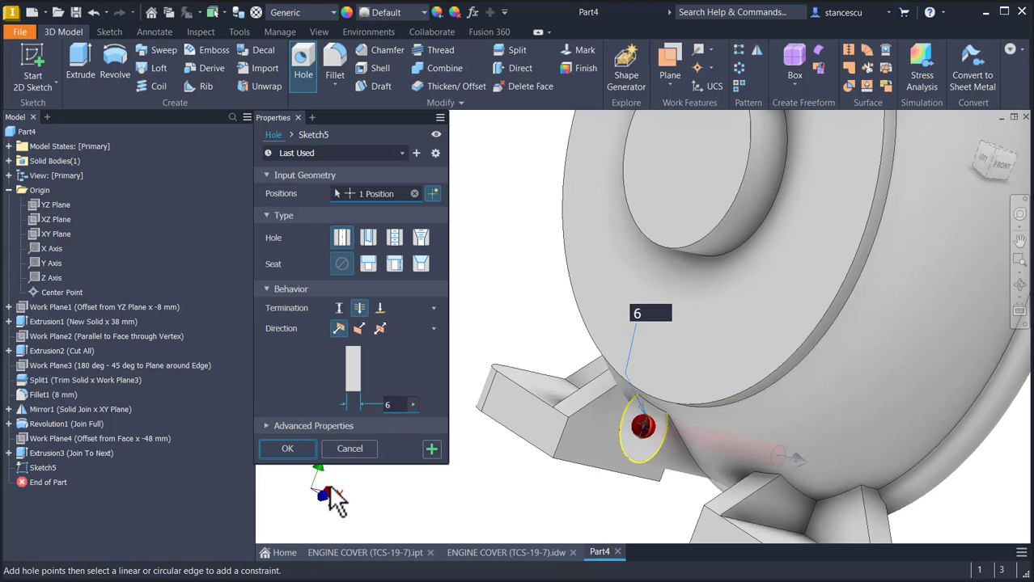
{"action": "key", "text": "Return"}
Circularly pattern the boss extrusion and its 6 mm hole as 3 occurrences over 360 deg about the cover's central axis
{"action": "middle_click_drag", "start_coordinate": [330, 491], "coordinate": [652, 555], "text": "shift"}
{"action": "middle_click_drag", "start_coordinate": [764, 462], "coordinate": [545, 431], "text": "shift"}
{"action": "key", "text": "F6"}
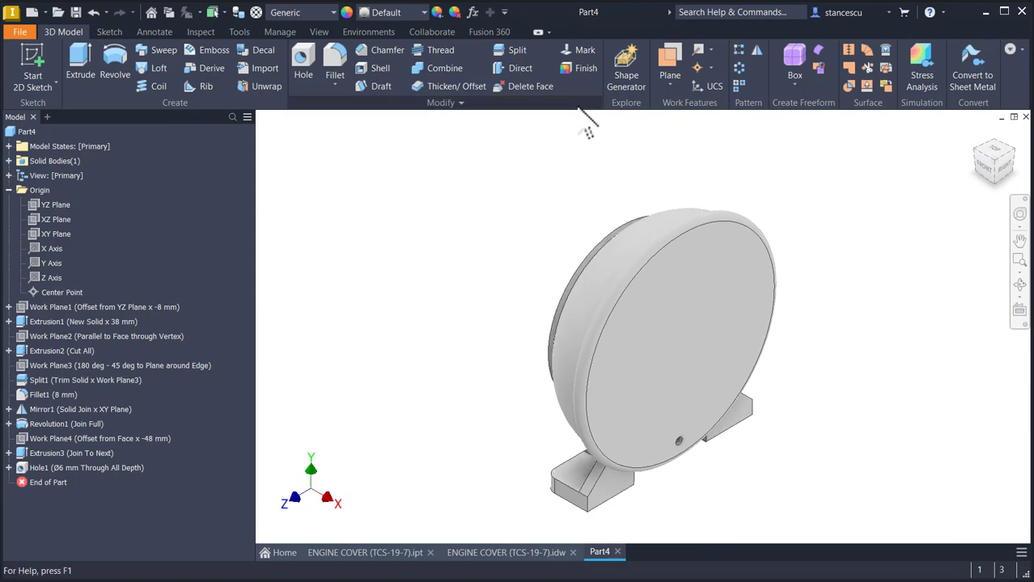
{"action": "left_click", "coordinate": [739, 68]}
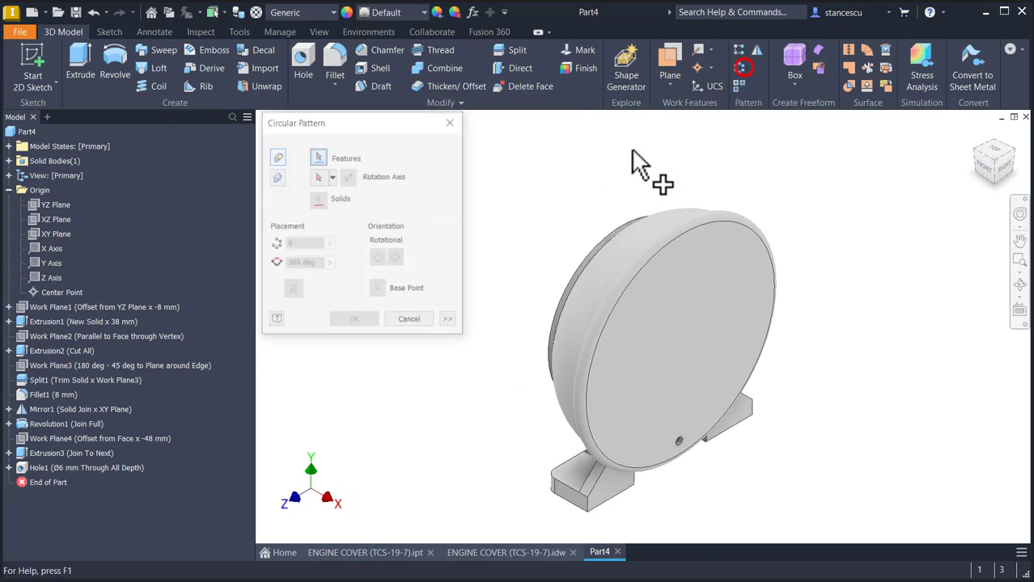
{"action": "left_click", "coordinate": [36, 467]}
{"action": "left_click", "coordinate": [38, 454]}
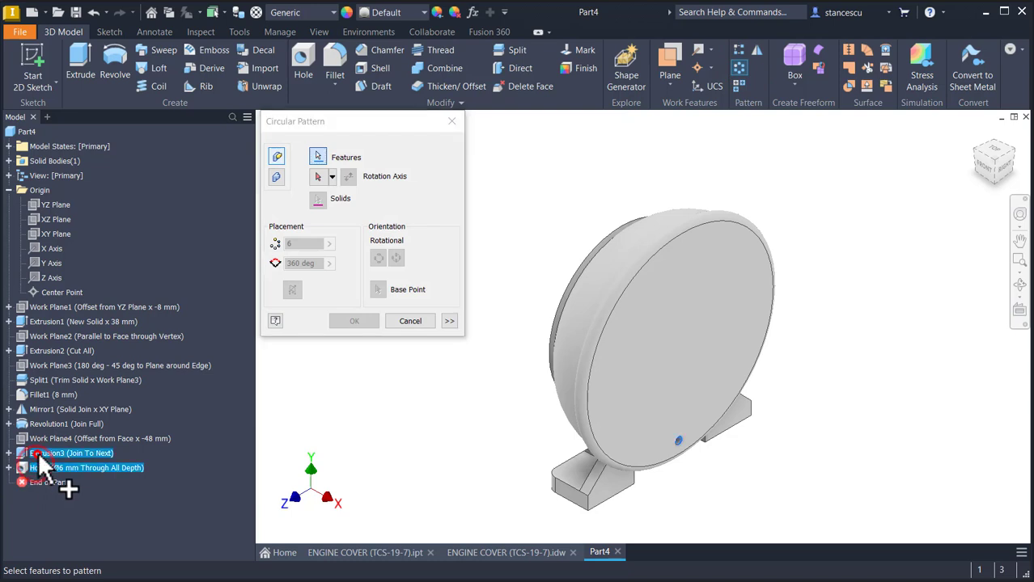
{"action": "left_click", "coordinate": [320, 176]}
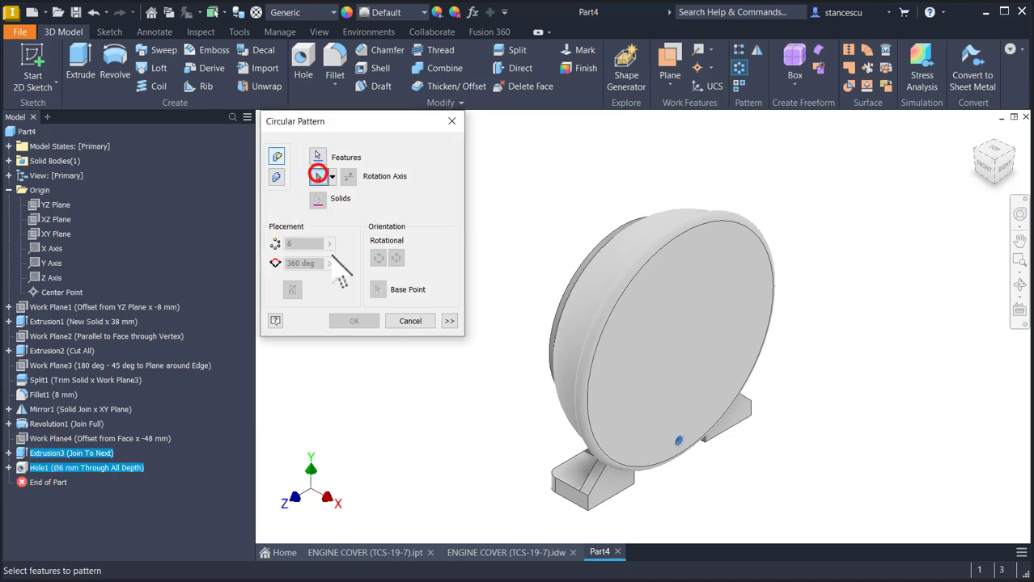
{"action": "left_click", "coordinate": [584, 305]}
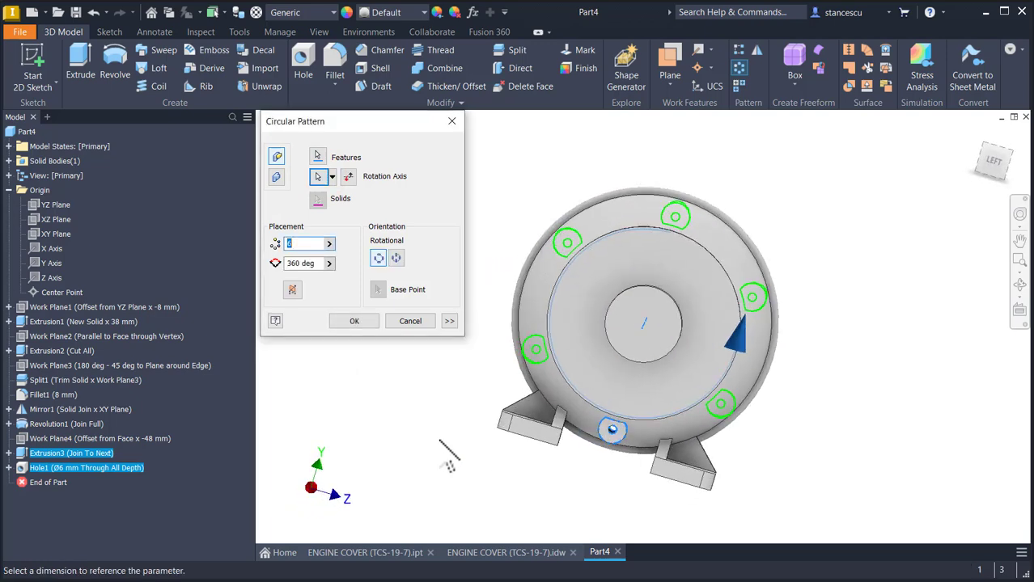
{"action": "type", "text": "3"}
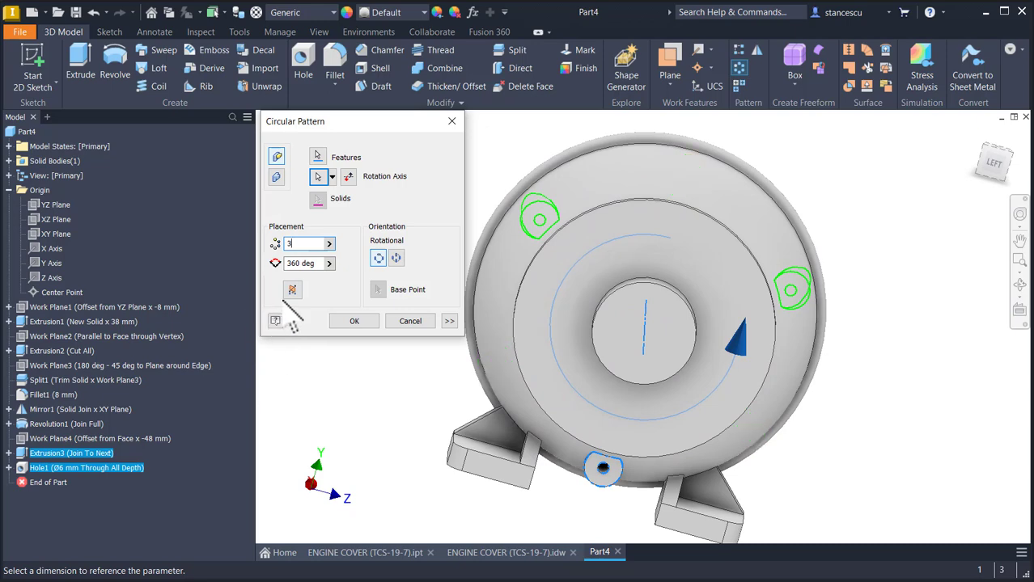
{"action": "left_click", "coordinate": [351, 322]}
Inspect the patterned bosses, check the inner profile in section A-A of the ENGINE COVER (TCS-19-7).idw drawing, and return to Part4
{"action": "key", "text": "F6"}
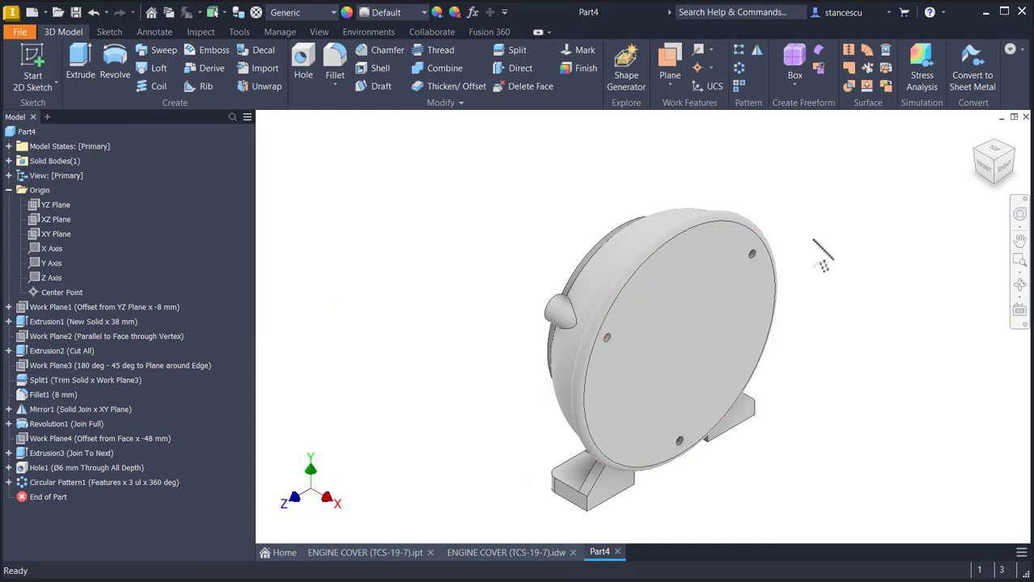
{"action": "middle_click_drag", "start_coordinate": [839, 217], "coordinate": [790, 287], "text": "shift"}
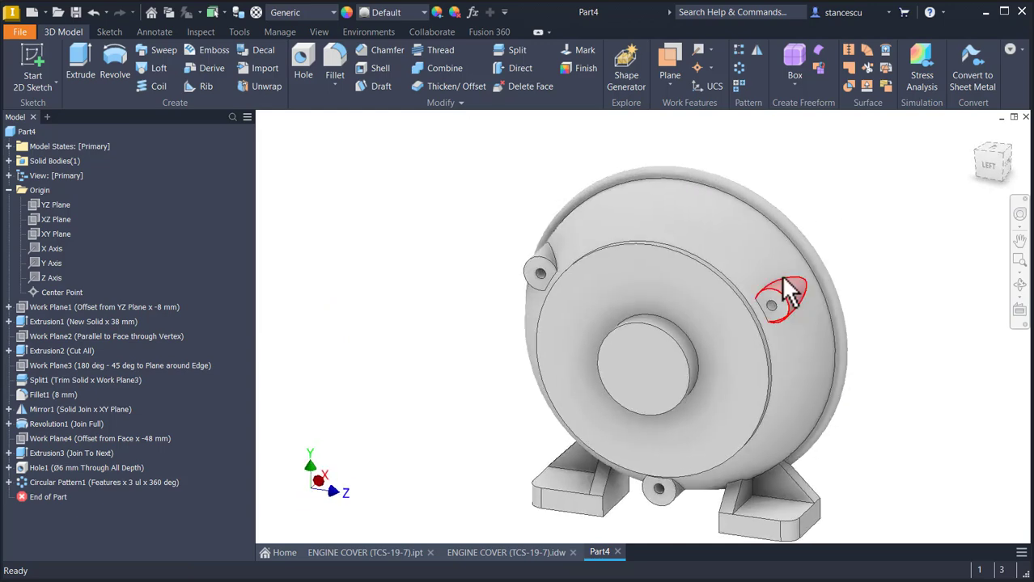
{"action": "key", "text": "F6"}
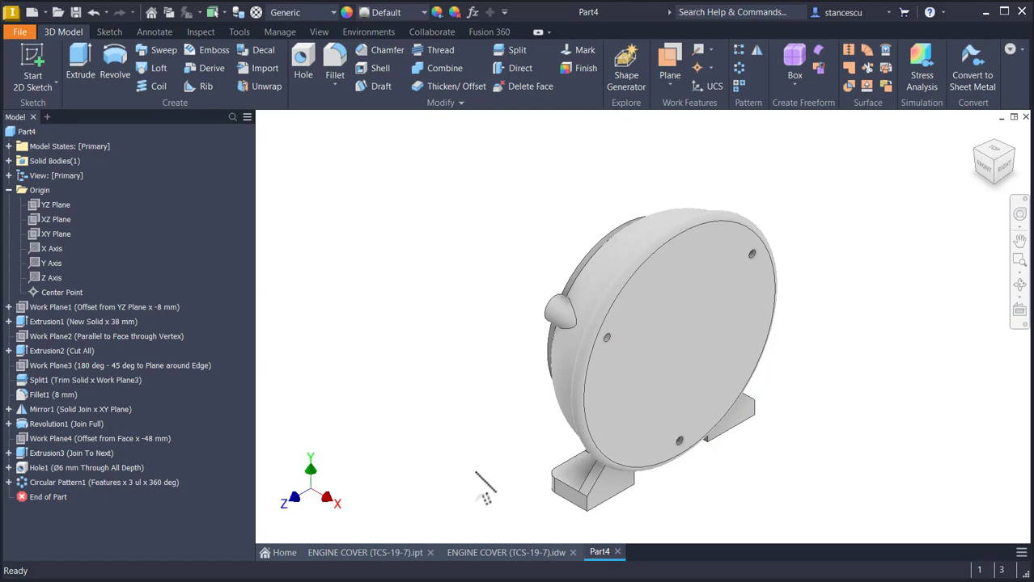
{"action": "left_click", "coordinate": [503, 553]}
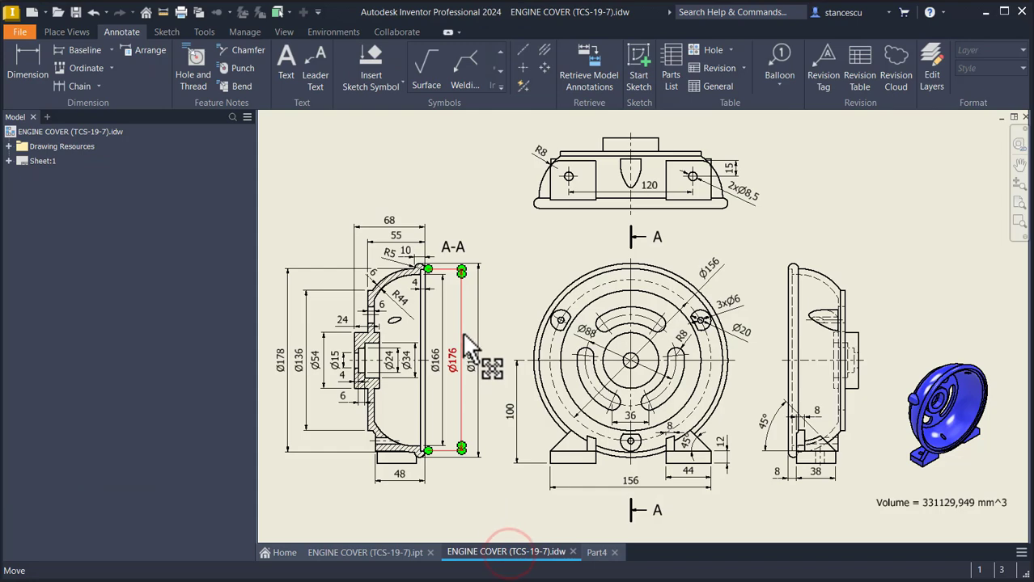
{"action": "scroll", "coordinate": [366, 319], "scroll_direction": "up", "scroll_amount": 3}
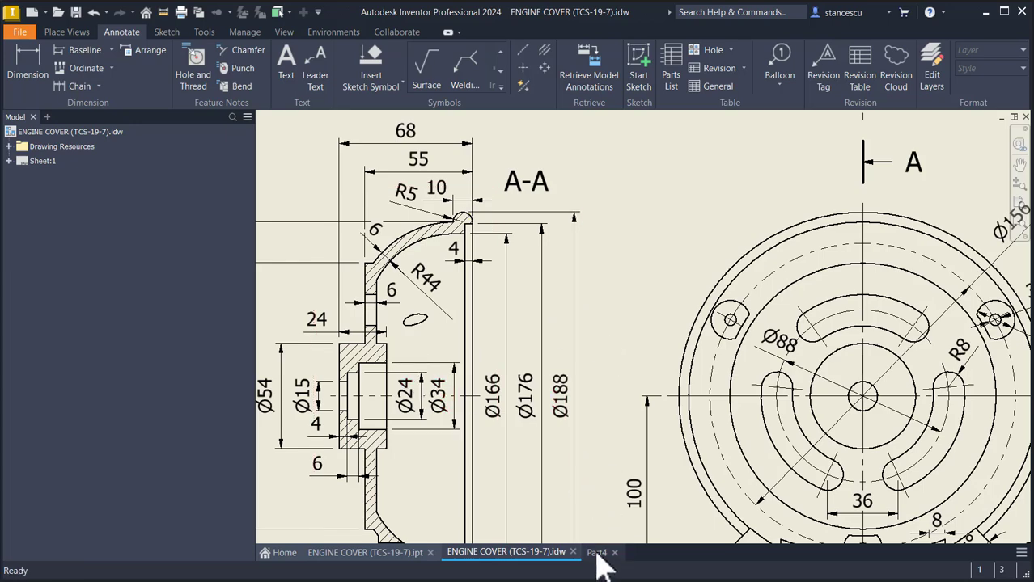
{"action": "middle_click", "coordinate": [632, 336]}
{"action": "middle_click", "coordinate": [633, 337]}
{"action": "left_click", "coordinate": [596, 554]}
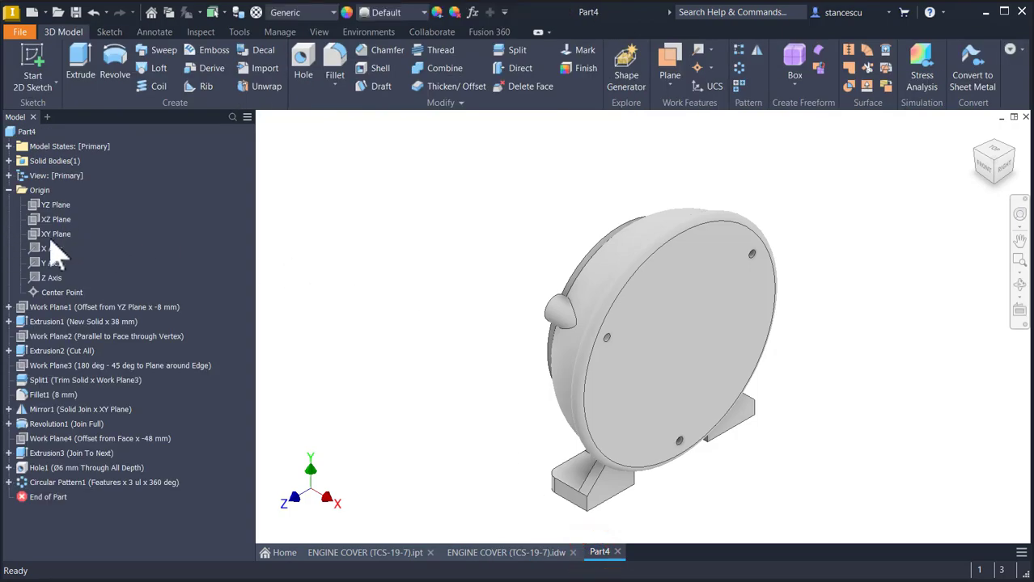
Start a new sketch on the XY Plane and slice the model graphics at the sketch plane
{"action": "left_click", "coordinate": [48, 235]}
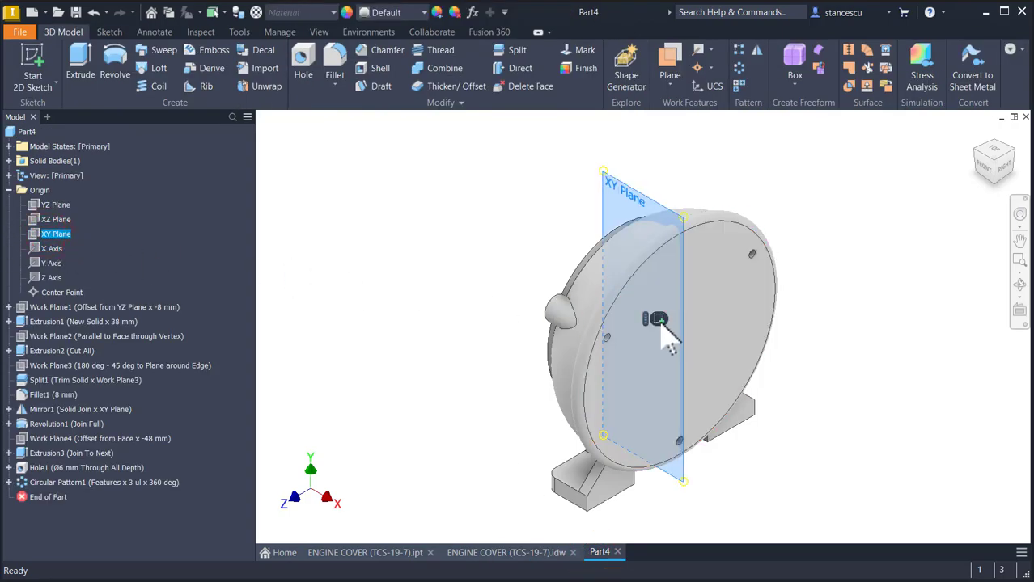
{"action": "left_click", "coordinate": [656, 319]}
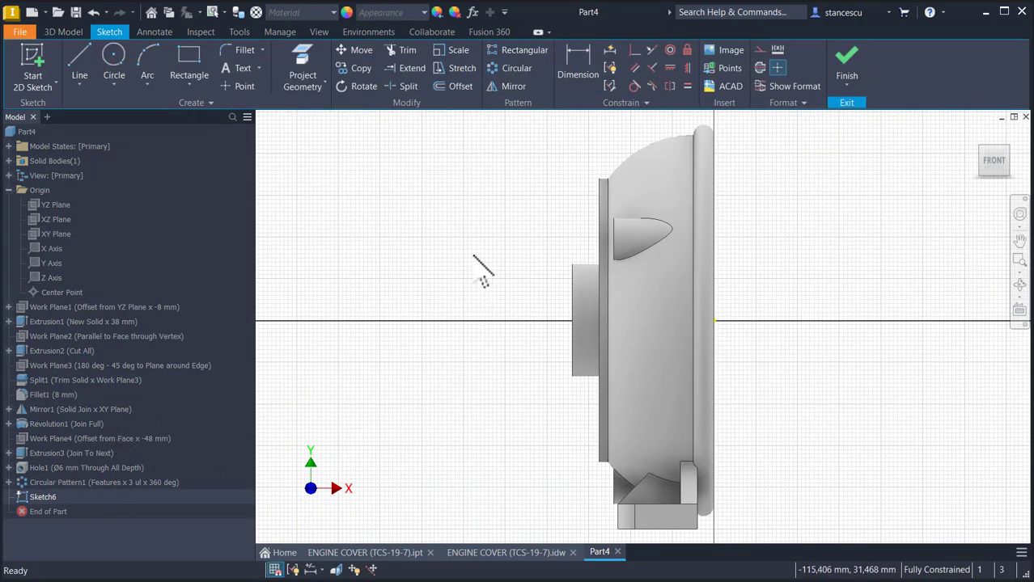
{"action": "key", "text": "F7"}
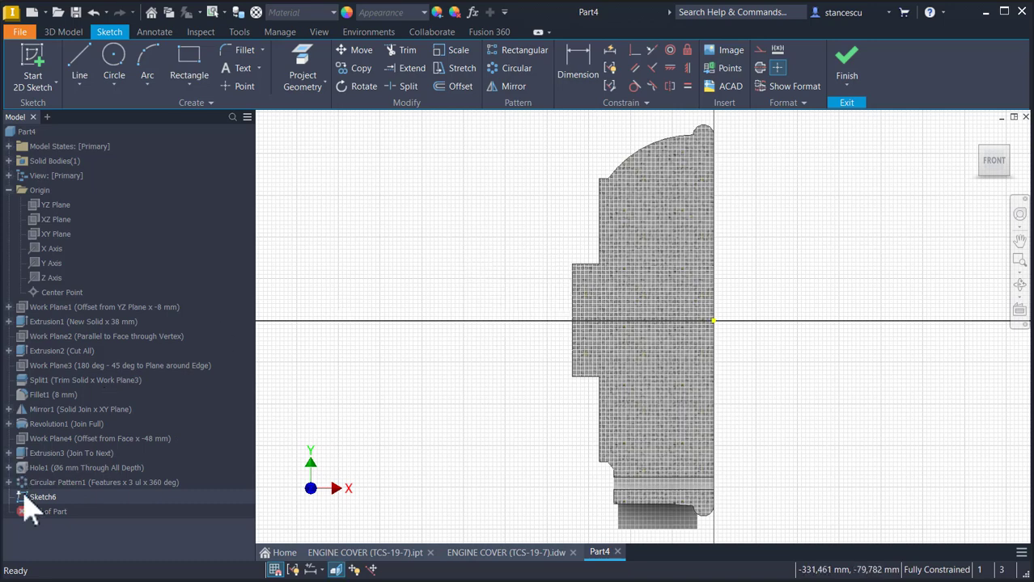
Make Sketch3, the profile sketch of Revolution1, visible for reference
{"action": "left_click", "coordinate": [9, 424]}
{"action": "left_click", "coordinate": [33, 439]}
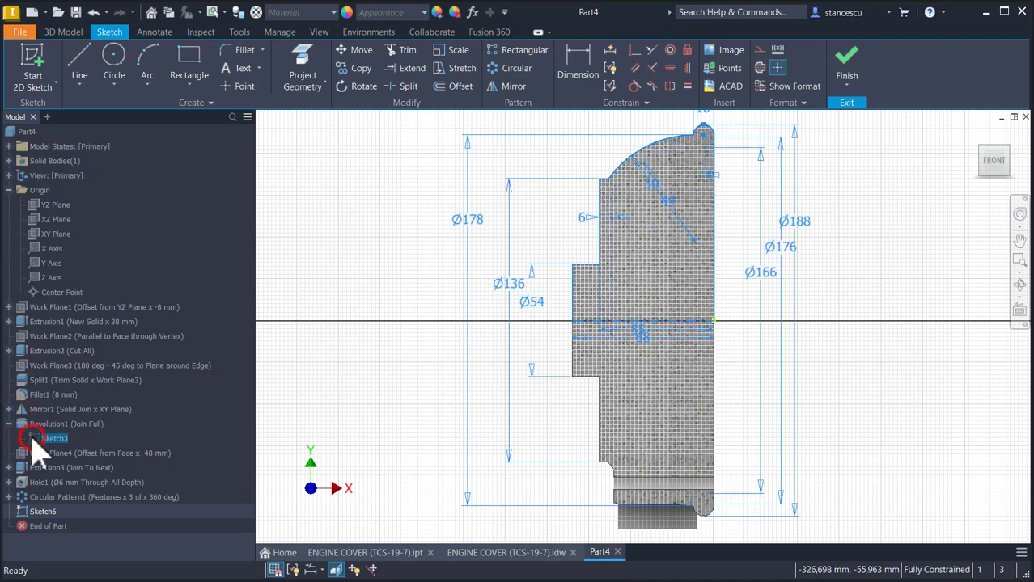
{"action": "right_click", "coordinate": [33, 442]}
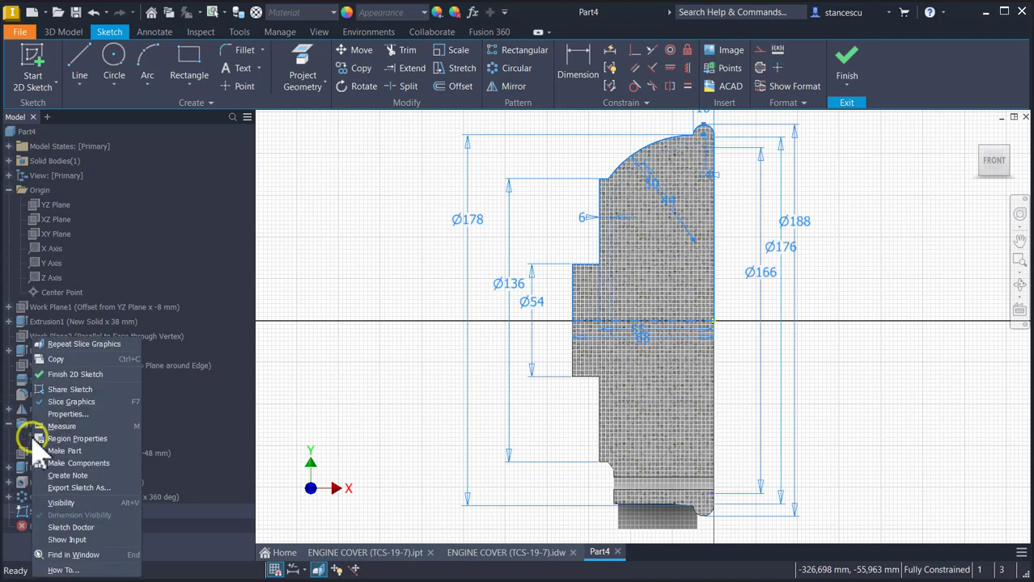
{"action": "left_click", "coordinate": [62, 503]}
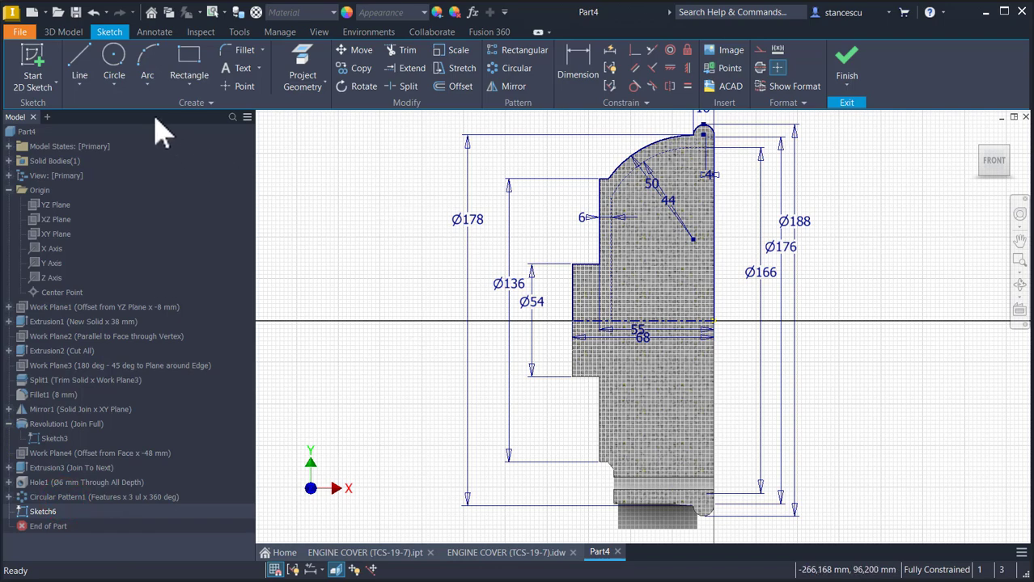
Project the inner wall line, the 44 mm arc and the stepped rim lines of the revolution's profile into the new sketch
{"action": "left_click", "coordinate": [301, 65]}
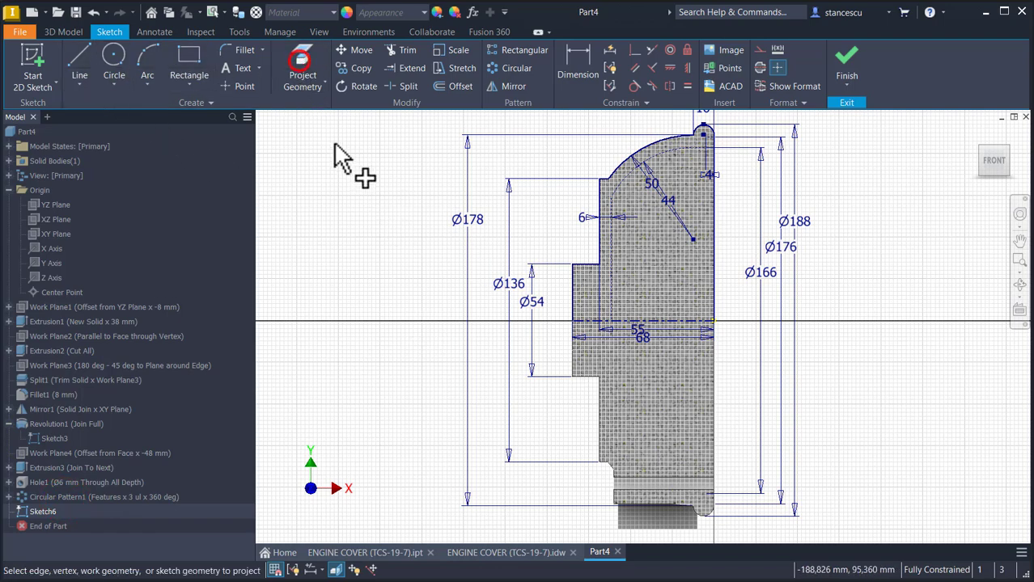
{"action": "scroll", "coordinate": [625, 218], "scroll_direction": "down", "scroll_amount": 3}
{"action": "middle_click_drag", "start_coordinate": [626, 232], "coordinate": [588, 311]}
{"action": "left_click", "coordinate": [582, 294]}
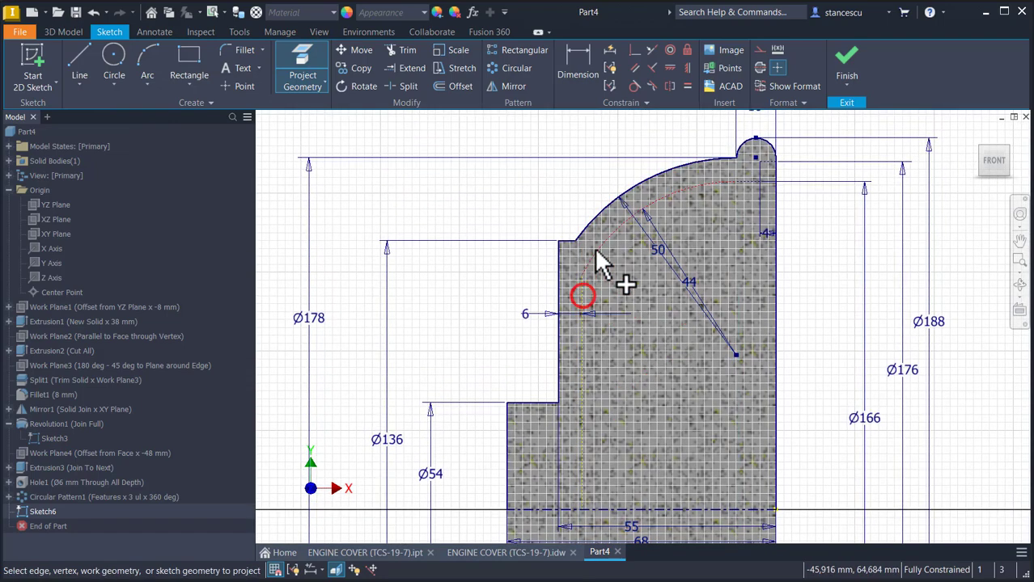
{"action": "left_click", "coordinate": [595, 249]}
{"action": "scroll", "coordinate": [739, 191], "scroll_direction": "down", "scroll_amount": 5}
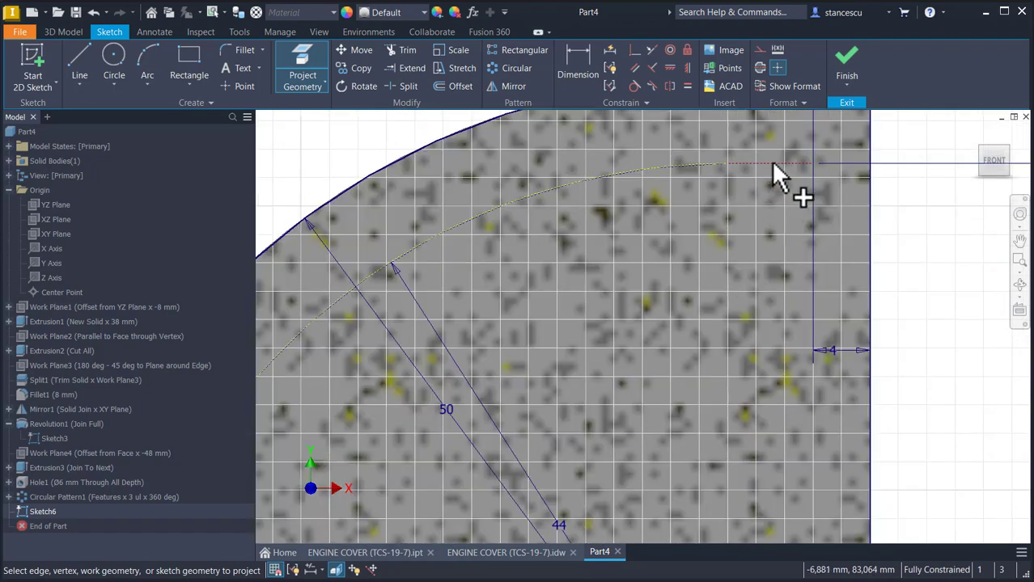
{"action": "left_click", "coordinate": [772, 165]}
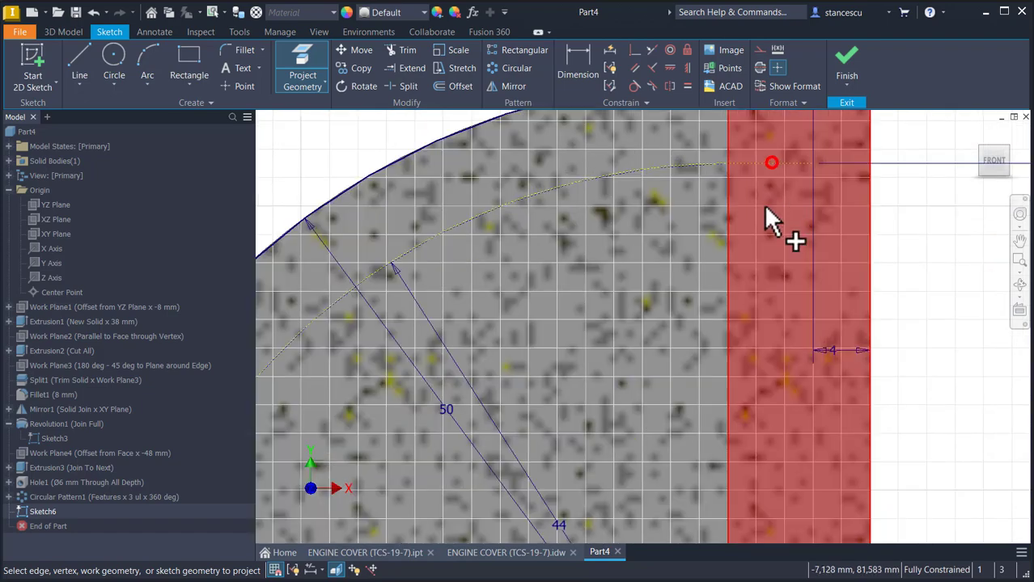
{"action": "scroll", "coordinate": [704, 328], "scroll_direction": "up", "scroll_amount": 2}
{"action": "left_click", "coordinate": [755, 244]}
{"action": "left_click", "coordinate": [786, 200]}
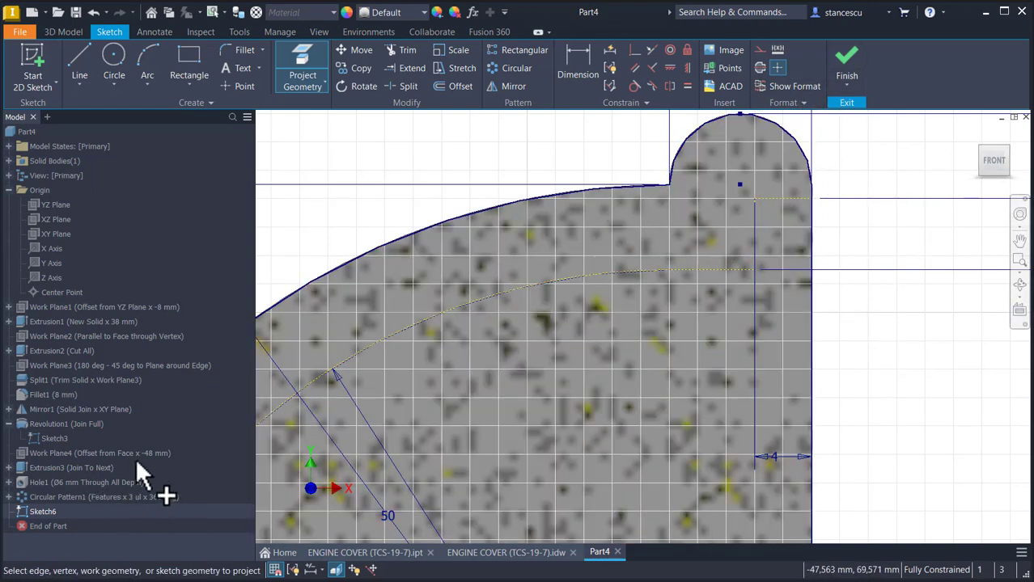
Hide Sketch3 of Revolution1 again, leaving only the projected lines in view
{"action": "left_click", "coordinate": [51, 439]}
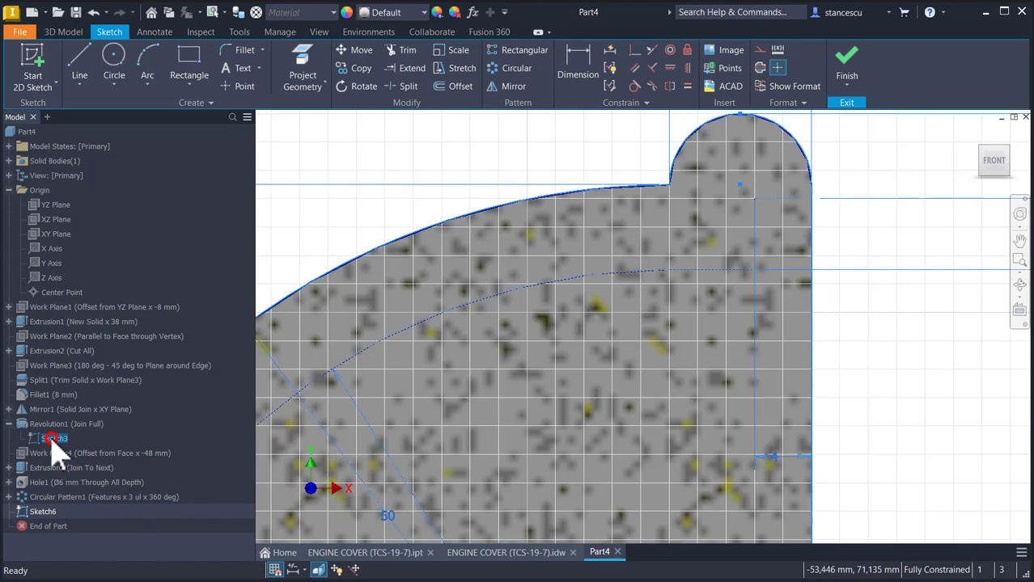
{"action": "right_click", "coordinate": [53, 440]}
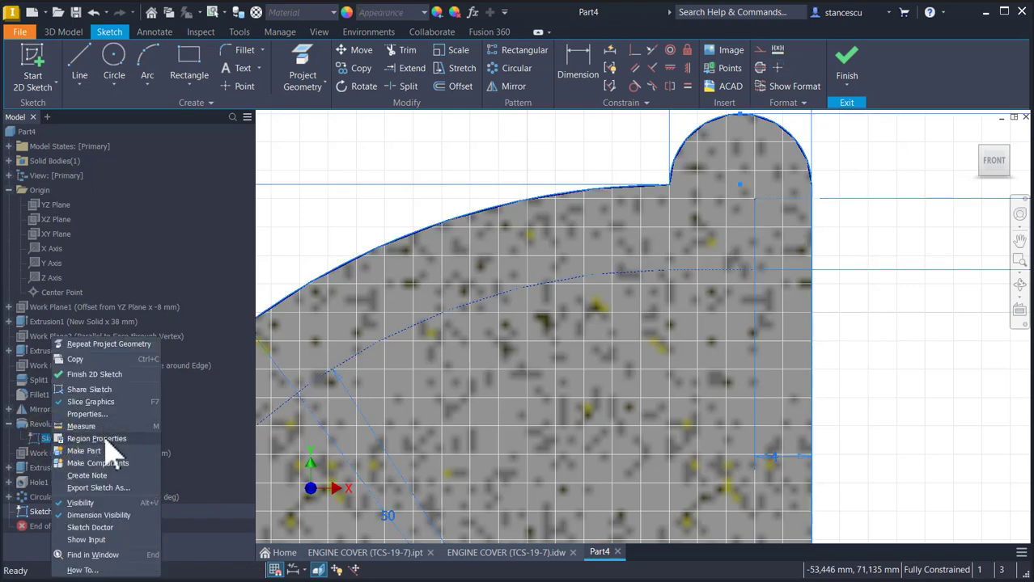
{"action": "left_click", "coordinate": [82, 503]}
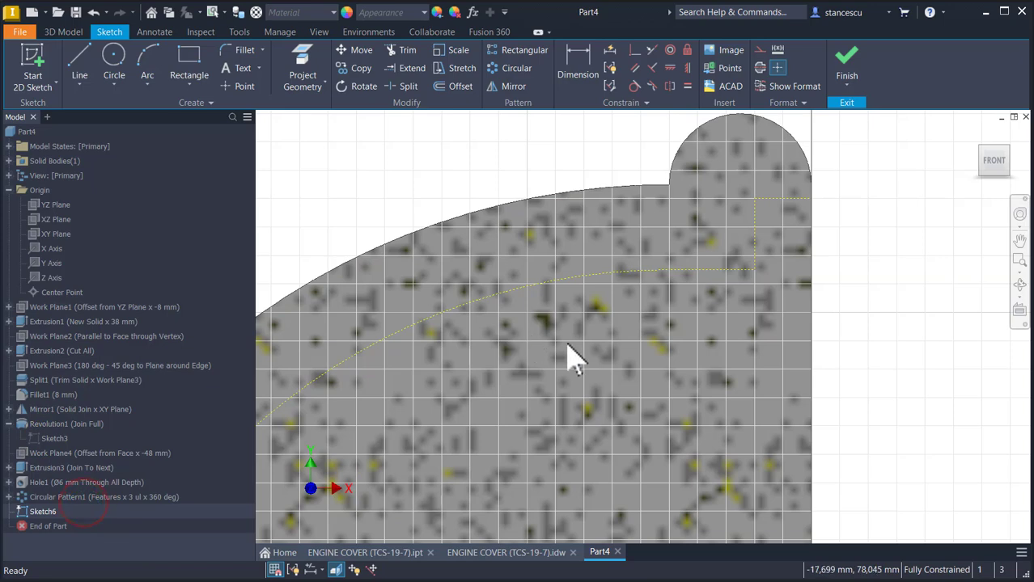
Convert all the projected inner profile lines and the arc from construction to normal geometry
{"action": "scroll", "coordinate": [874, 247], "scroll_direction": "down", "scroll_amount": 1}
{"action": "mouse_move", "coordinate": [861, 205]}
{"action": "left_mouse_down"}
{"action": "mouse_move", "coordinate": [748, 271]}
{"action": "mouse_move", "coordinate": [758, 278]}
{"action": "left_mouse_up"}
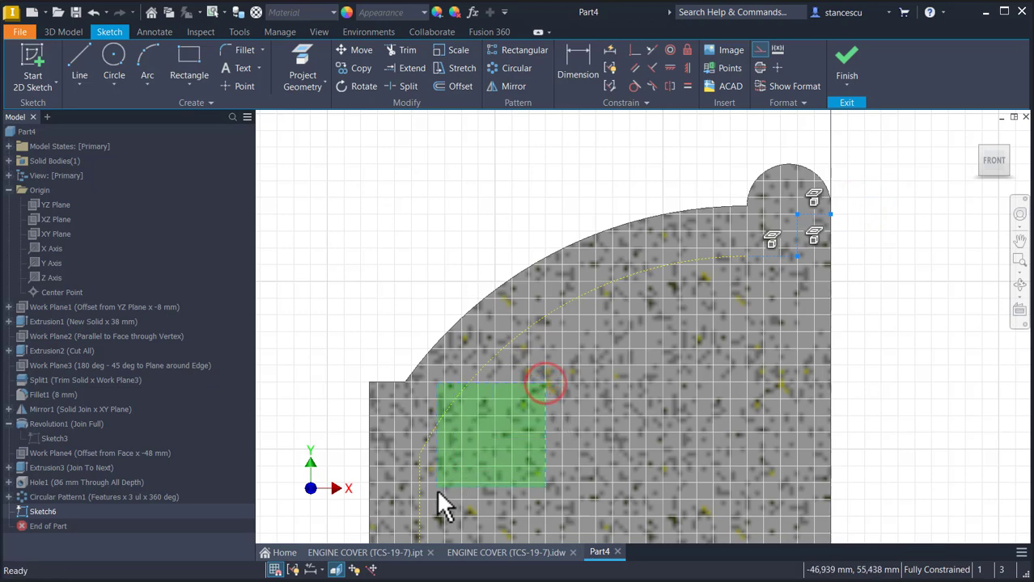
{"action": "left_click_drag", "start_coordinate": [415, 512], "coordinate": [414, 511]}
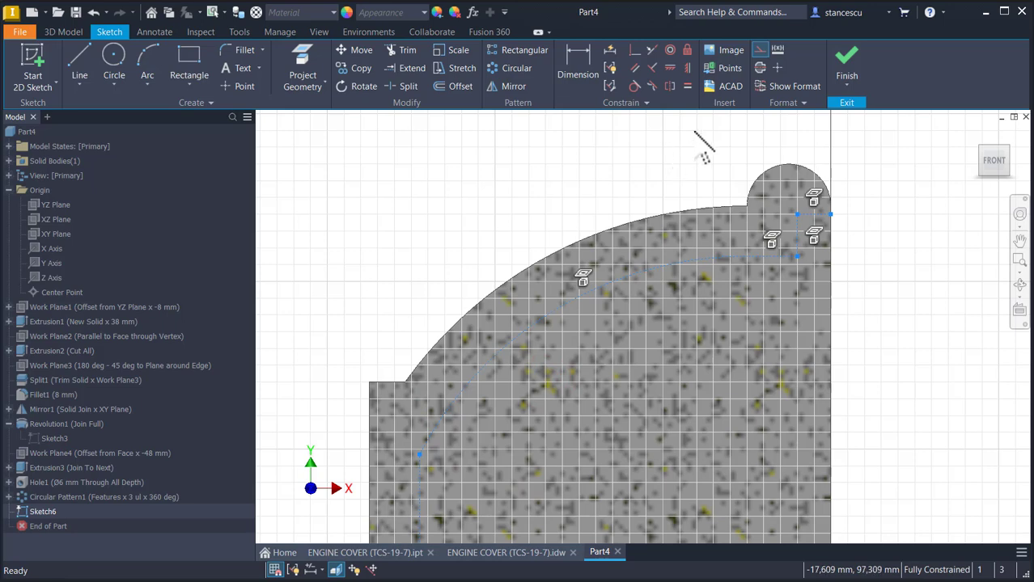
{"action": "left_click", "coordinate": [757, 50]}
{"action": "left_click", "coordinate": [901, 238]}
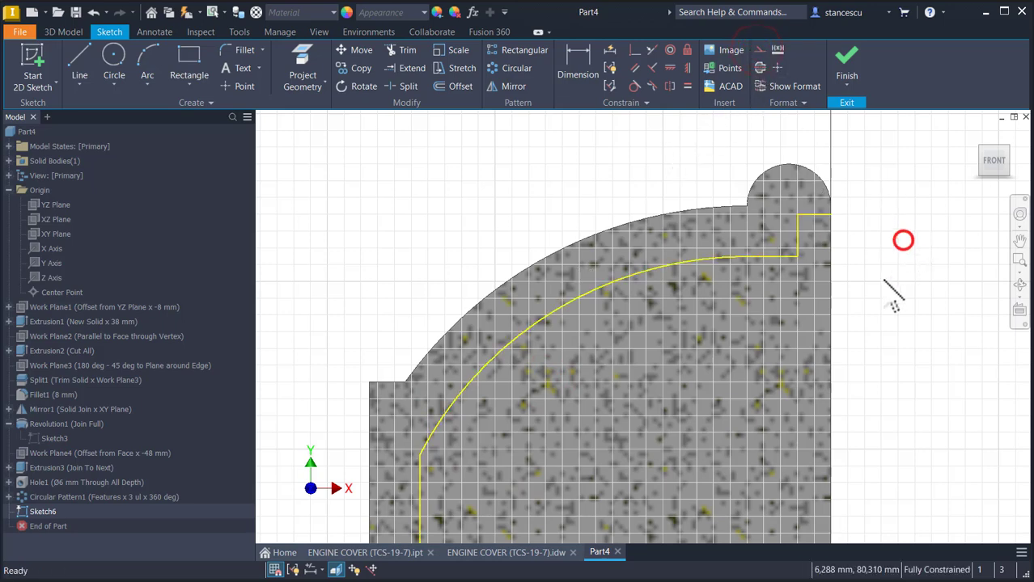
Sketch a stepped line chain from the projected wall line to the horizontal axis, with segments about 7, 14, 10, 5, 5 and 8 mm
{"action": "middle_click_drag", "start_coordinate": [870, 294], "coordinate": [872, 208]}
{"action": "middle_click_drag", "start_coordinate": [820, 364], "coordinate": [864, 247]}
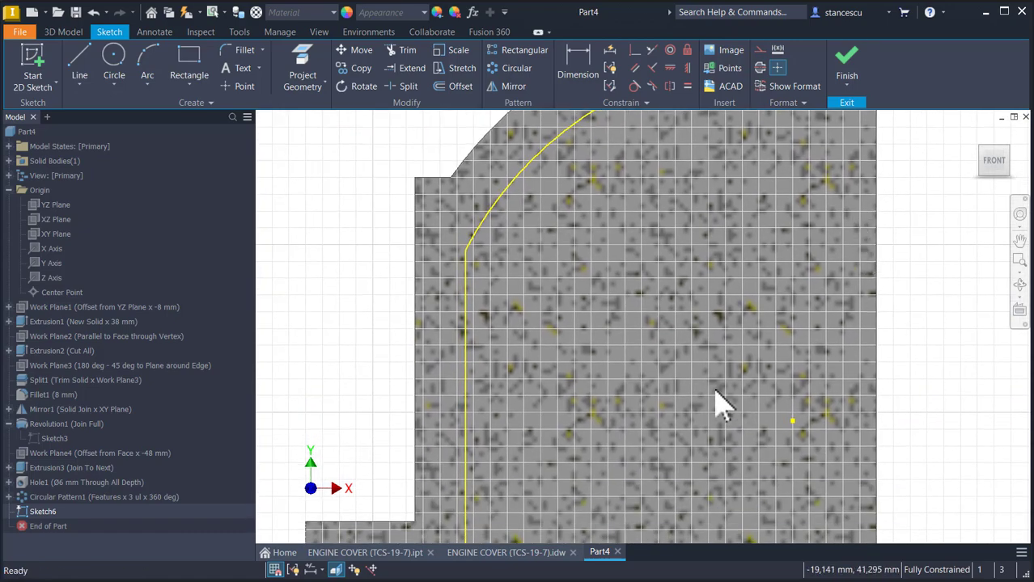
{"action": "middle_click_drag", "start_coordinate": [713, 401], "coordinate": [731, 270]}
{"action": "middle_click_drag", "start_coordinate": [683, 367], "coordinate": [722, 247]}
{"action": "middle_click_drag", "start_coordinate": [694, 320], "coordinate": [696, 308]}
{"action": "left_click", "coordinate": [79, 63]}
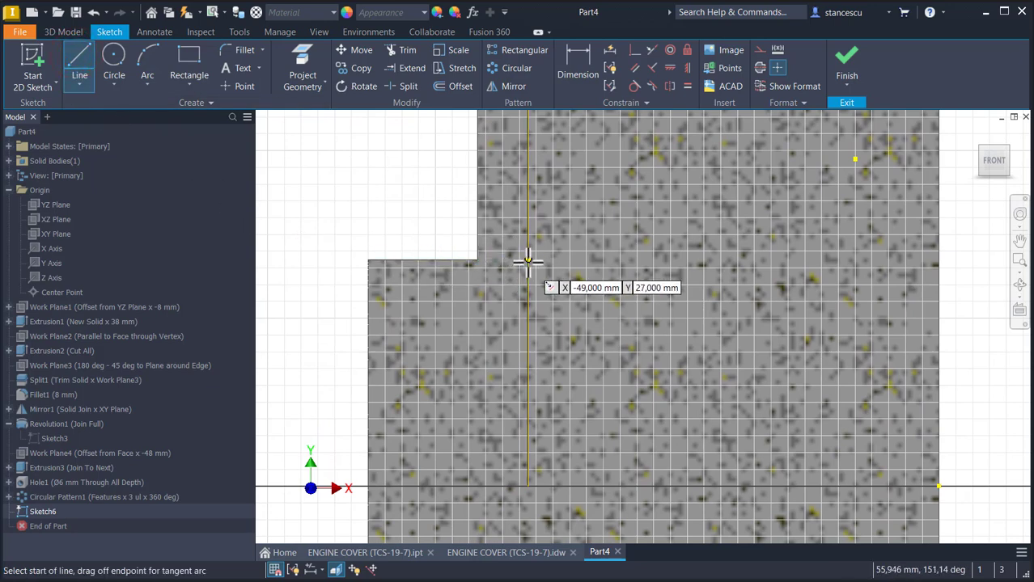
{"action": "left_click", "coordinate": [527, 259]}
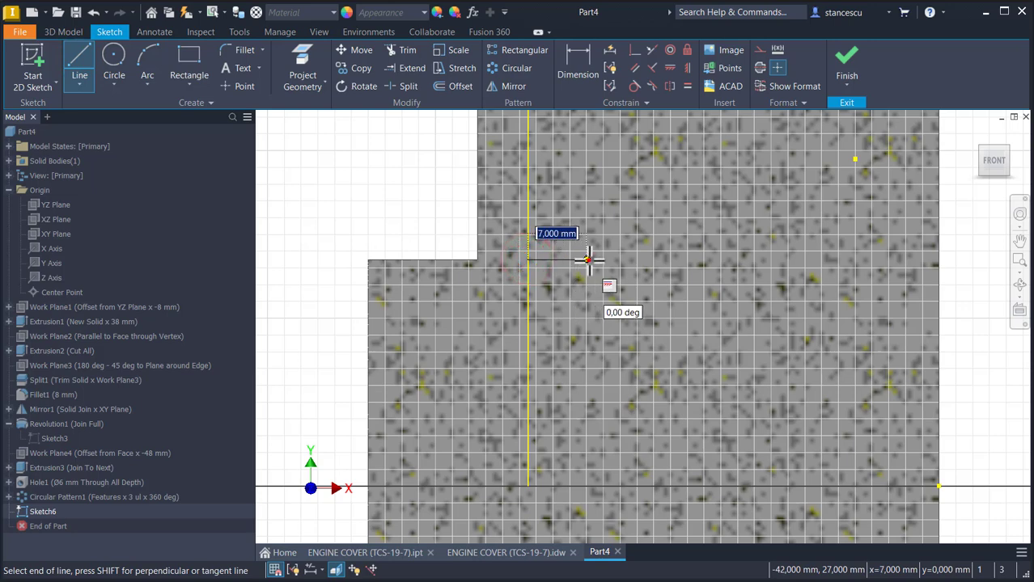
{"action": "left_click", "coordinate": [587, 260]}
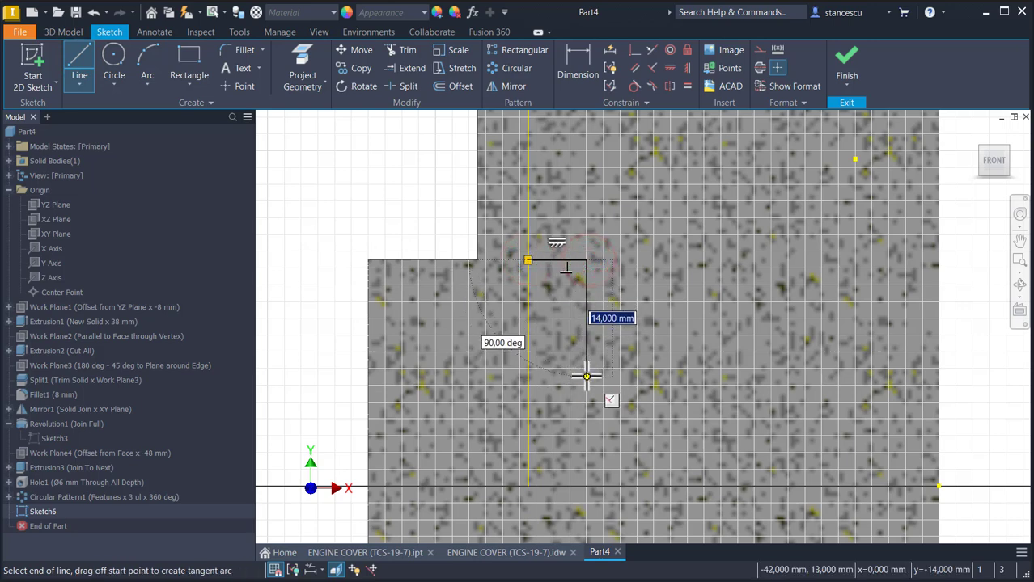
{"action": "left_click", "coordinate": [587, 376]}
{"action": "left_click", "coordinate": [502, 377]}
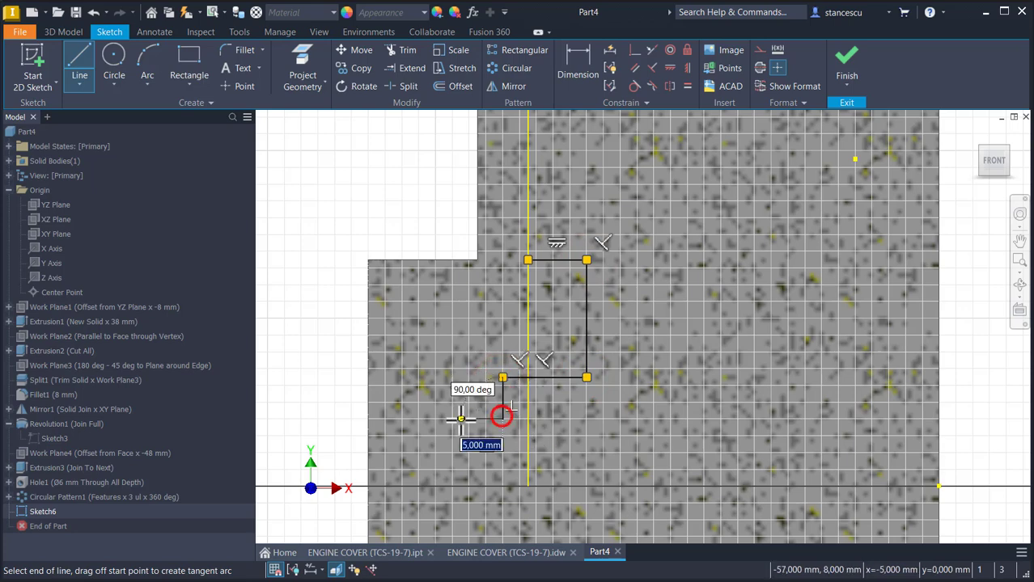
{"action": "left_click", "coordinate": [503, 419]}
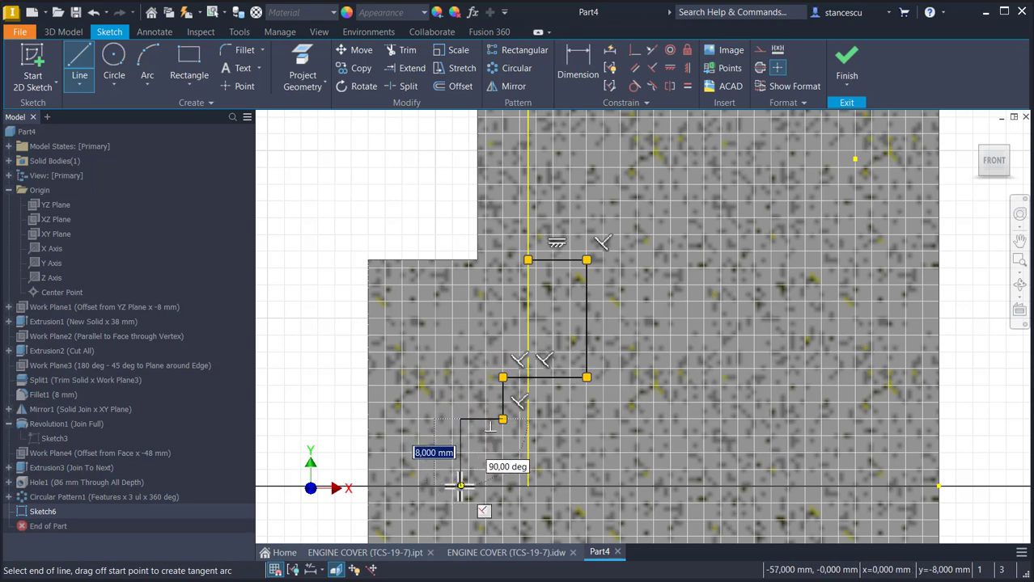
{"action": "left_click", "coordinate": [460, 485]}
{"action": "key", "text": "Escape"}
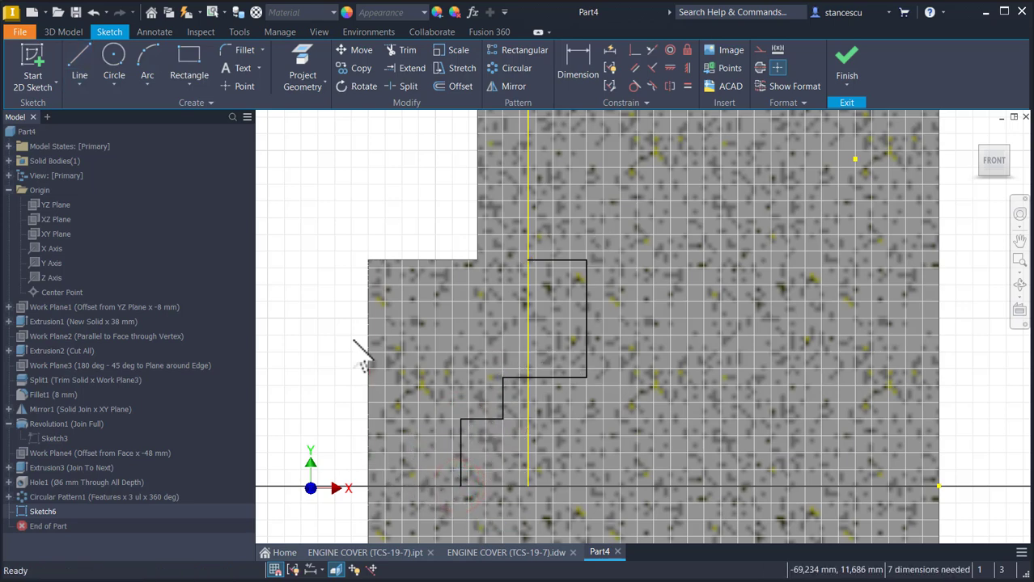
Draw a horizontal line from the boss's outer edge to the origin and convert it to a centerline
{"action": "left_click", "coordinate": [79, 63]}
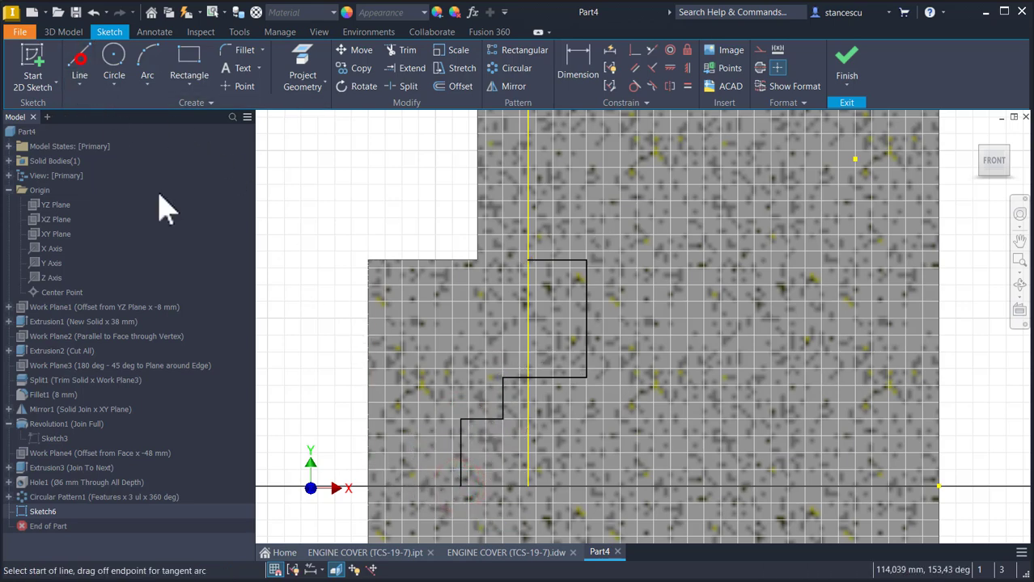
{"action": "left_click", "coordinate": [368, 487]}
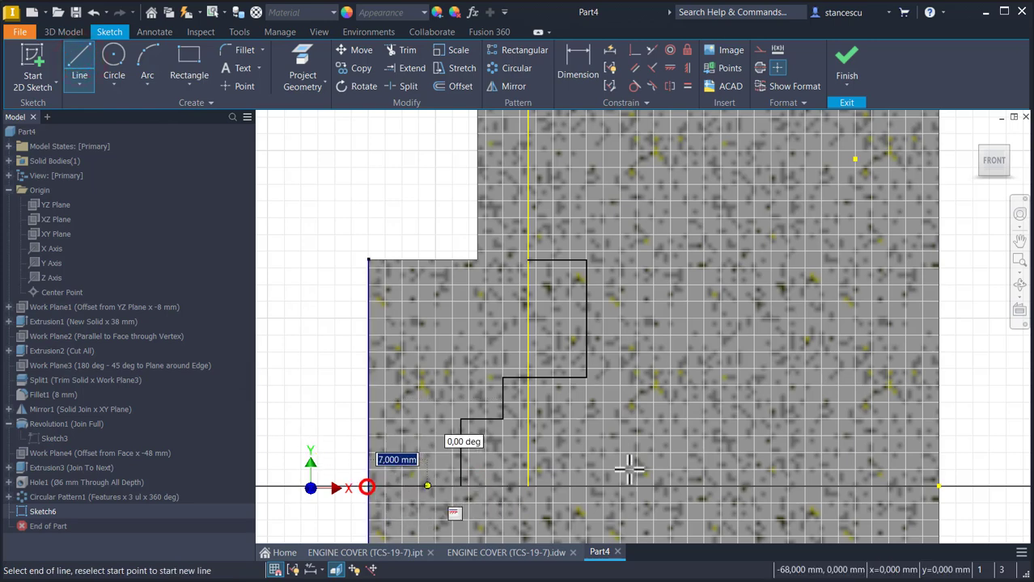
{"action": "left_click", "coordinate": [939, 487]}
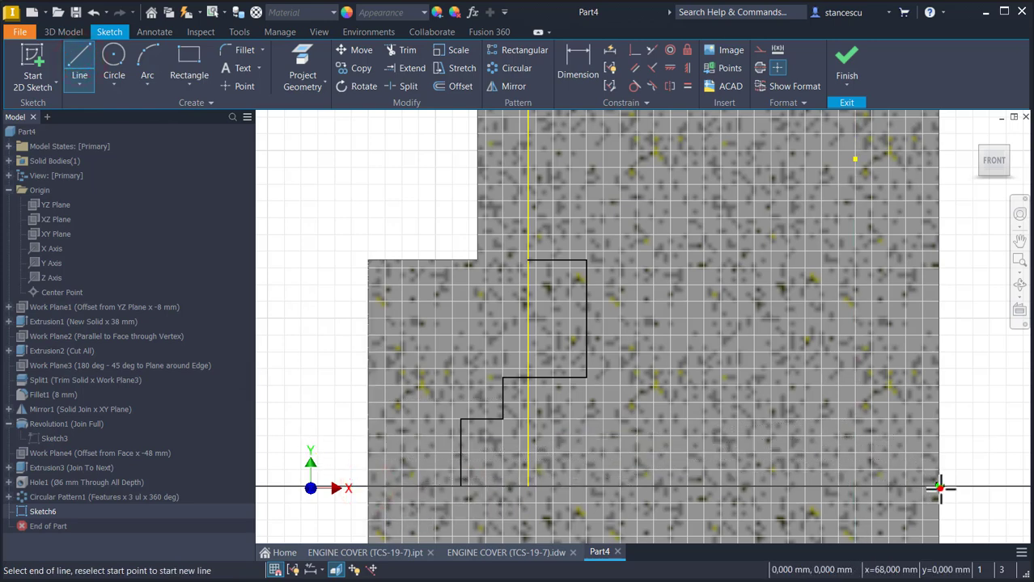
{"action": "key", "text": "Escape"}
{"action": "left_click_drag", "start_coordinate": [784, 501], "coordinate": [781, 499]}
{"action": "left_click", "coordinate": [759, 68]}
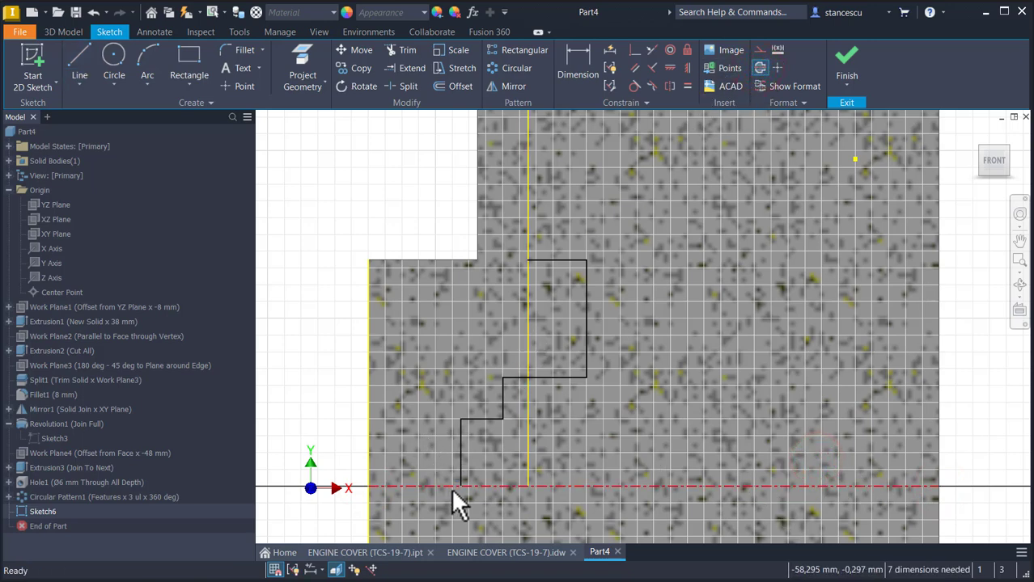
Pull the stepped chain's lower endpoint off the axis and extend its last vertical line to the centerline
{"action": "left_click_drag", "start_coordinate": [458, 486], "coordinate": [450, 484]}
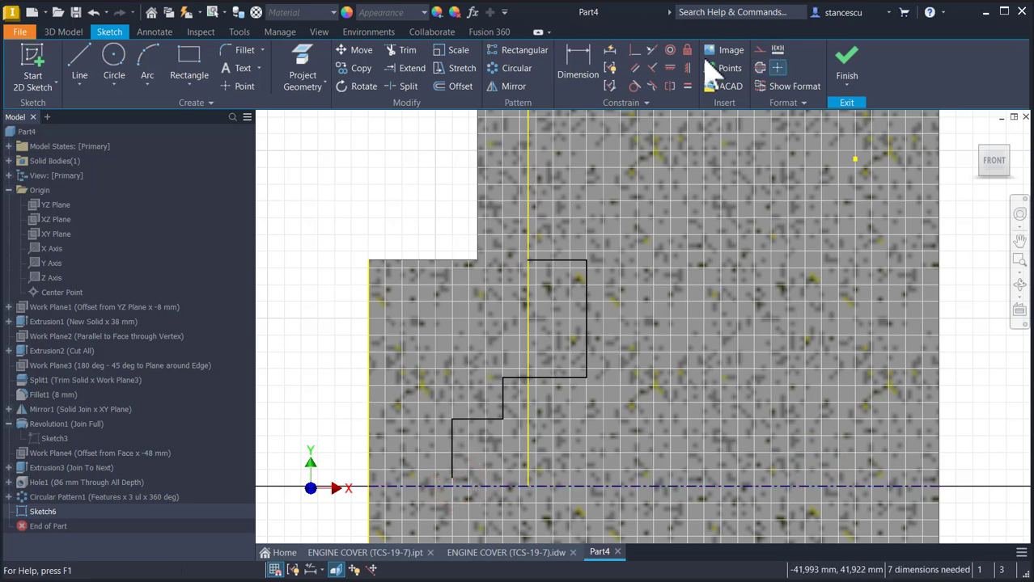
{"action": "left_click", "coordinate": [413, 68]}
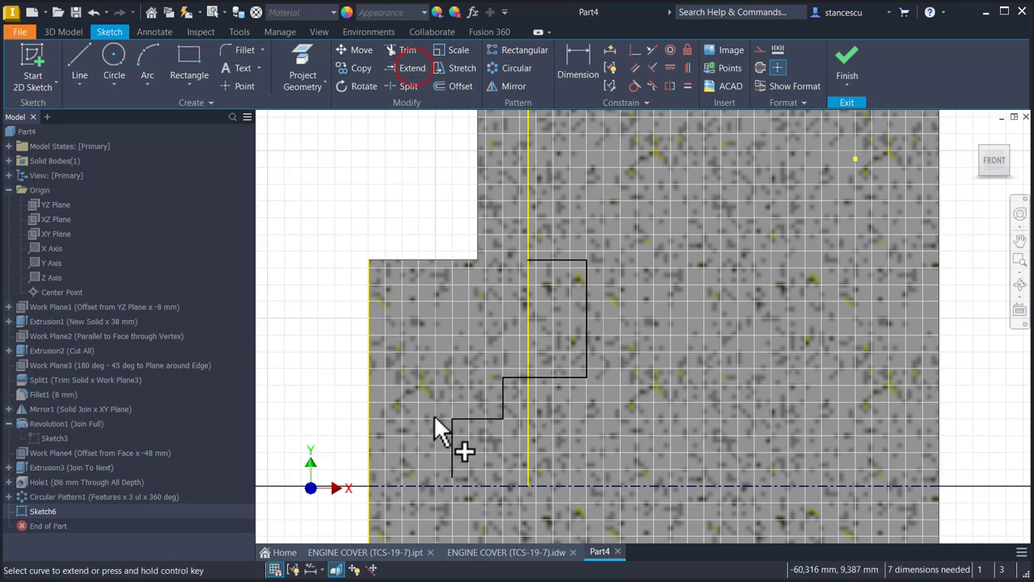
{"action": "left_click", "coordinate": [453, 476]}
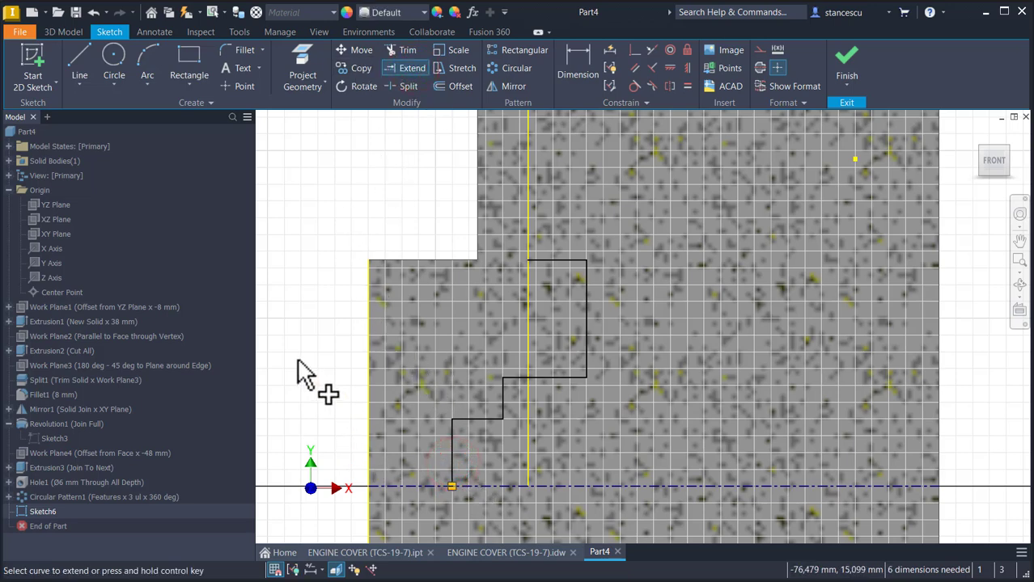
{"action": "key", "text": "Escape"}
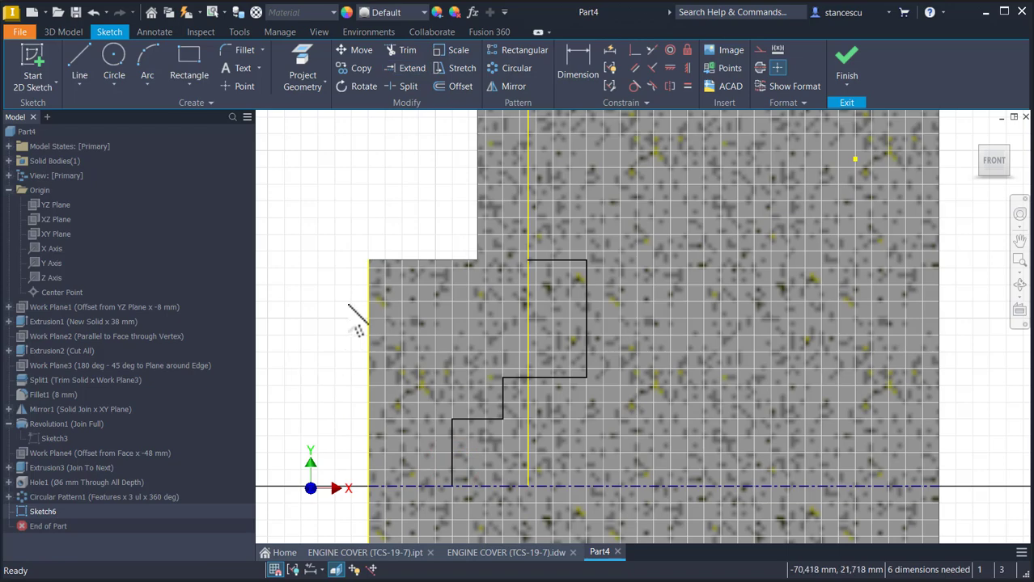
Draw a vertical line over the projected wall line, from the arc's lower end to the start of the stepped chain
{"action": "scroll", "coordinate": [379, 293], "scroll_direction": "up", "scroll_amount": 3}
{"action": "middle_click_drag", "start_coordinate": [380, 294], "coordinate": [387, 389]}
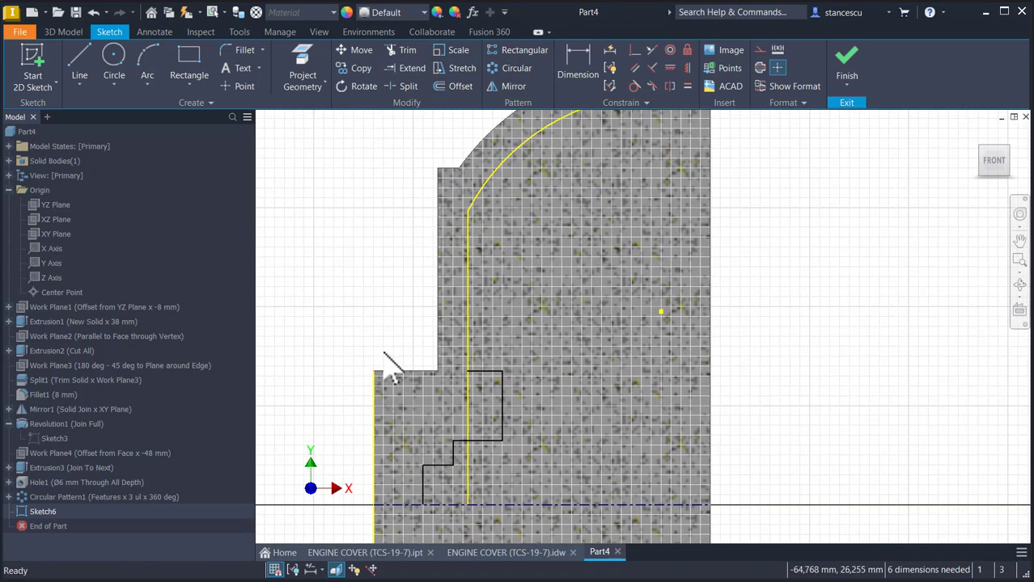
{"action": "left_click", "coordinate": [89, 72]}
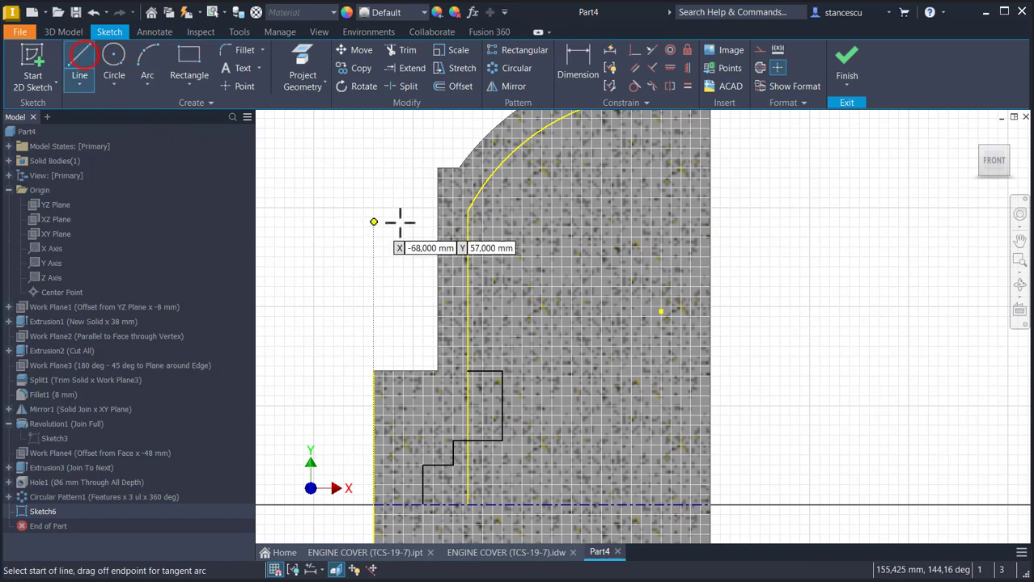
{"action": "left_click", "coordinate": [467, 212]}
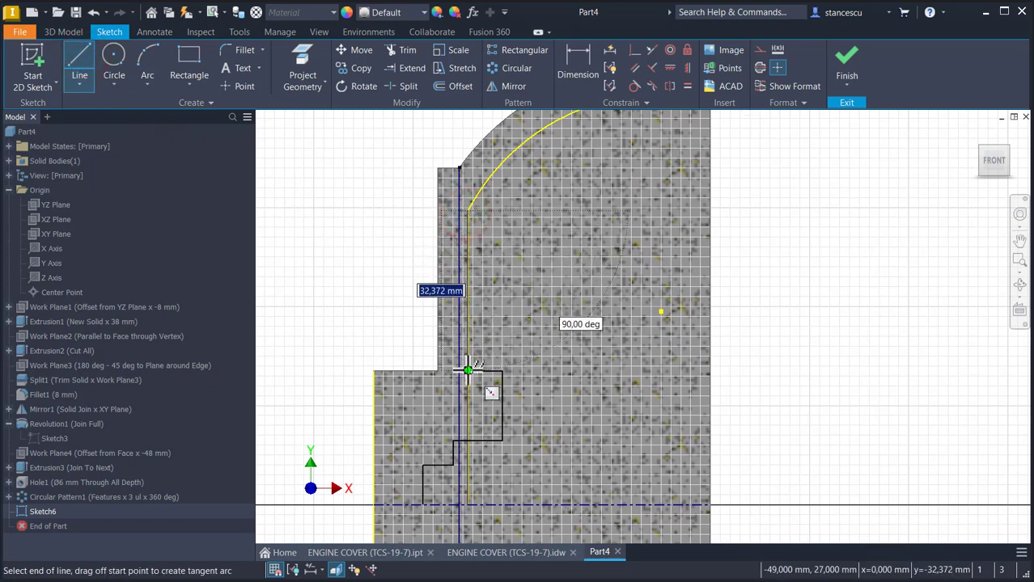
{"action": "type", "text": "60"}
{"action": "key", "text": "Return"}
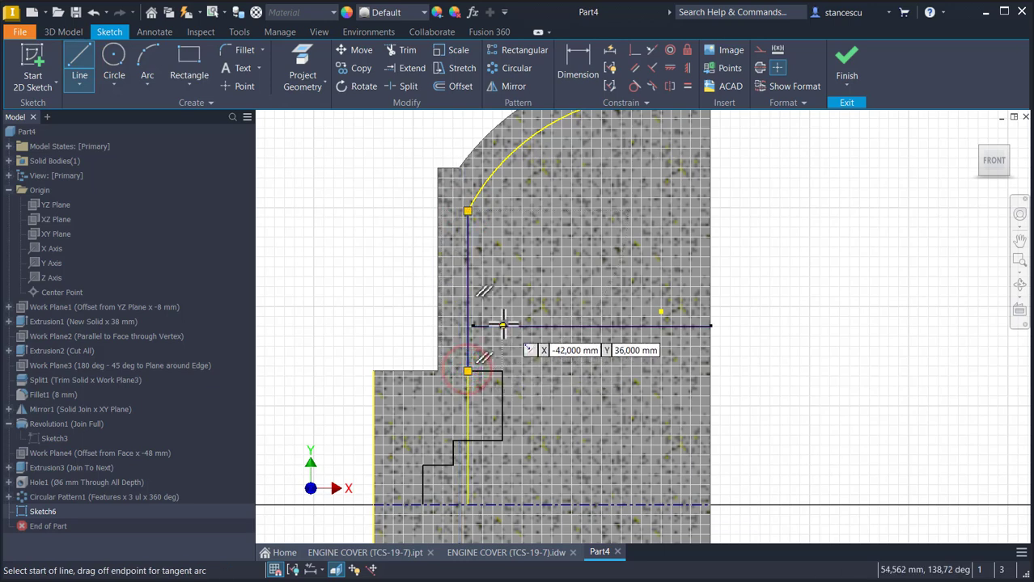
{"action": "key", "text": "Escape"}
Convert the projected full-length inner wall line to construction geometry
{"action": "left_click", "coordinate": [467, 406]}
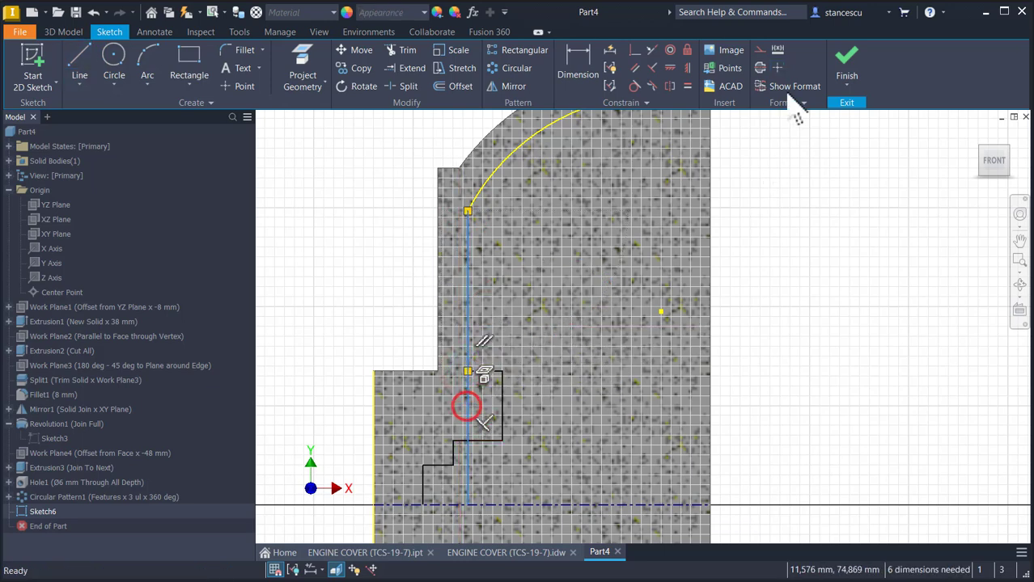
{"action": "left_click", "coordinate": [801, 269]}
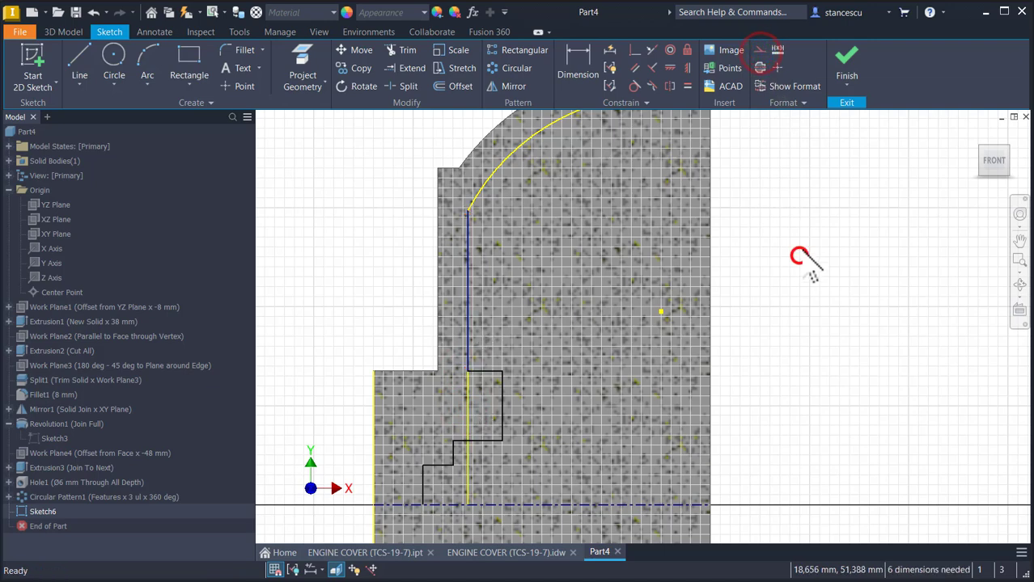
{"action": "left_click", "coordinate": [466, 417]}
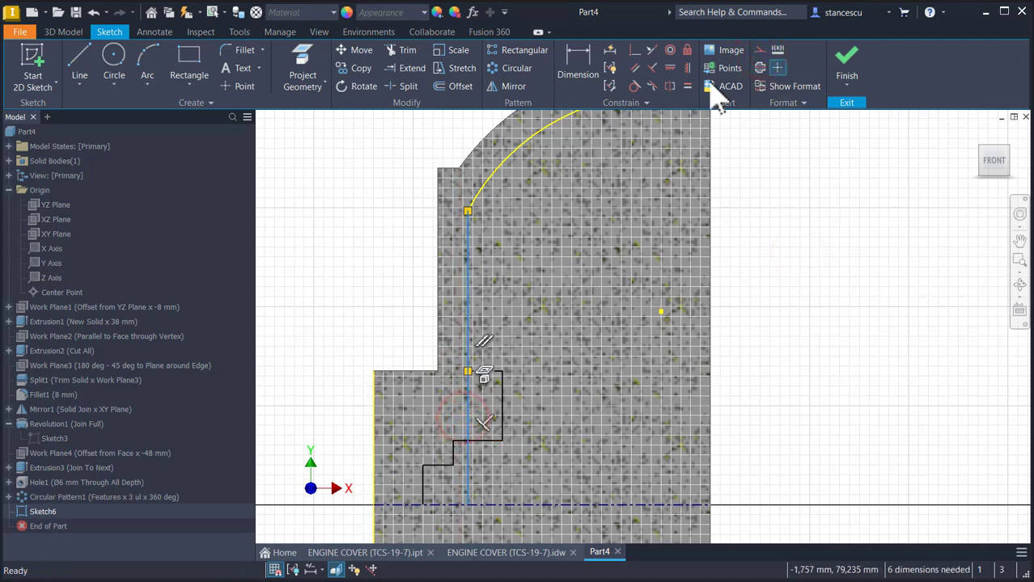
{"action": "left_click", "coordinate": [759, 51]}
{"action": "left_click", "coordinate": [784, 194]}
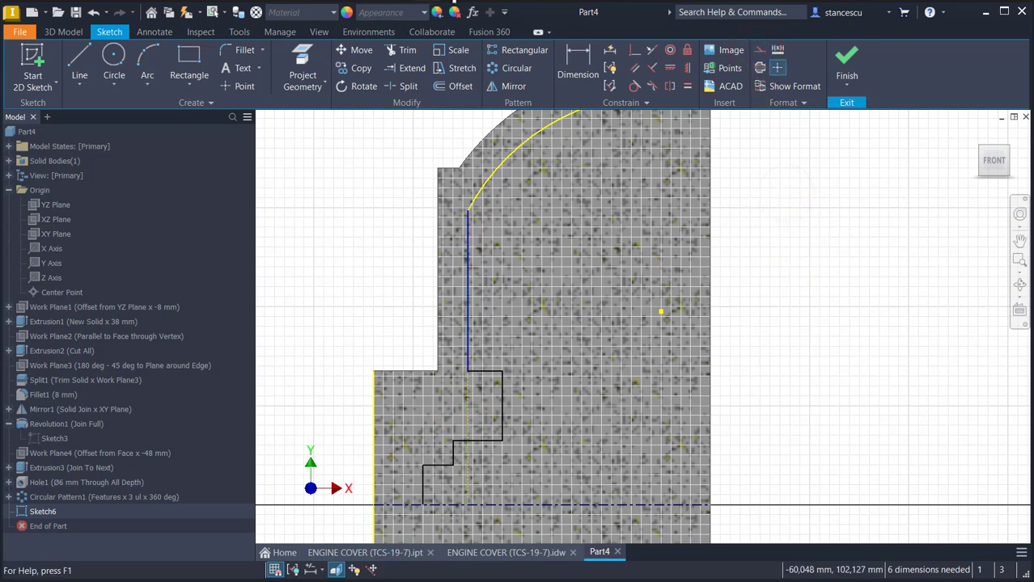
Dimension the upper step's vertical line at 24 mm from the boss's outer edge
{"action": "left_click", "coordinate": [574, 71]}
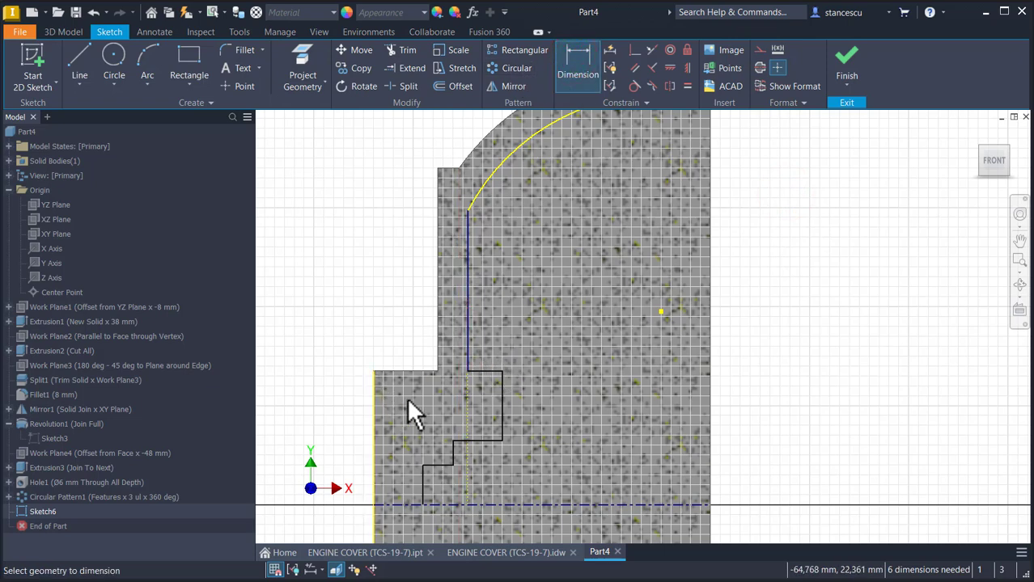
{"action": "left_click", "coordinate": [500, 385]}
{"action": "left_click", "coordinate": [375, 399]}
{"action": "left_click", "coordinate": [384, 323]}
{"action": "type", "text": "24"}
{"action": "key", "text": "Return"}
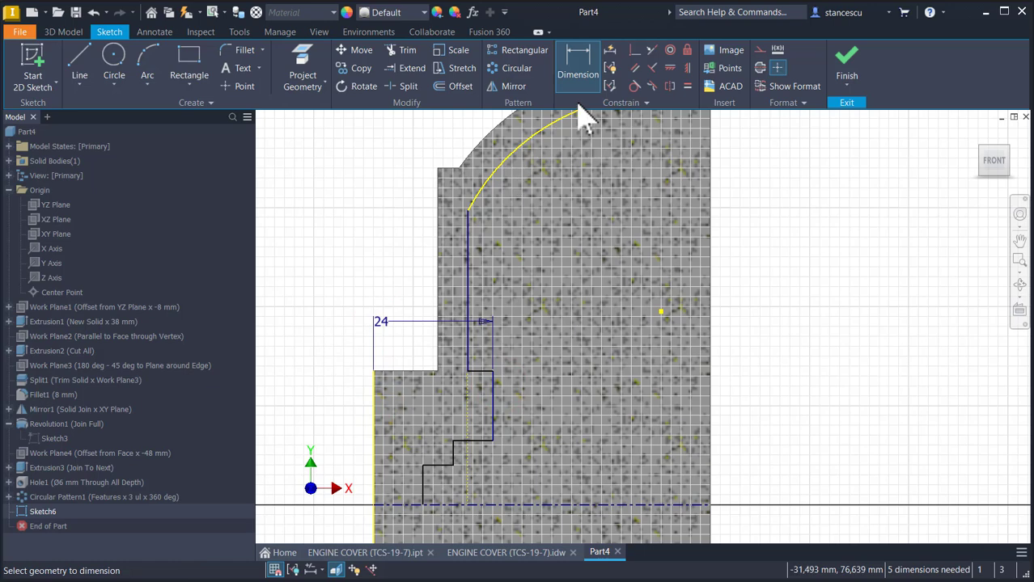
Project the boss's upper horizontal edge and make the top line of the stepped chain collinear with it
{"action": "left_click", "coordinate": [650, 51]}
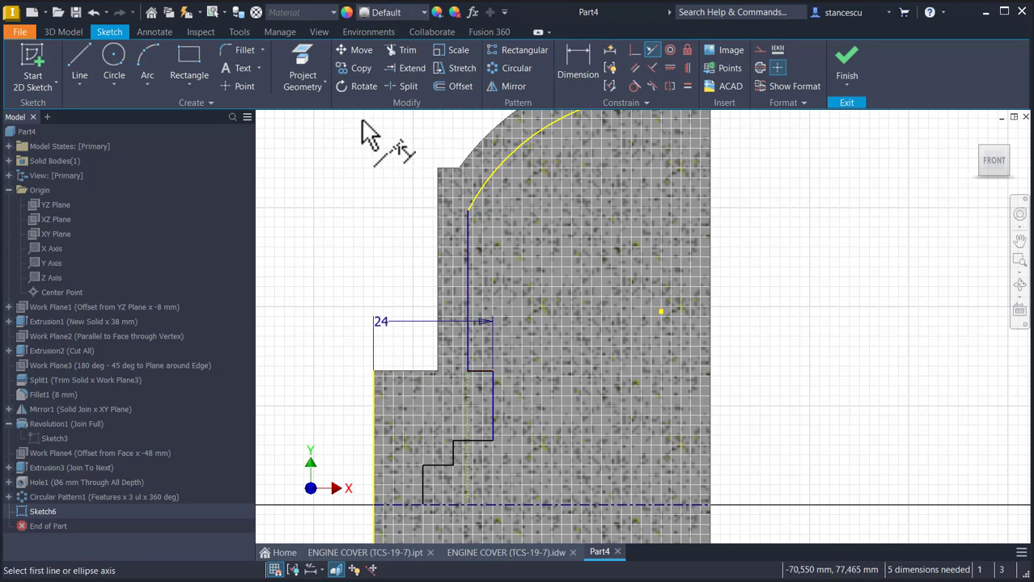
{"action": "left_click", "coordinate": [301, 73]}
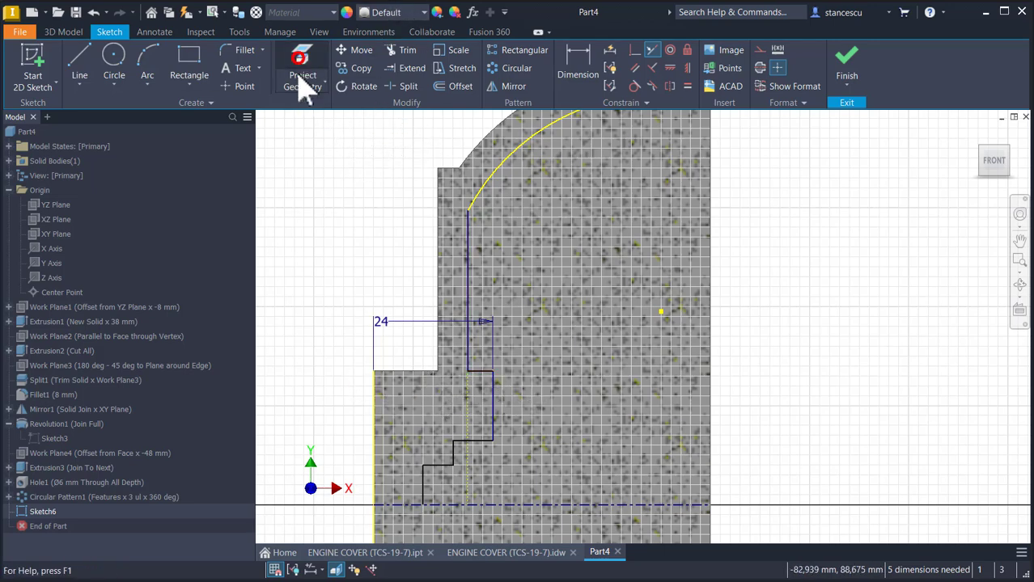
{"action": "left_click", "coordinate": [400, 371]}
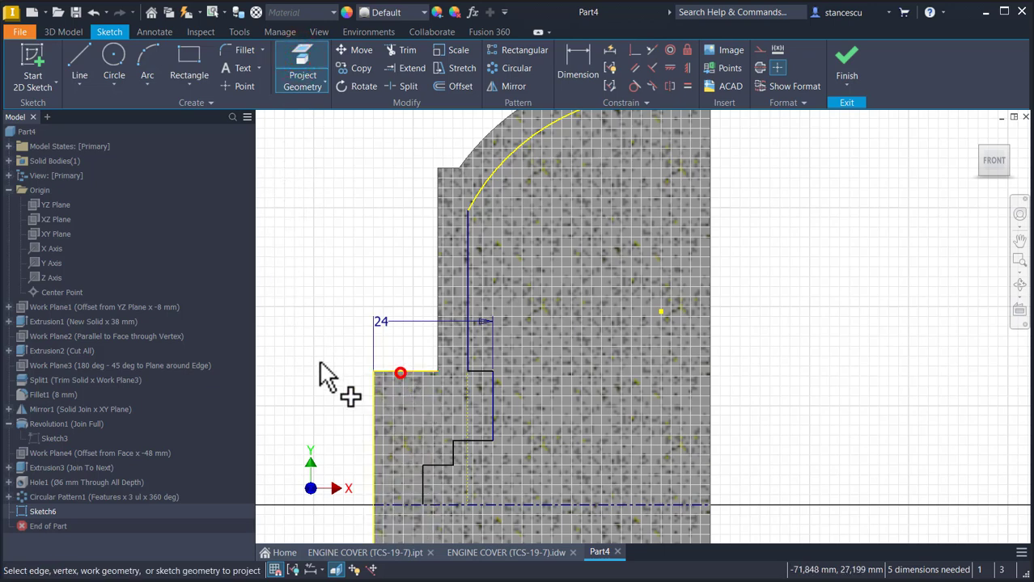
{"action": "left_click", "coordinate": [652, 50]}
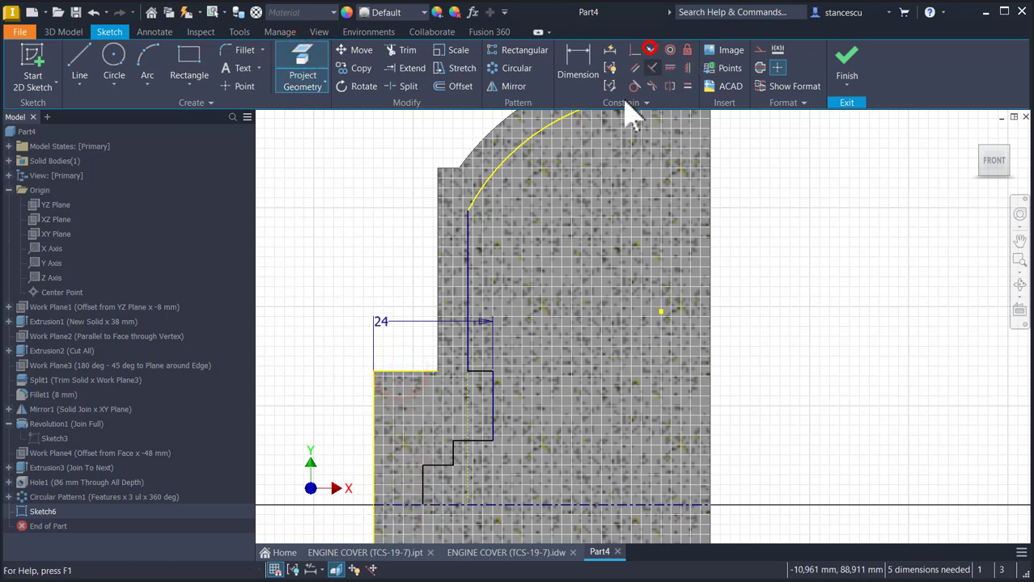
{"action": "left_click", "coordinate": [423, 370]}
{"action": "left_click", "coordinate": [479, 370]}
Dimension the middle horizontal step line about the centerline with a 34 mm diameter
{"action": "middle_click_drag", "start_coordinate": [306, 360], "coordinate": [298, 239]}
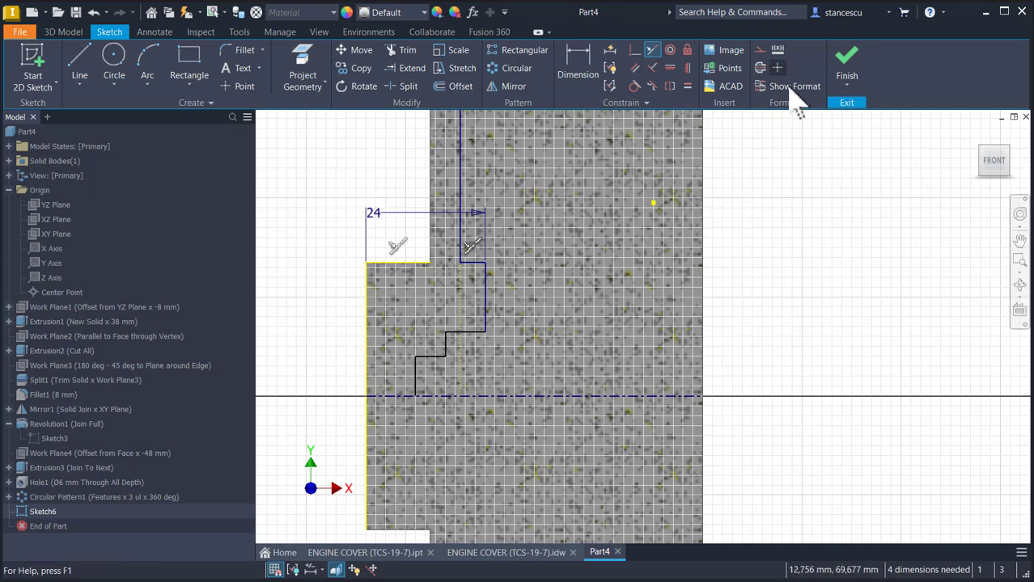
{"action": "left_click", "coordinate": [574, 73]}
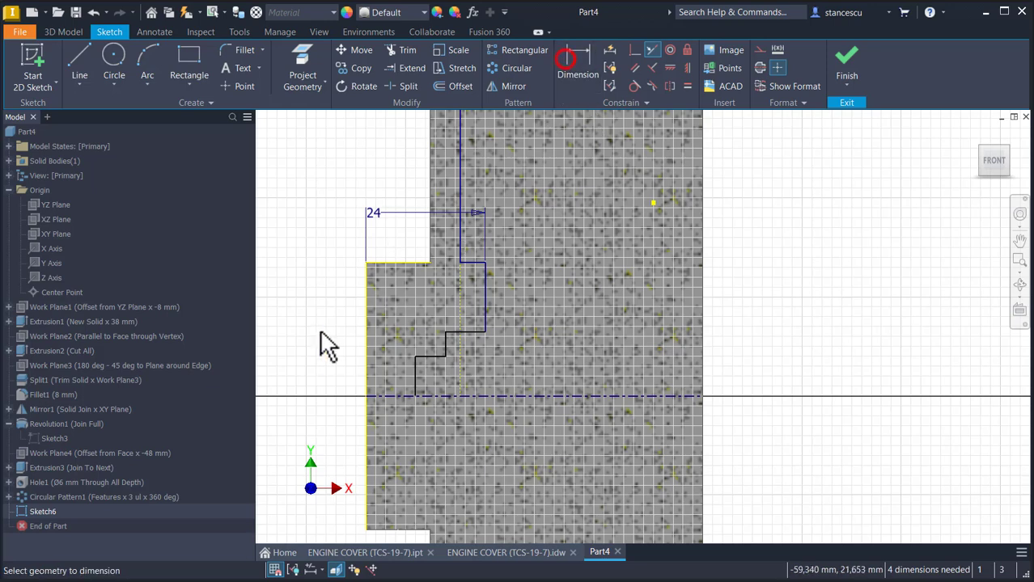
{"action": "left_click", "coordinate": [473, 331]}
{"action": "left_click", "coordinate": [478, 398]}
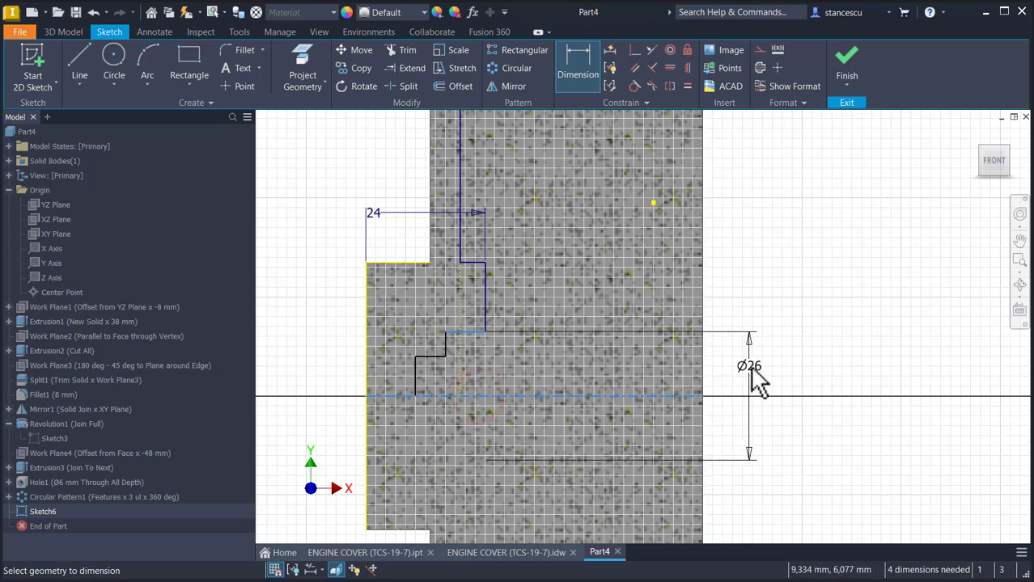
{"action": "left_click", "coordinate": [751, 370]}
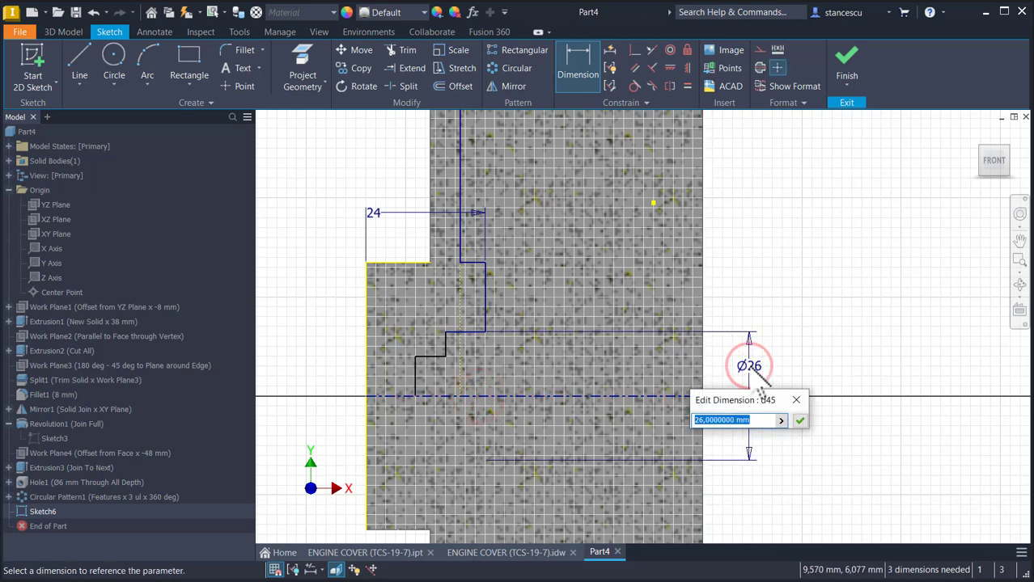
{"action": "type", "text": "34"}
{"action": "key", "text": "Return"}
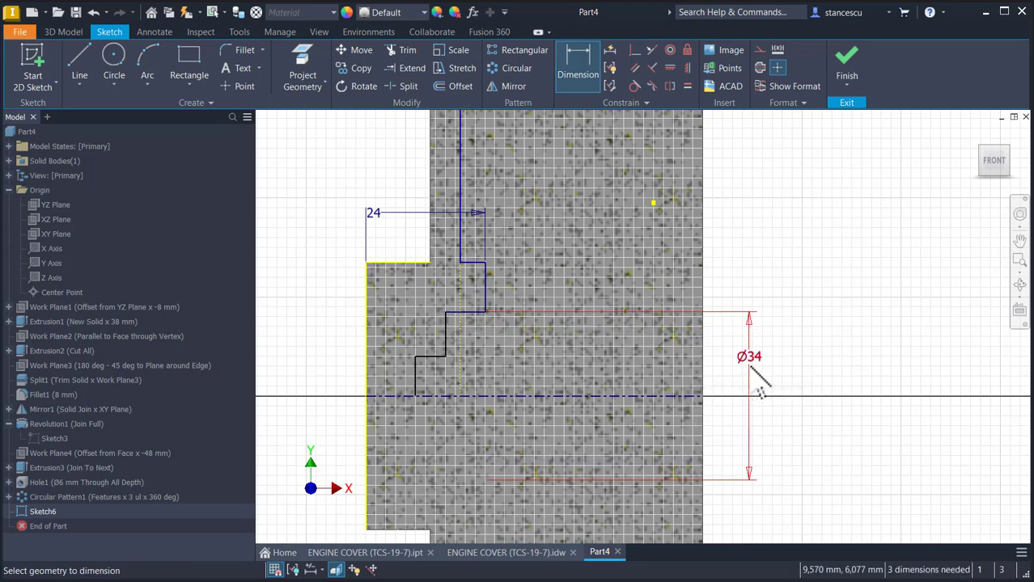
Dimension the lowest horizontal step line about the centerline with a 15 mm diameter
{"action": "left_click", "coordinate": [437, 358]}
{"action": "left_click", "coordinate": [430, 395]}
{"action": "left_click", "coordinate": [307, 381]}
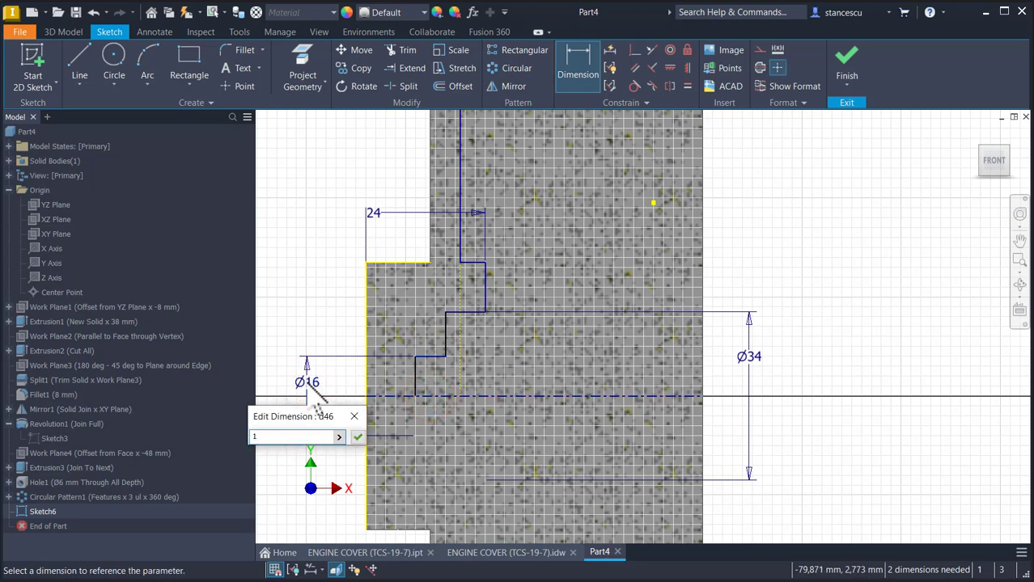
{"action": "key", "text": "Return"}
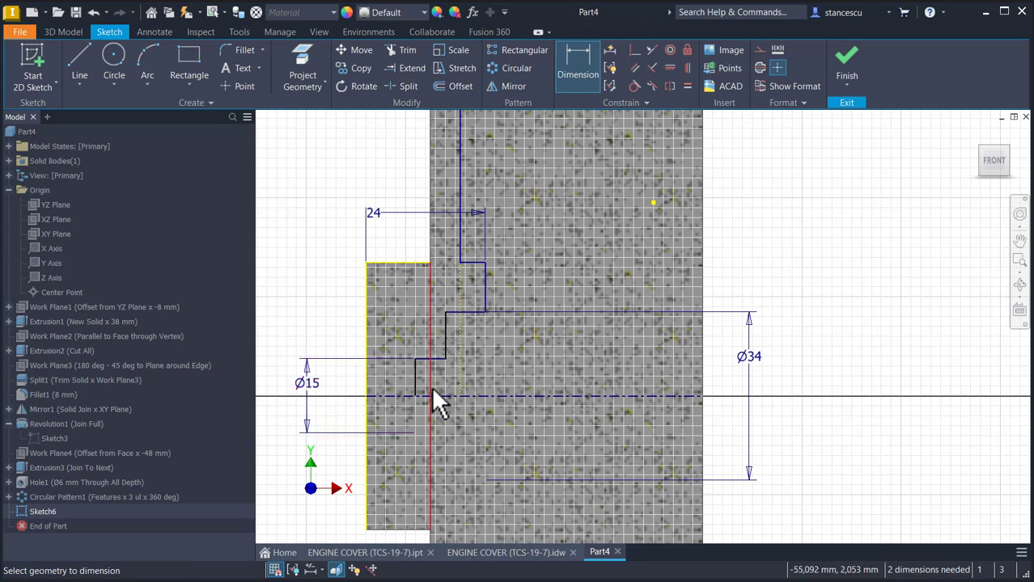
Delete the lowest vertical step line and extend the 15 mm diameter line to the boss's outer edge
{"action": "left_click", "coordinate": [414, 372]}
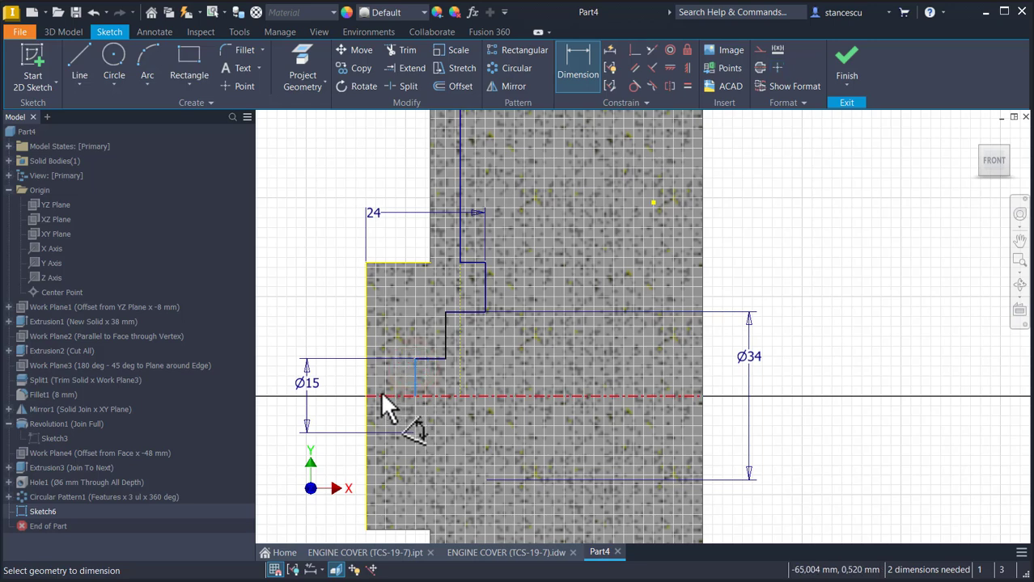
{"action": "key", "text": "Escape"}
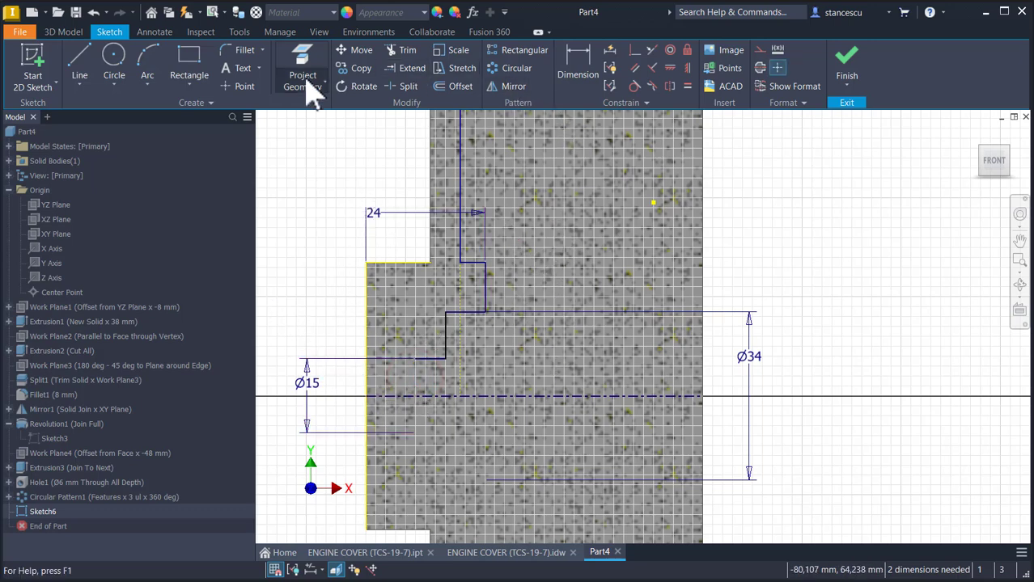
{"action": "left_click", "coordinate": [407, 68]}
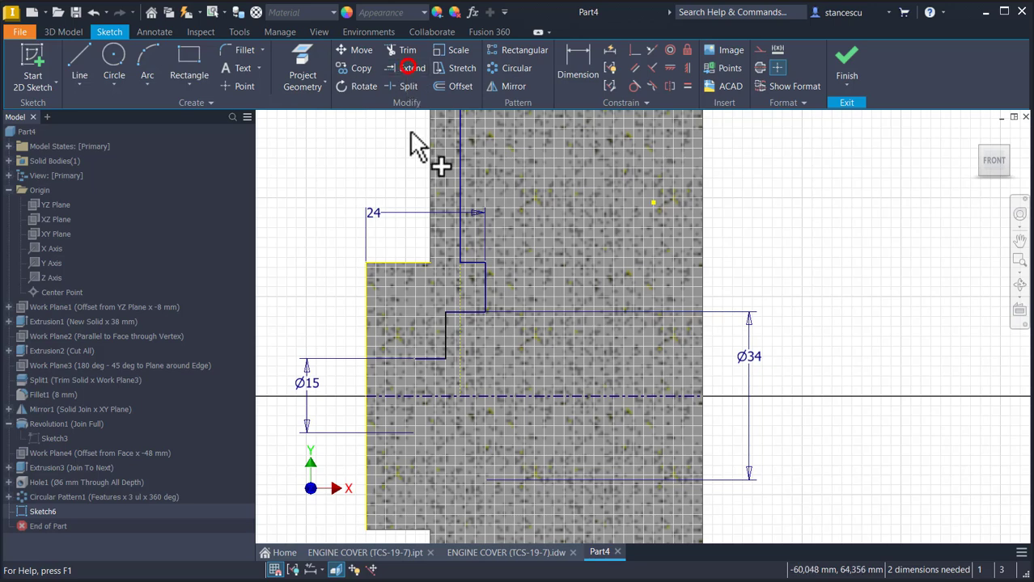
{"action": "left_click", "coordinate": [423, 358]}
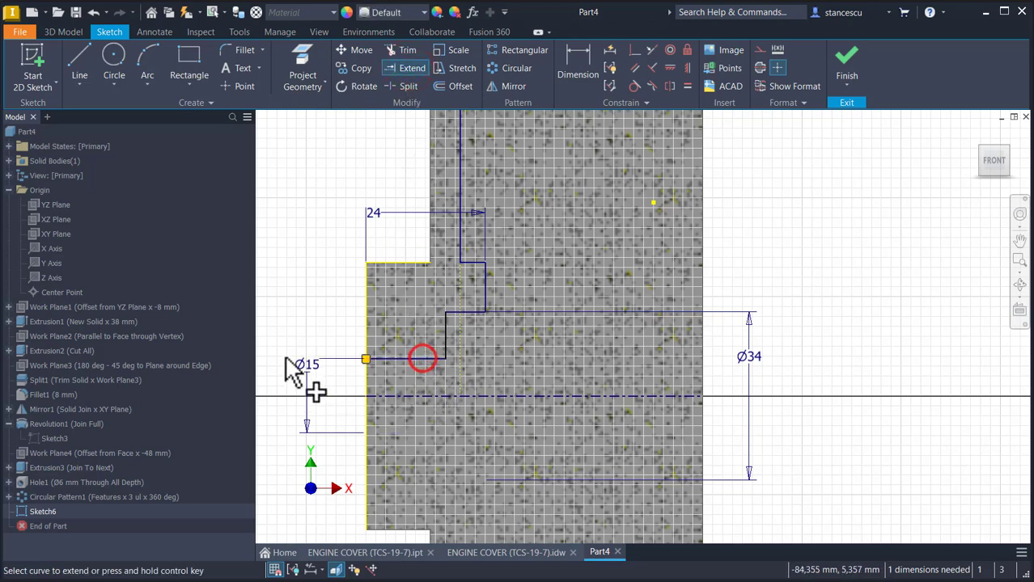
{"action": "left_click", "coordinate": [407, 68]}
Dimension the length of the lowest horizontal step line at 4 mm
{"action": "left_click", "coordinate": [576, 72]}
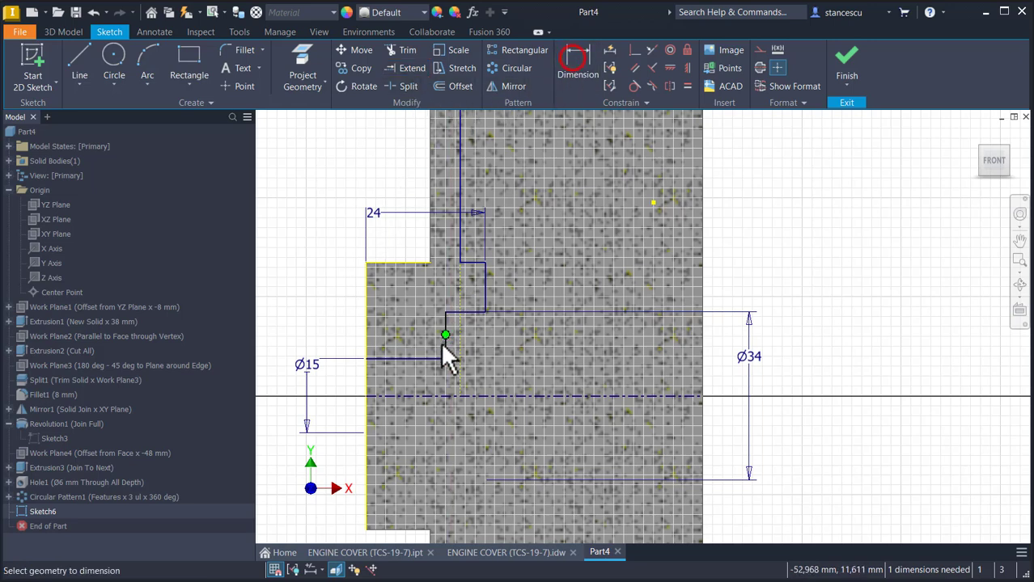
{"action": "left_click", "coordinate": [416, 359]}
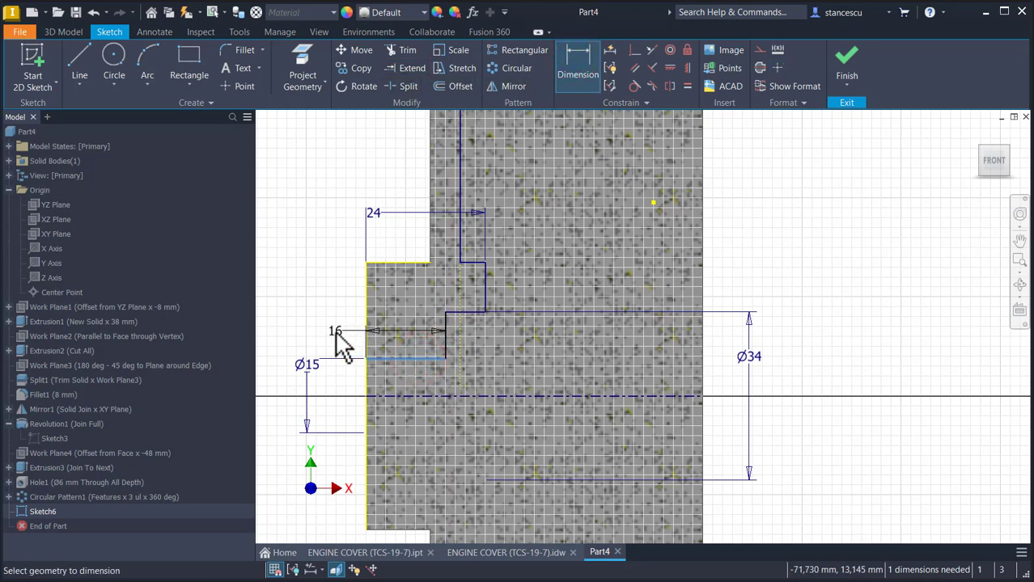
{"action": "left_click", "coordinate": [330, 340]}
{"action": "type", "text": "4"}
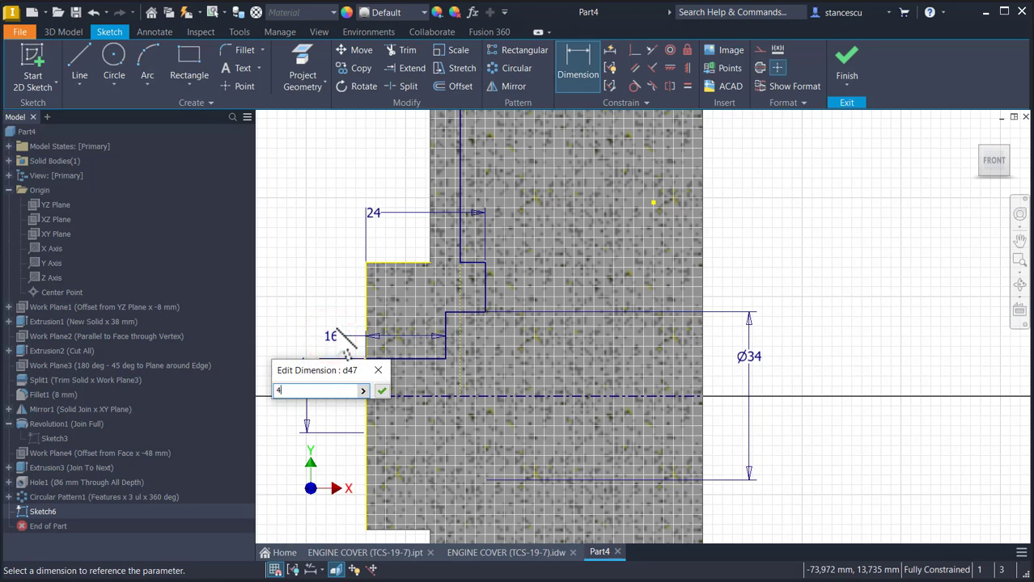
{"action": "key", "text": "Return"}
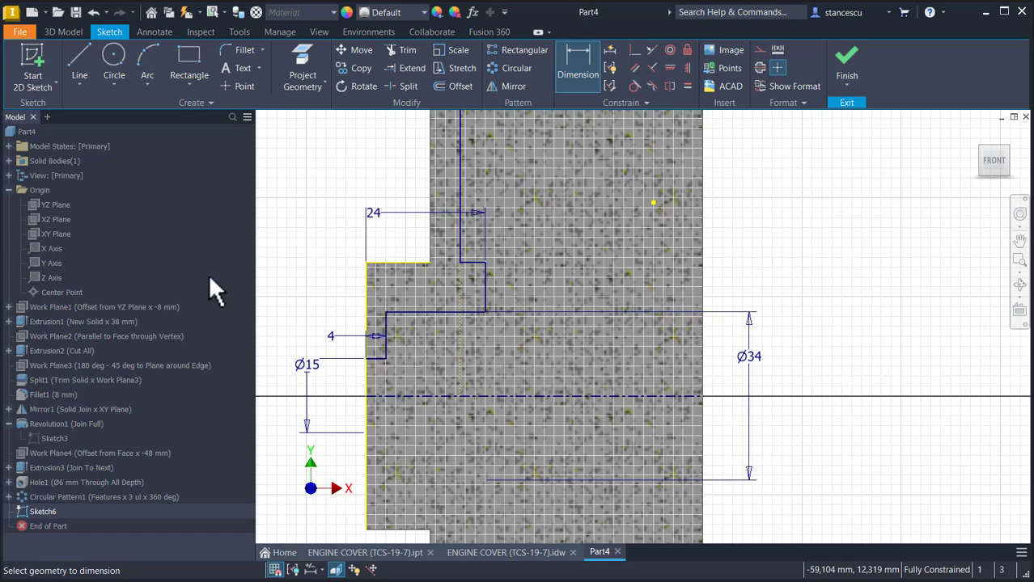
Sketch an extra step from the lower vertical line: about 12 mm horizontally, ending vertically on the 34 mm diameter line
{"action": "left_click", "coordinate": [79, 65]}
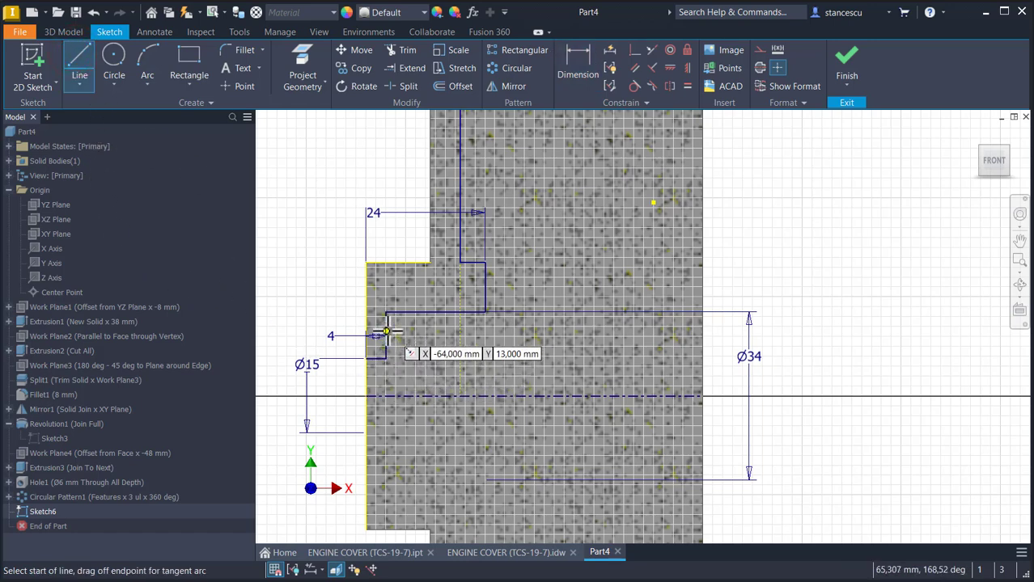
{"action": "left_click", "coordinate": [387, 331]}
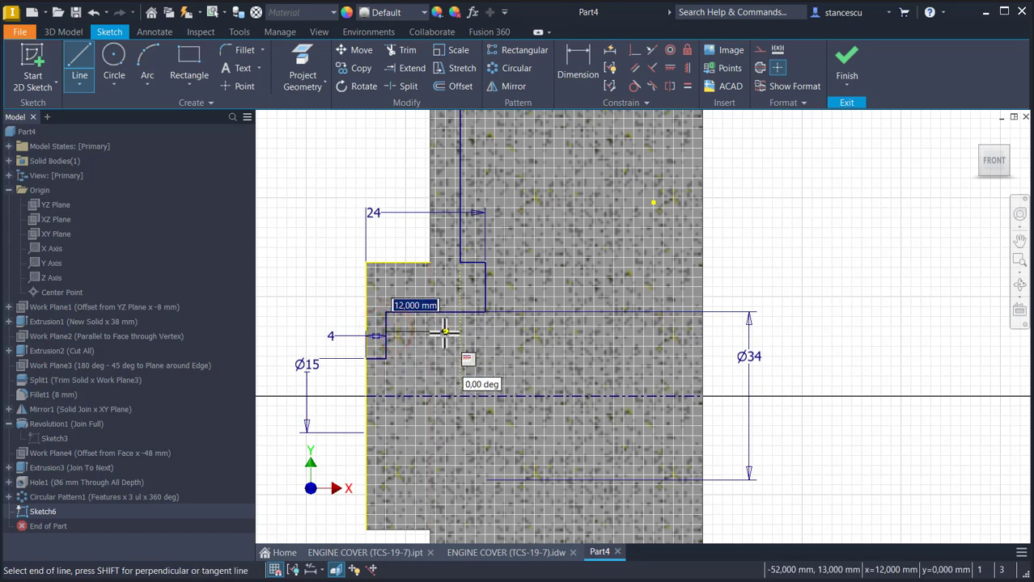
{"action": "left_click", "coordinate": [444, 332]}
{"action": "double_click", "coordinate": [445, 312]}
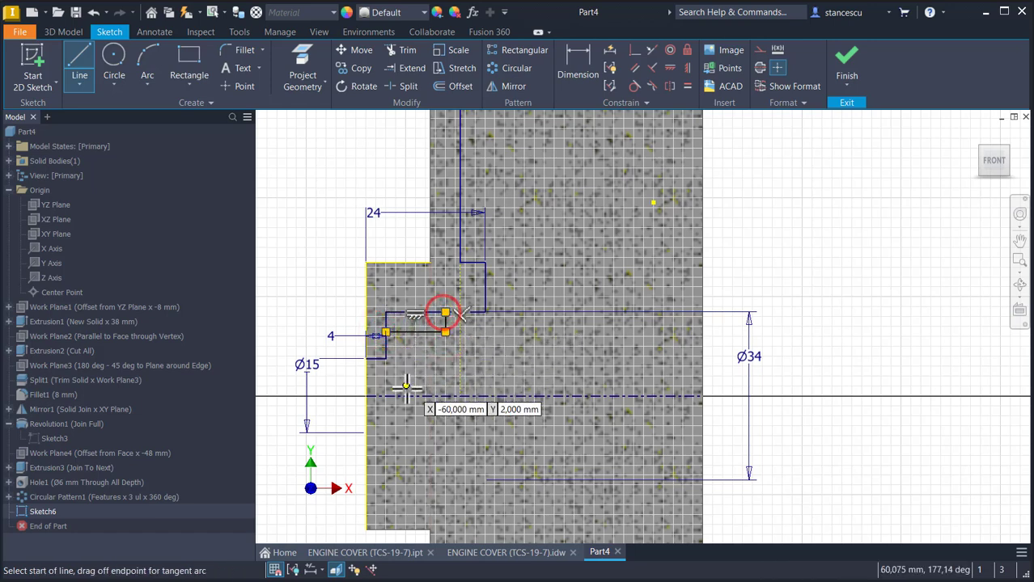
{"action": "key", "text": "Escape"}
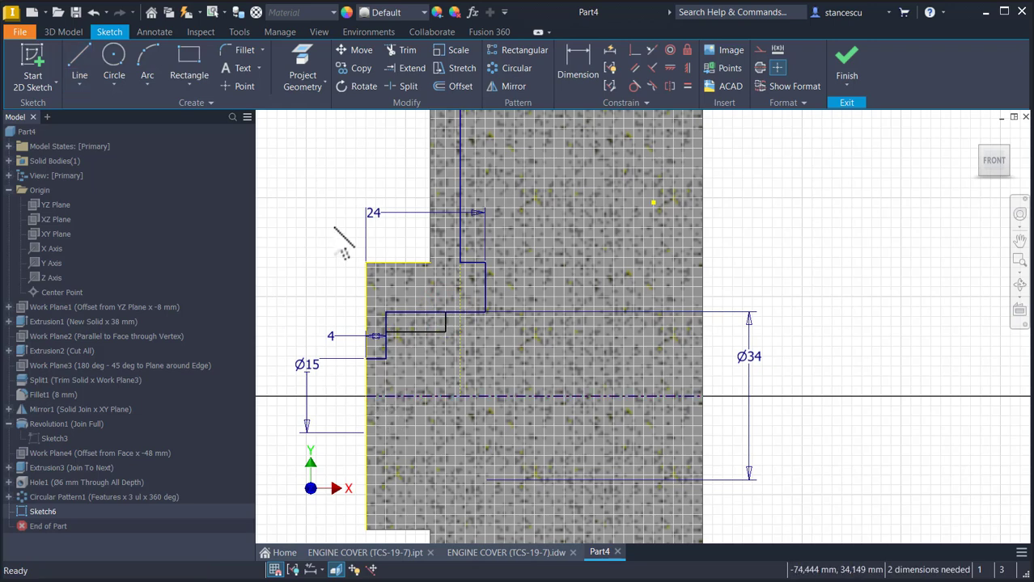
Trim the vertical and horizontal segments that form the old corner above the new step
{"action": "left_click", "coordinate": [404, 52]}
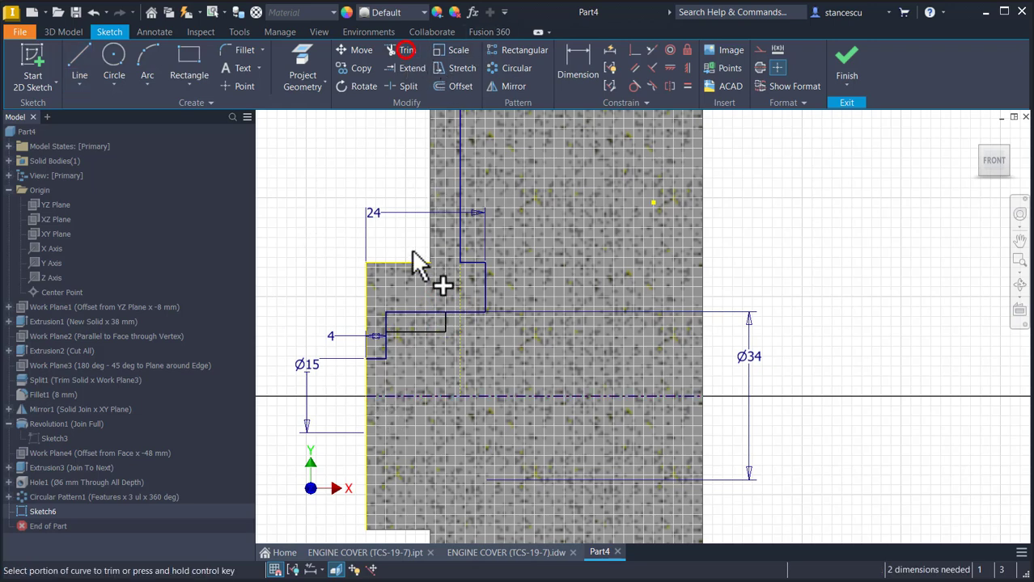
{"action": "left_click", "coordinate": [386, 317]}
{"action": "left_click", "coordinate": [413, 312]}
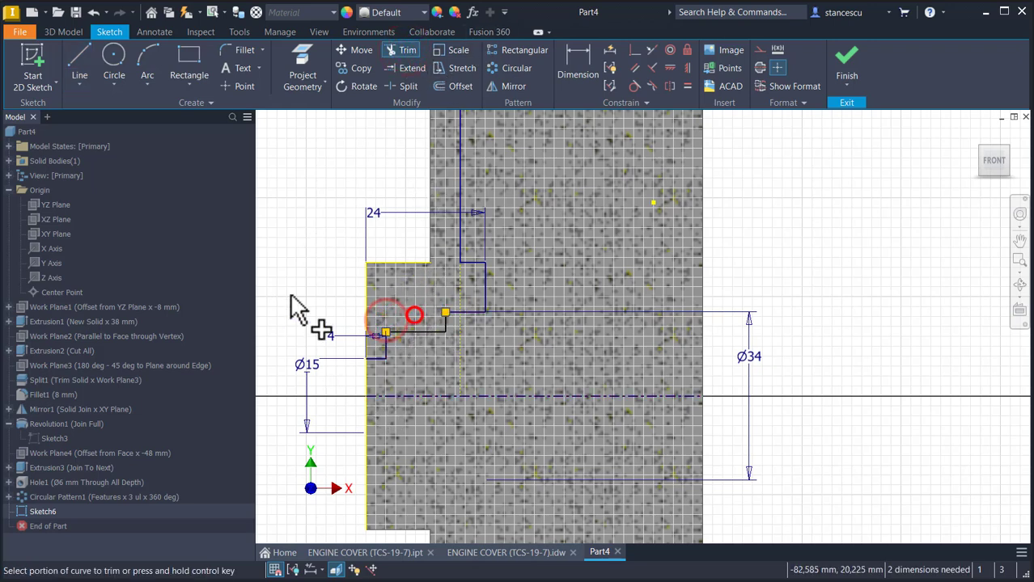
{"action": "key", "text": "Escape"}
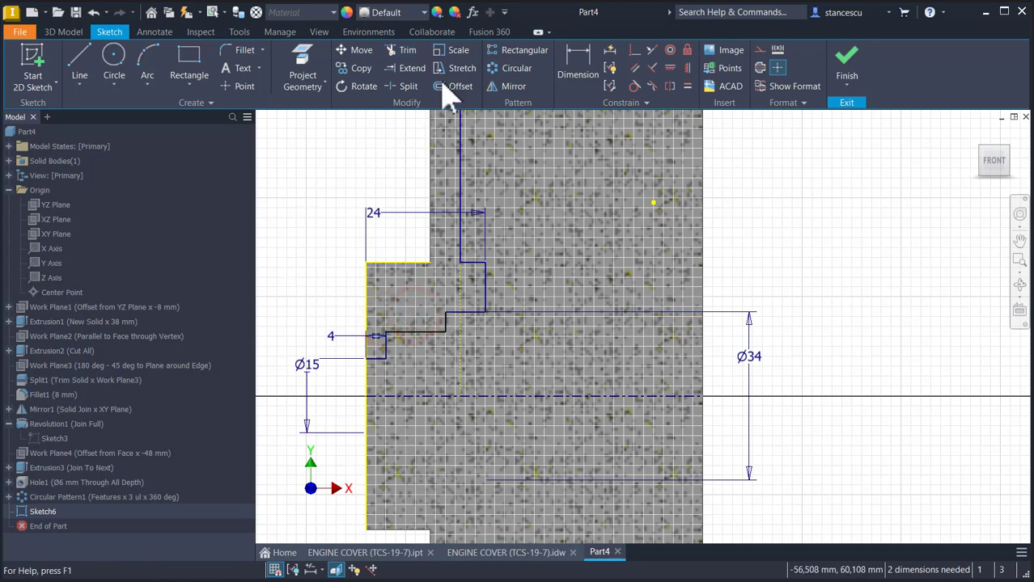
Dimension the new step's horizontal line about the centerline with a 24 mm diameter
{"action": "left_click", "coordinate": [584, 58]}
{"action": "left_click", "coordinate": [430, 329]}
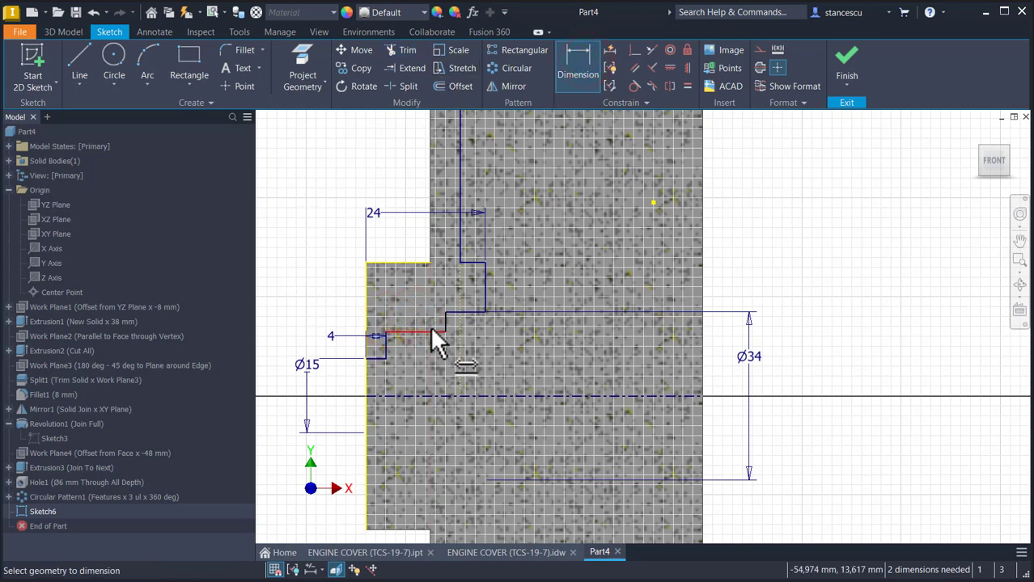
{"action": "left_click", "coordinate": [485, 395]}
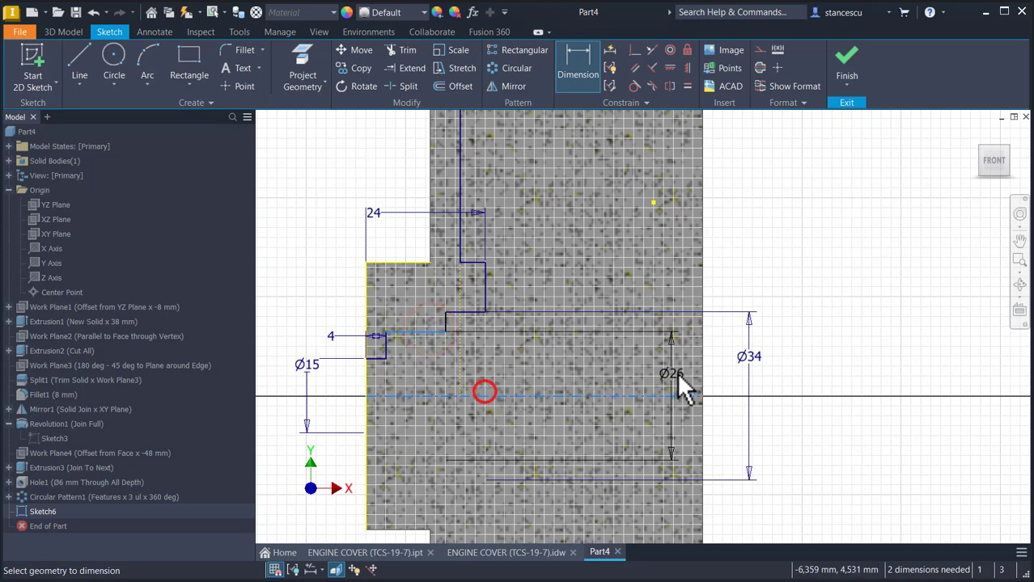
{"action": "left_click", "coordinate": [728, 378]}
{"action": "type", "text": "2"}
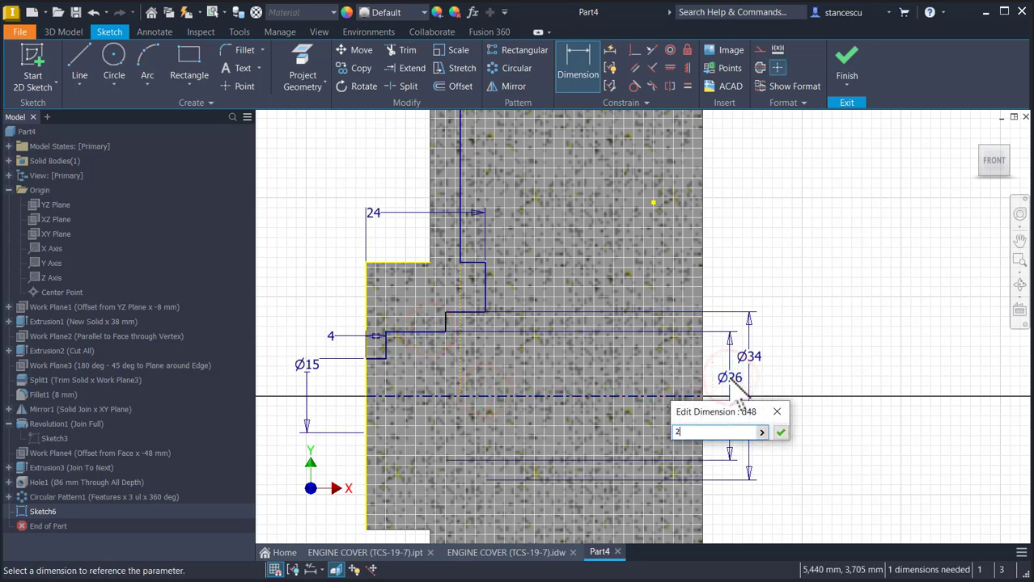
{"action": "type", "text": "4"}
{"action": "key", "text": "Return"}
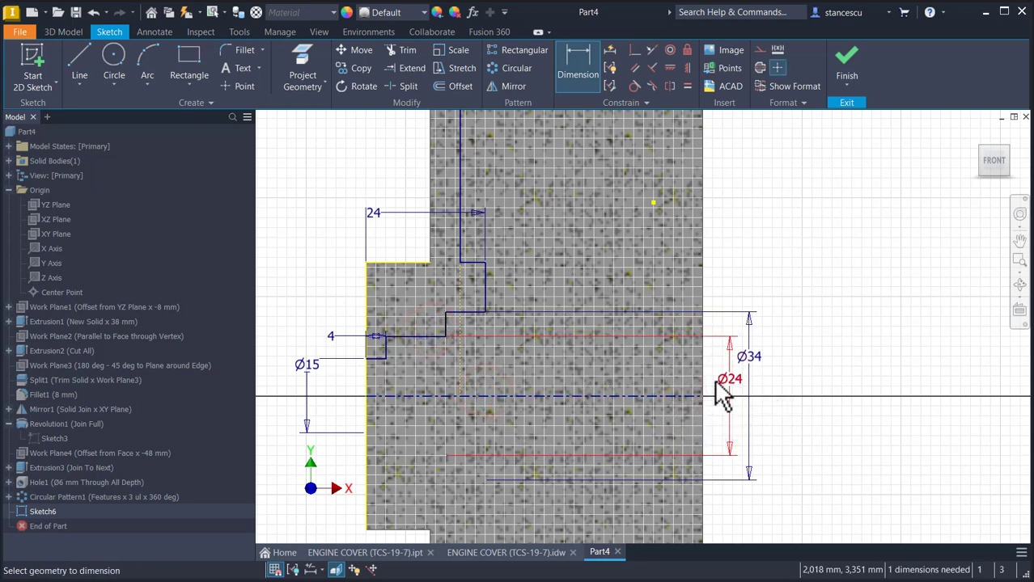
Dimension the new step's horizontal length at 6 mm and move the 4 mm dimension above the boss
{"action": "left_click", "coordinate": [404, 338]}
{"action": "left_click", "coordinate": [398, 245]}
{"action": "type", "text": "6"}
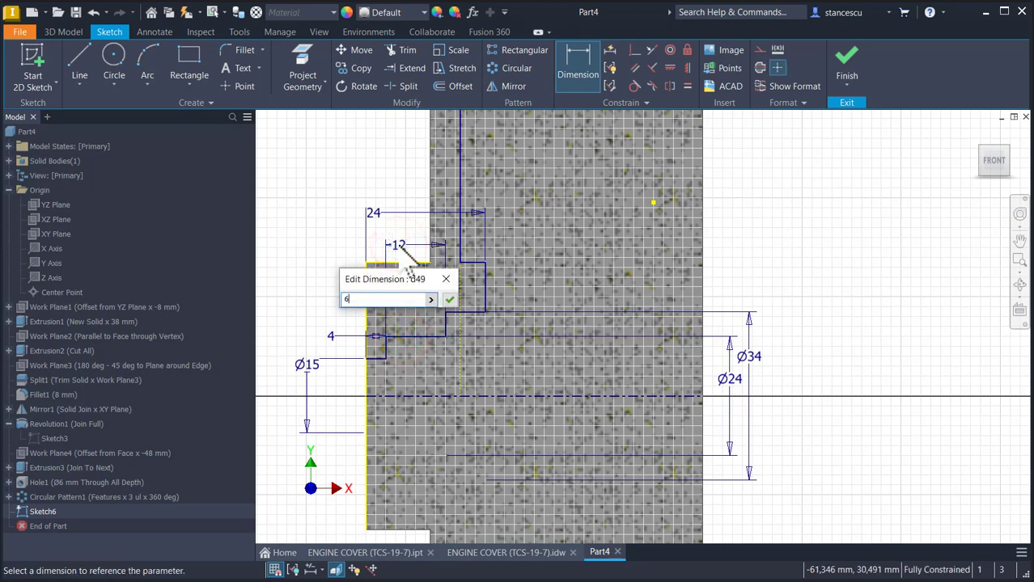
{"action": "key", "text": "Return"}
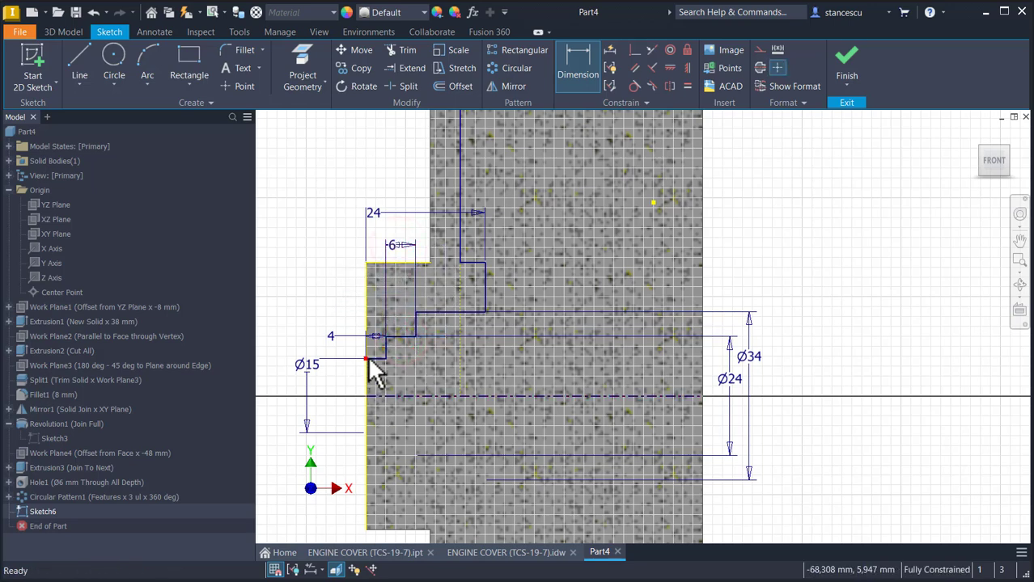
{"action": "key", "text": "Escape"}
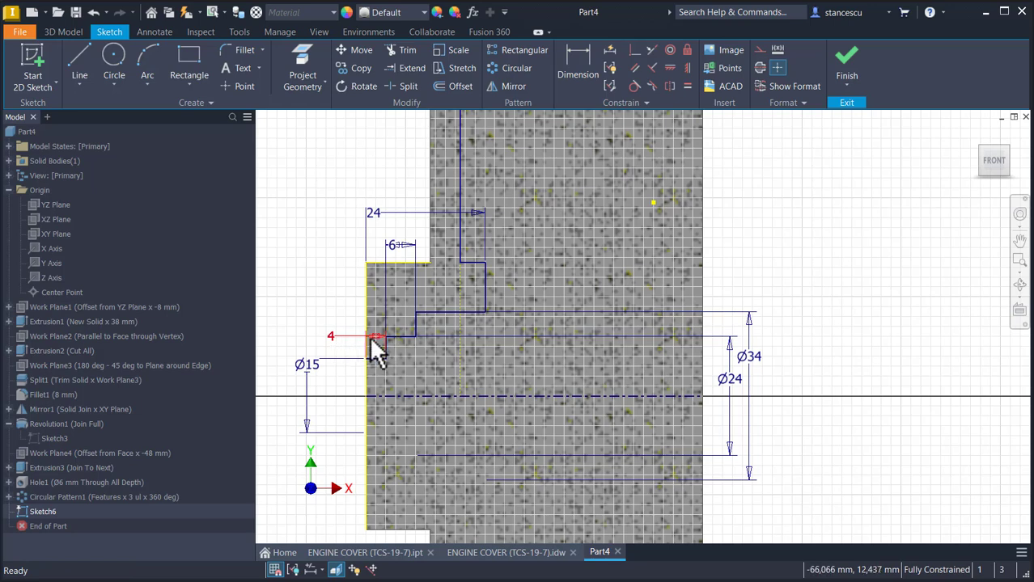
{"action": "left_click_drag", "start_coordinate": [331, 336], "coordinate": [338, 232]}
{"action": "right_click_drag", "start_coordinate": [325, 317], "coordinate": [345, 338]}
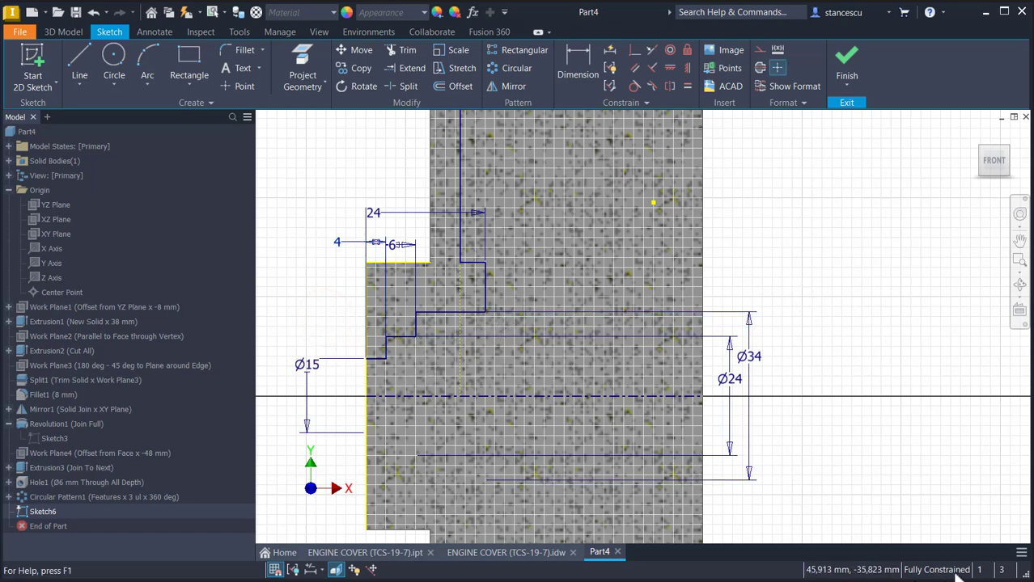
Draw a vertical line along the boss's outer edge from the end of the 15 mm diameter line to the centerline
{"action": "scroll", "coordinate": [859, 283], "scroll_direction": "down", "scroll_amount": 5}
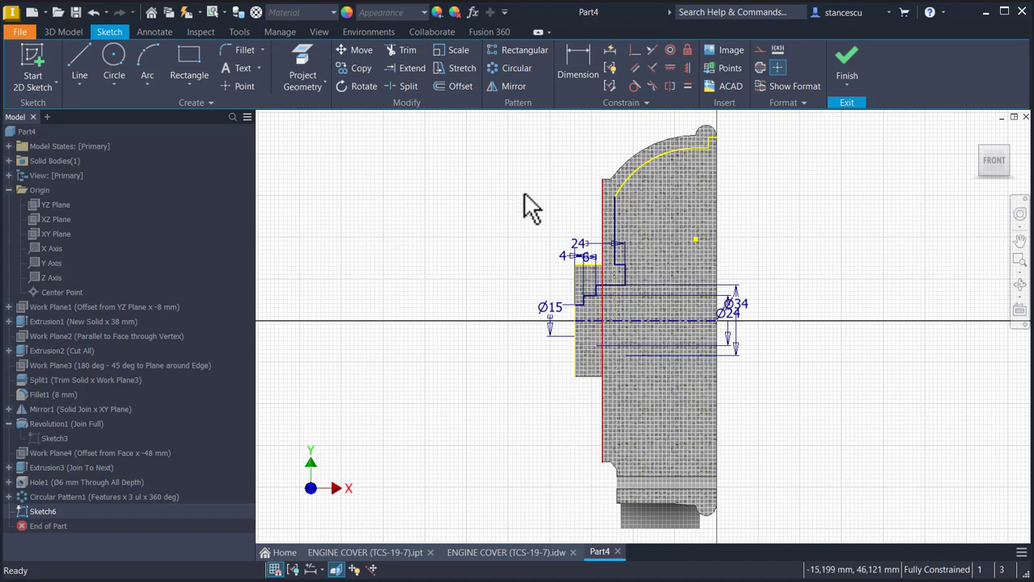
{"action": "left_click", "coordinate": [81, 69]}
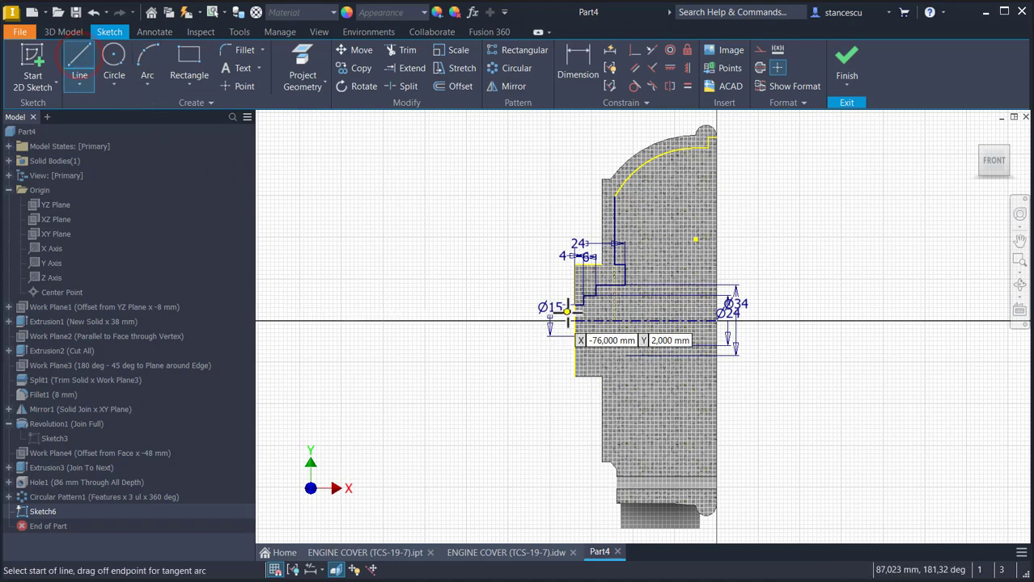
{"action": "scroll", "coordinate": [575, 306], "scroll_direction": "up", "scroll_amount": 3}
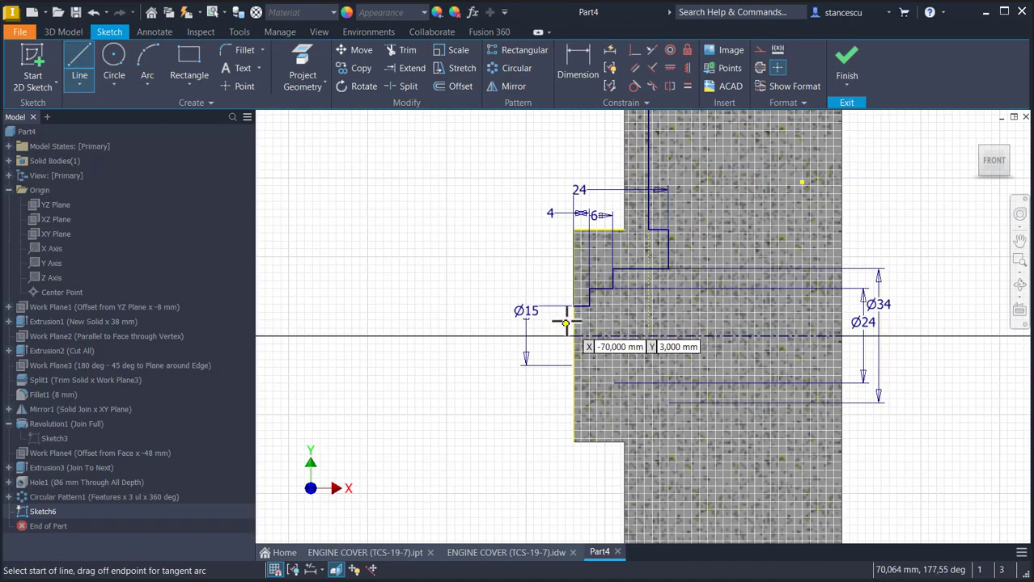
{"action": "left_click", "coordinate": [575, 306]}
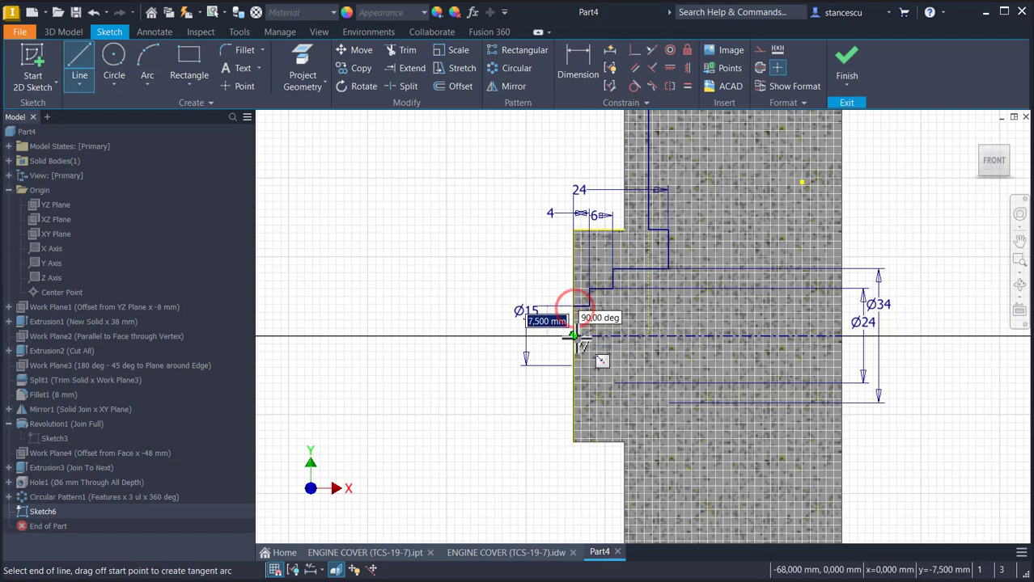
{"action": "left_click", "coordinate": [572, 336]}
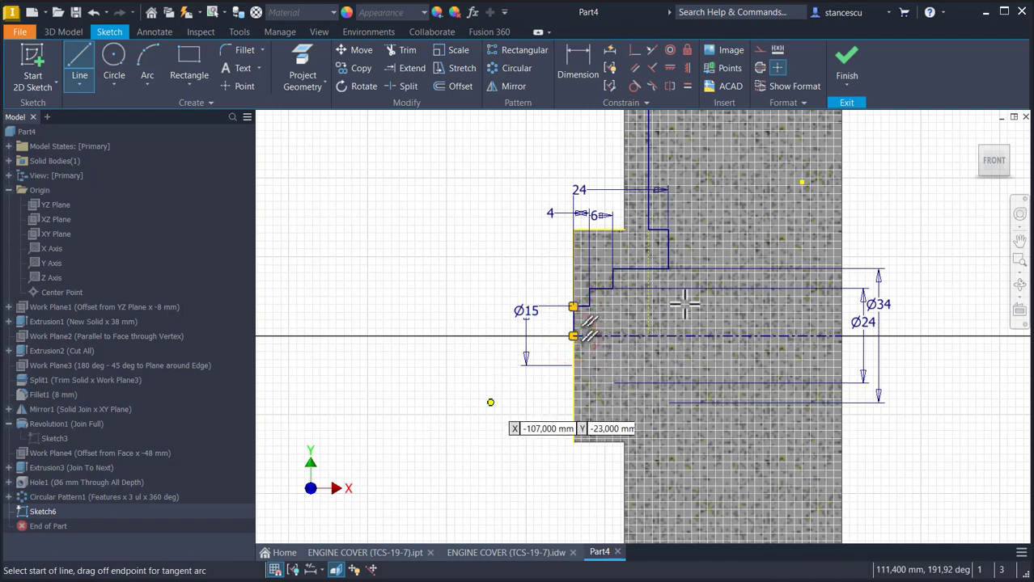
{"action": "scroll", "coordinate": [806, 247], "scroll_direction": "down", "scroll_amount": 3}
{"action": "middle_click_drag", "start_coordinate": [846, 219], "coordinate": [796, 276]}
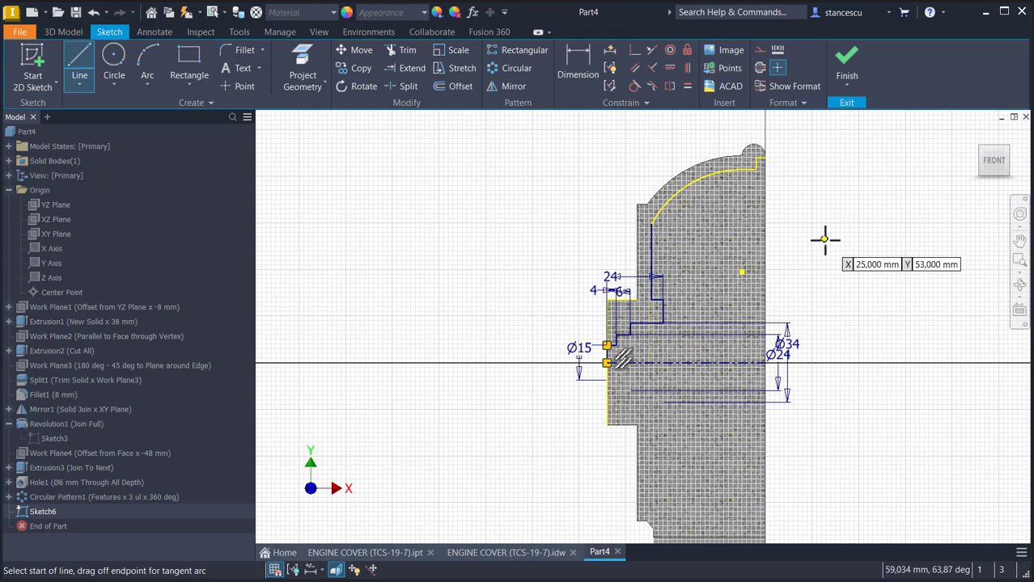
{"action": "key", "text": "Escape"}
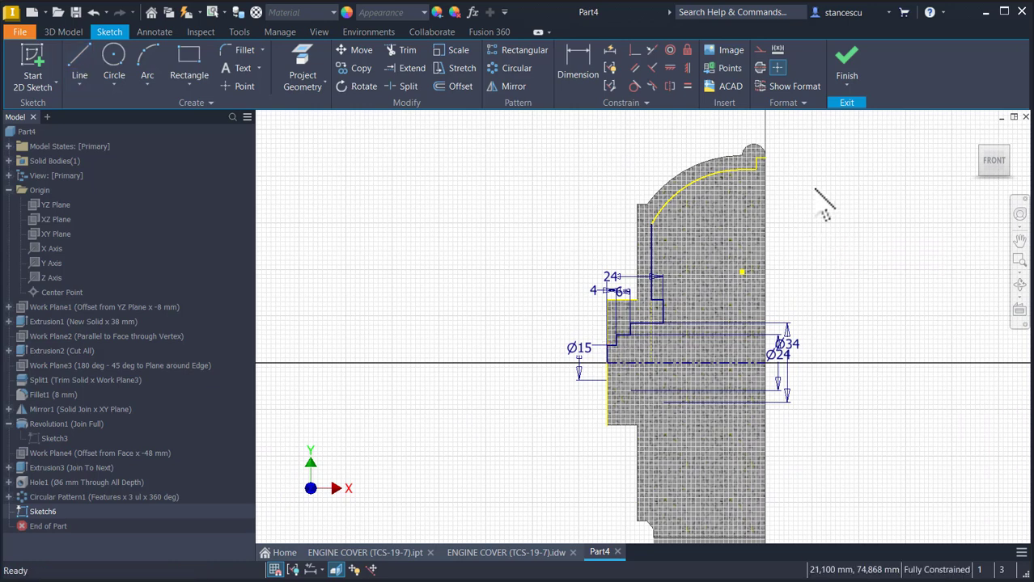
Close the profile with a vertical line from the end of the projected inner lip to the origin along the cover's open face
{"action": "left_click", "coordinate": [81, 64]}
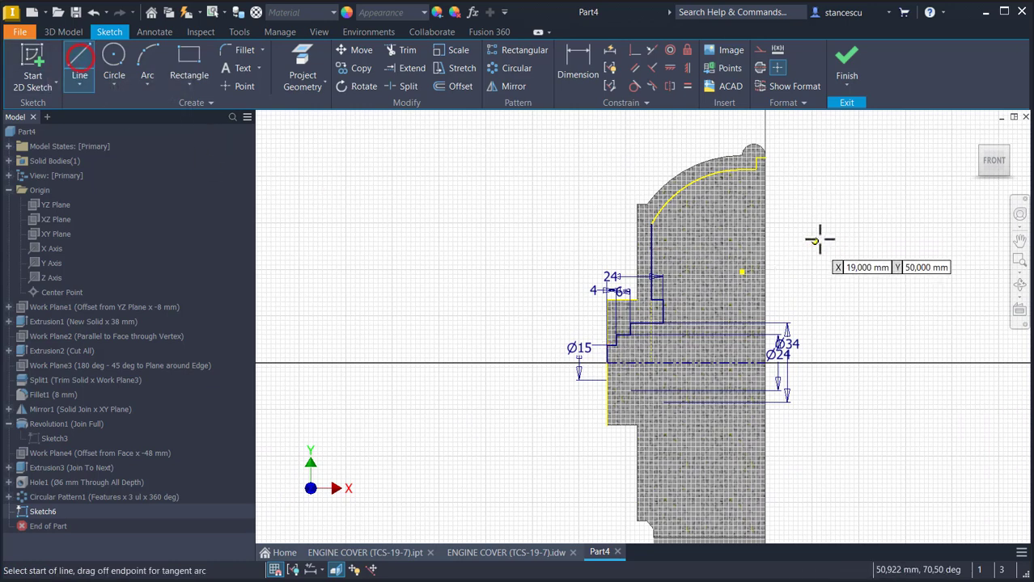
{"action": "left_click", "coordinate": [766, 158]}
{"action": "double_click", "coordinate": [766, 364]}
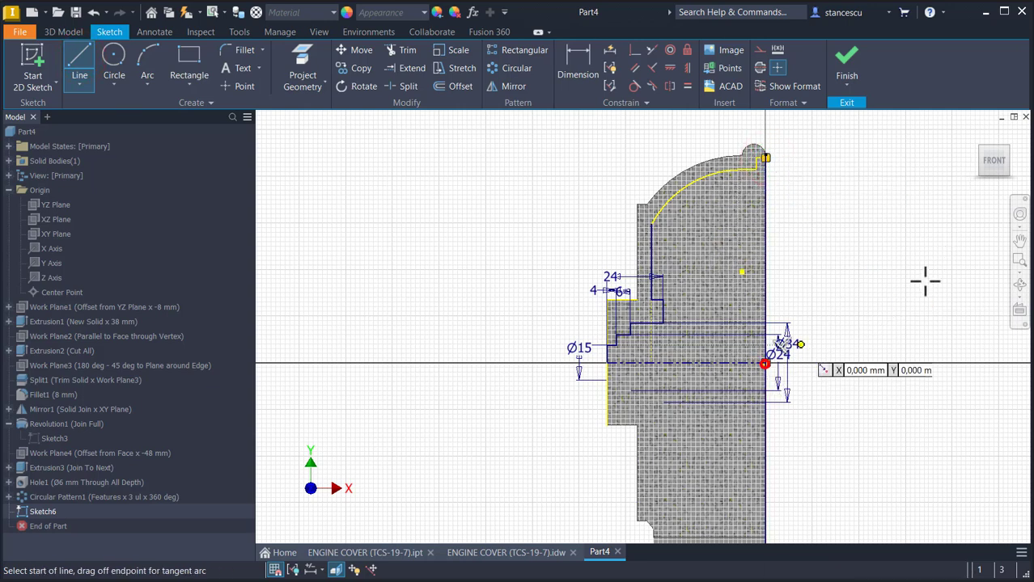
{"action": "key", "text": "Escape"}
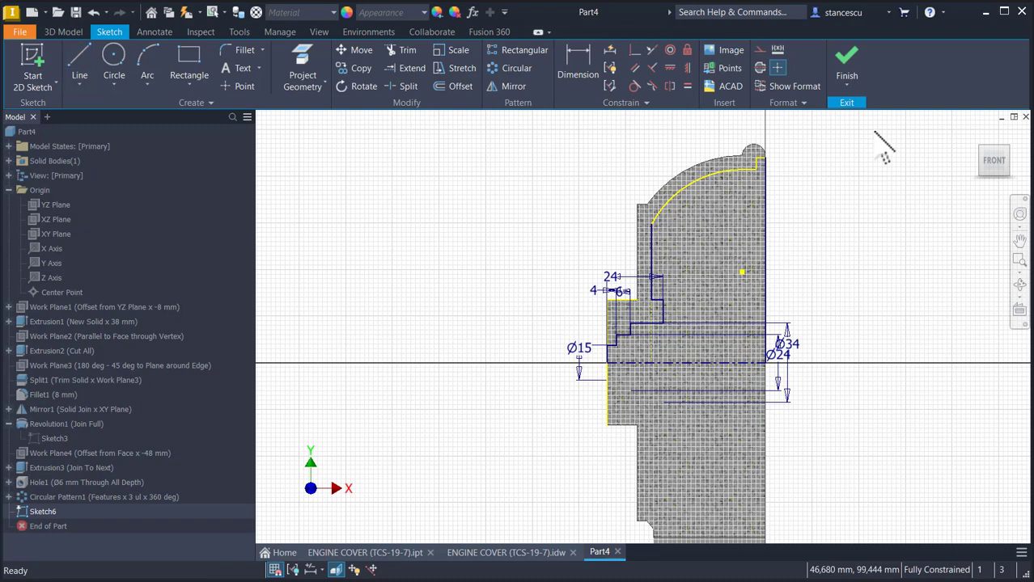
Finish the inner profile sketch and revolve it a full 360° about the centerline as a cut to hollow out the cover
{"action": "left_click", "coordinate": [846, 67]}
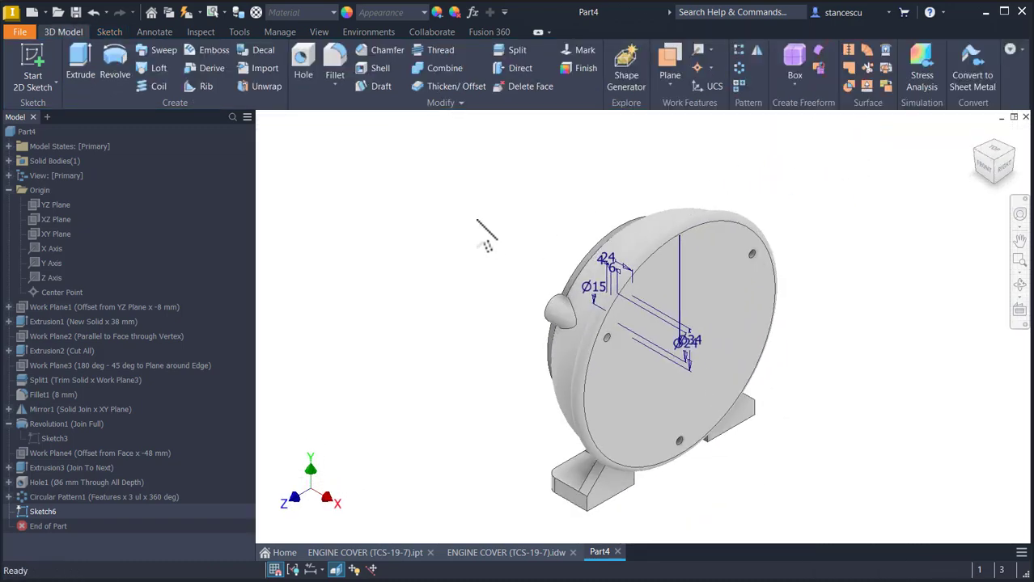
{"action": "left_click", "coordinate": [115, 63]}
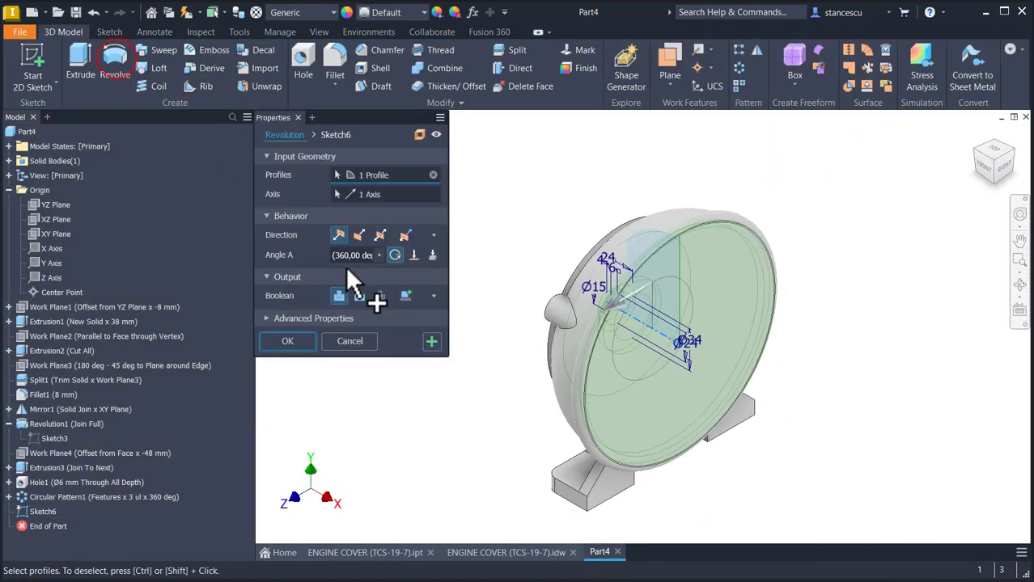
{"action": "left_click", "coordinate": [359, 296]}
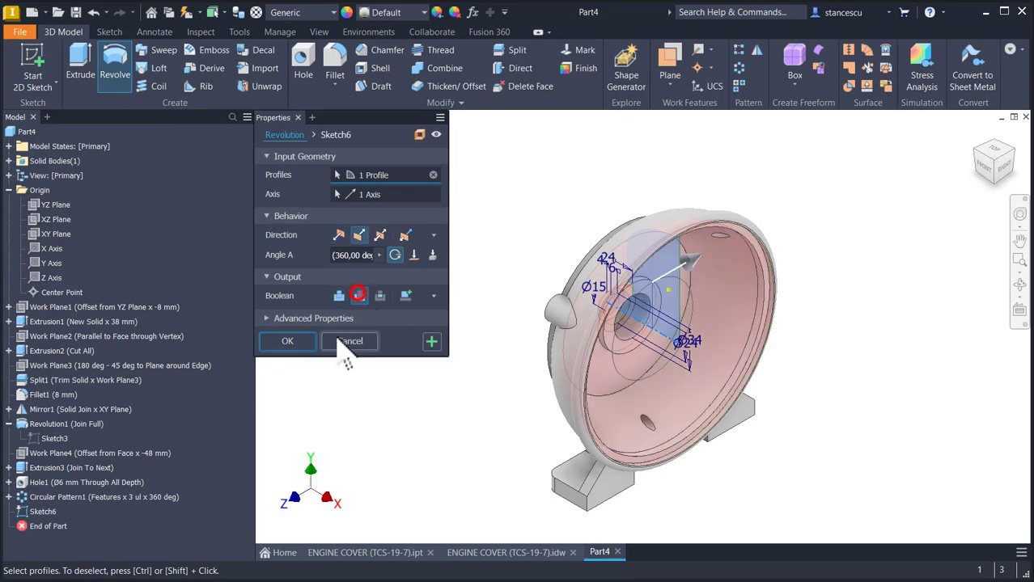
{"action": "left_click", "coordinate": [300, 342]}
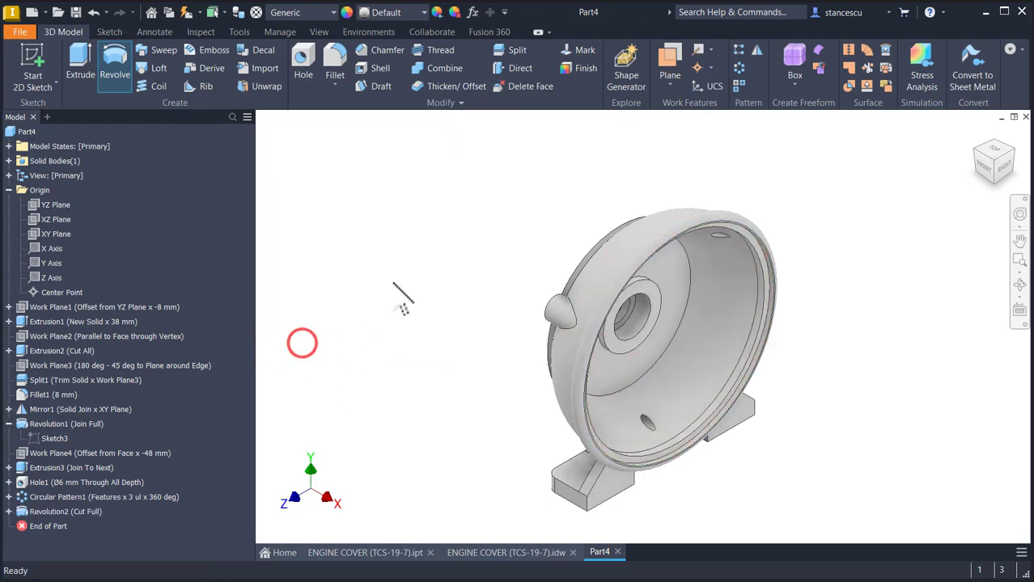
Examine the curved slots' dimensions in the front view of the ENGINE COVER (TCS-19-7) drawing and in the original scanned drawing
{"action": "left_click", "coordinate": [507, 551]}
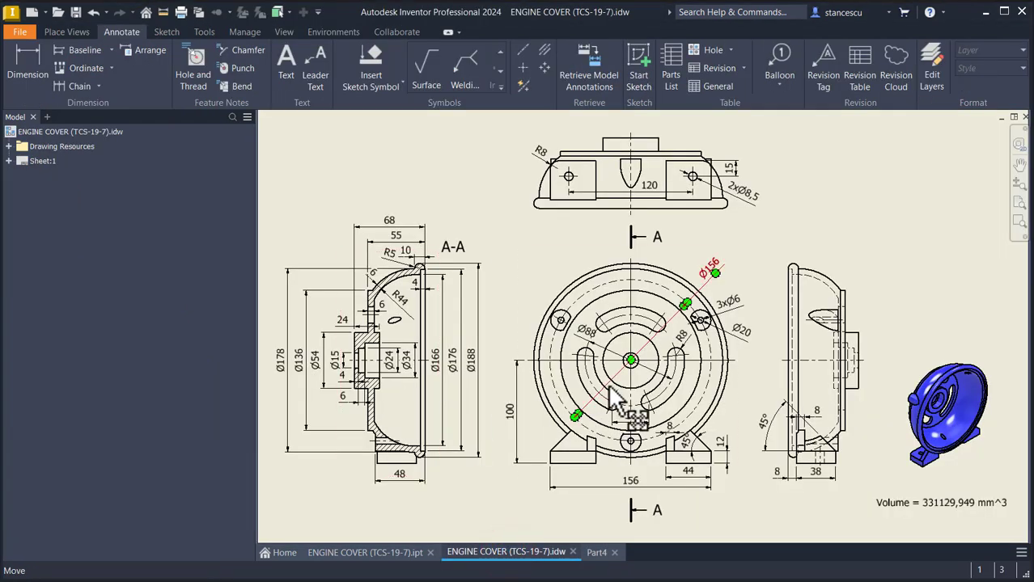
{"action": "scroll", "coordinate": [614, 335], "scroll_direction": "up", "scroll_amount": 6}
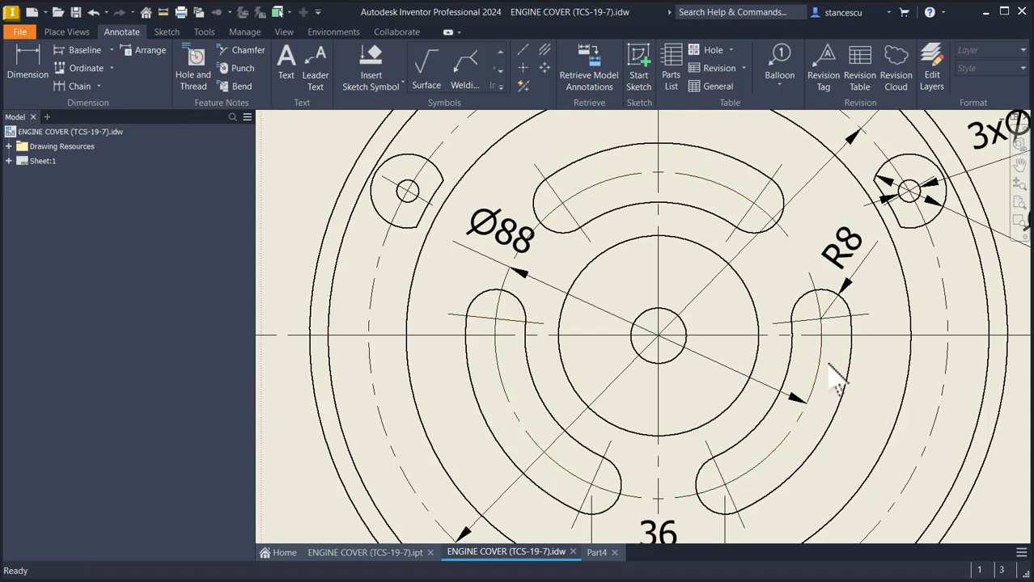
{"action": "scroll", "coordinate": [726, 439], "scroll_direction": "down", "scroll_amount": 3}
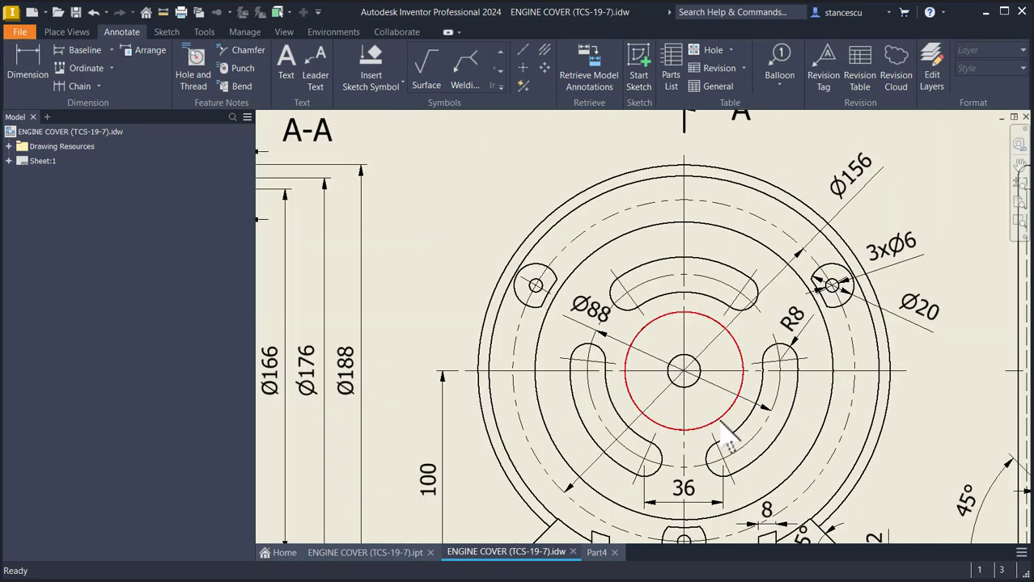
{"action": "scroll", "coordinate": [662, 394], "scroll_direction": "up", "scroll_amount": 2}
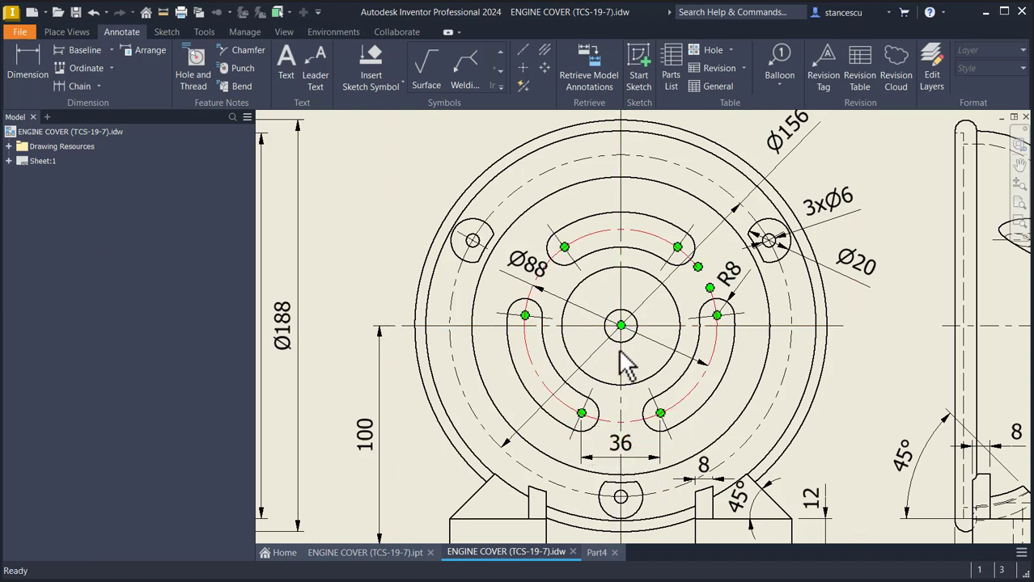
{"action": "key", "text": "alt+Tab"}
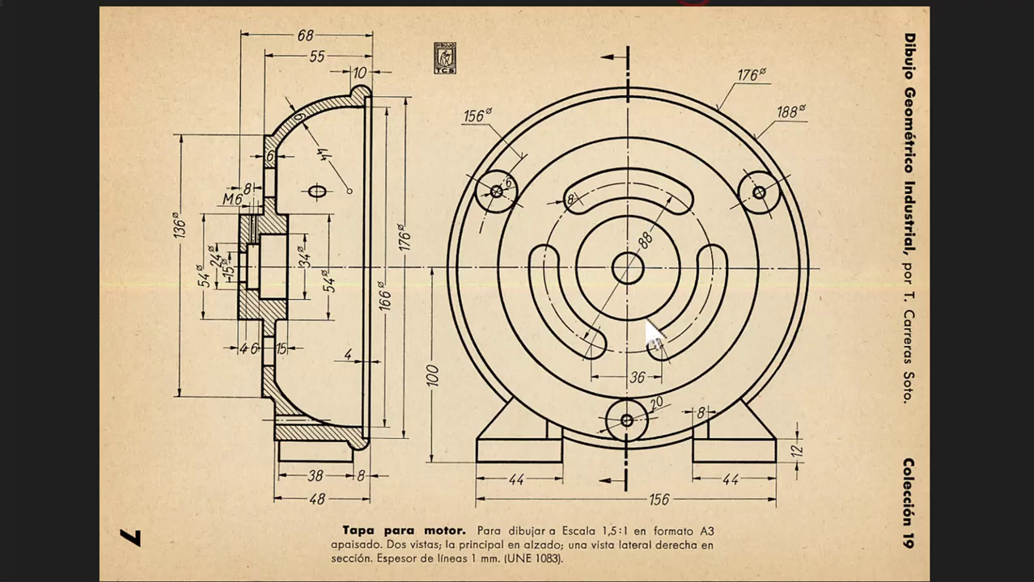
{"action": "scroll", "coordinate": [619, 387], "scroll_direction": "up", "scroll_amount": 5}
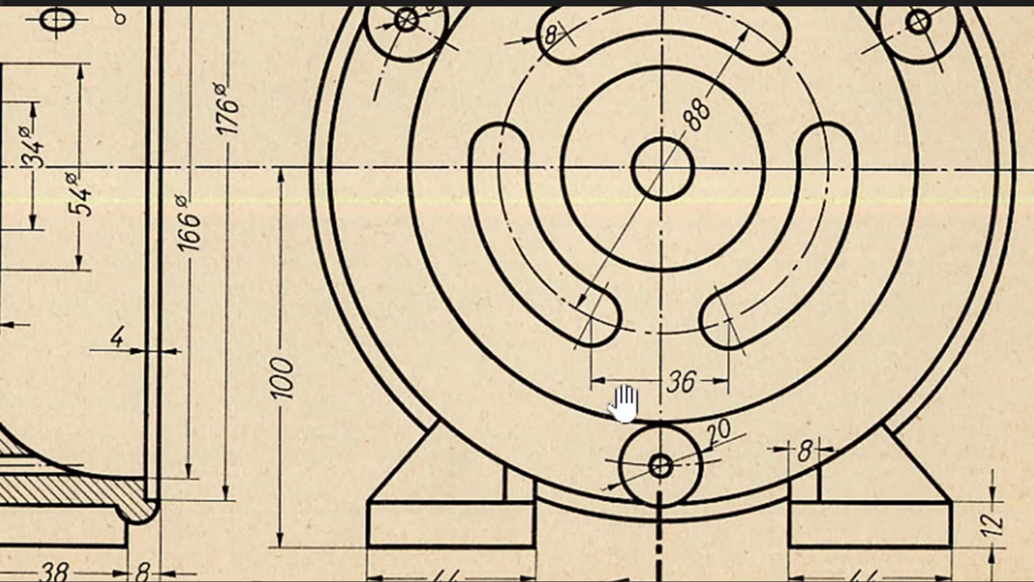
{"action": "scroll", "coordinate": [625, 400], "scroll_direction": "down", "scroll_amount": 5}
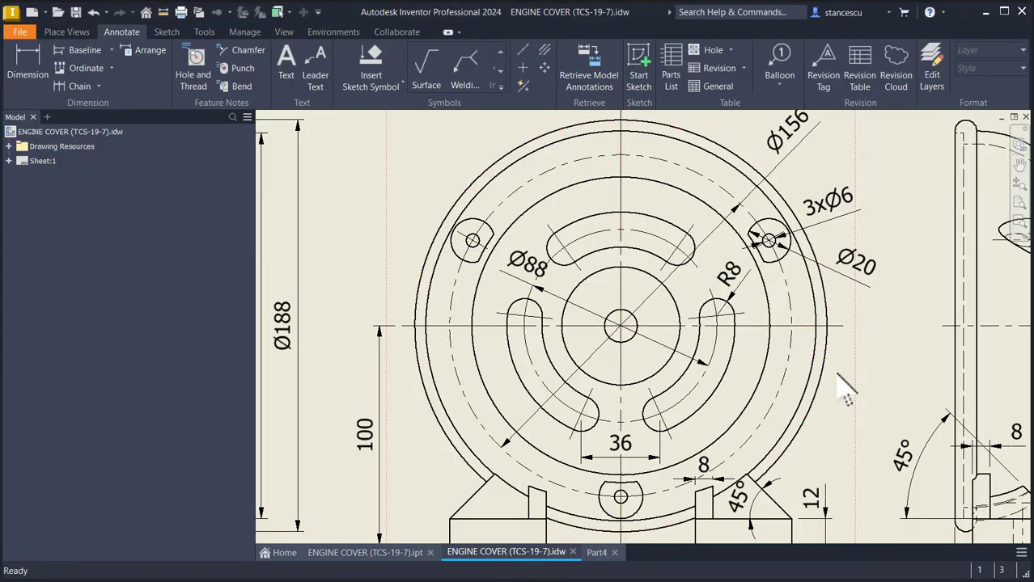
{"action": "scroll", "coordinate": [764, 356], "scroll_direction": "up", "scroll_amount": 3}
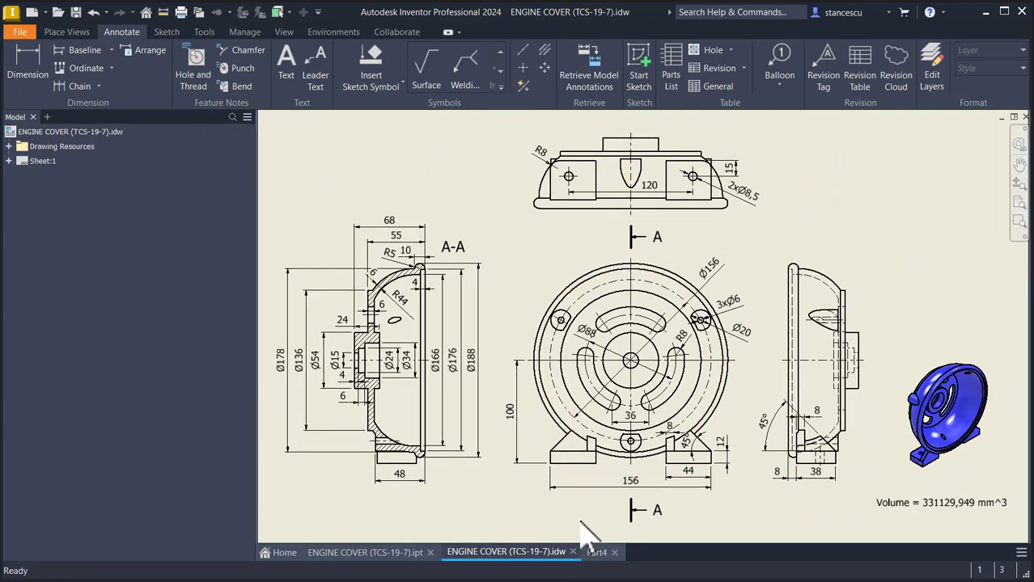
Return to Part4 and start a sketch on the flat inner back wall around the central boss
{"action": "left_click", "coordinate": [596, 552]}
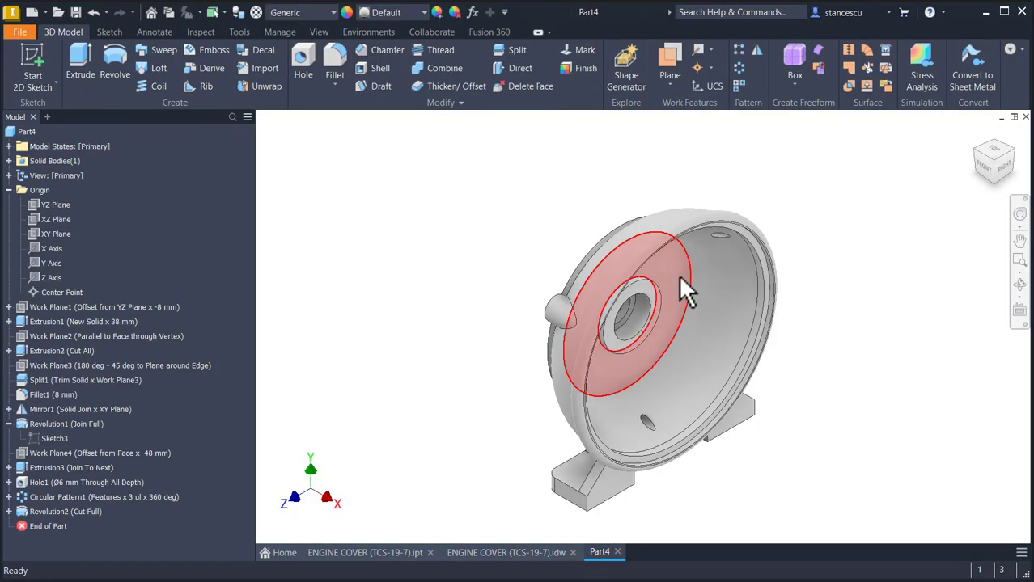
{"action": "left_click", "coordinate": [682, 283]}
{"action": "left_click", "coordinate": [768, 270]}
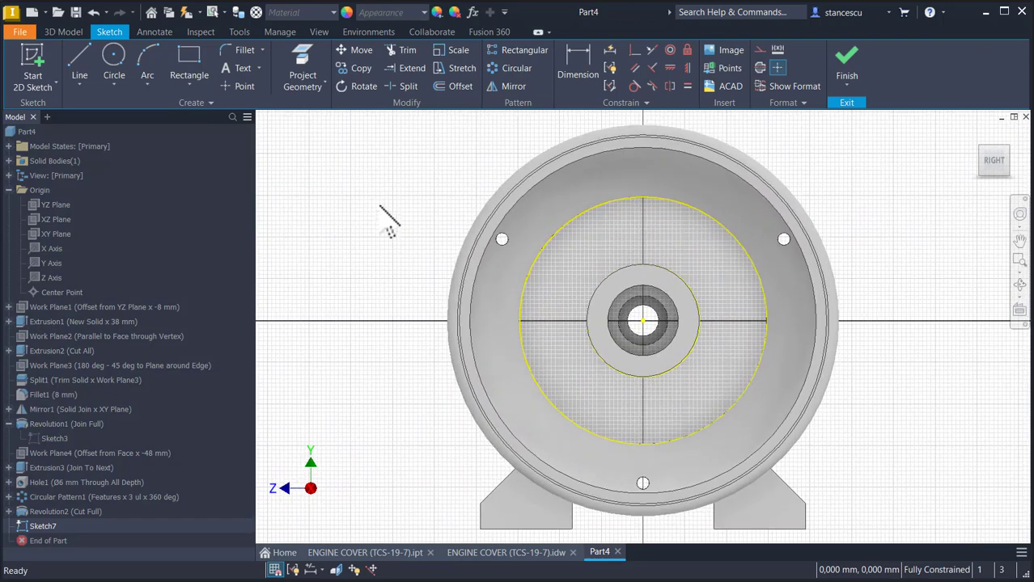
Draw a center point arc slot about the origin with radius 88/2 mm and width 16 mm, starting directly above the center
{"action": "left_click", "coordinate": [189, 85]}
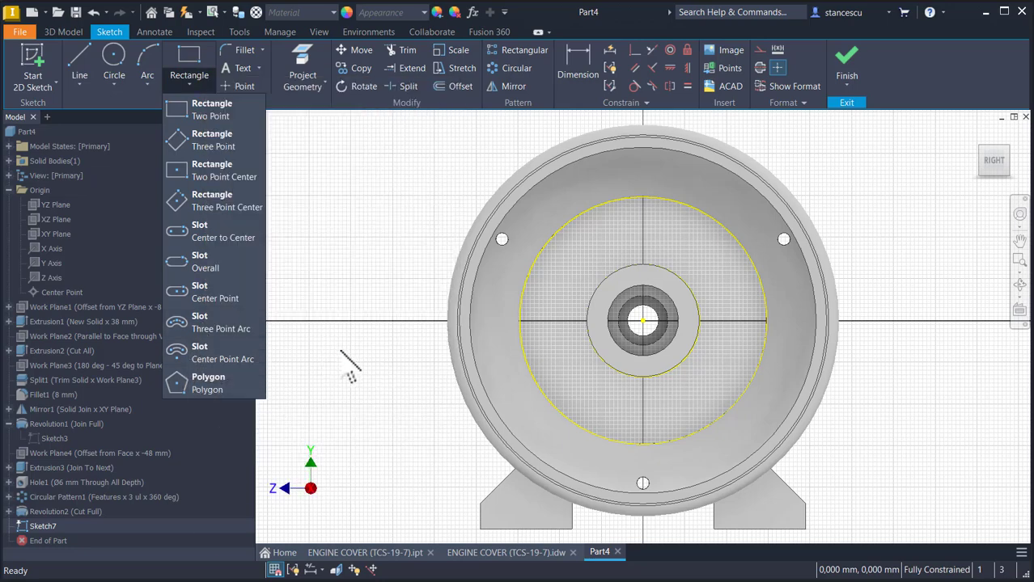
{"action": "left_click", "coordinate": [197, 356]}
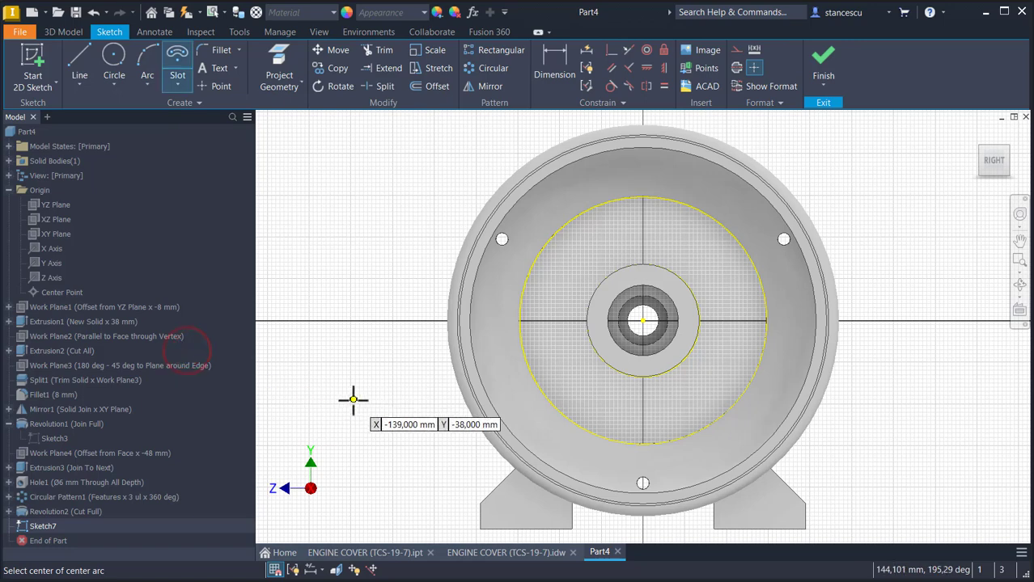
{"action": "left_click", "coordinate": [643, 321]}
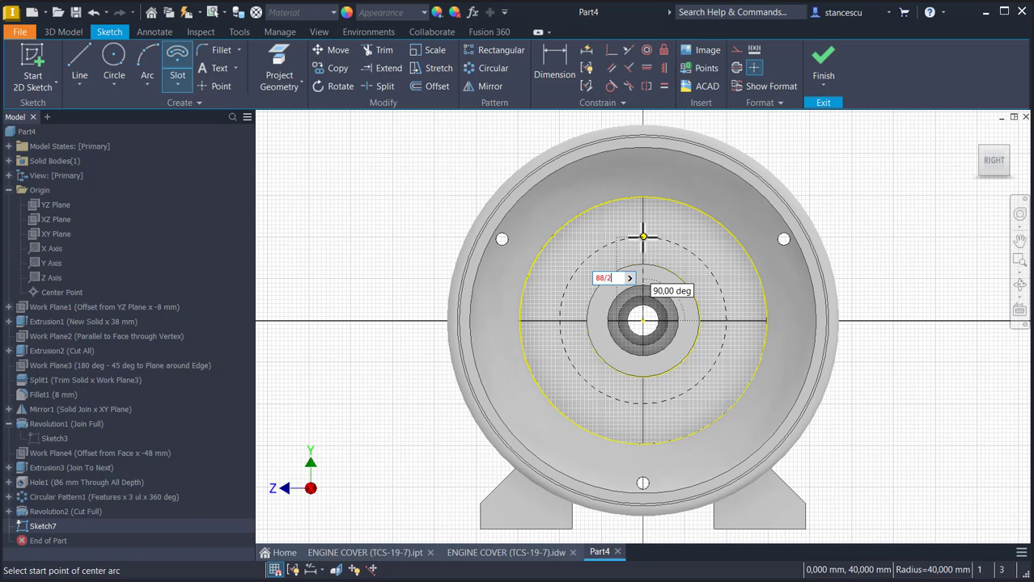
{"action": "key", "text": "Return"}
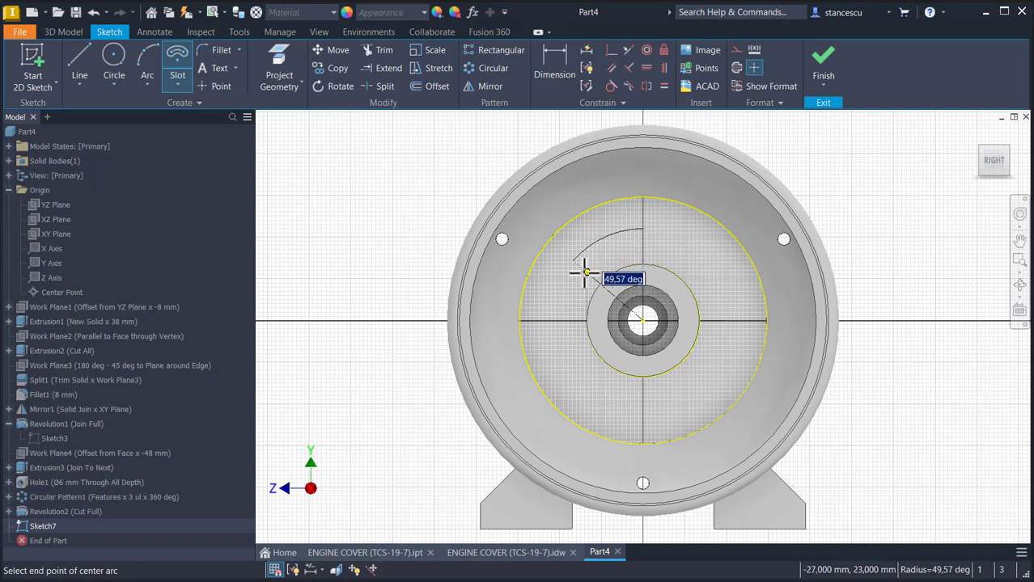
{"action": "left_click", "coordinate": [713, 287]}
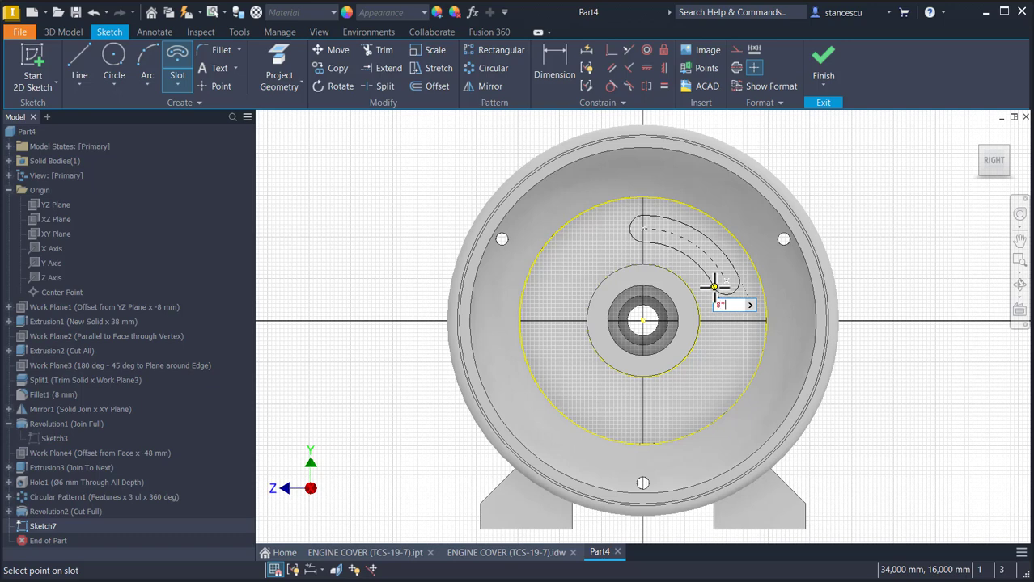
{"action": "key", "text": "Return"}
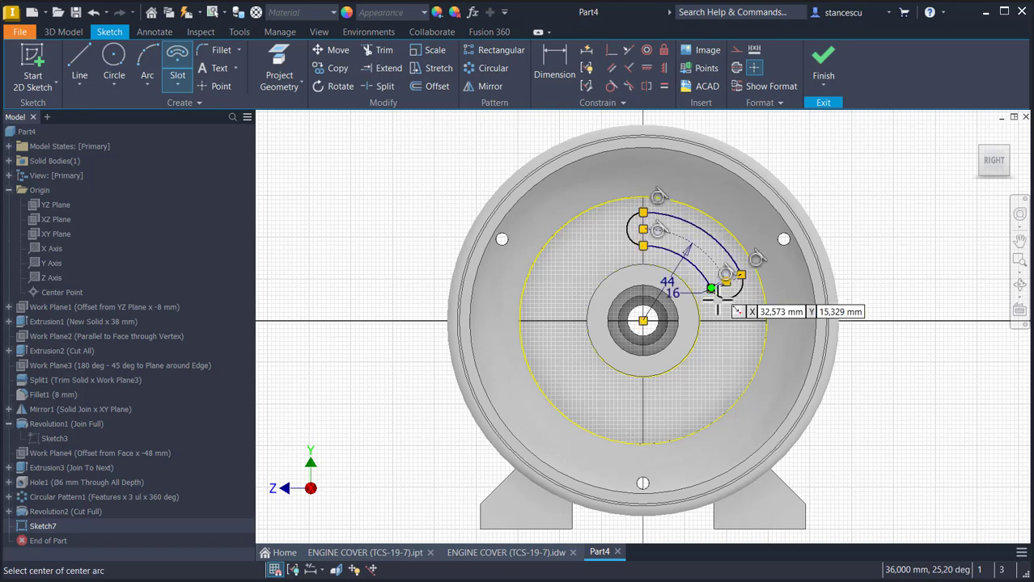
{"action": "key", "text": "Escape"}
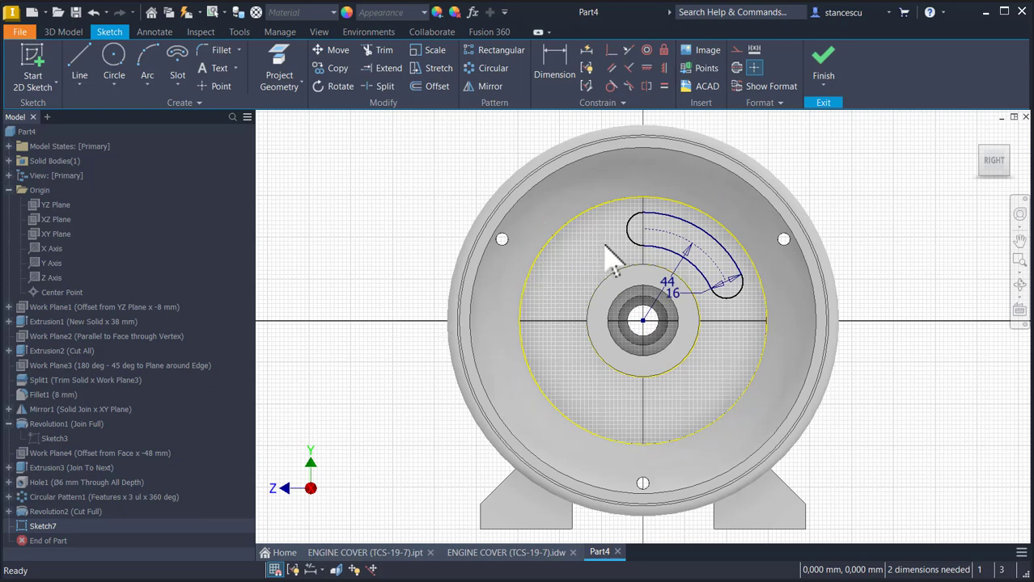
Align the midpoint of the slot's inner arc vertically with the origin and shorten the slot by moving its end center inward
{"action": "left_click_drag", "start_coordinate": [642, 229], "coordinate": [603, 248]}
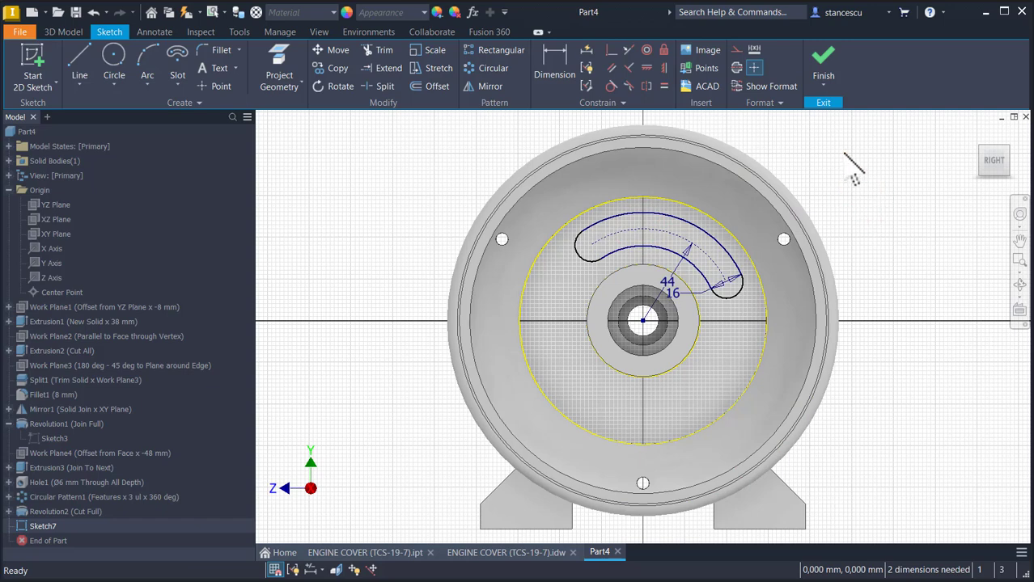
{"action": "left_click", "coordinate": [664, 70]}
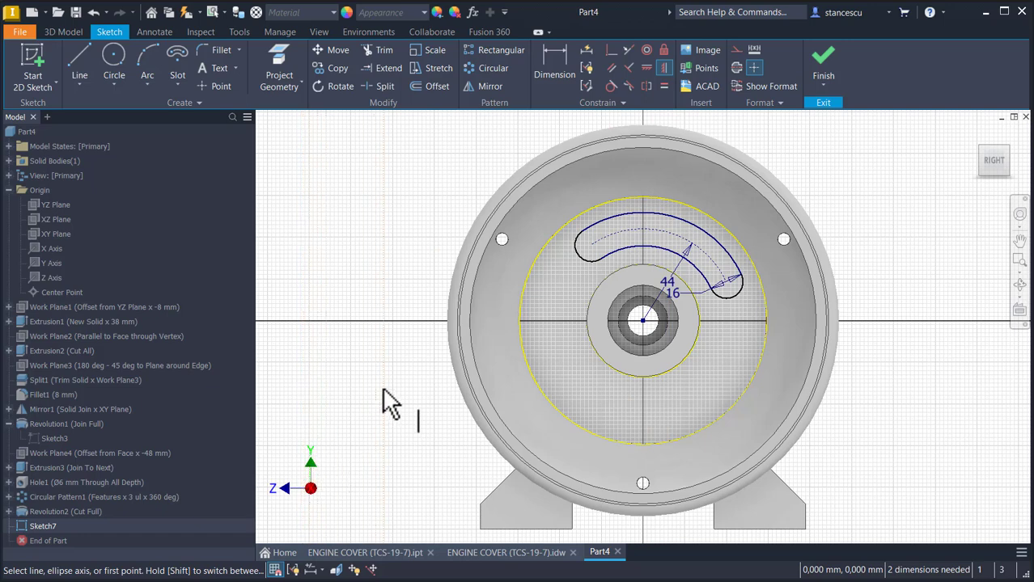
{"action": "left_click", "coordinate": [644, 322]}
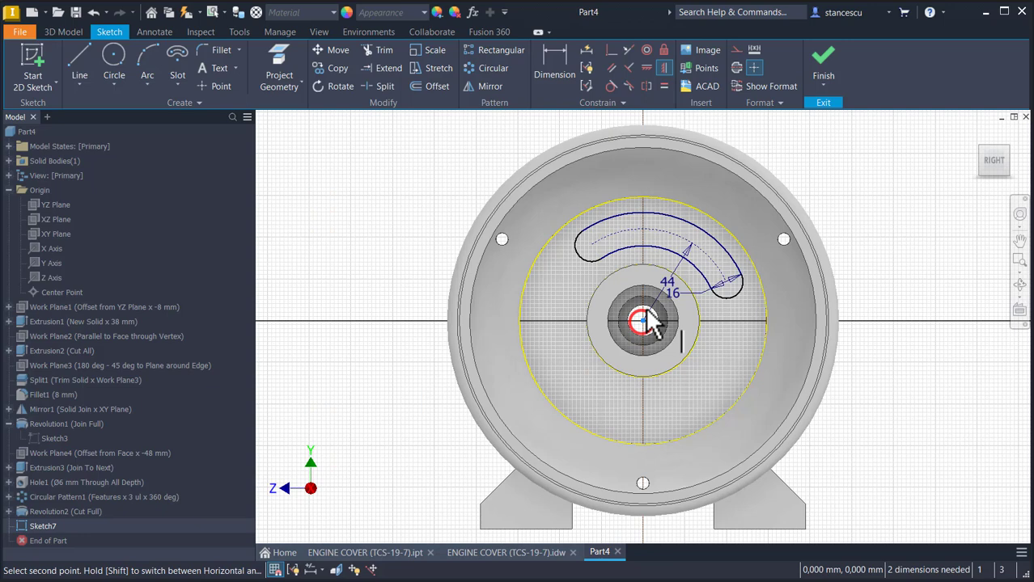
{"action": "left_click", "coordinate": [664, 249]}
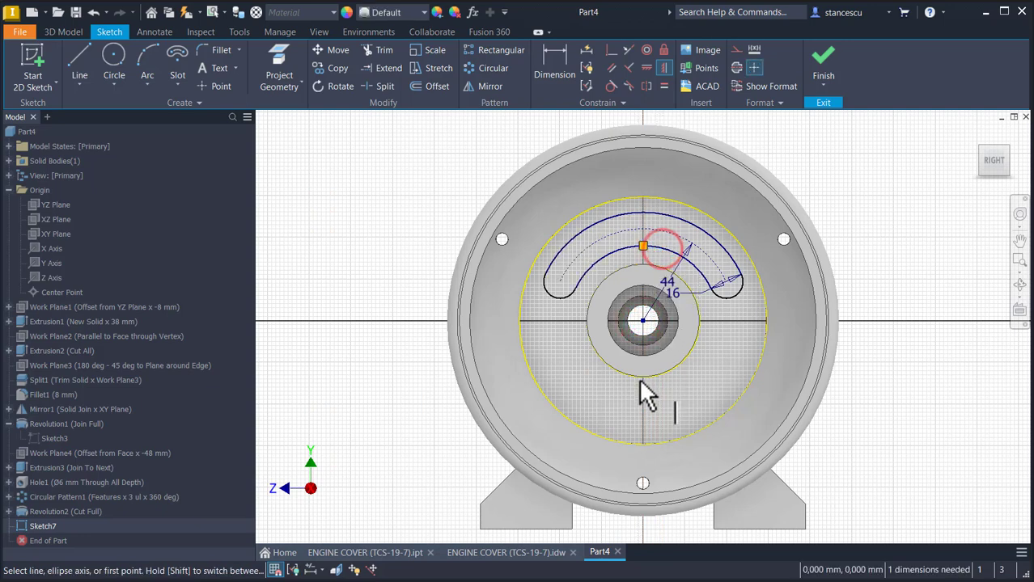
{"action": "key", "text": "Escape"}
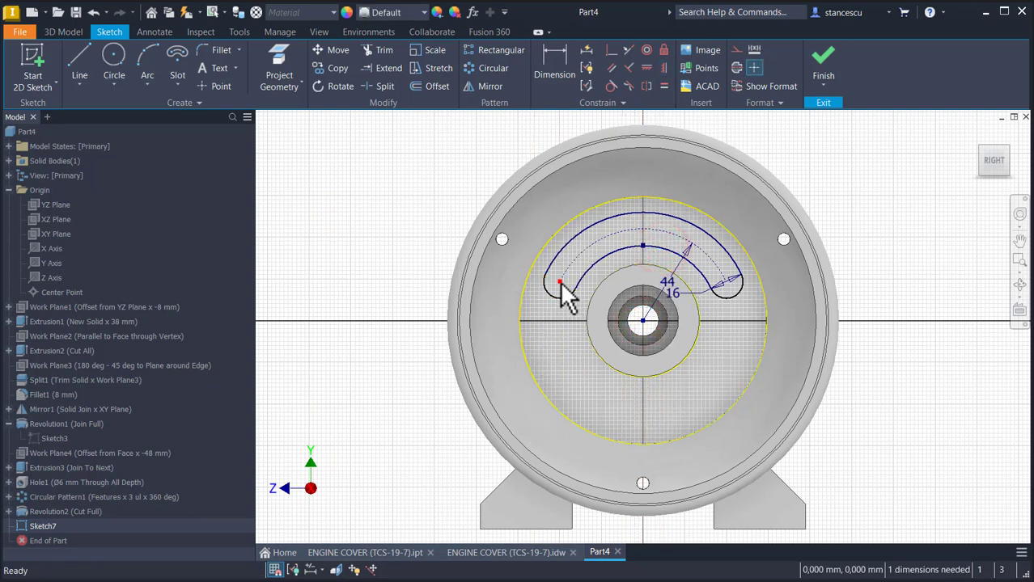
{"action": "left_click_drag", "start_coordinate": [560, 283], "coordinate": [579, 254]}
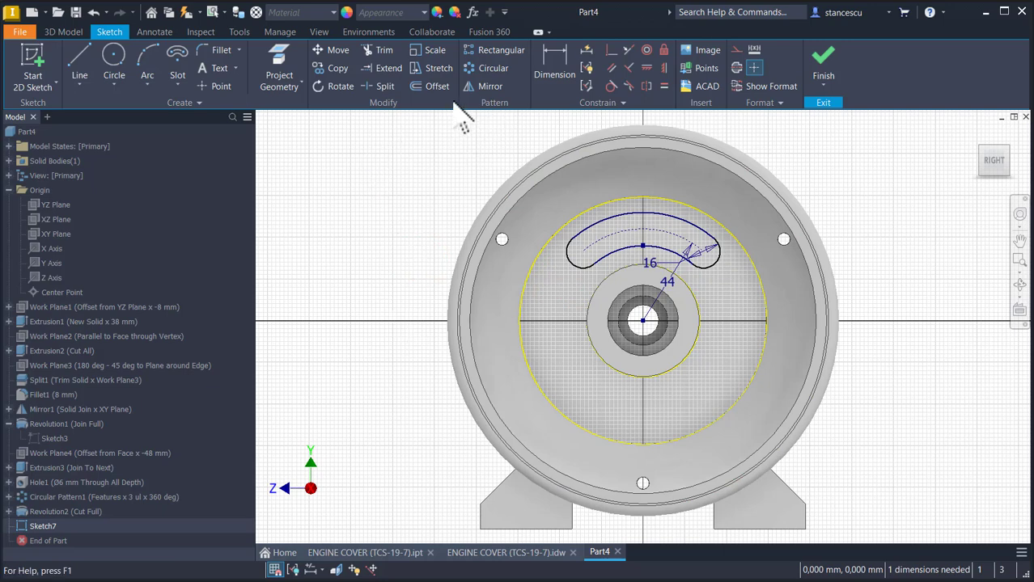
Create a circular sketch pattern of the slot with 3 instances over 360° around the cover's center
{"action": "left_click", "coordinate": [490, 68]}
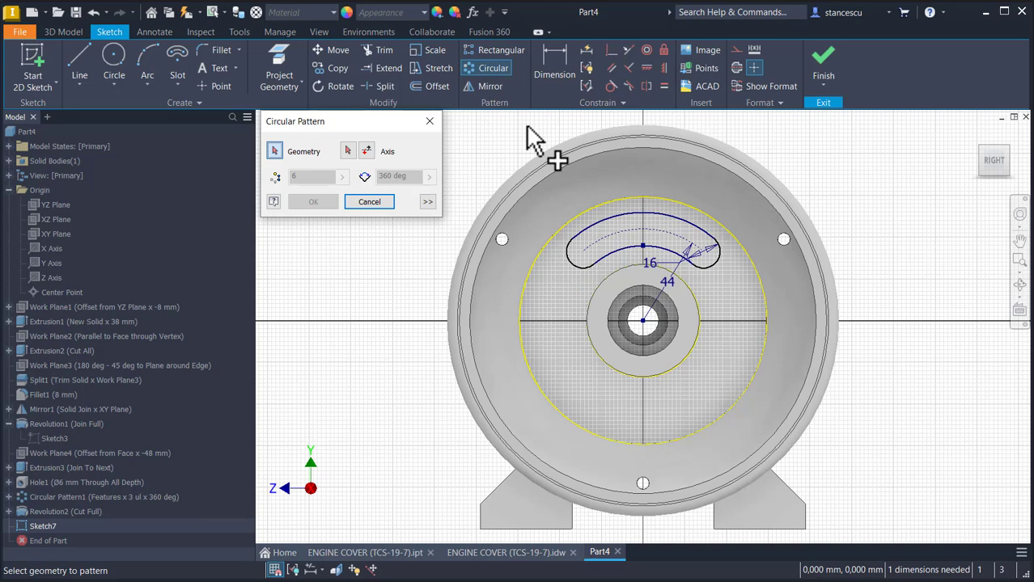
{"action": "mouse_move", "coordinate": [526, 127]}
{"action": "left_mouse_down"}
{"action": "mouse_move", "coordinate": [543, 187]}
{"action": "mouse_move", "coordinate": [752, 287]}
{"action": "mouse_move", "coordinate": [762, 281]}
{"action": "left_mouse_up"}
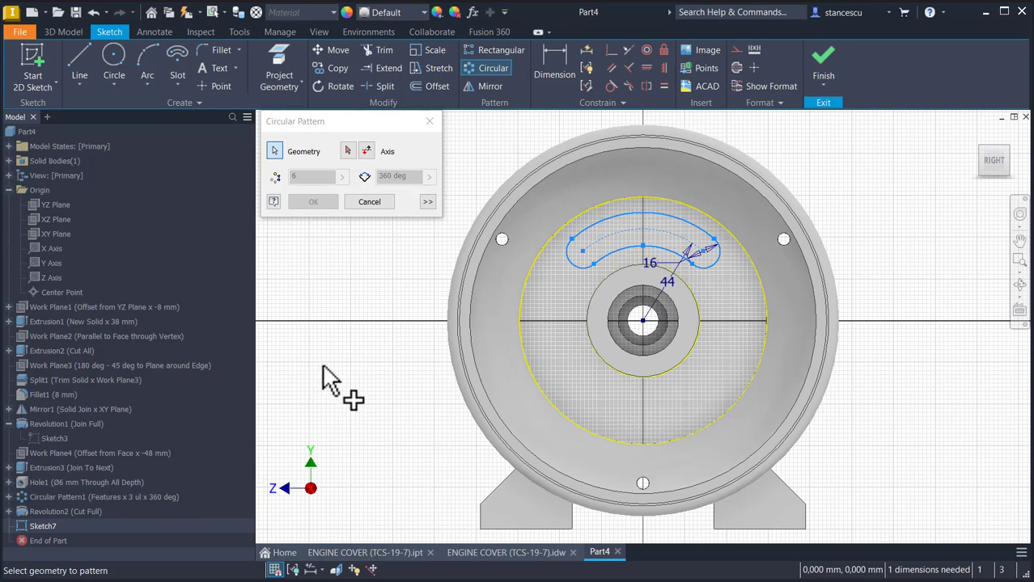
{"action": "left_click", "coordinate": [348, 151]}
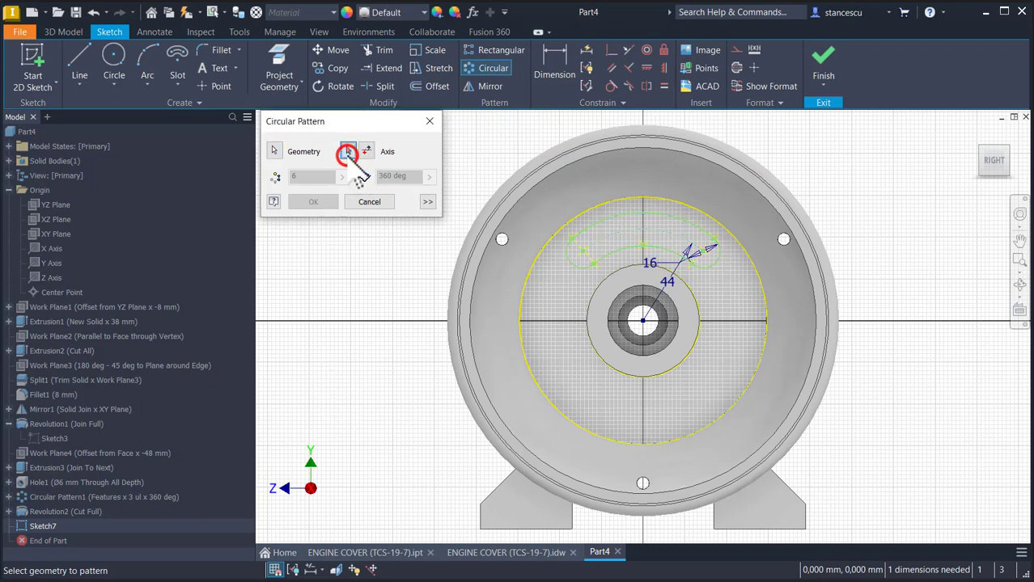
{"action": "left_click", "coordinate": [643, 323]}
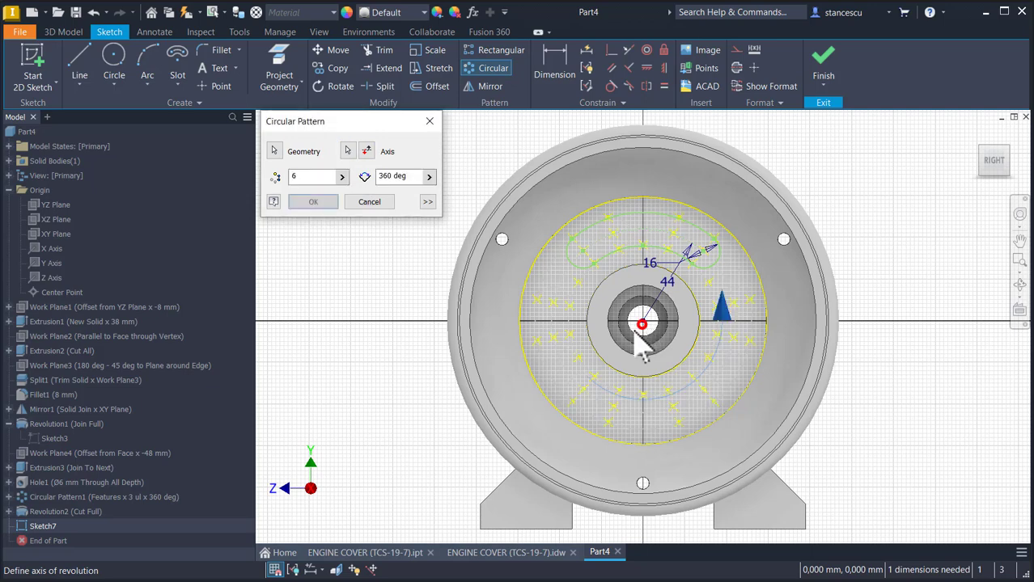
{"action": "double_click", "coordinate": [298, 177]}
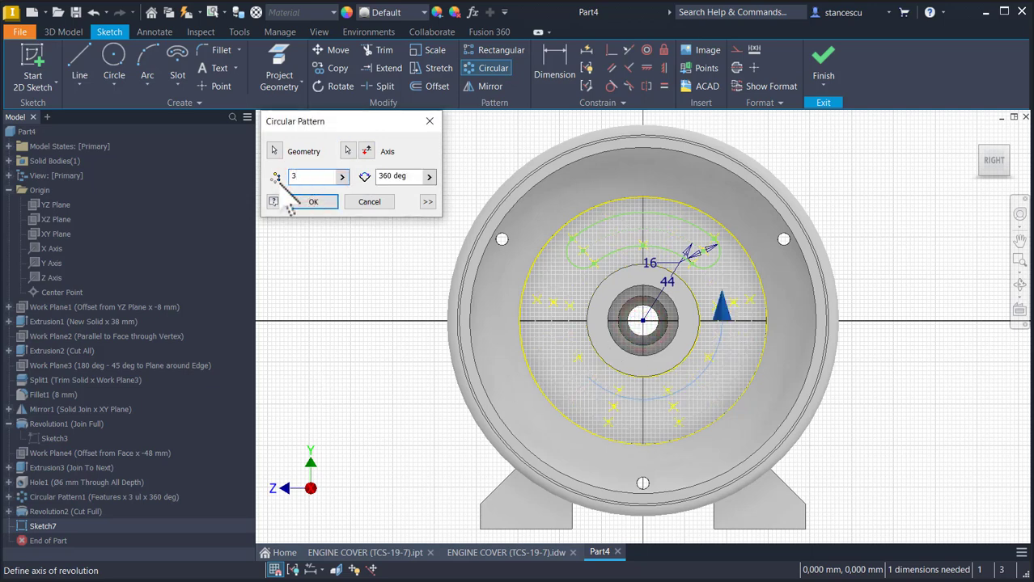
{"action": "key", "text": "Return"}
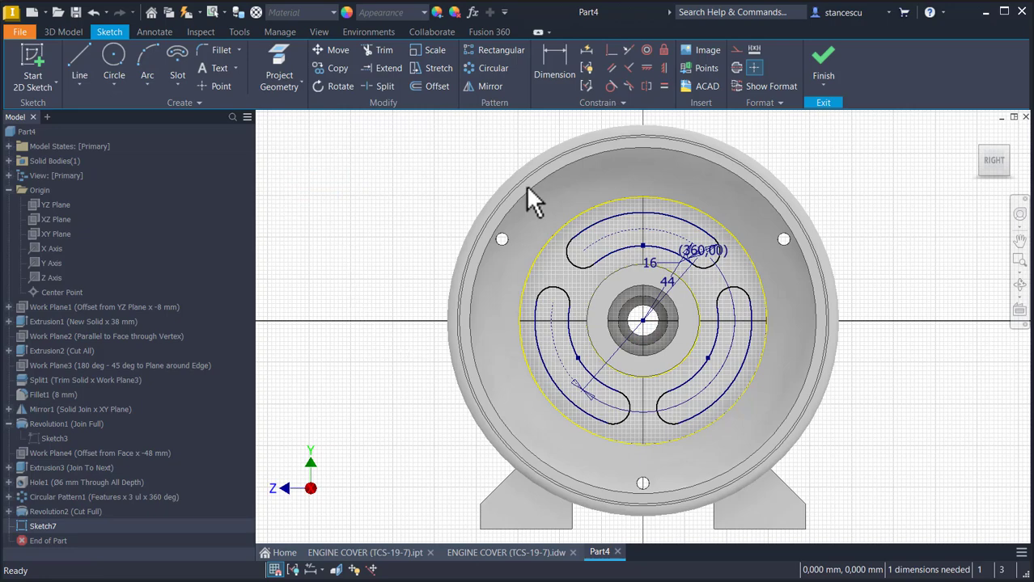
Dimension the distance between the facing end centers of the two lower arc slots as 36 mm and finish the sketch
{"action": "left_click", "coordinate": [558, 66]}
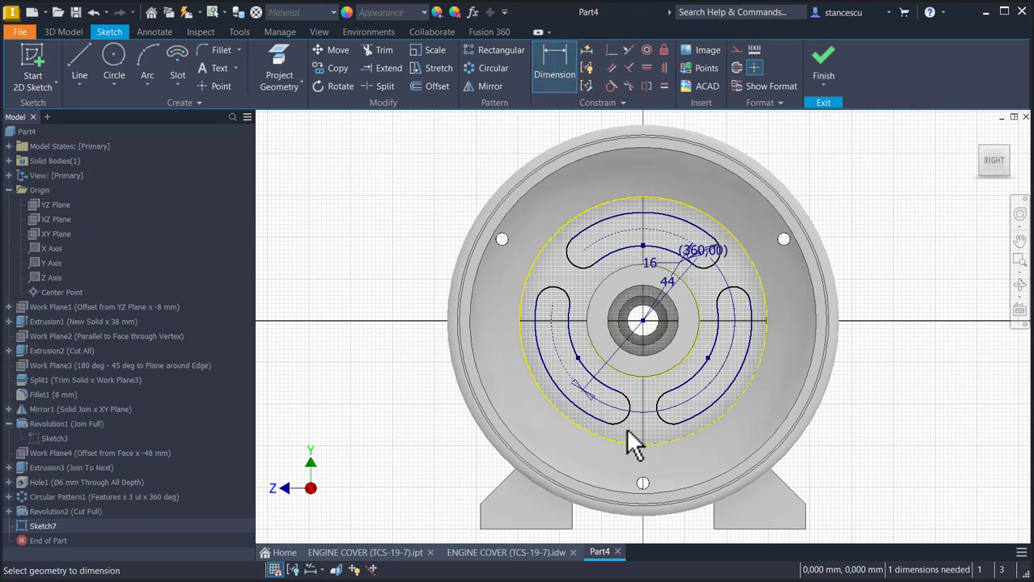
{"action": "scroll", "coordinate": [627, 424], "scroll_direction": "up", "scroll_amount": 4}
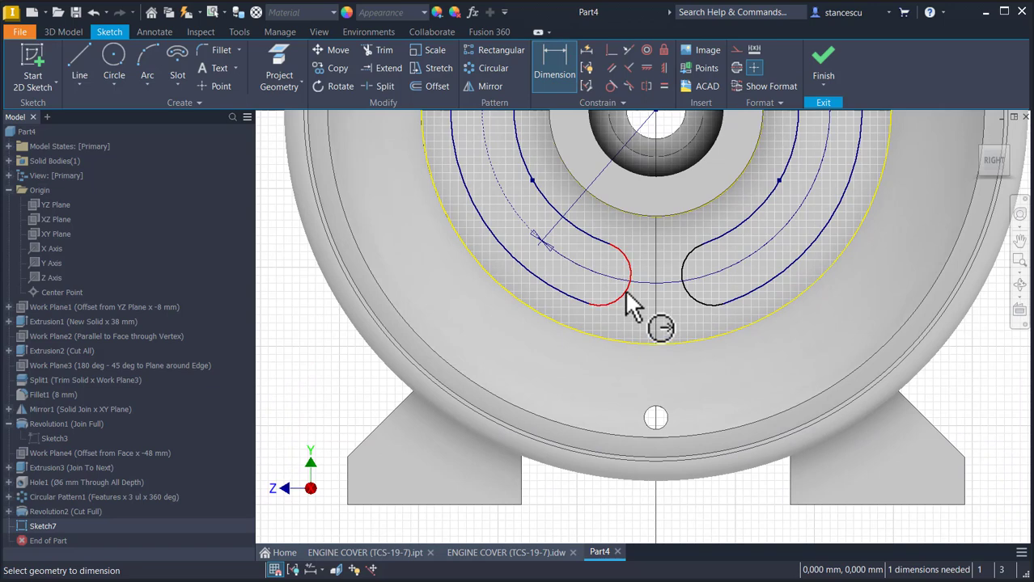
{"action": "left_click", "coordinate": [598, 275]}
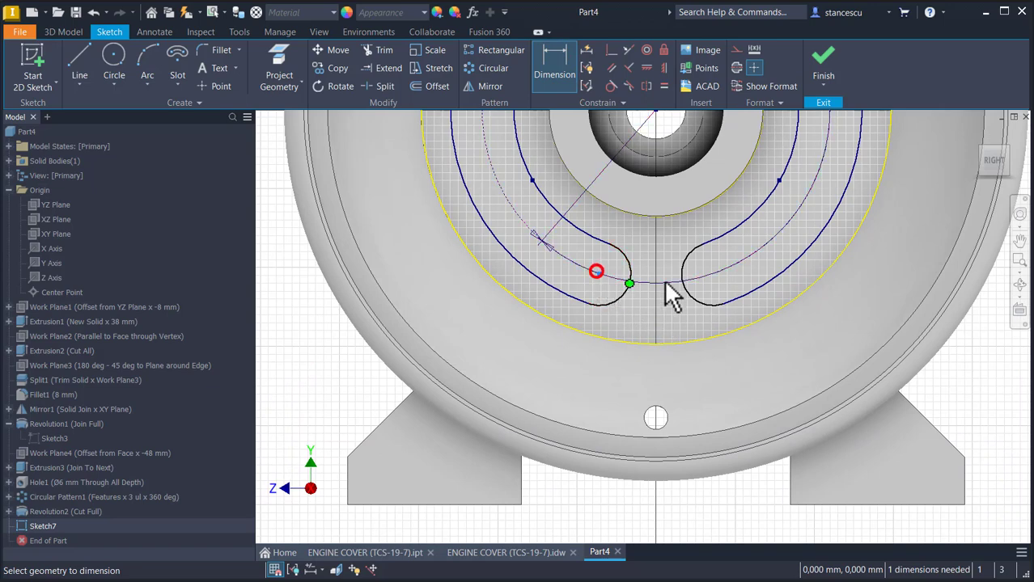
{"action": "left_click", "coordinate": [715, 275]}
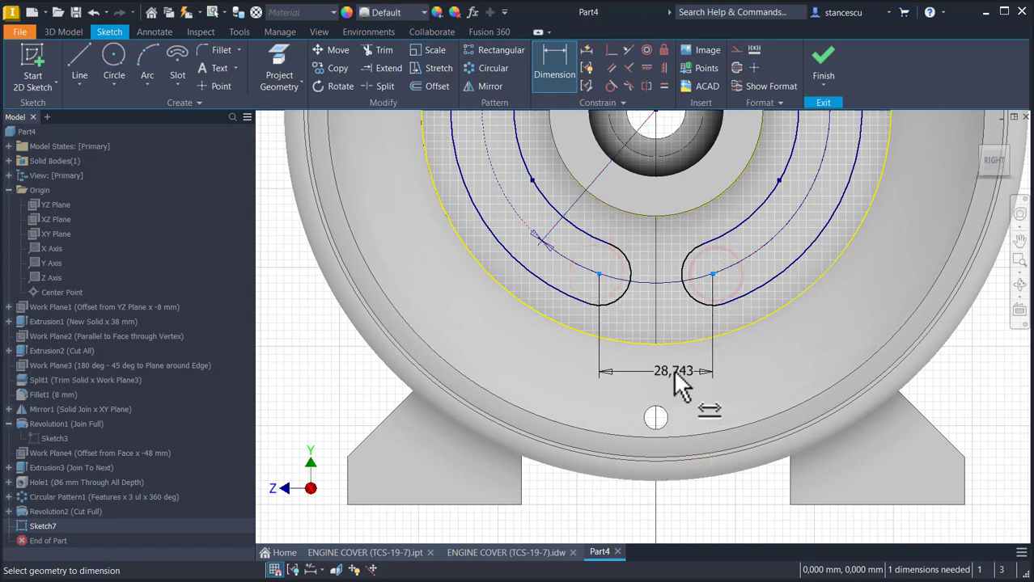
{"action": "left_click", "coordinate": [663, 326]}
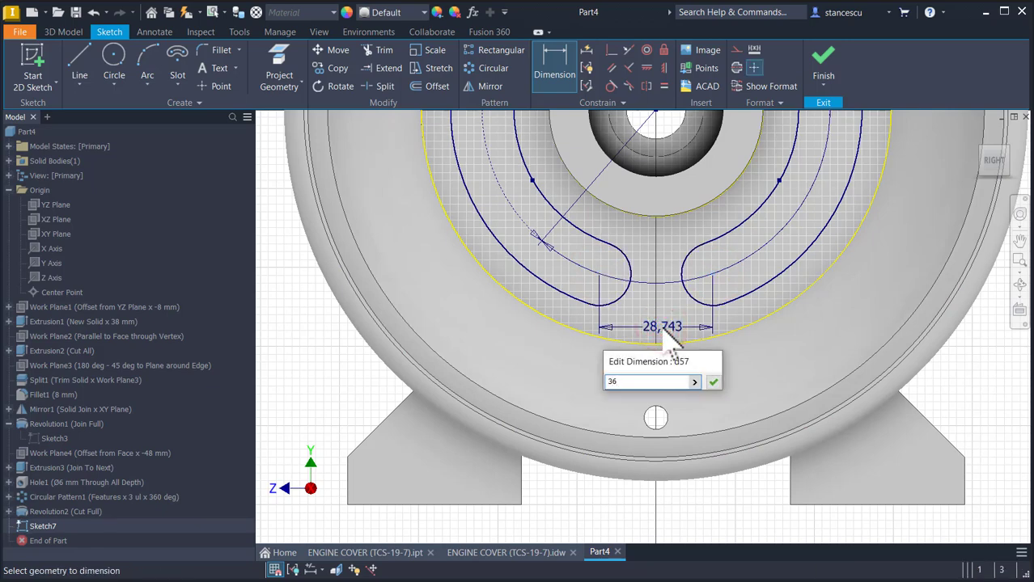
{"action": "key", "text": "Return"}
{"action": "left_click", "coordinate": [823, 64]}
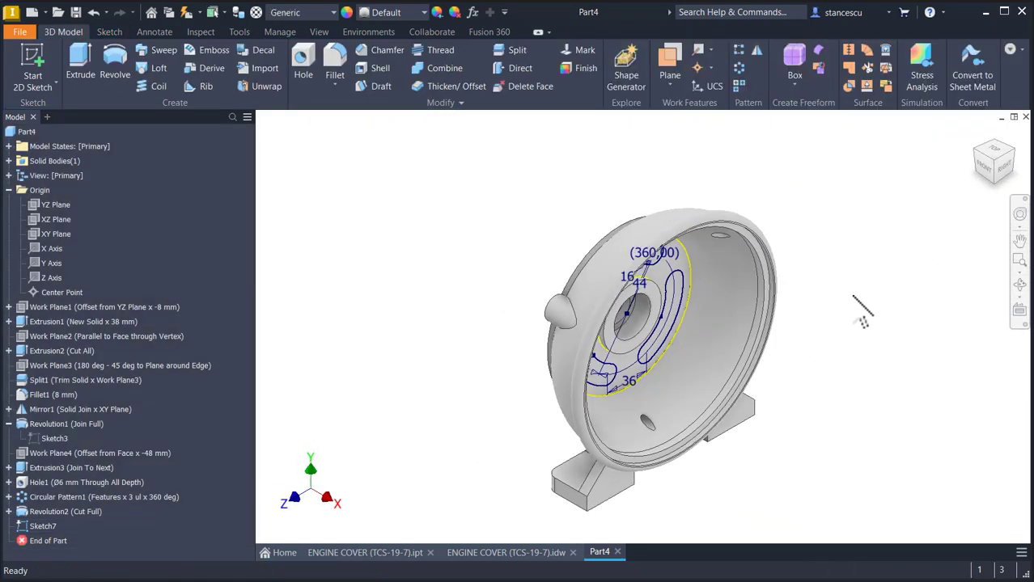
Extrude the three arc slot profiles as a Through All cut through the cover's back wall
{"action": "left_click", "coordinate": [82, 67]}
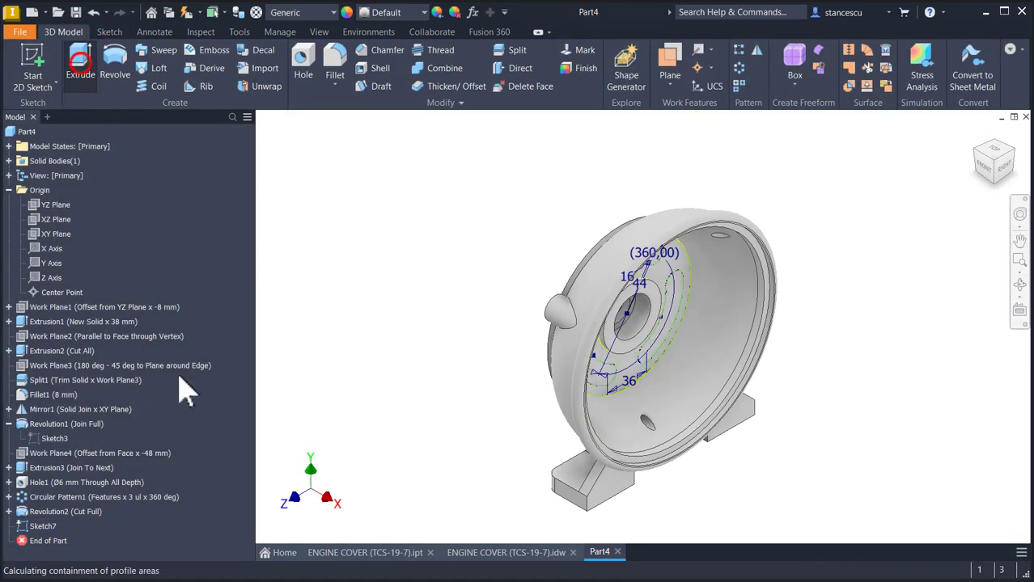
{"action": "middle_click_drag", "start_coordinate": [848, 372], "coordinate": [718, 407], "text": "shift"}
{"action": "scroll", "coordinate": [718, 407], "scroll_direction": "down", "scroll_amount": 3}
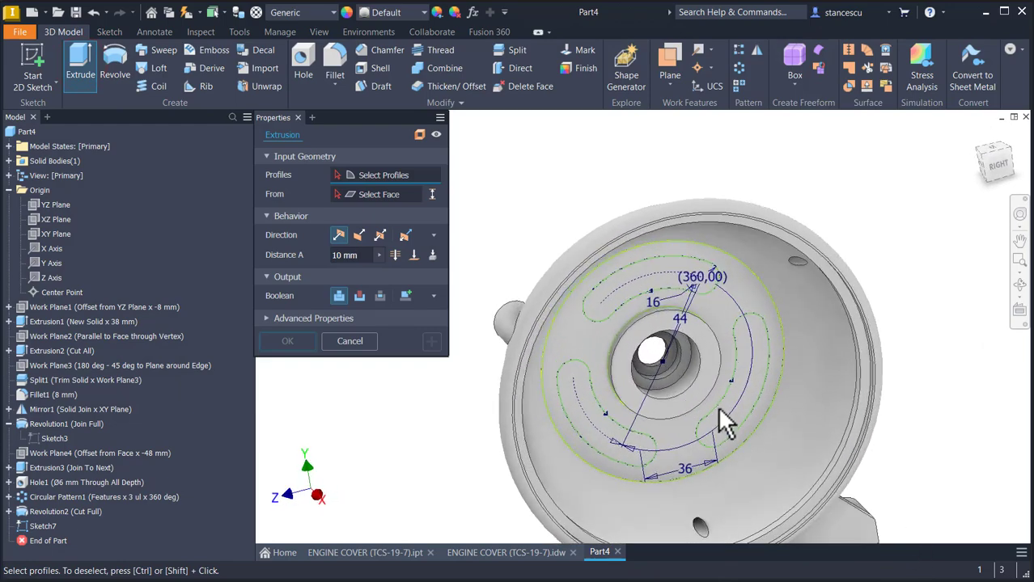
{"action": "scroll", "coordinate": [838, 406], "scroll_direction": "up", "scroll_amount": 1}
{"action": "middle_click_drag", "start_coordinate": [838, 406], "coordinate": [806, 396]}
{"action": "left_click", "coordinate": [796, 419]}
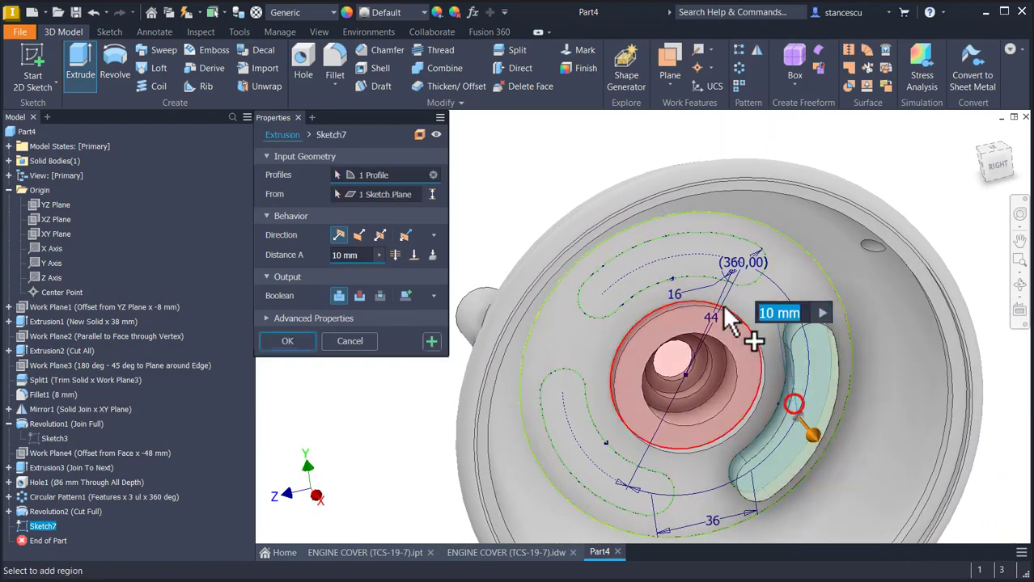
{"action": "left_click", "coordinate": [651, 263]}
{"action": "left_click", "coordinate": [568, 441]}
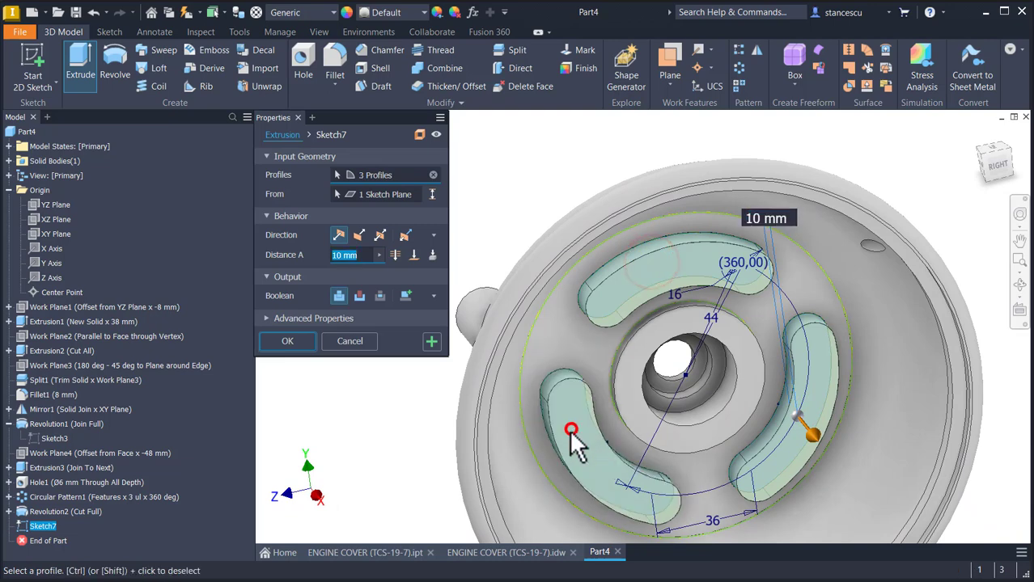
{"action": "left_click", "coordinate": [359, 295]}
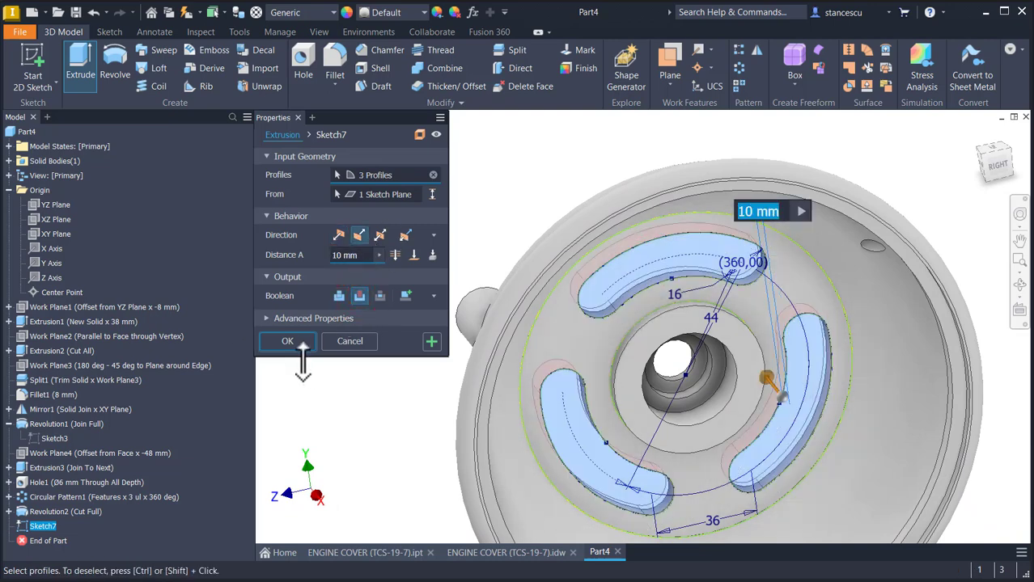
{"action": "left_click", "coordinate": [395, 255]}
{"action": "middle_click_drag", "start_coordinate": [338, 418], "coordinate": [284, 355], "text": "shift"}
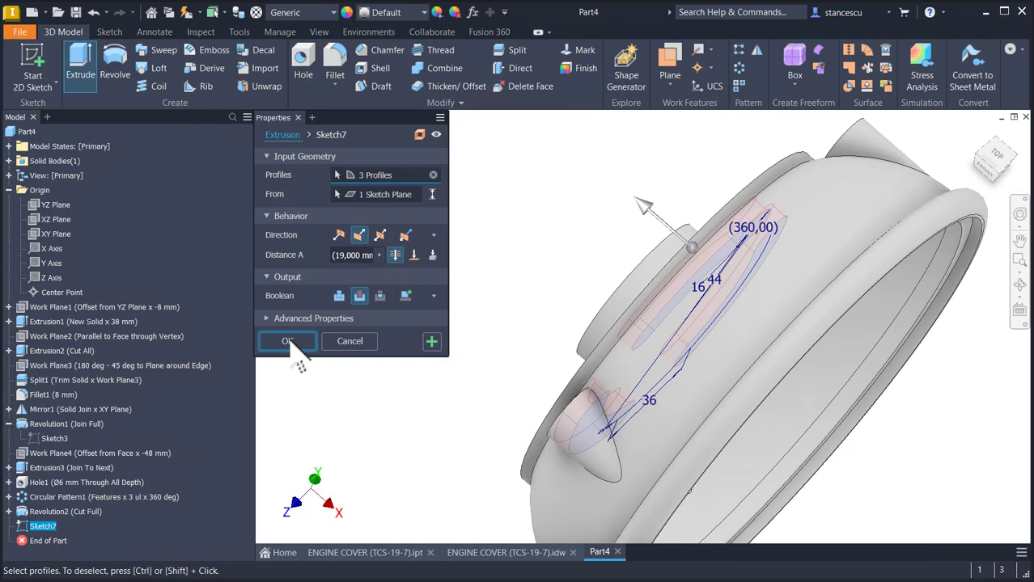
{"action": "left_click", "coordinate": [289, 341]}
{"action": "key", "text": "F6"}
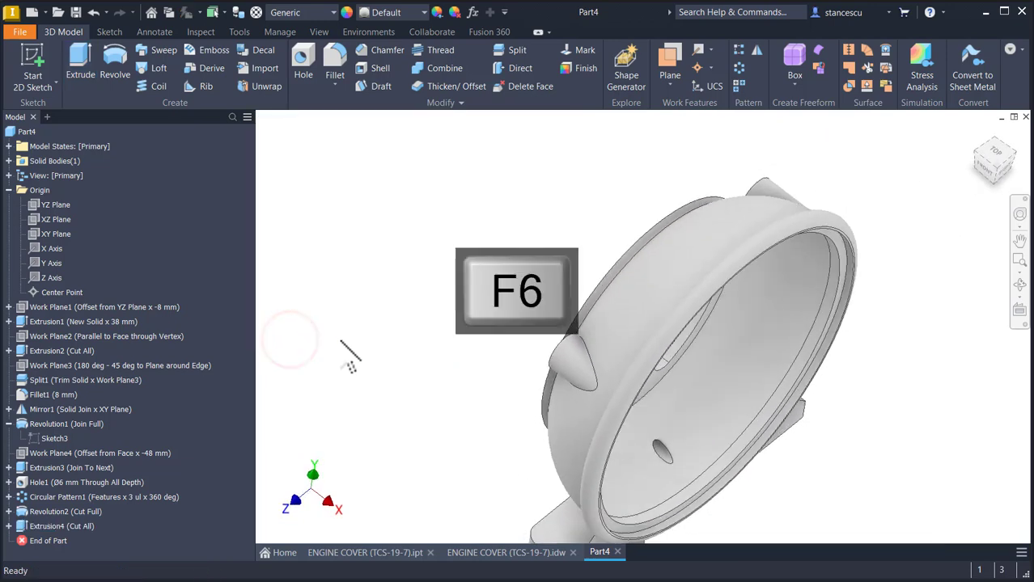
Examine the mounting foot holes in the finished ENGINE COVER part and their size and position dimensions in the drawing's upper view
{"action": "left_click", "coordinate": [373, 553]}
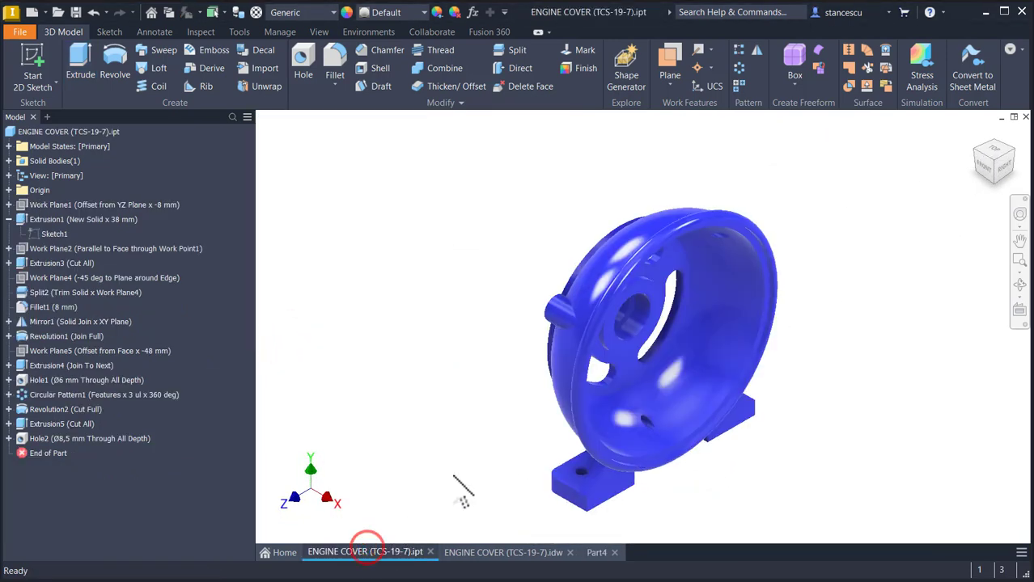
{"action": "middle_click_drag", "start_coordinate": [574, 541], "coordinate": [785, 425], "text": "shift"}
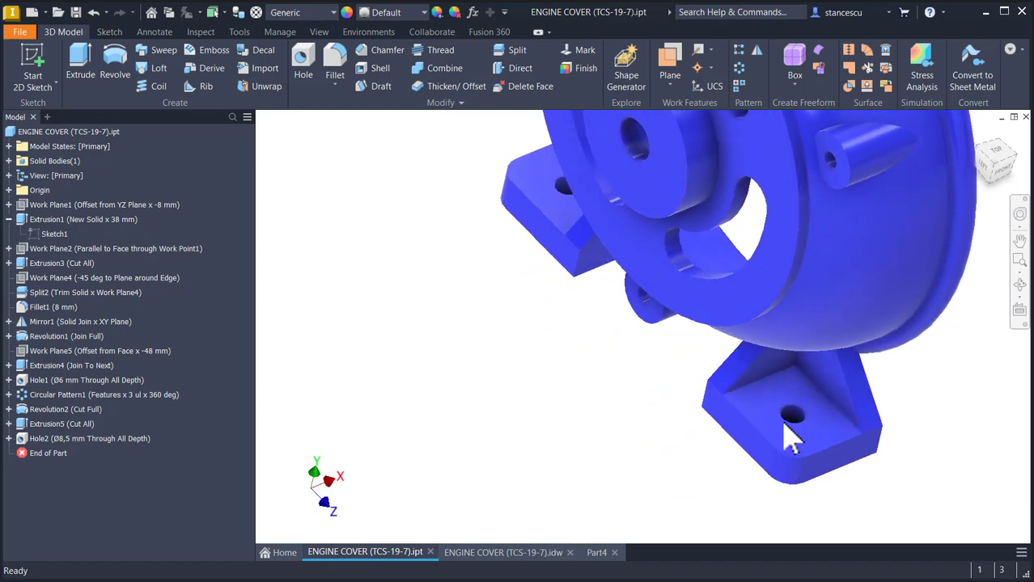
{"action": "middle_click_drag", "start_coordinate": [635, 281], "coordinate": [563, 220], "text": "shift"}
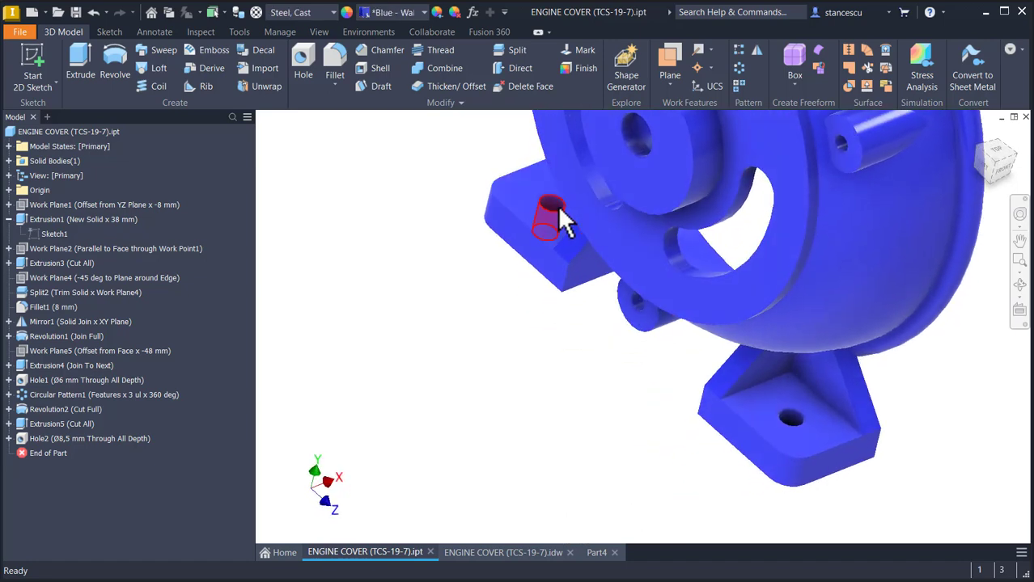
{"action": "key", "text": "F6"}
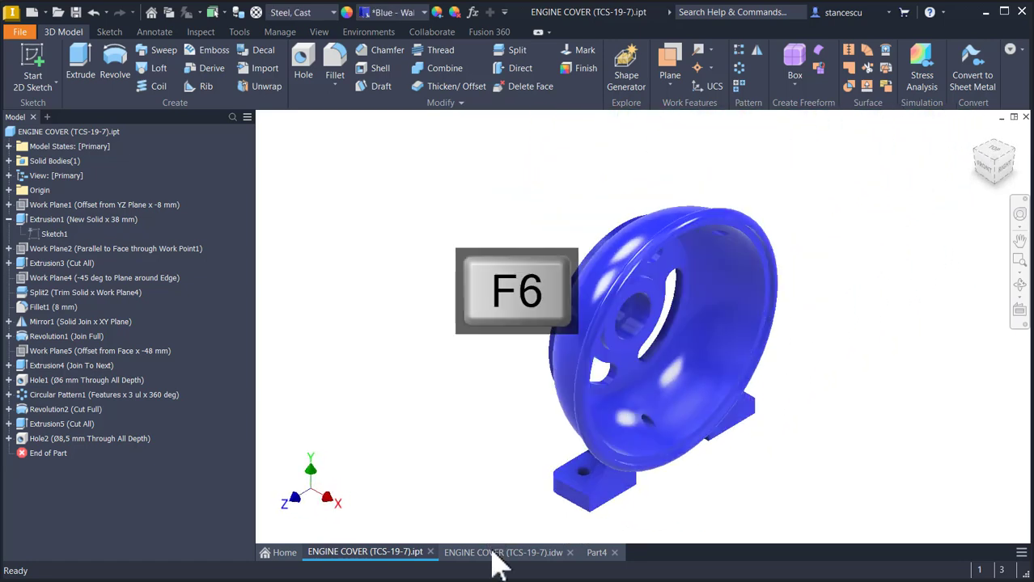
{"action": "left_click", "coordinate": [498, 553]}
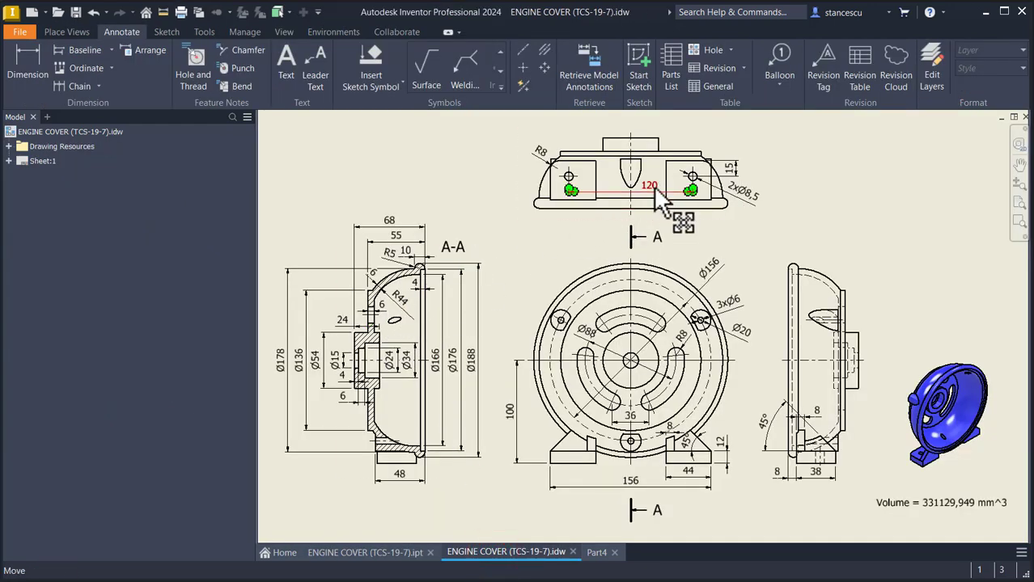
{"action": "scroll", "coordinate": [655, 191], "scroll_direction": "up", "scroll_amount": 2}
{"action": "scroll", "coordinate": [654, 191], "scroll_direction": "down", "scroll_amount": 3}
{"action": "scroll", "coordinate": [651, 181], "scroll_direction": "down", "scroll_amount": 3}
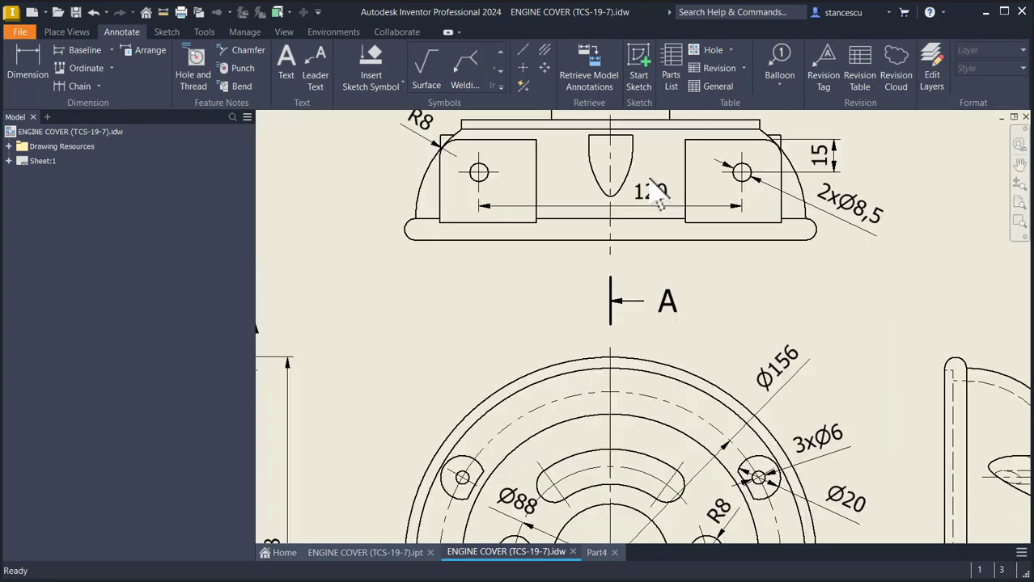
{"action": "middle_click_drag", "start_coordinate": [659, 194], "coordinate": [642, 283]}
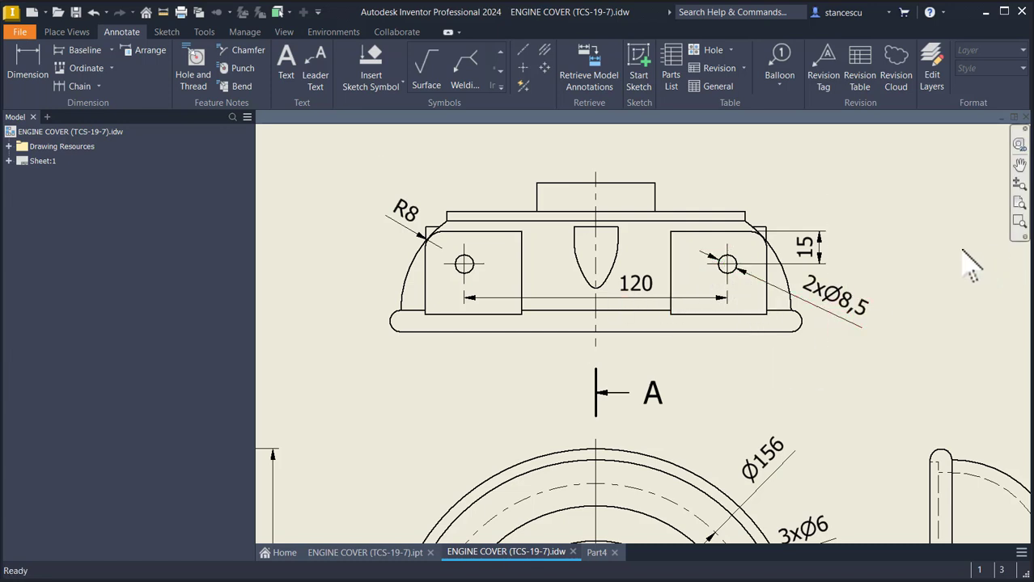
{"action": "key", "text": "Home"}
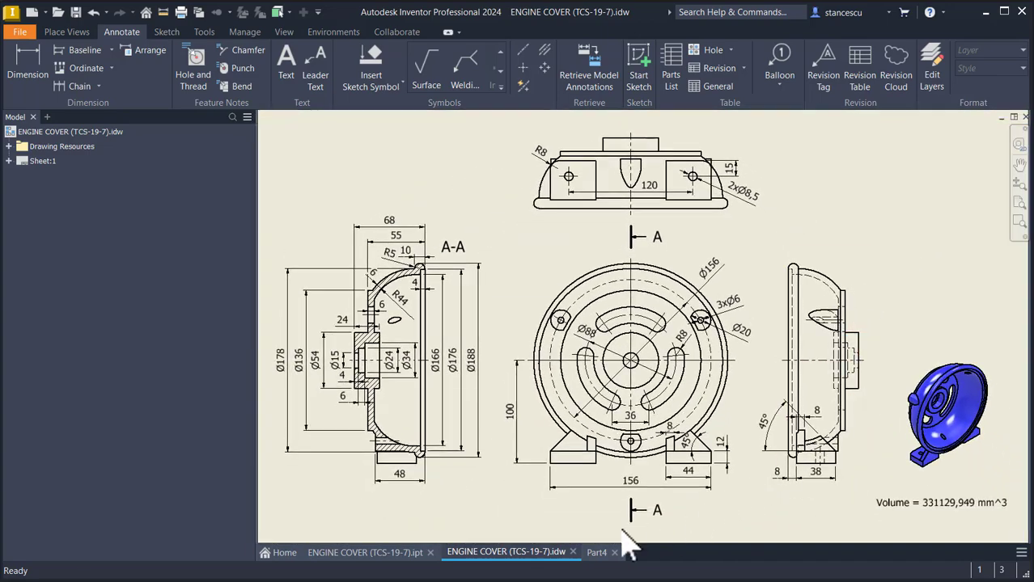
Return to Part4, start a sketch on the upper face of a mounting foot, and slice the graphics at the sketch plane
{"action": "left_click", "coordinate": [596, 553]}
{"action": "middle_click_drag", "start_coordinate": [384, 363], "coordinate": [716, 469], "text": "shift"}
{"action": "left_click", "coordinate": [720, 473]}
{"action": "left_click", "coordinate": [809, 461]}
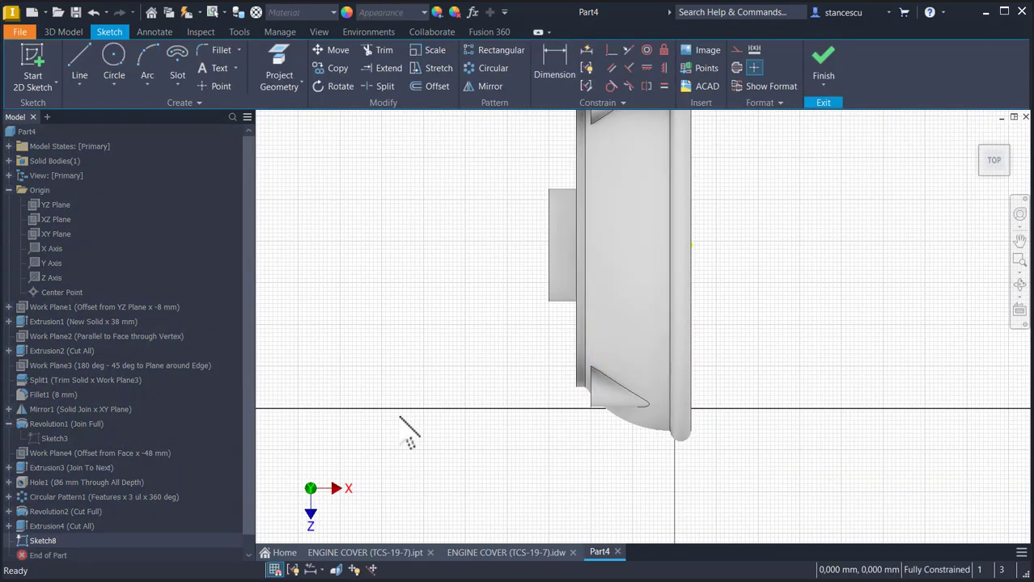
{"action": "key", "text": "F7"}
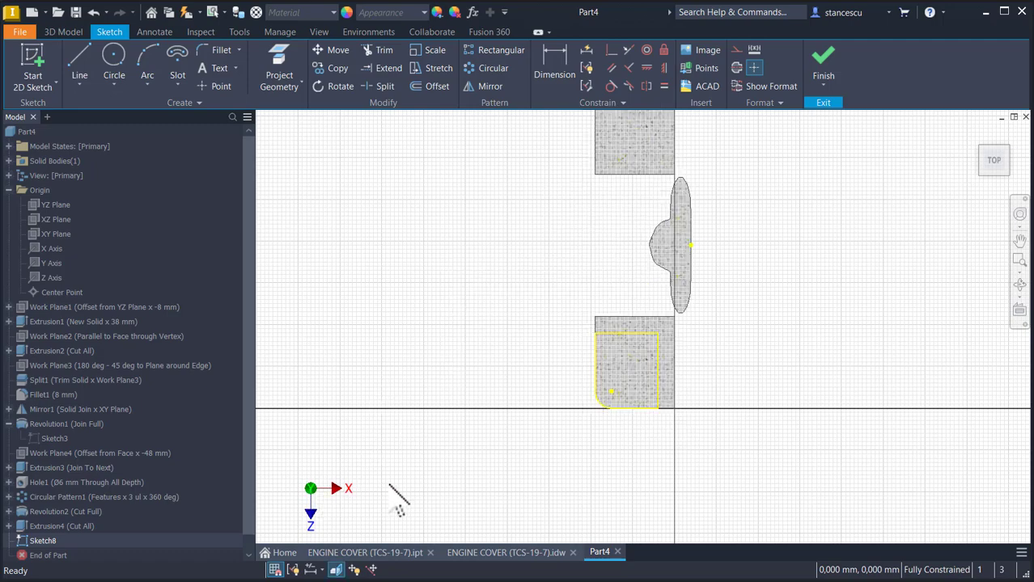
{"action": "middle_click_drag", "start_coordinate": [480, 296], "coordinate": [476, 368]}
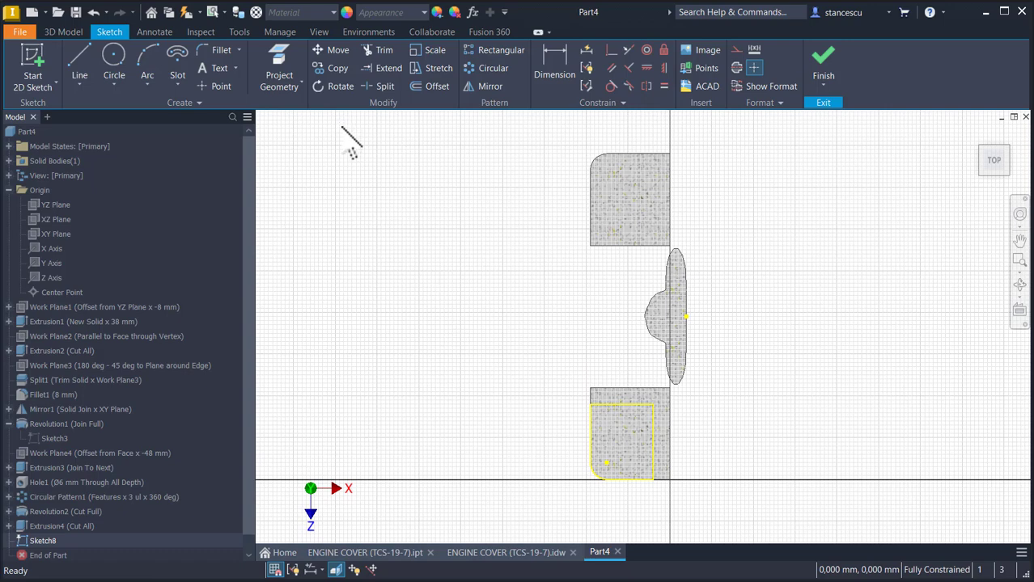
Draw a 120 mm line parallel to the Z axis, running from one mounting foot to the other
{"action": "left_click", "coordinate": [79, 73]}
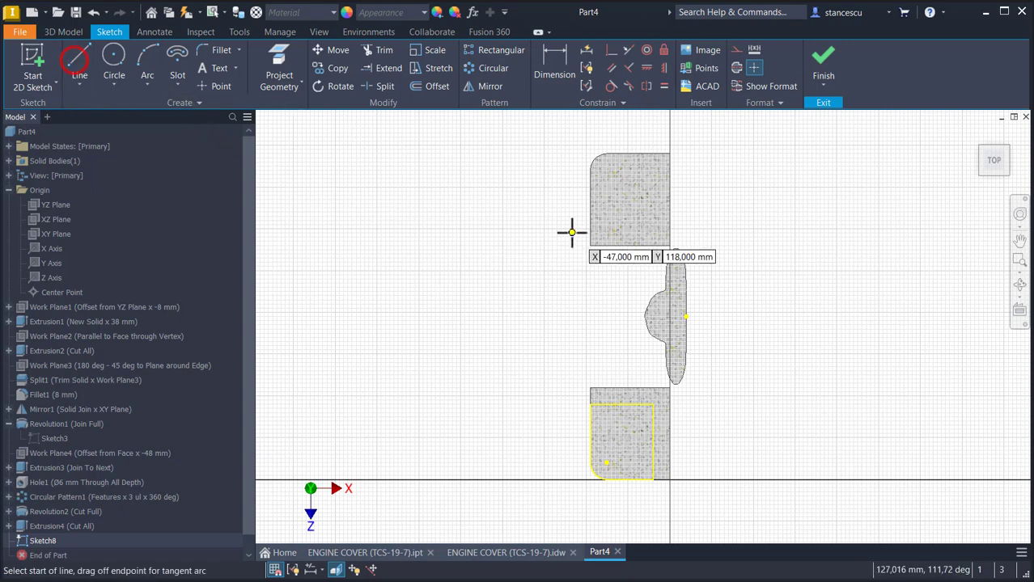
{"action": "left_click", "coordinate": [618, 194]}
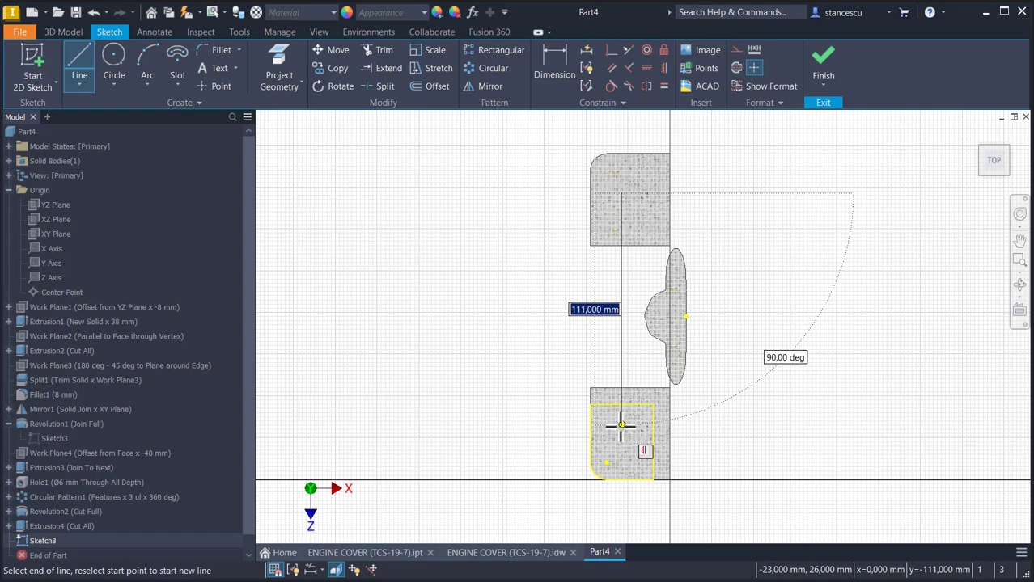
{"action": "type", "text": "1"}
{"action": "key", "text": "Return"}
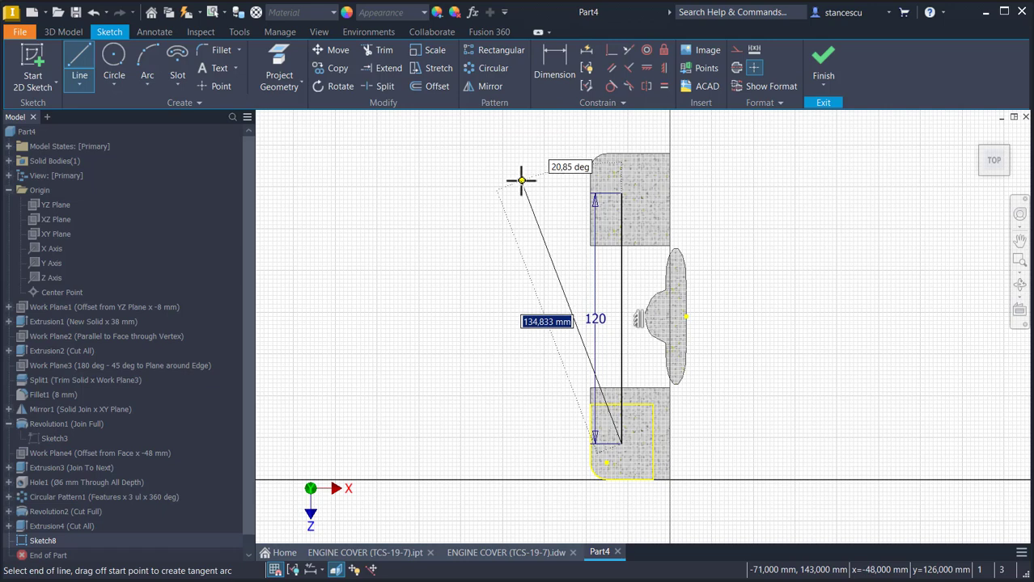
{"action": "key", "text": "Escape"}
Dimension the line 15 mm from the outer straight edge of the mounting foot
{"action": "left_click", "coordinate": [555, 70]}
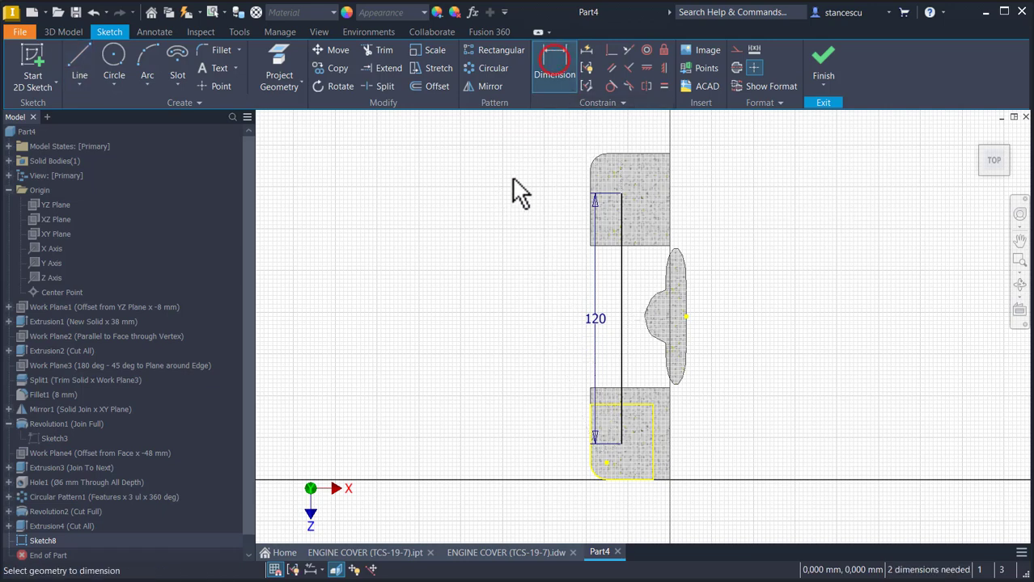
{"action": "left_click", "coordinate": [593, 218]}
{"action": "left_click", "coordinate": [620, 224]}
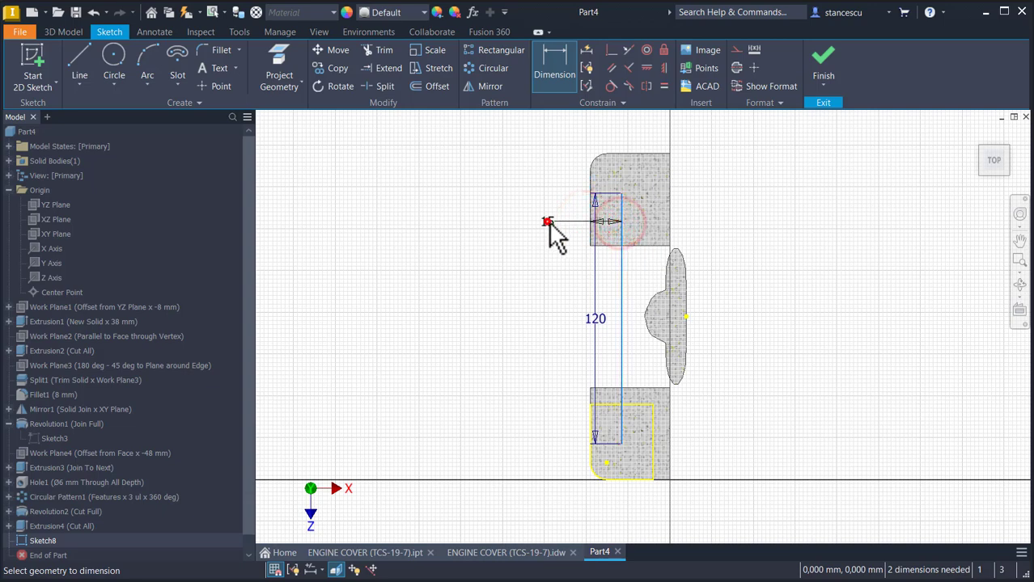
{"action": "left_click", "coordinate": [548, 225]}
{"action": "key", "text": "Return"}
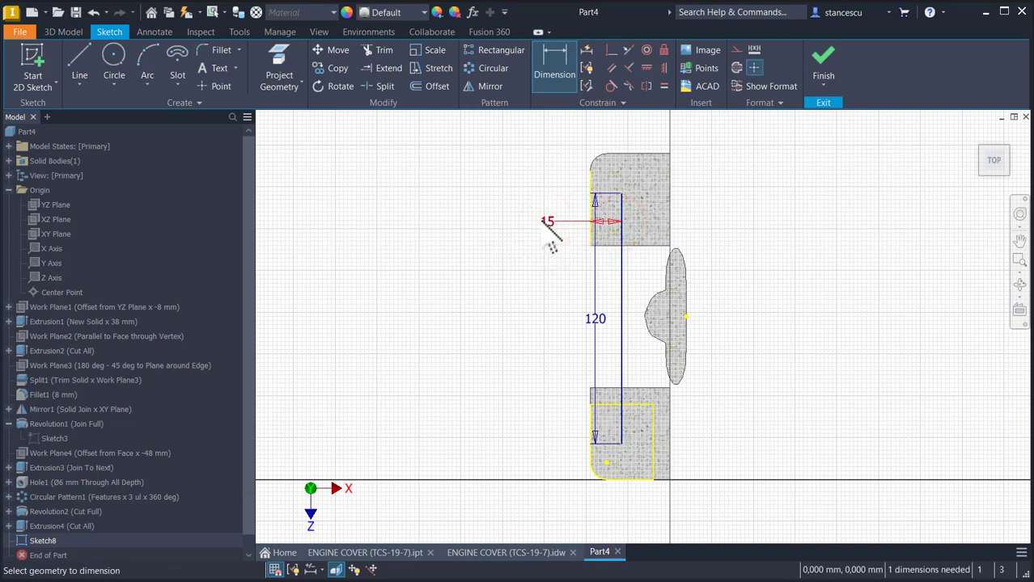
Align the line's midpoint horizontally with the projected center point of the cover and finish the sketch
{"action": "left_click", "coordinate": [647, 69]}
{"action": "left_click", "coordinate": [622, 318]}
{"action": "left_click", "coordinate": [685, 316]}
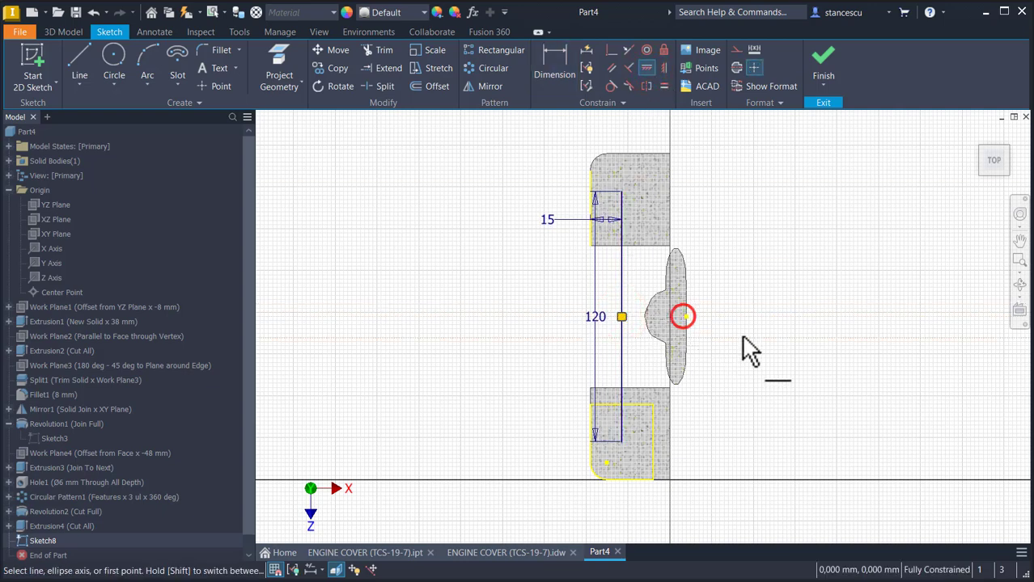
{"action": "left_click", "coordinate": [824, 55]}
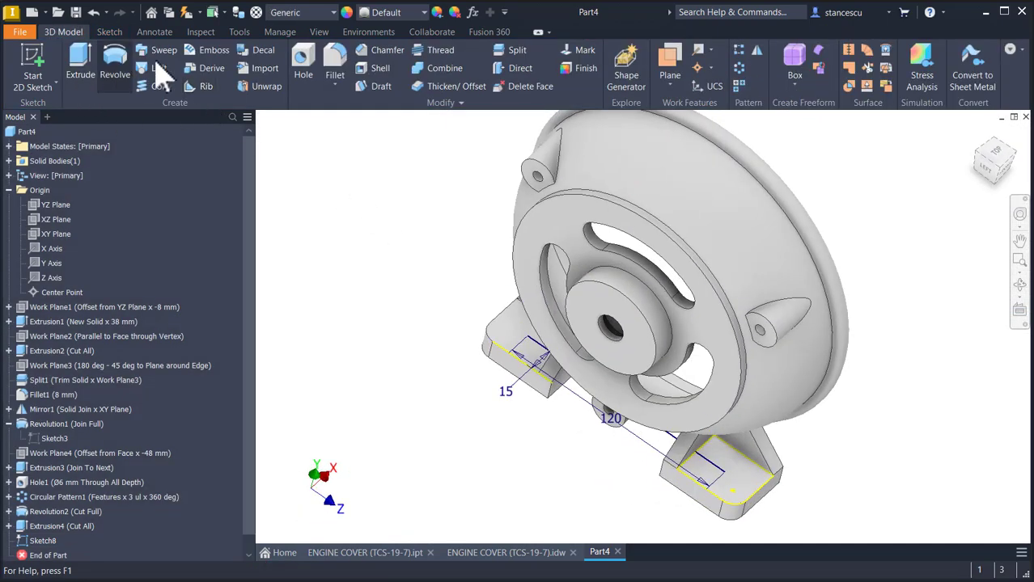
Cut 8,5 mm through-all holes in both mounting feet, centred on the two endpoints of the 120 mm sketch line
{"action": "left_click", "coordinate": [301, 56]}
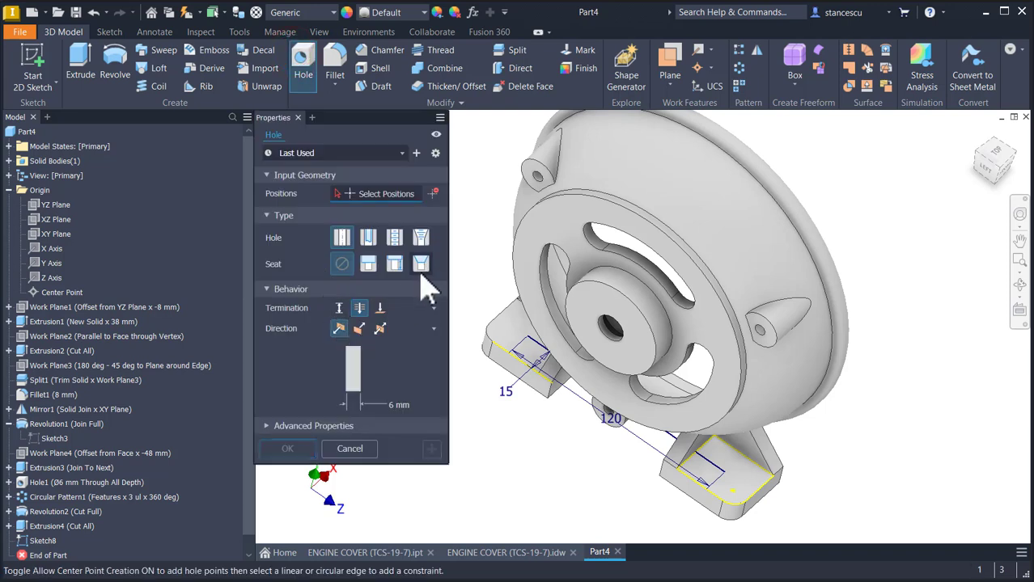
{"action": "left_click", "coordinate": [527, 338]}
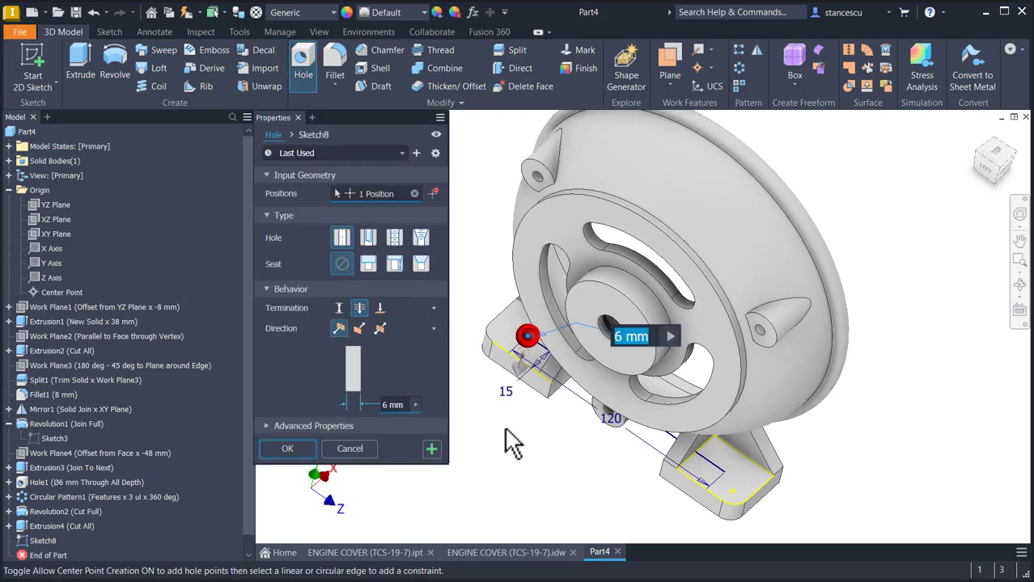
{"action": "left_click", "coordinate": [725, 474]}
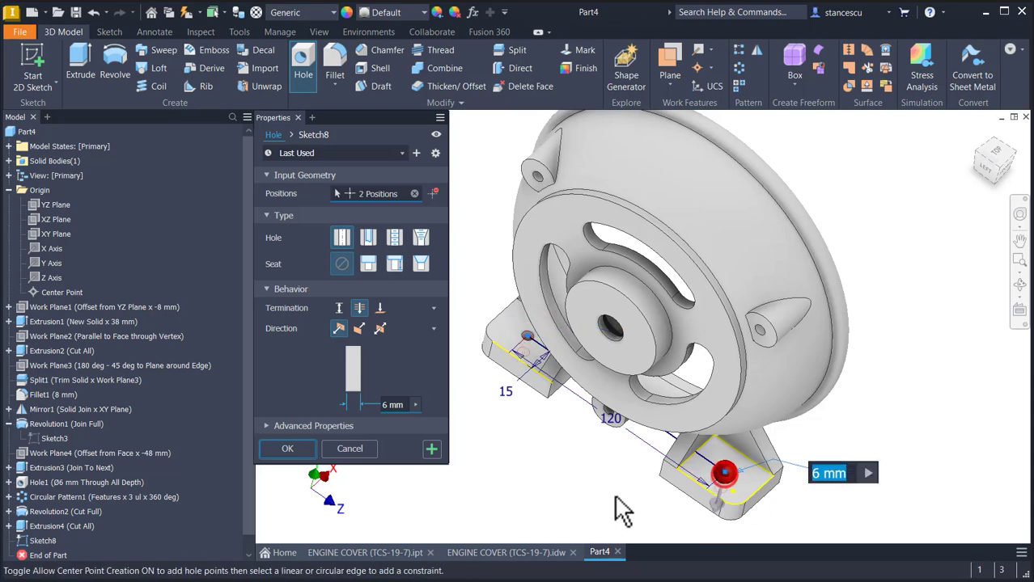
{"action": "left_click", "coordinate": [388, 406]}
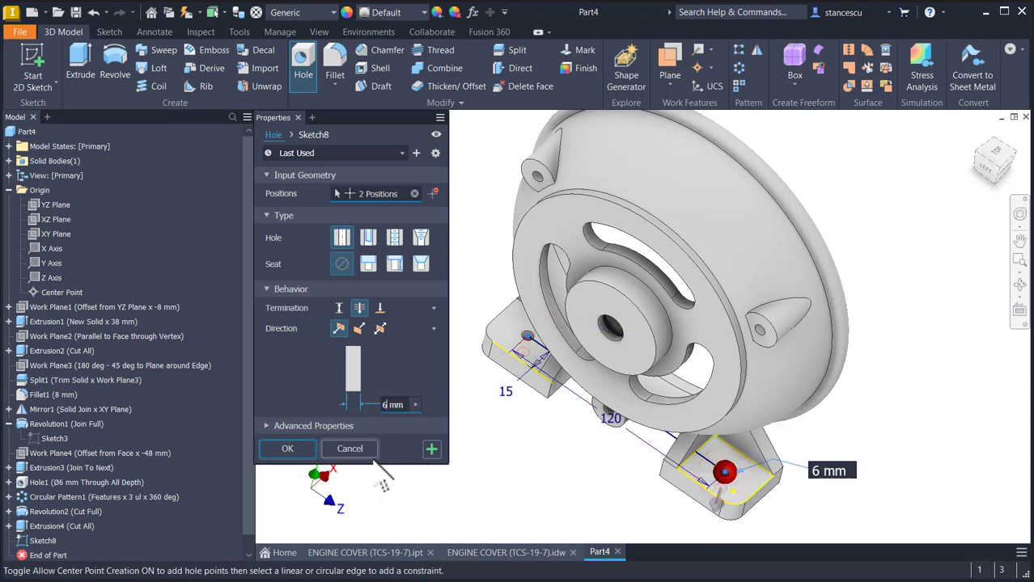
{"action": "key", "text": "BackSpace"}
{"action": "type", "text": "8,5"}
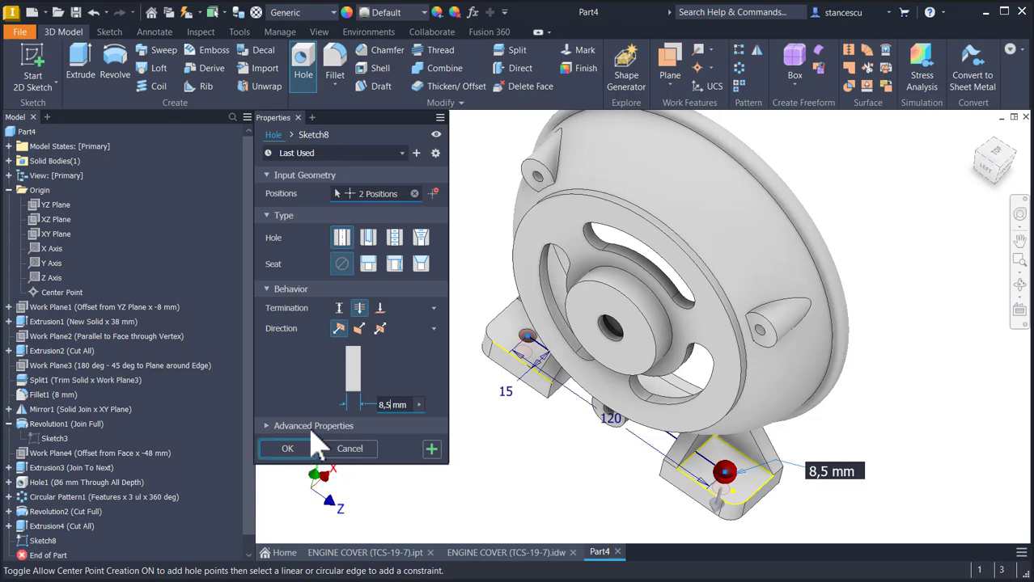
{"action": "left_click", "coordinate": [296, 449]}
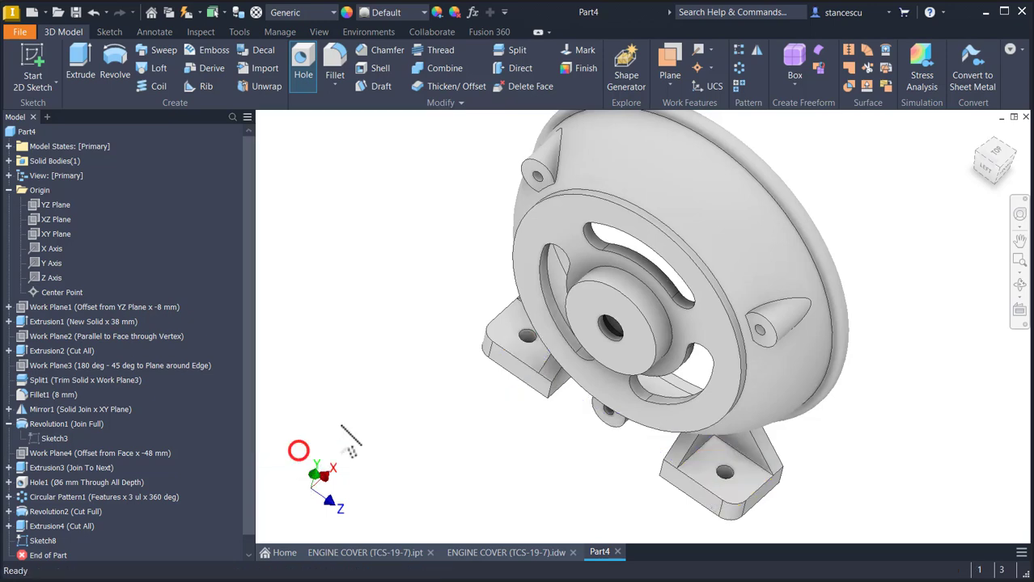
{"action": "key", "text": "F6"}
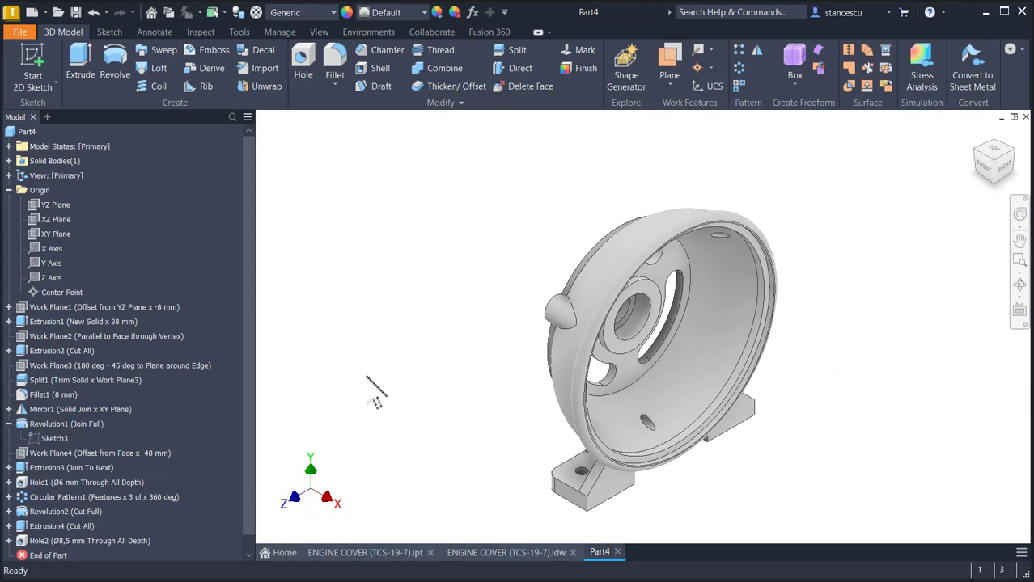
Collapse the expanded Revolution1 and Origin nodes, update Part4's physical properties in iProperties, and copy its volume value
{"action": "left_click", "coordinate": [8, 424]}
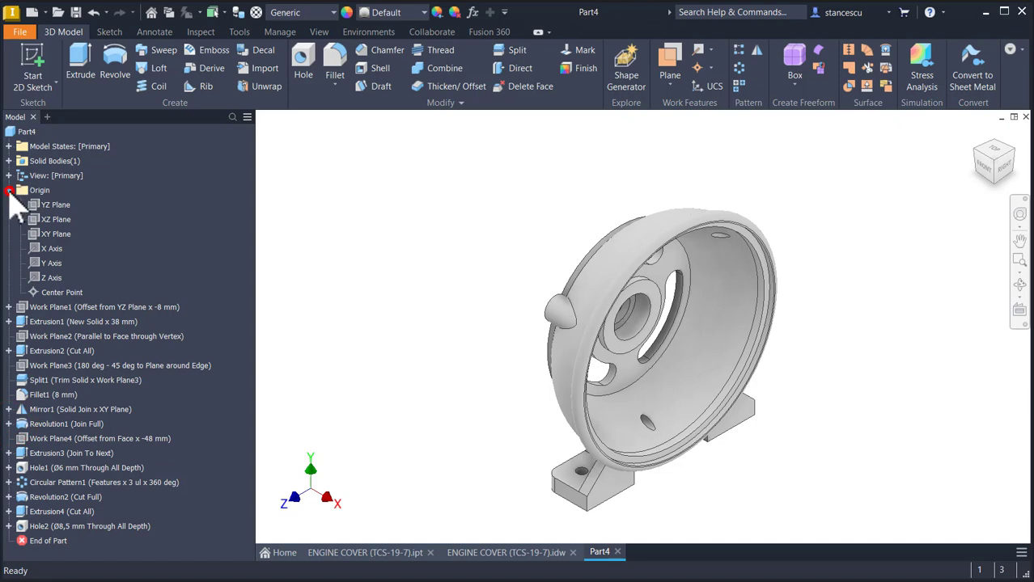
{"action": "left_click", "coordinate": [8, 190]}
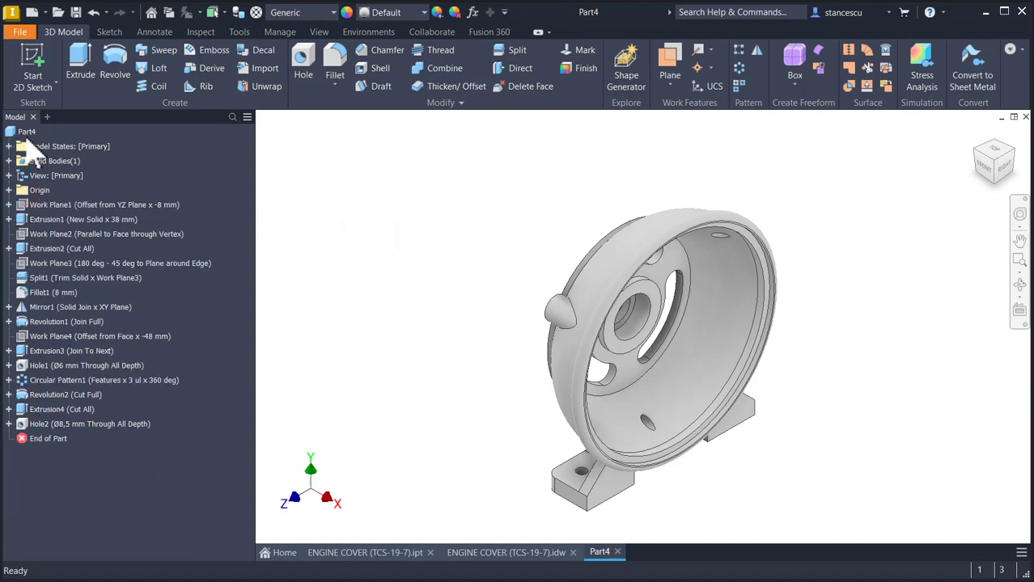
{"action": "right_click", "coordinate": [24, 131]}
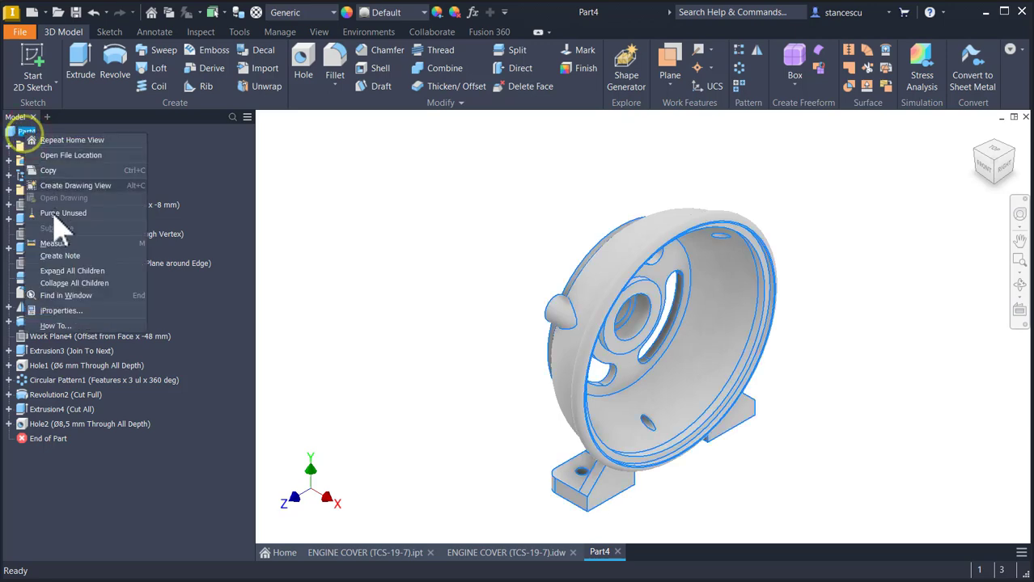
{"action": "left_click", "coordinate": [60, 311]}
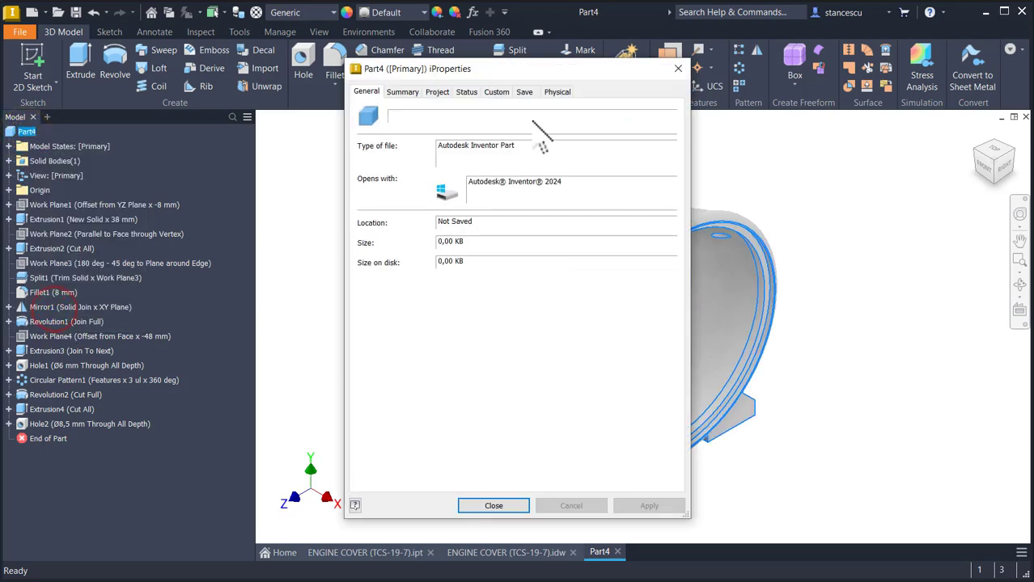
{"action": "left_click", "coordinate": [555, 92]}
{"action": "left_click", "coordinate": [619, 123]}
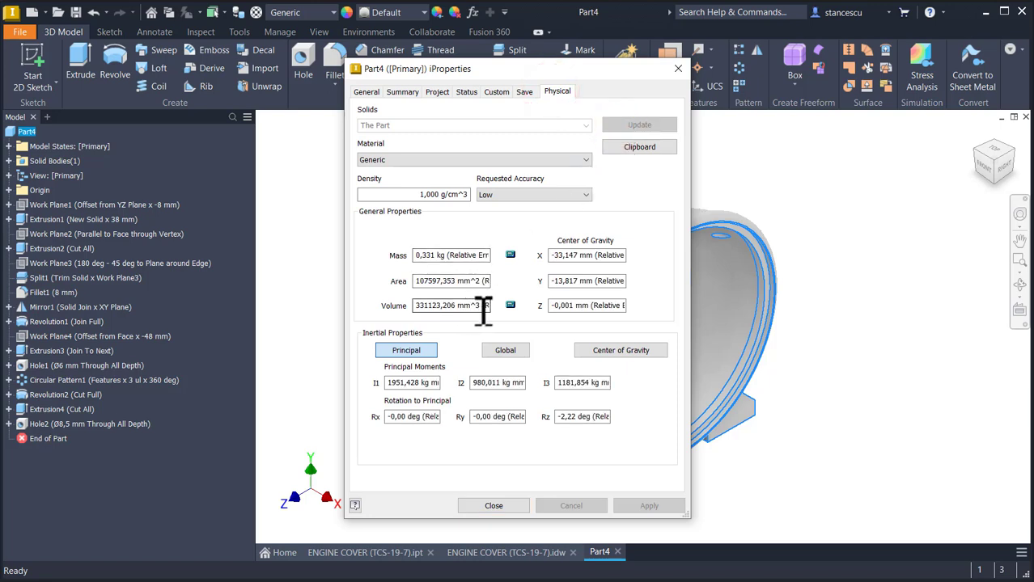
{"action": "left_click_drag", "start_coordinate": [481, 308], "coordinate": [414, 305]}
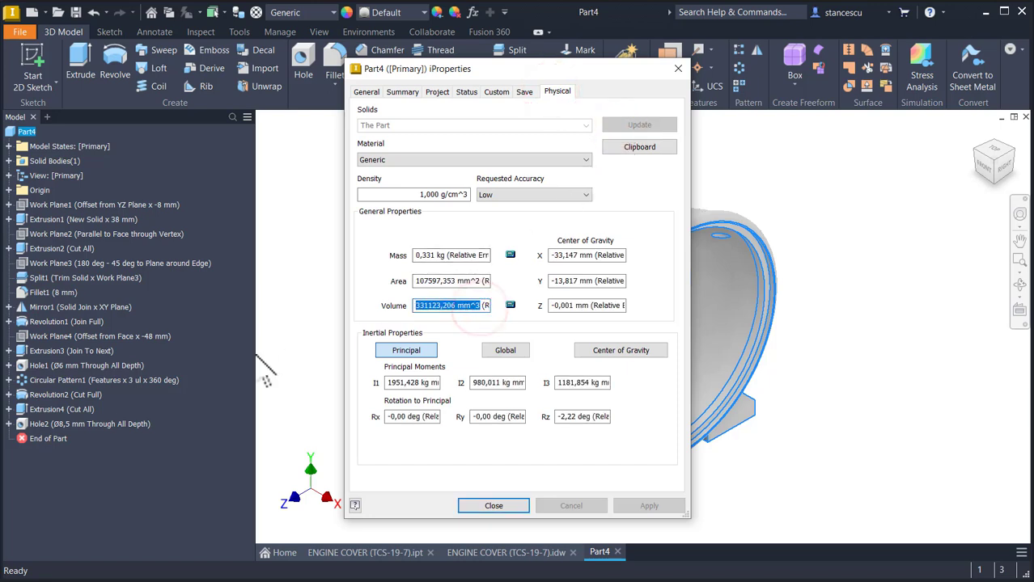
{"action": "key", "text": "ctrl+c"}
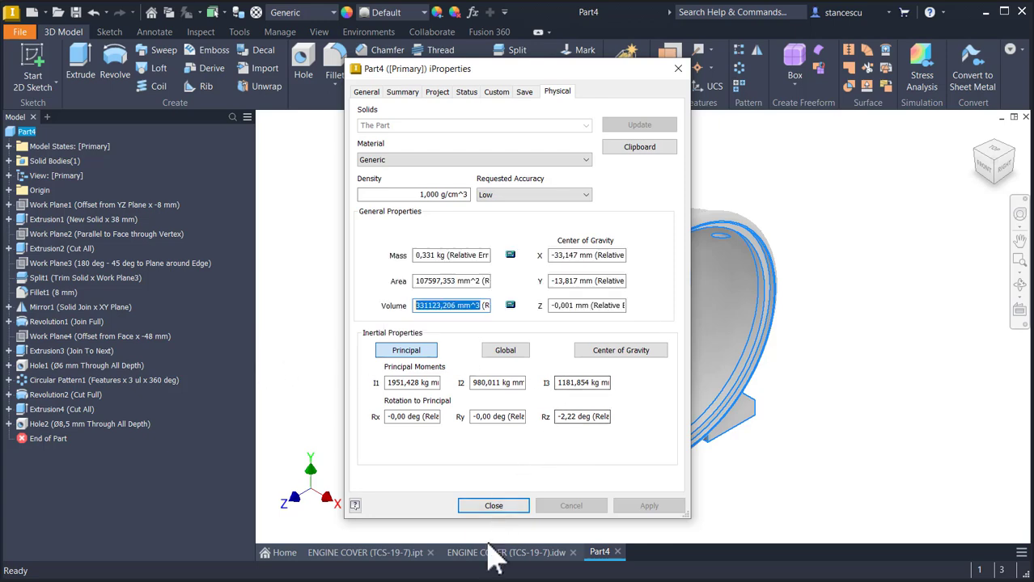
{"action": "left_click", "coordinate": [493, 505]}
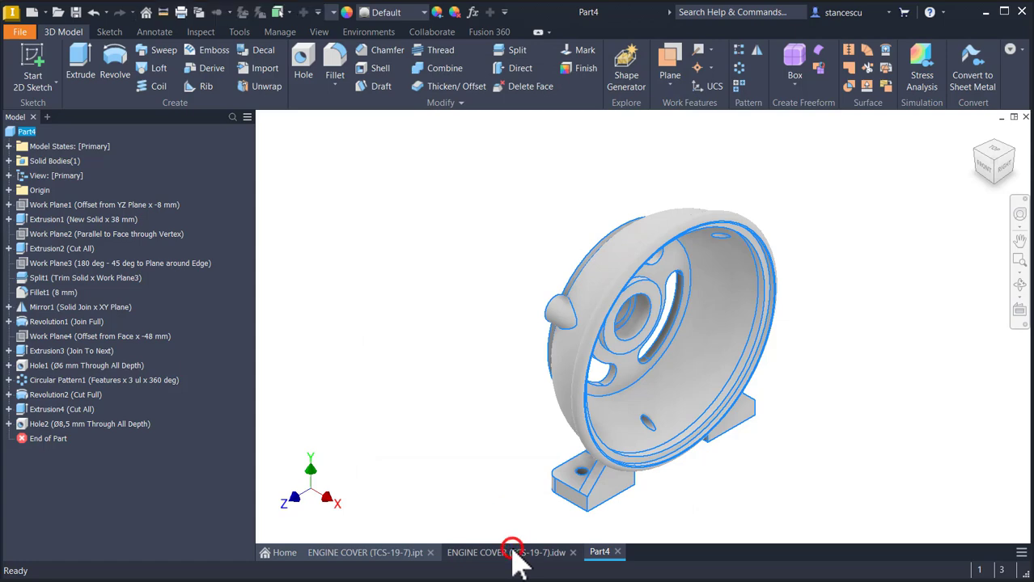
Edit the volume note in the ENGINE COVER (TCS-19-7).idw drawing and paste the copied 331123,206 mm^3 on a second line
{"action": "left_click", "coordinate": [513, 552]}
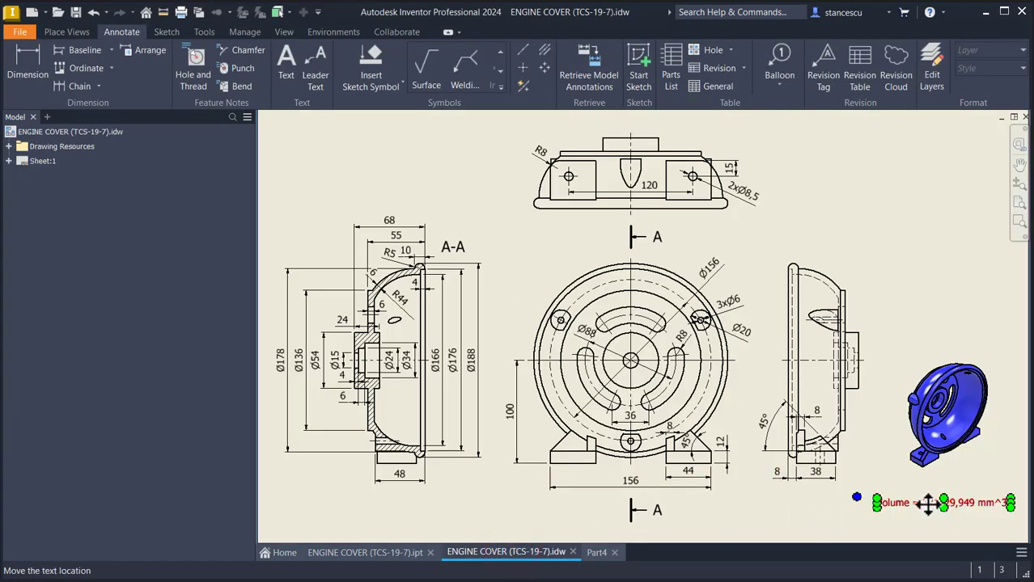
{"action": "double_click", "coordinate": [931, 502]}
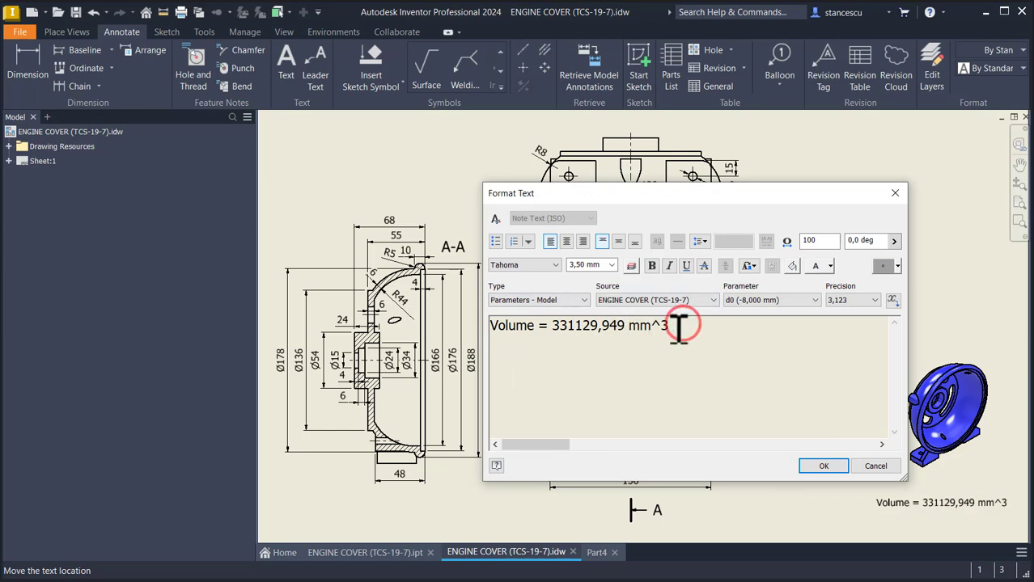
{"action": "key", "text": "Return"}
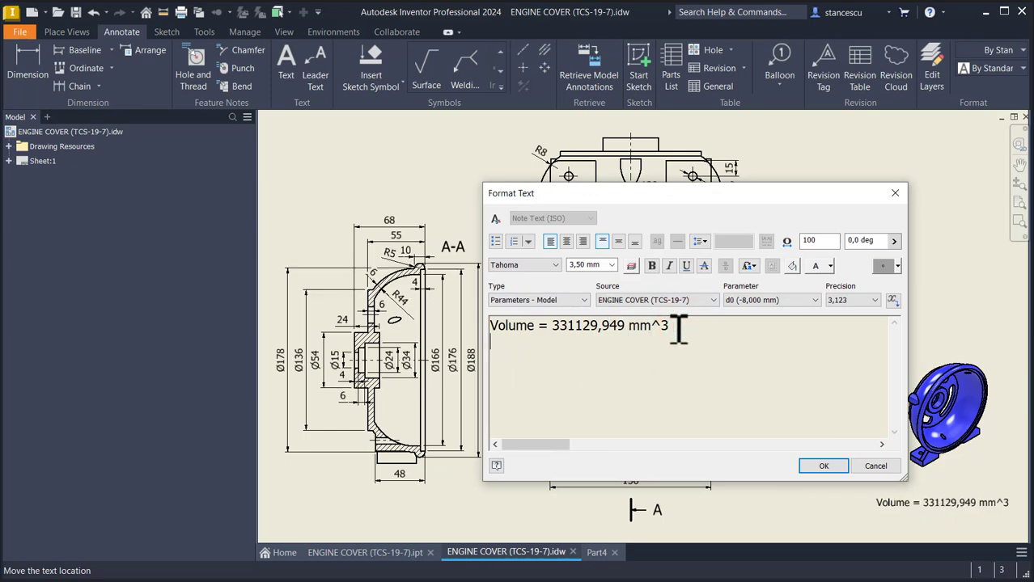
{"action": "key", "text": "ctrl+v"}
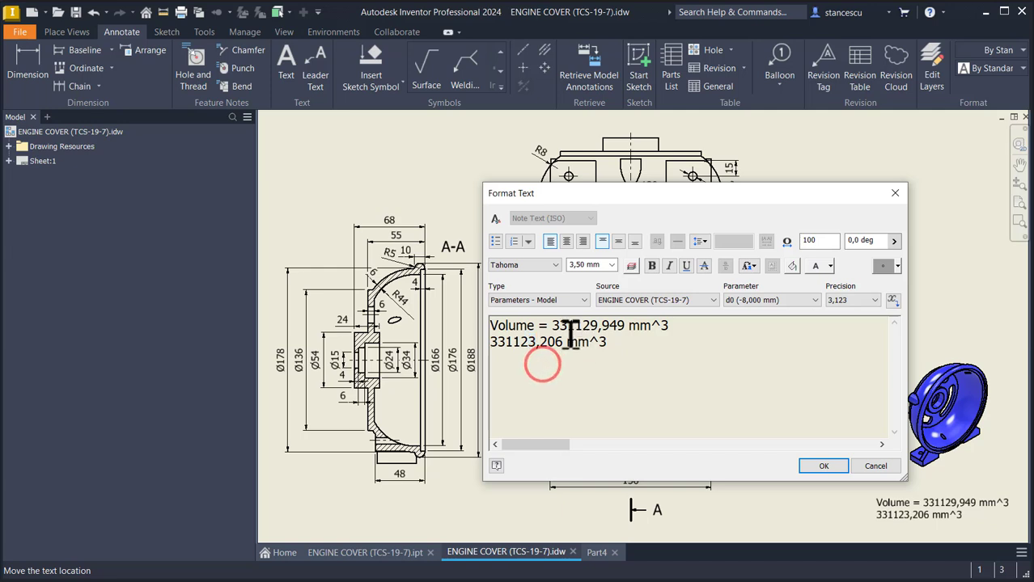
Remove the note's original volume value and line break, leaving "Volume = 331123,206 mm^3", and accept the text
{"action": "left_click_drag", "start_coordinate": [552, 325], "coordinate": [669, 325]}
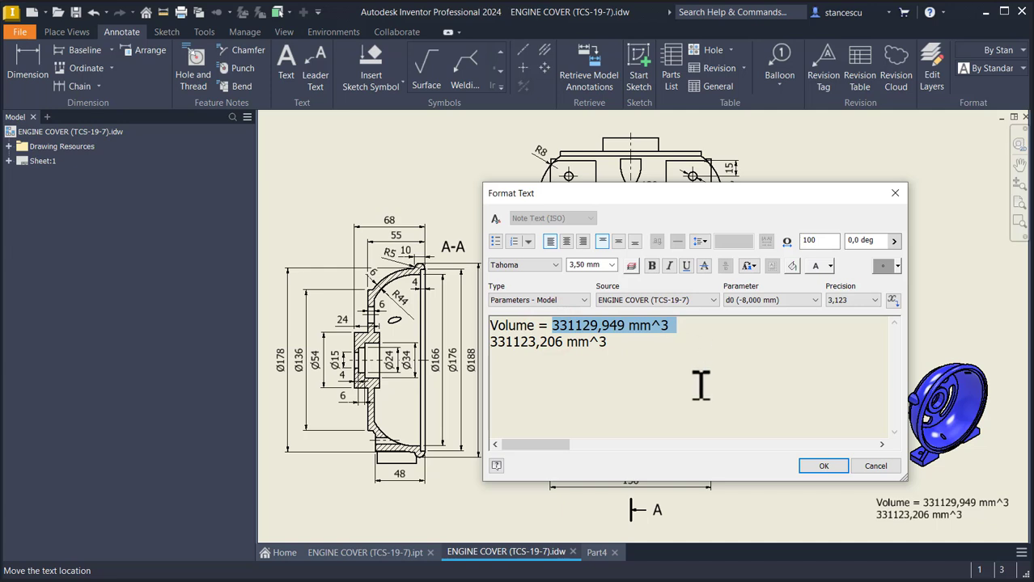
{"action": "key", "text": "Delete"}
{"action": "key", "text": "Delete"}
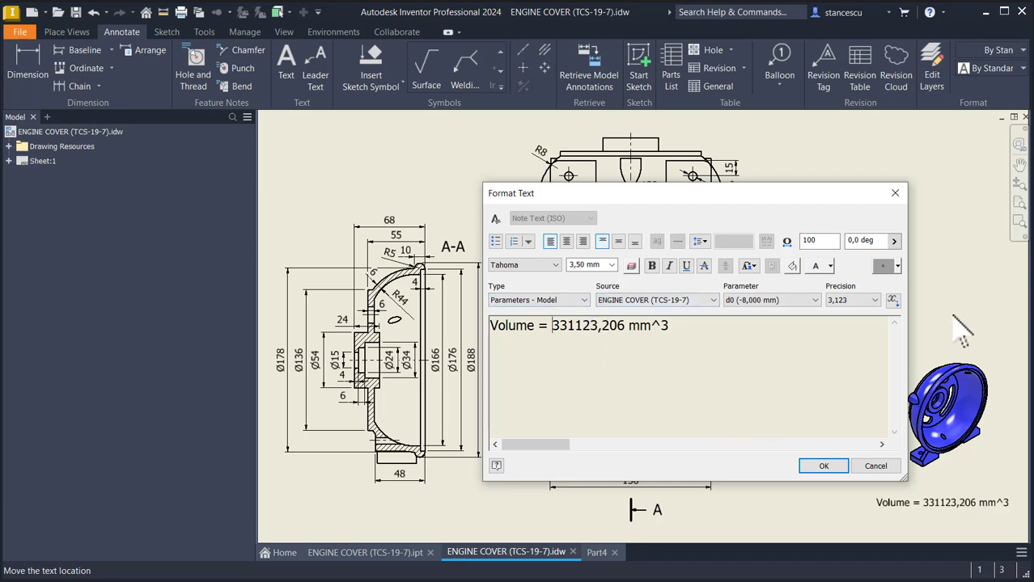
{"action": "left_click", "coordinate": [824, 466]}
{"action": "left_click", "coordinate": [911, 228]}
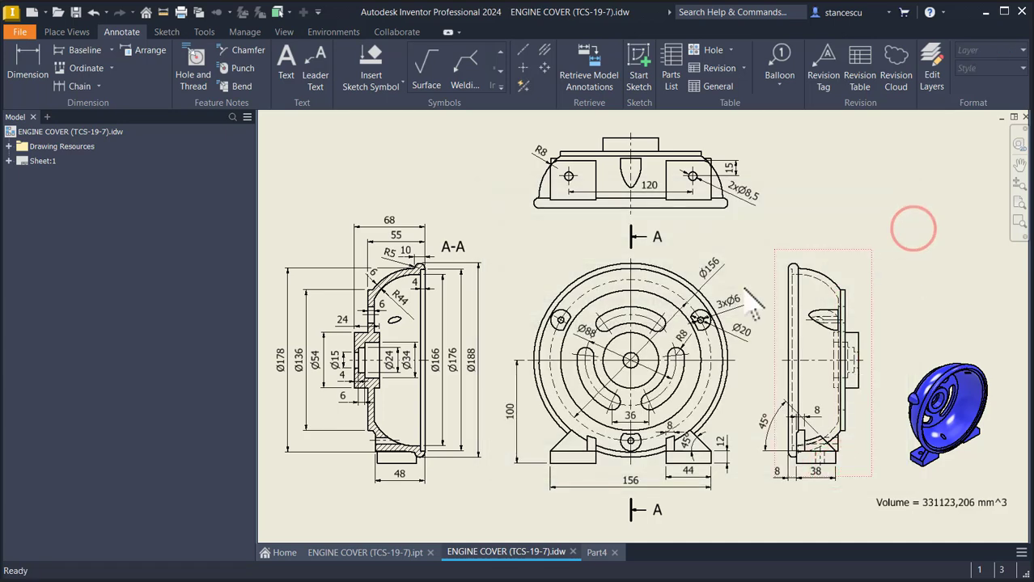
Return to Part4 and assign the Steel, Cast material to the part
{"action": "left_click", "coordinate": [596, 552]}
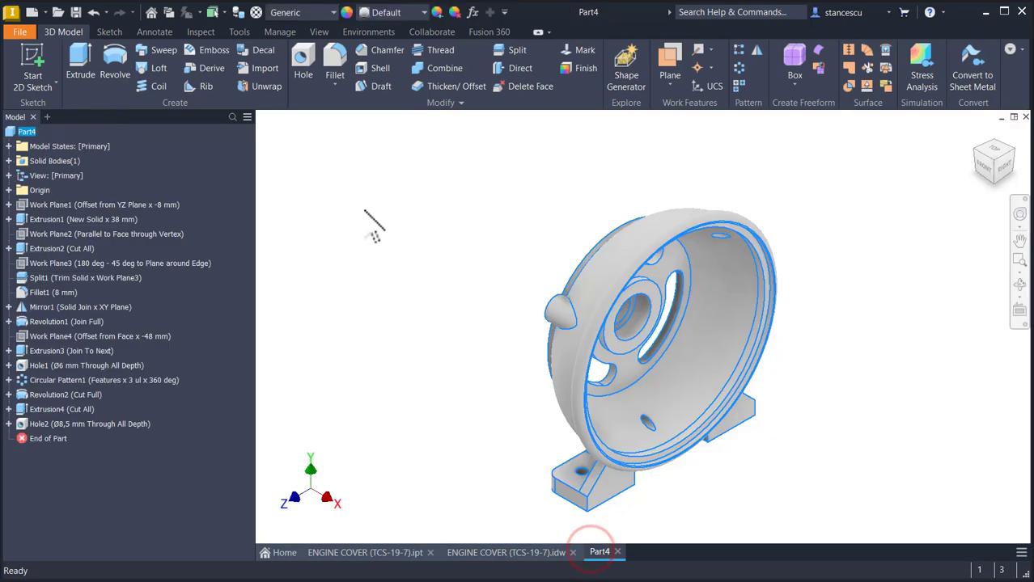
{"action": "left_click", "coordinate": [297, 12]}
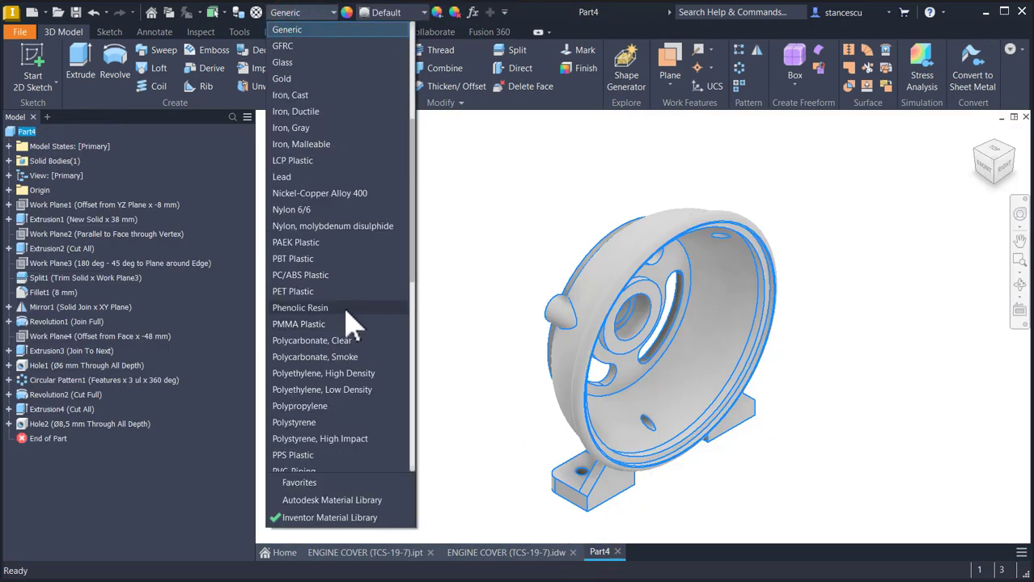
{"action": "scroll", "coordinate": [348, 324], "scroll_direction": "down", "scroll_amount": 8}
{"action": "left_click", "coordinate": [308, 344]}
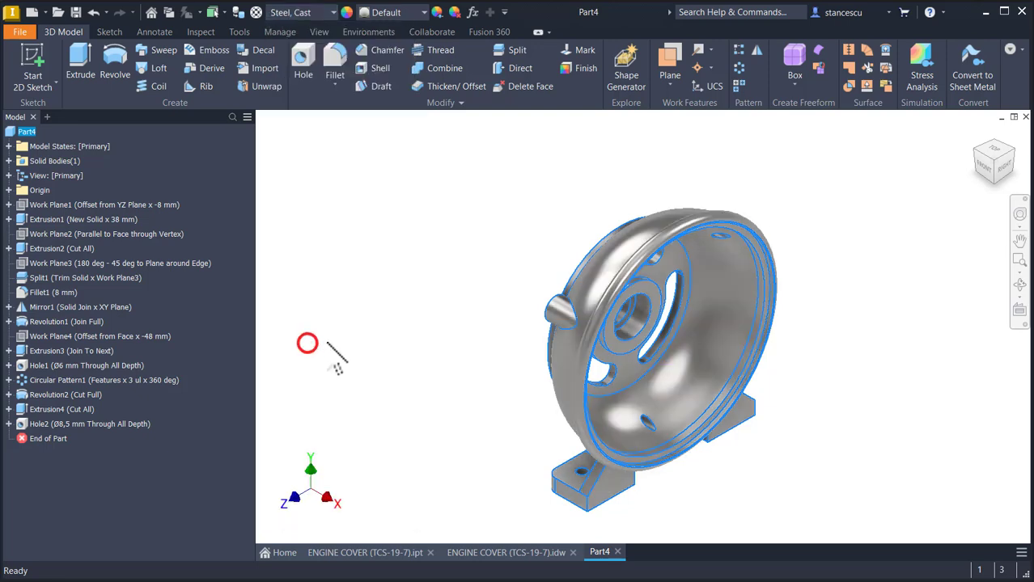
{"action": "left_click", "coordinate": [478, 228]}
Apply the Blue - Wall Paint - Glossy appearance to the part and restore the home view
{"action": "left_click", "coordinate": [397, 14]}
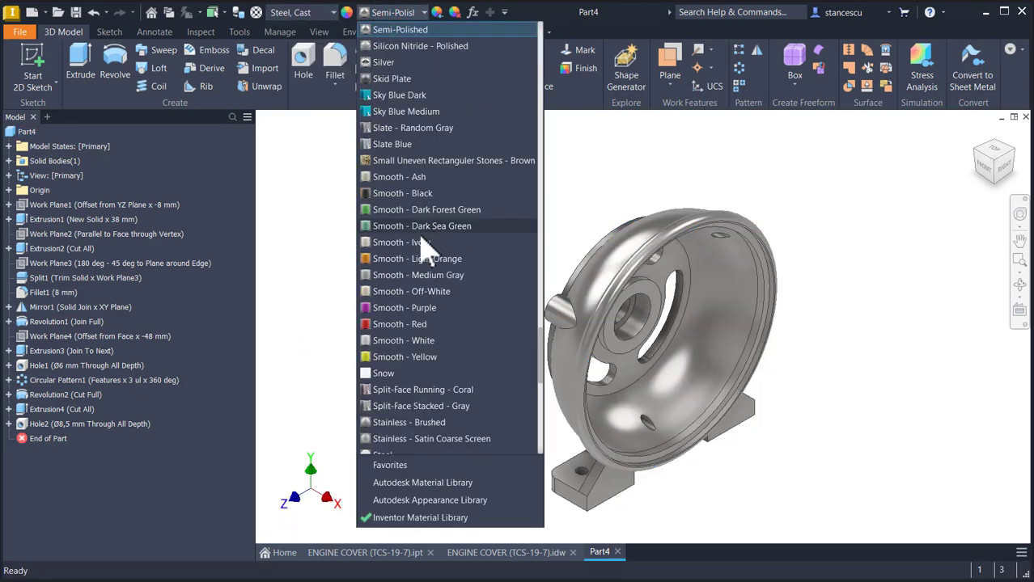
{"action": "scroll", "coordinate": [426, 242], "scroll_direction": "up", "scroll_amount": 15}
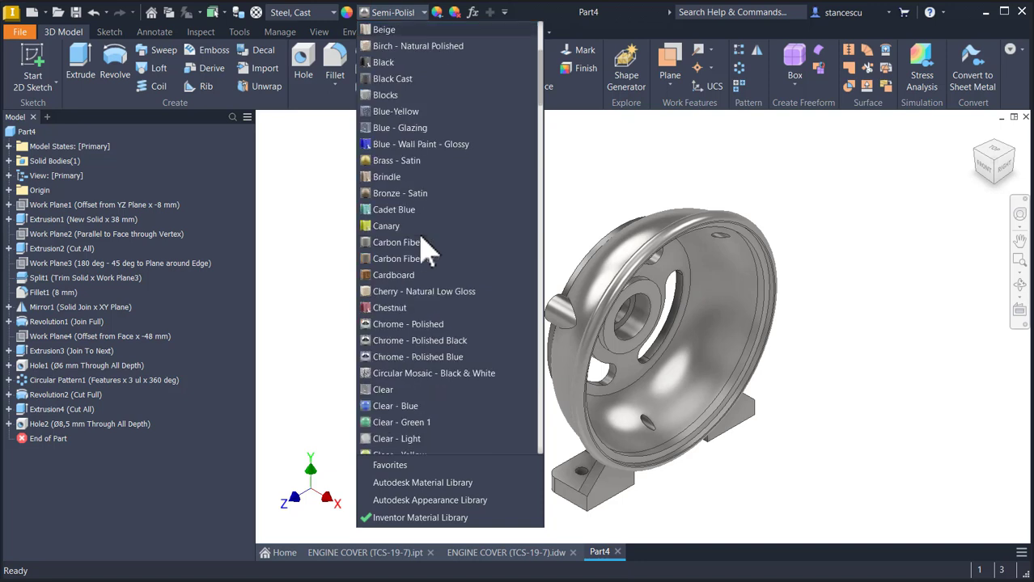
{"action": "left_click", "coordinate": [452, 147]}
{"action": "key", "text": "F6"}
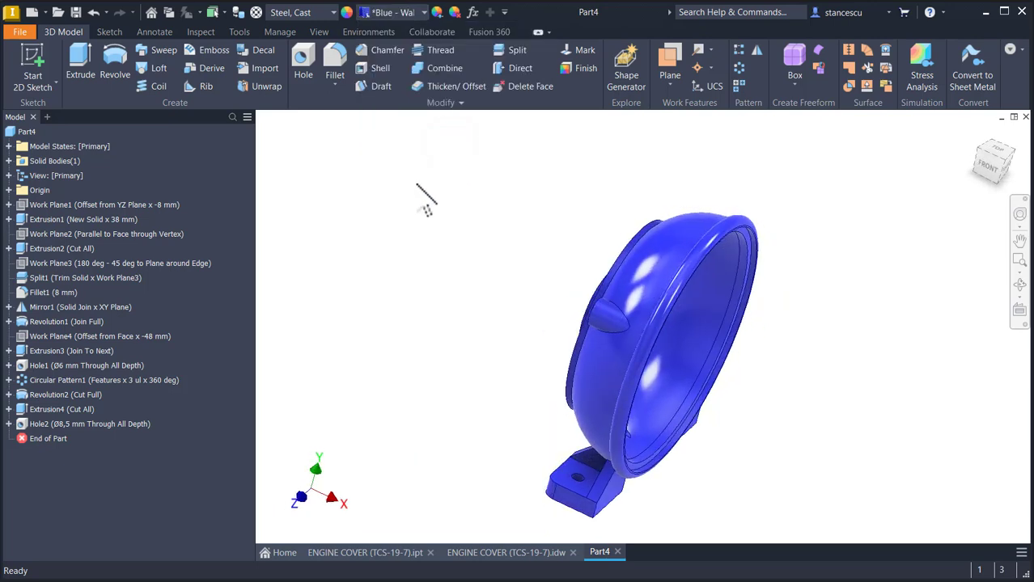
{"action": "key", "text": "F6"}
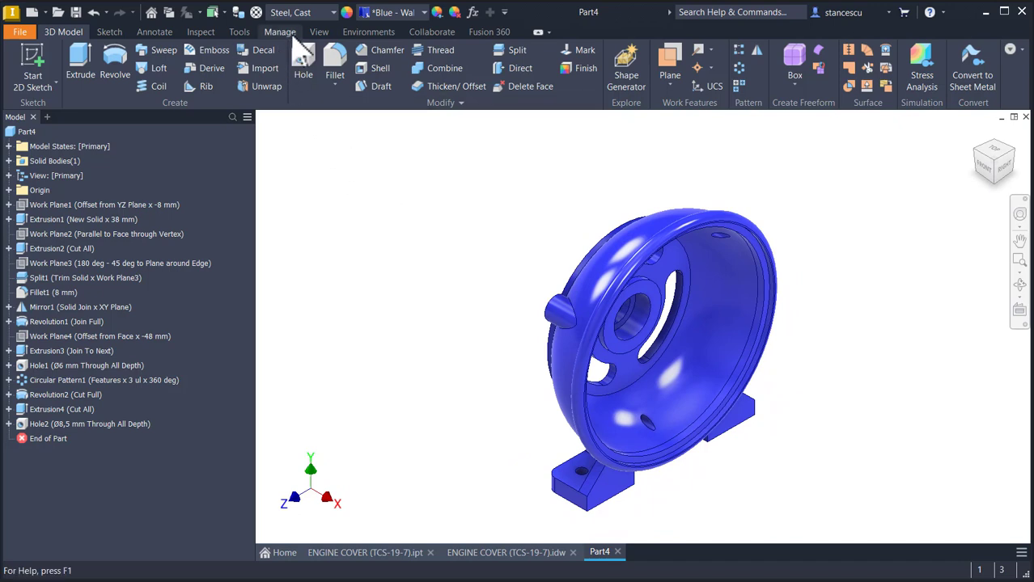
Change the part's visual style to a shaded display without edges
{"action": "left_click", "coordinate": [318, 32]}
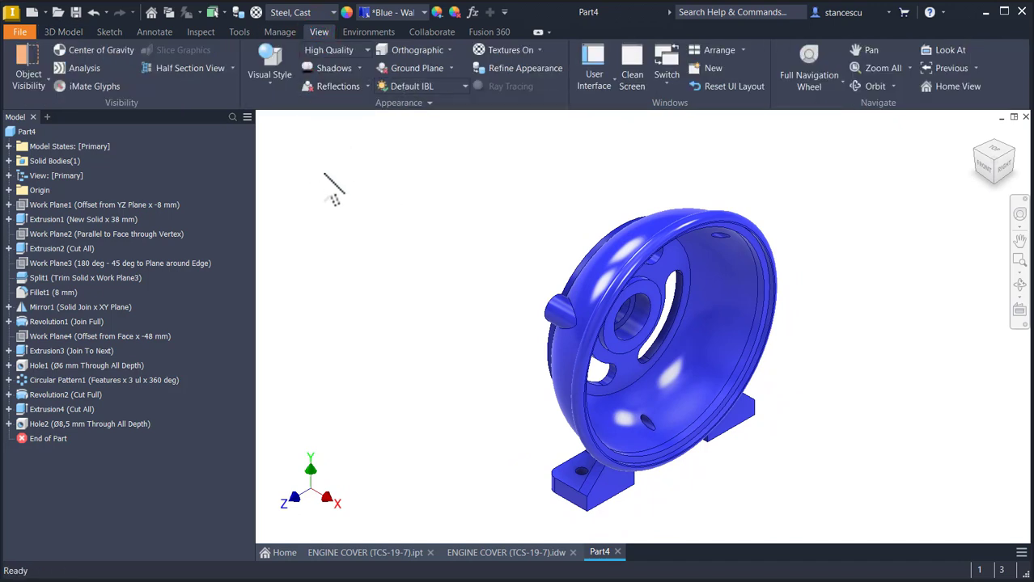
{"action": "left_click", "coordinate": [270, 72]}
{"action": "left_click", "coordinate": [291, 136]}
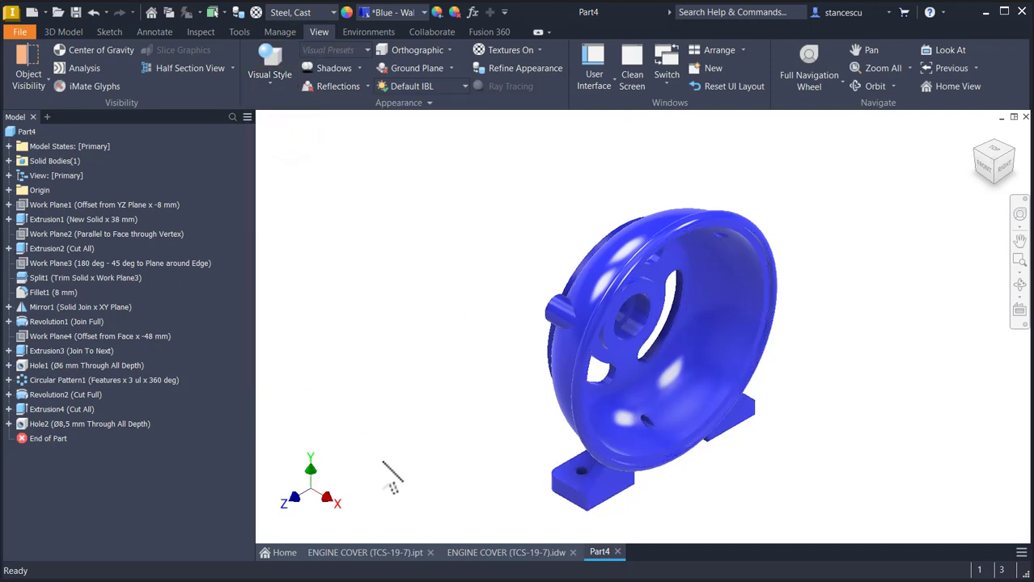
Compare Part4 with the original ENGINE COVER (TCS-19-7).ipt by switching between the two models
{"action": "left_click", "coordinate": [388, 554]}
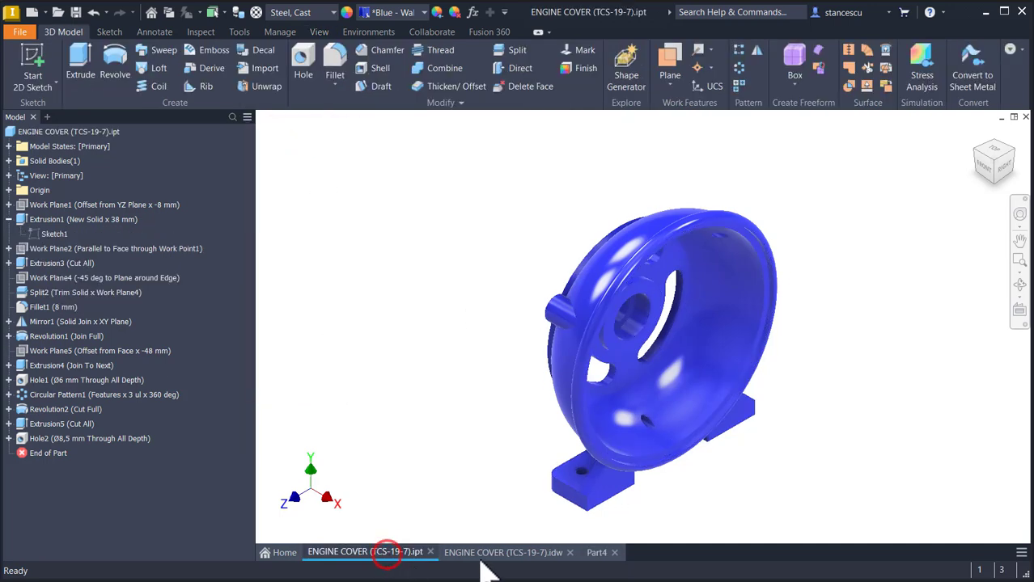
{"action": "left_click", "coordinate": [596, 553]}
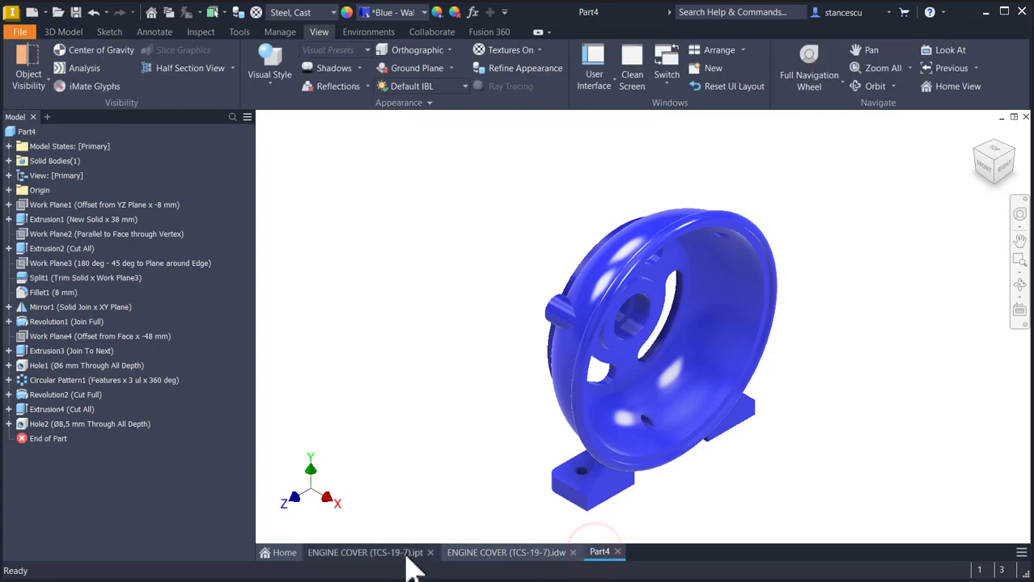
{"action": "left_click", "coordinate": [402, 553]}
{"action": "left_click", "coordinate": [596, 553]}
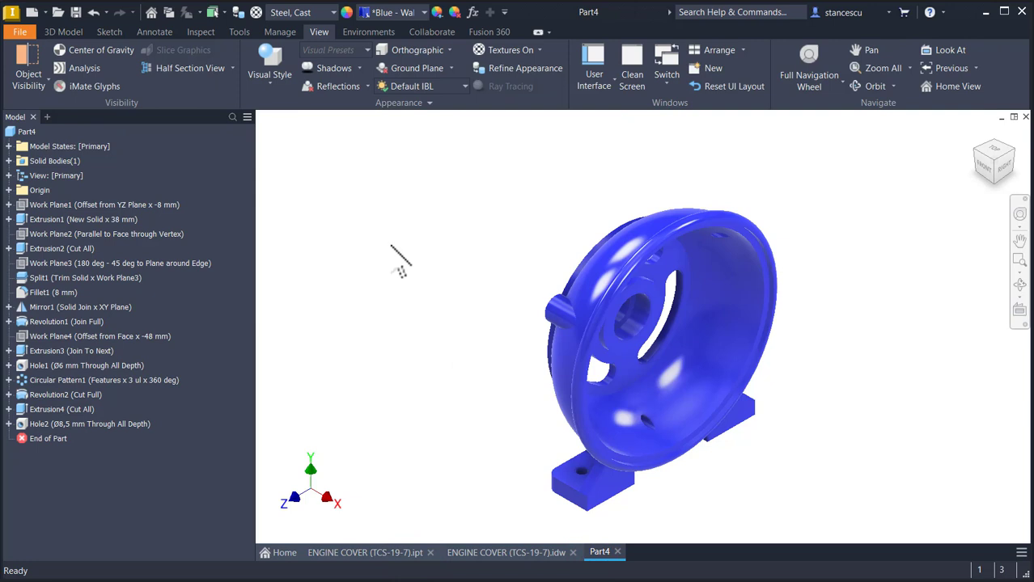
{"action": "left_click", "coordinate": [393, 228]}
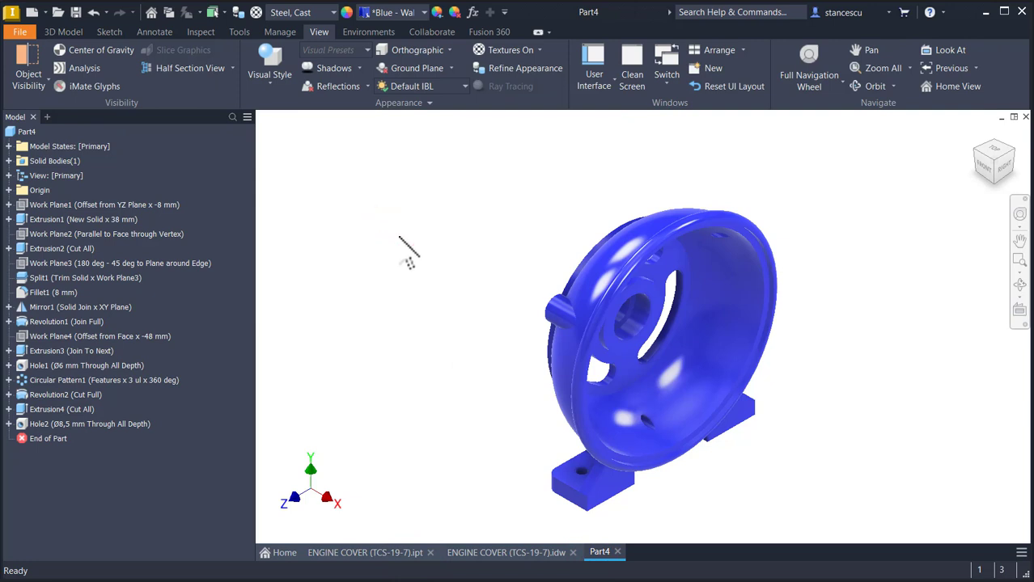